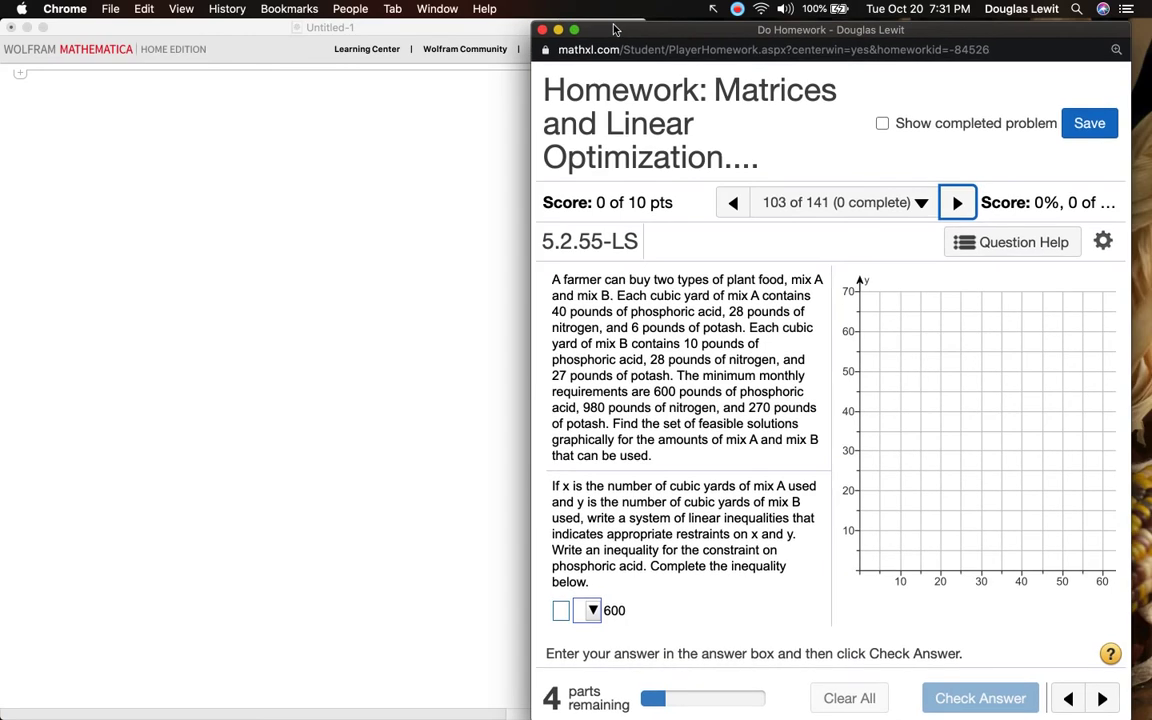
Shift the homework window slightly up and widen it to the edge of the screen
drag(615, 30, 607, 28)
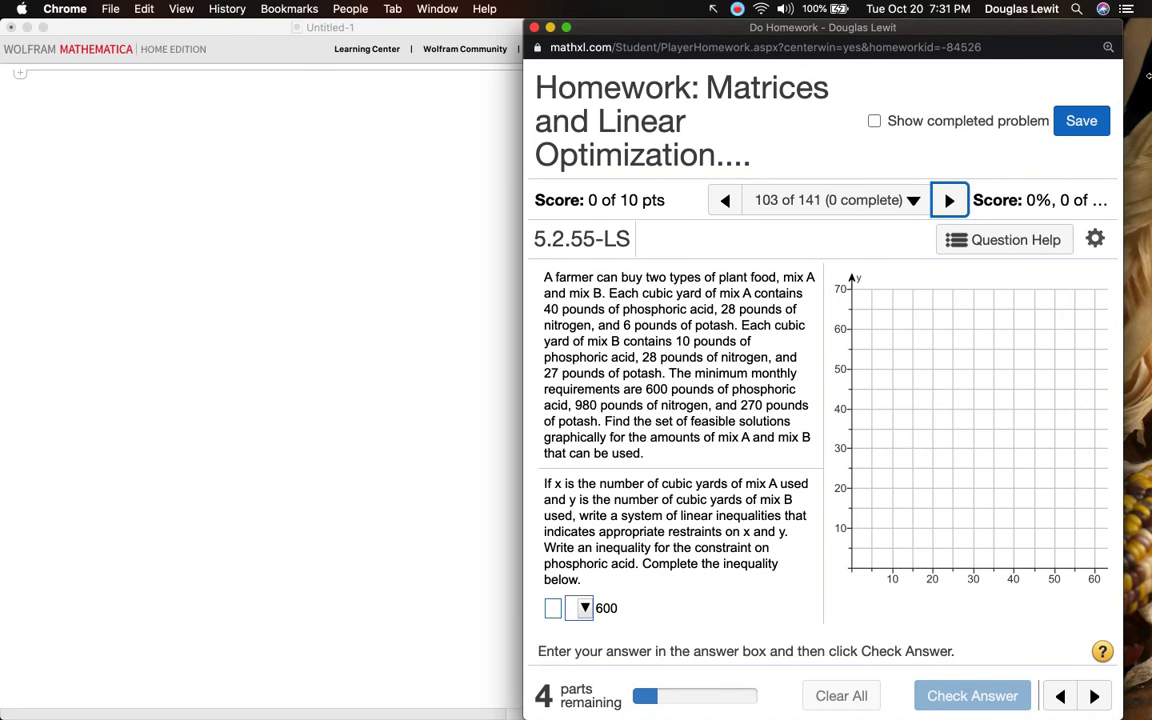
drag(1122, 75, 1148, 77)
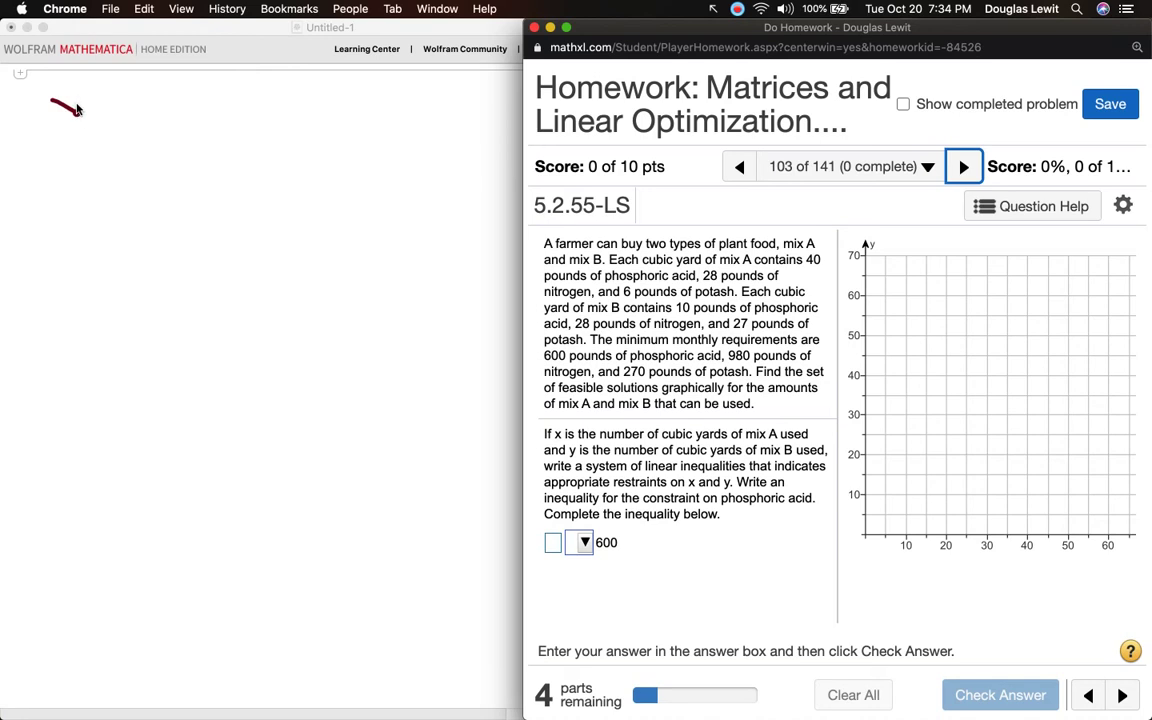
Handwrite the variable definition "x = # of cubic yards of mix A" in the blank area beside the problem
mouse_move(76, 97)
mouse_down()
mouse_move(56, 119)
mouse_move(119, 107)
mouse_move(148, 140)
mouse_move(163, 117)
mouse_move(171, 129)
mouse_move(221, 100)
mouse_move(230, 142)
mouse_move(243, 124)
mouse_up()
click(146, 104)
click(187, 121)
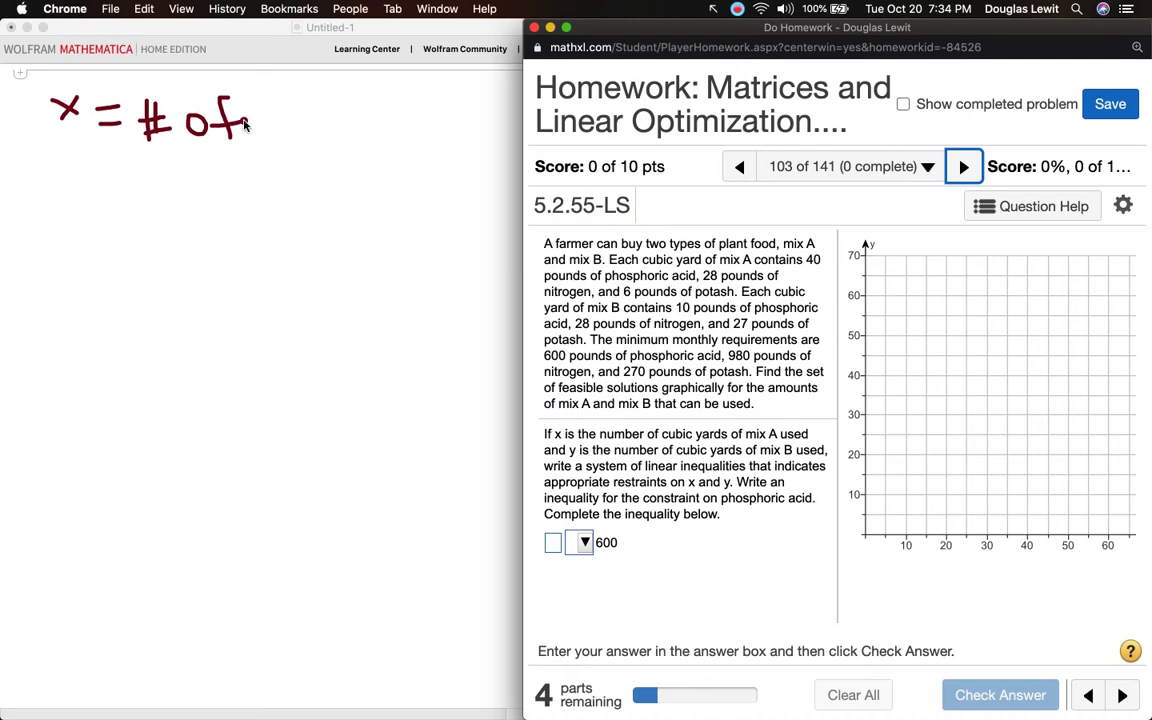
mouse_move(288, 114)
mouse_down()
mouse_move(272, 130)
mouse_move(305, 136)
mouse_move(316, 116)
mouse_move(318, 132)
mouse_up()
mouse_move(323, 88)
mouse_down()
mouse_move(327, 132)
mouse_move(350, 128)
mouse_move(352, 138)
mouse_move(353, 105)
mouse_up()
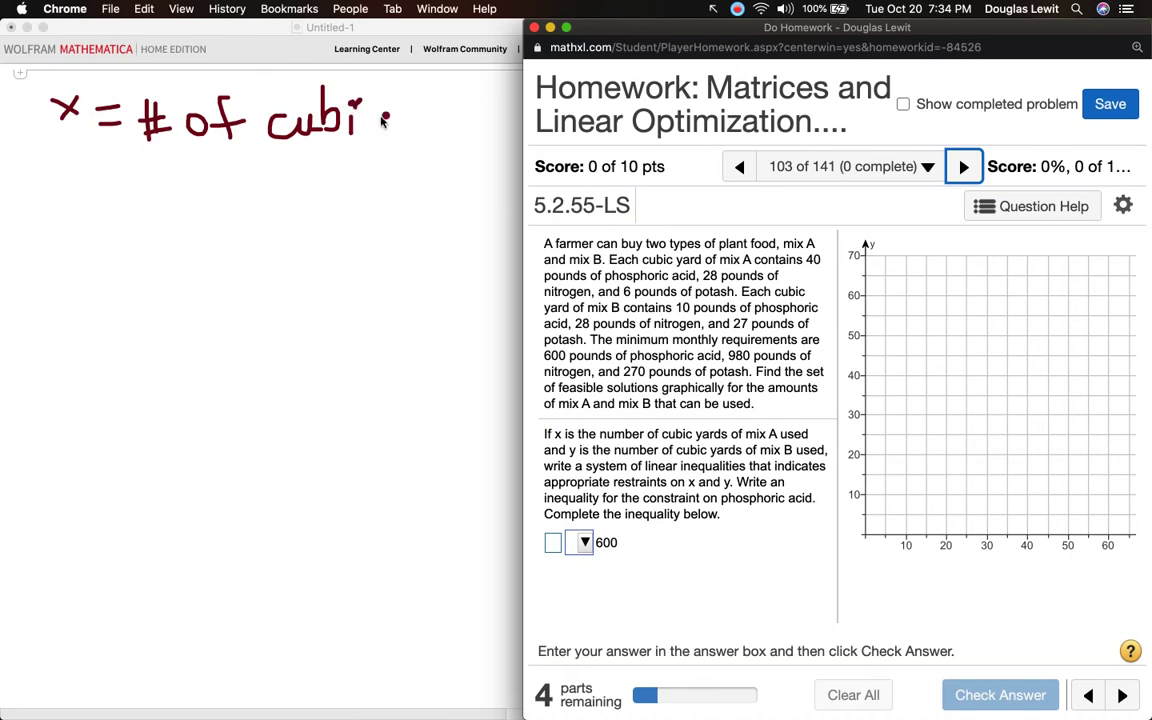
mouse_move(368, 111)
mouse_down()
mouse_move(365, 126)
mouse_move(402, 126)
mouse_up()
drag(145, 163, 162, 230)
drag(181, 158, 164, 180)
mouse_move(198, 182)
mouse_down()
mouse_move(180, 200)
mouse_move(268, 190)
mouse_move(238, 184)
mouse_move(378, 190)
mouse_move(447, 258)
mouse_up()
drag(418, 205, 475, 189)
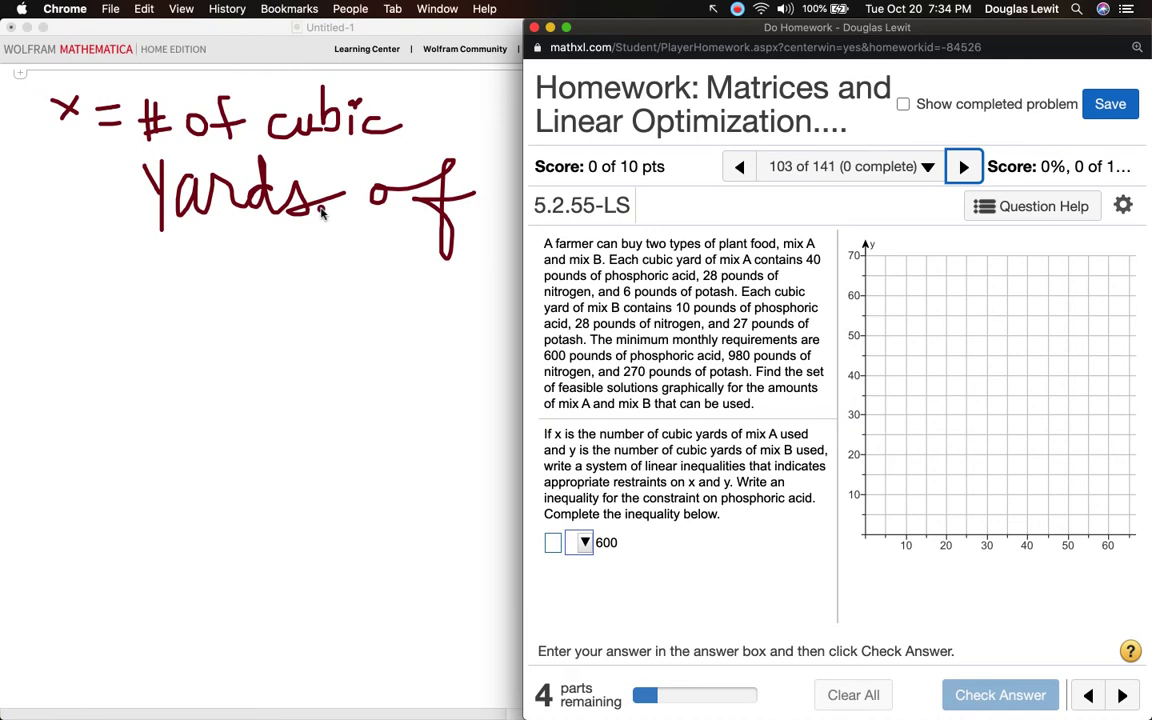
mouse_move(230, 278)
mouse_down()
mouse_move(246, 262)
mouse_move(273, 285)
mouse_up()
mouse_move(270, 236)
mouse_down()
mouse_move(325, 284)
mouse_move(290, 285)
mouse_move(366, 202)
mouse_move(393, 283)
mouse_move(389, 260)
mouse_up()
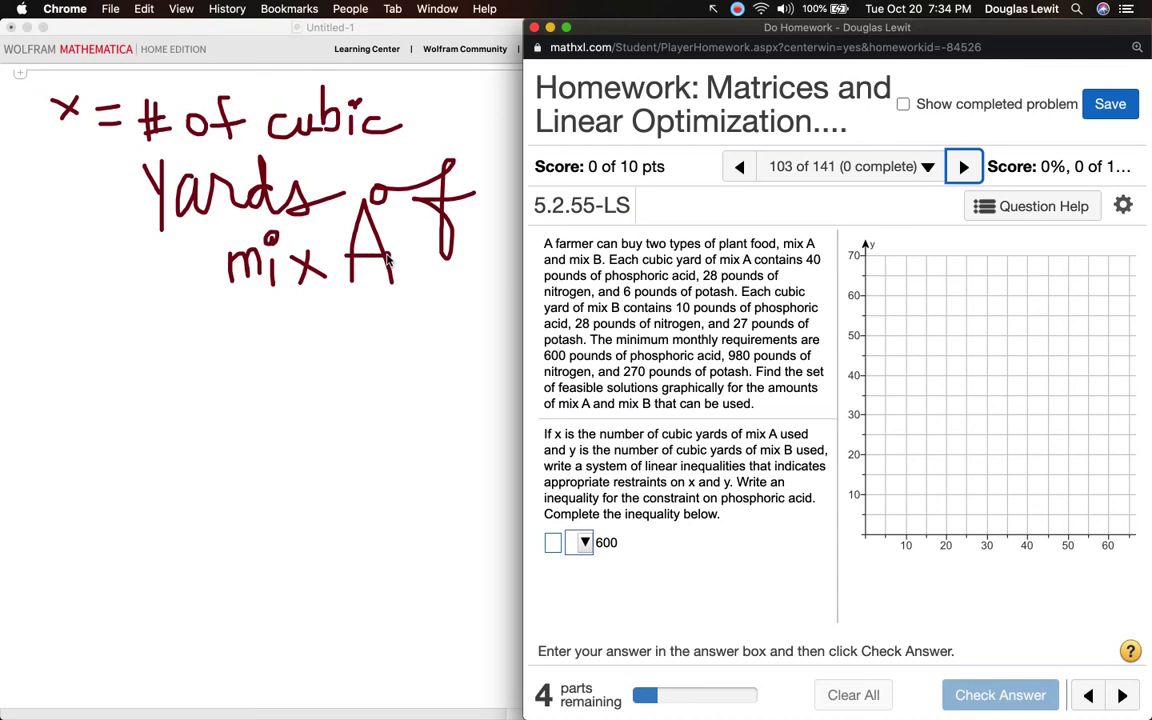
Handwrite the second variable definition "y = mix B" below the definition of x
click(83, 319)
key(ctrl+z)
mouse_move(48, 318)
mouse_down()
mouse_move(58, 340)
mouse_move(104, 325)
mouse_move(104, 343)
mouse_up()
click(135, 336)
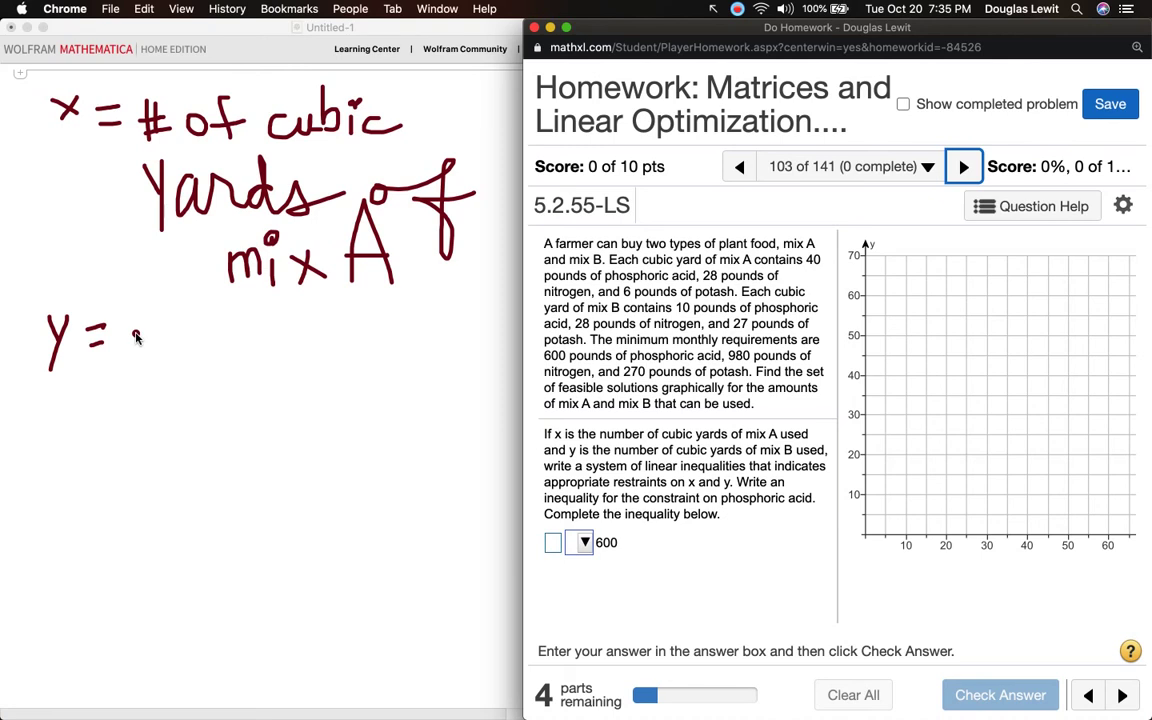
drag(142, 330, 145, 350)
mouse_move(163, 338)
mouse_down()
mouse_move(172, 352)
mouse_move(225, 347)
mouse_move(210, 368)
mouse_up()
click(183, 323)
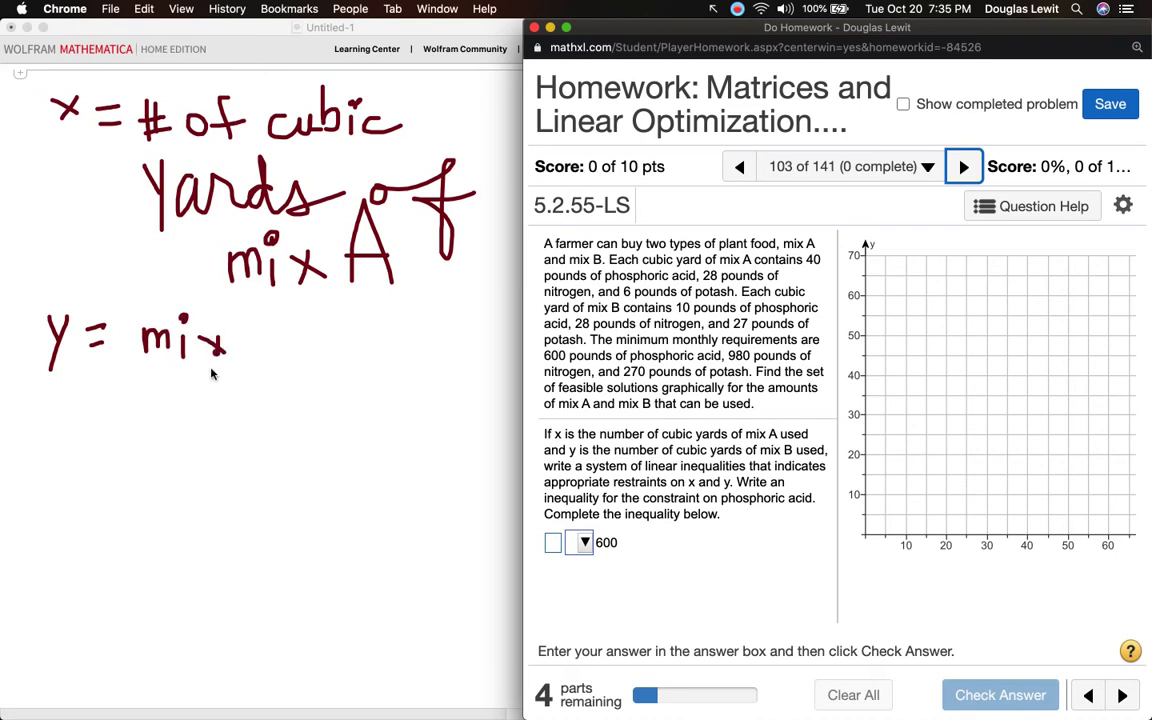
drag(247, 325, 249, 360)
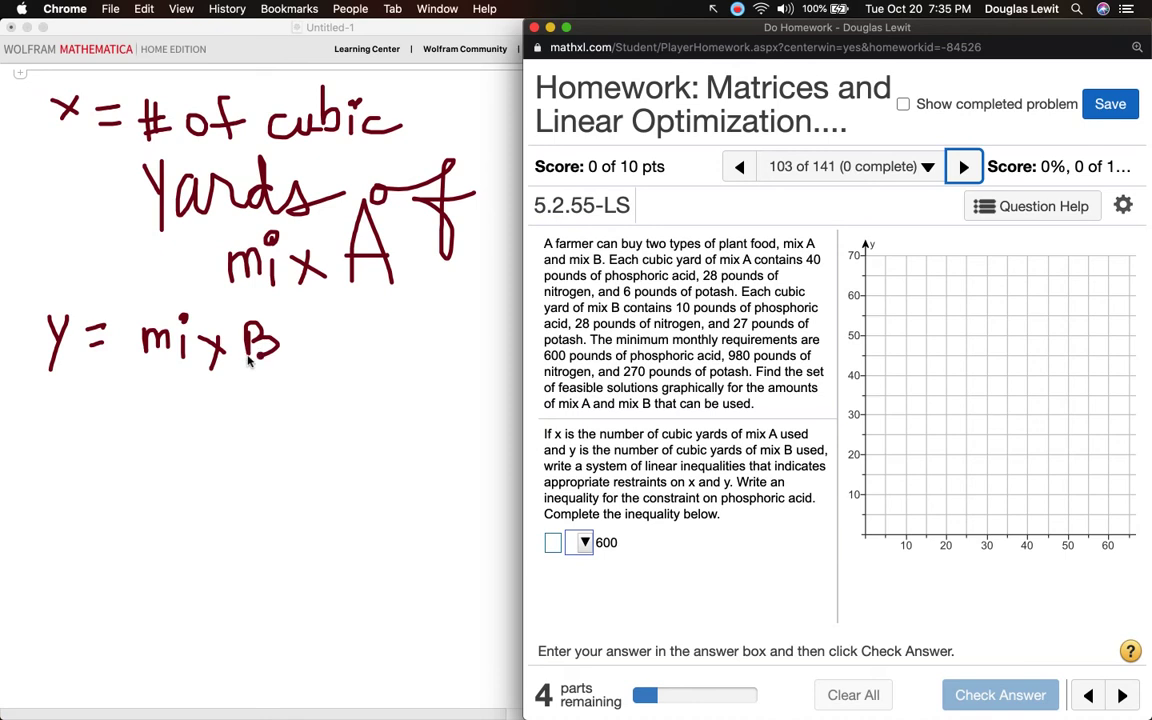
Clear all handwritten variable definitions from the blank area
click(261, 377)
key(super+z)
key(Escape)
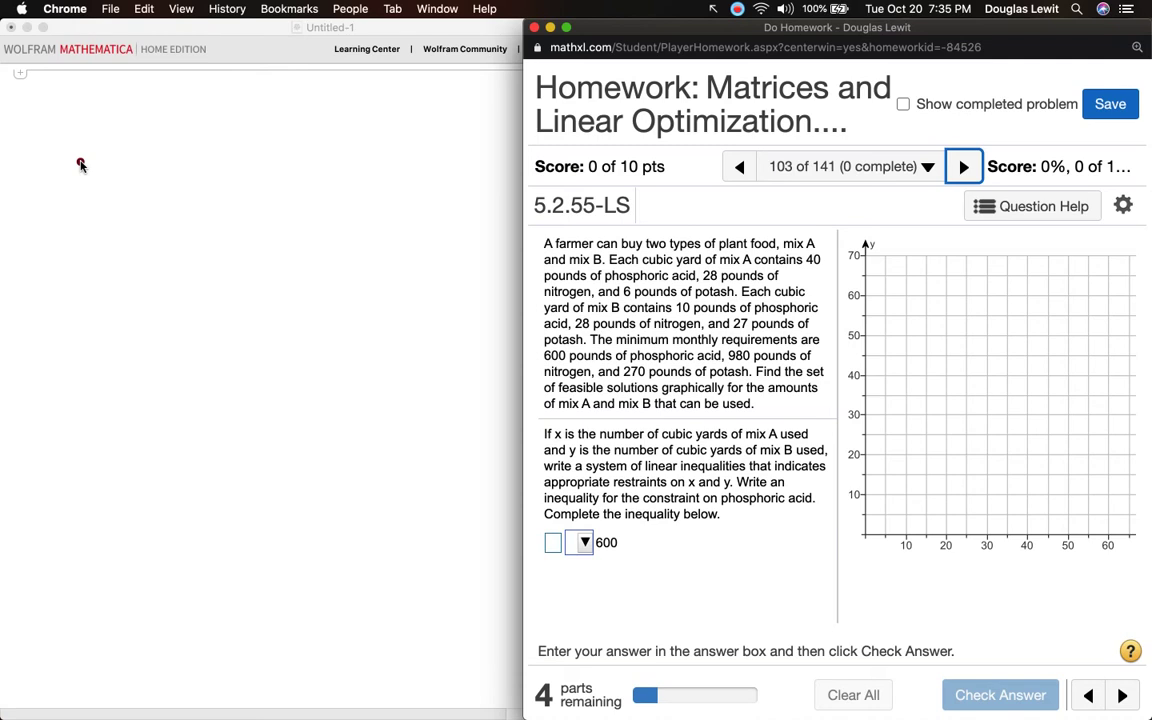
Handwrite the phosphoric acid constraint "40A + 10B ≥ 600" near the top of the blank area
mouse_move(54, 135)
mouse_down()
mouse_move(70, 195)
mouse_move(113, 193)
mouse_move(88, 148)
mouse_up()
mouse_move(134, 202)
mouse_down()
mouse_move(134, 158)
mouse_move(160, 200)
mouse_up()
drag(126, 182, 192, 167)
click(172, 172)
key(cmd+z)
mouse_move(200, 158)
mouse_down()
mouse_move(203, 198)
mouse_move(222, 177)
mouse_move(244, 198)
mouse_move(256, 180)
mouse_move(257, 196)
mouse_move(270, 188)
mouse_move(265, 160)
mouse_up()
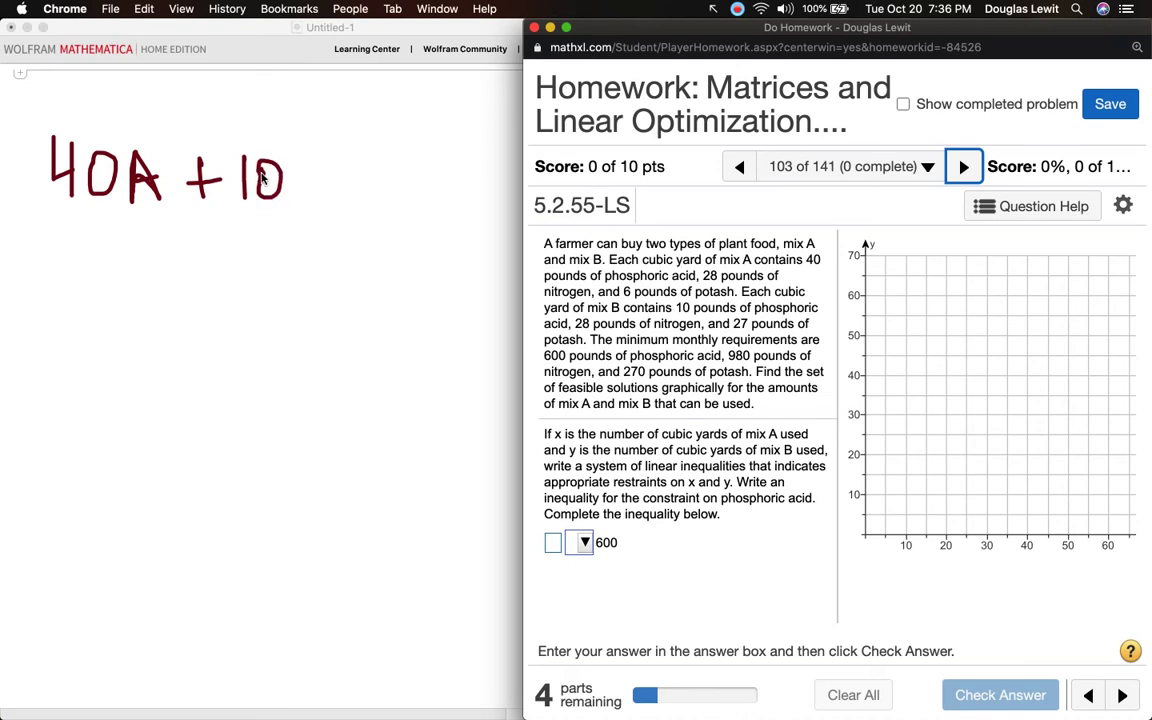
click(294, 168)
mouse_move(290, 151)
mouse_down()
mouse_move(291, 204)
mouse_move(293, 177)
mouse_move(318, 190)
mouse_move(292, 207)
mouse_up()
click(347, 179)
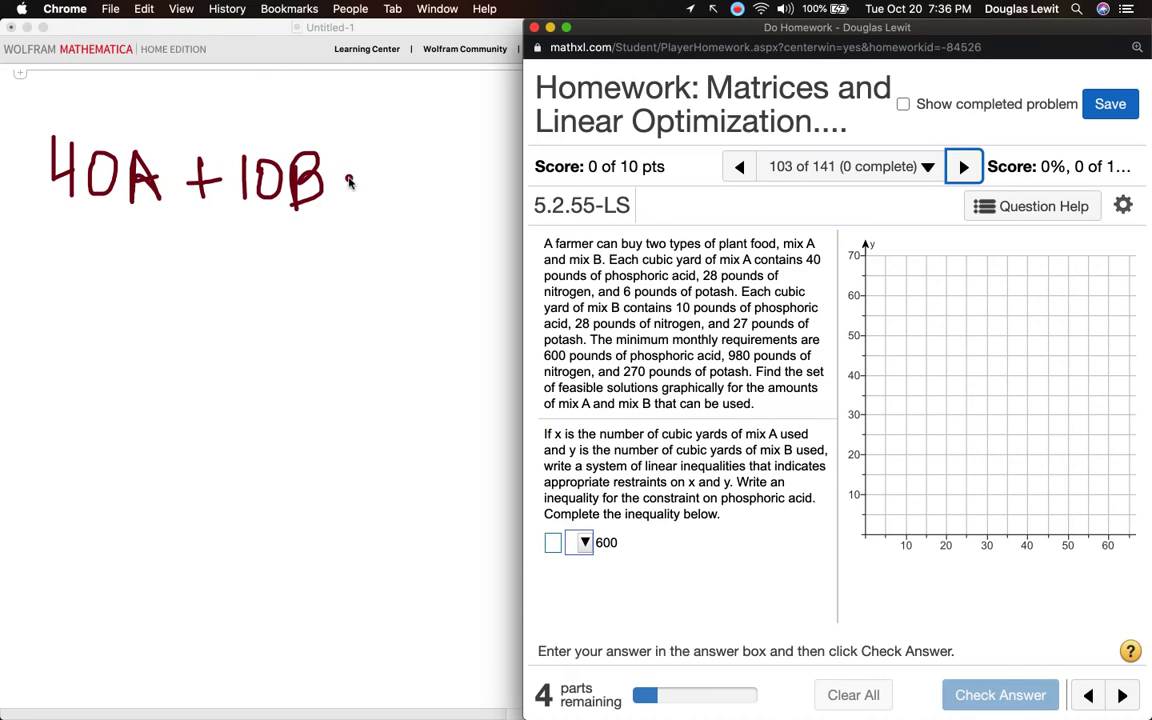
mouse_move(345, 170)
mouse_down()
mouse_move(372, 180)
mouse_move(359, 209)
mouse_up()
mouse_move(404, 160)
mouse_down()
mouse_move(406, 208)
mouse_move(436, 195)
mouse_move(448, 208)
mouse_move(440, 185)
mouse_move(472, 180)
mouse_move(470, 206)
mouse_move(466, 183)
mouse_up()
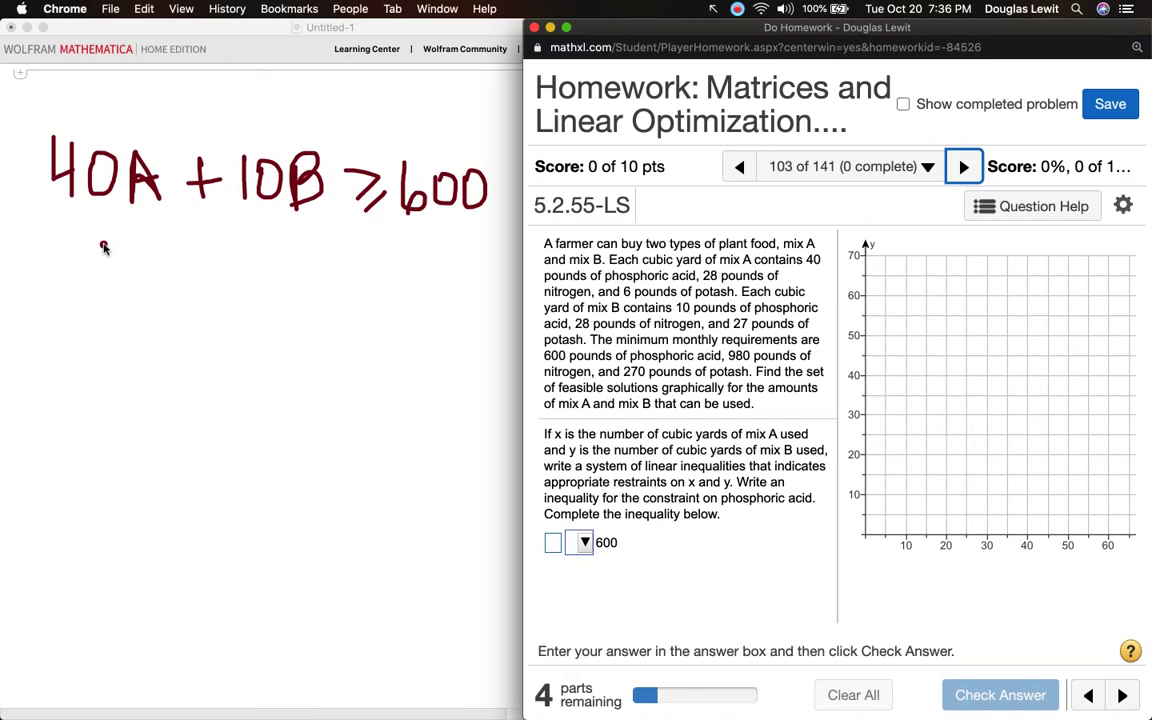
Handwrite the nitrogen constraint "28A + 28B ≥ 980" below the phosphoric acid inequality
mouse_move(57, 241)
mouse_down()
mouse_move(62, 282)
mouse_move(46, 278)
mouse_move(90, 283)
mouse_up()
mouse_move(105, 232)
mouse_down()
mouse_move(95, 235)
mouse_move(105, 262)
mouse_move(112, 228)
mouse_up()
mouse_move(130, 281)
mouse_down()
mouse_move(146, 229)
mouse_move(162, 281)
mouse_move(152, 261)
mouse_up()
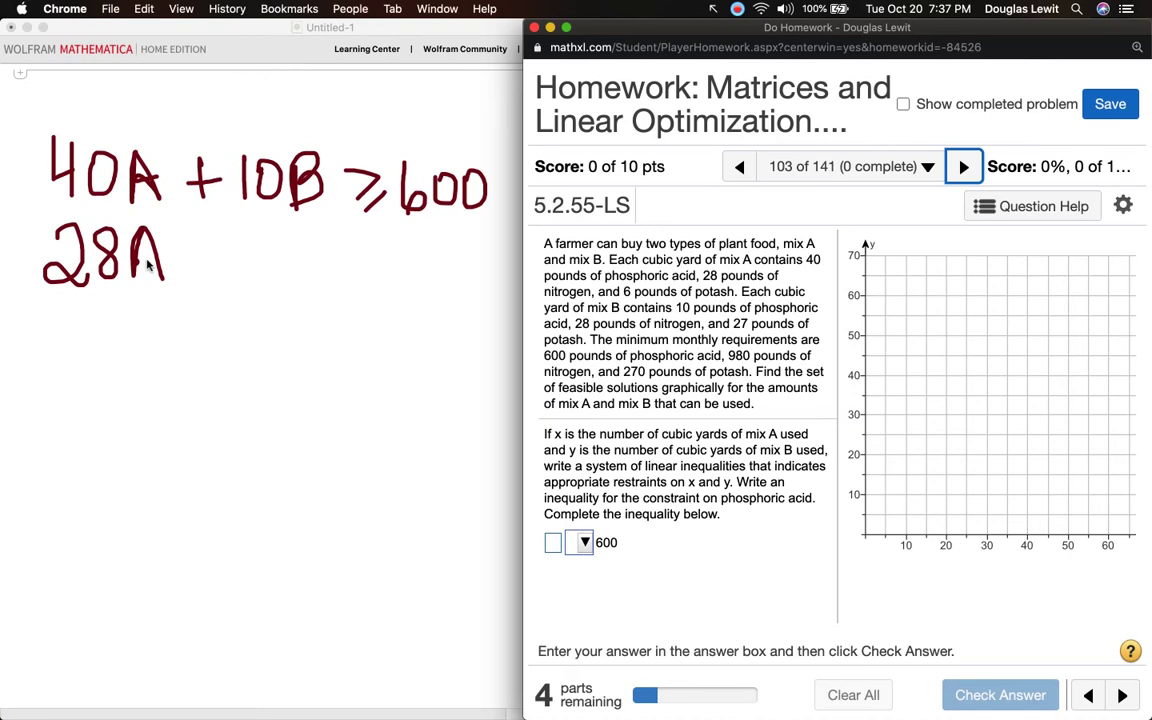
drag(200, 242, 200, 282)
drag(180, 266, 216, 268)
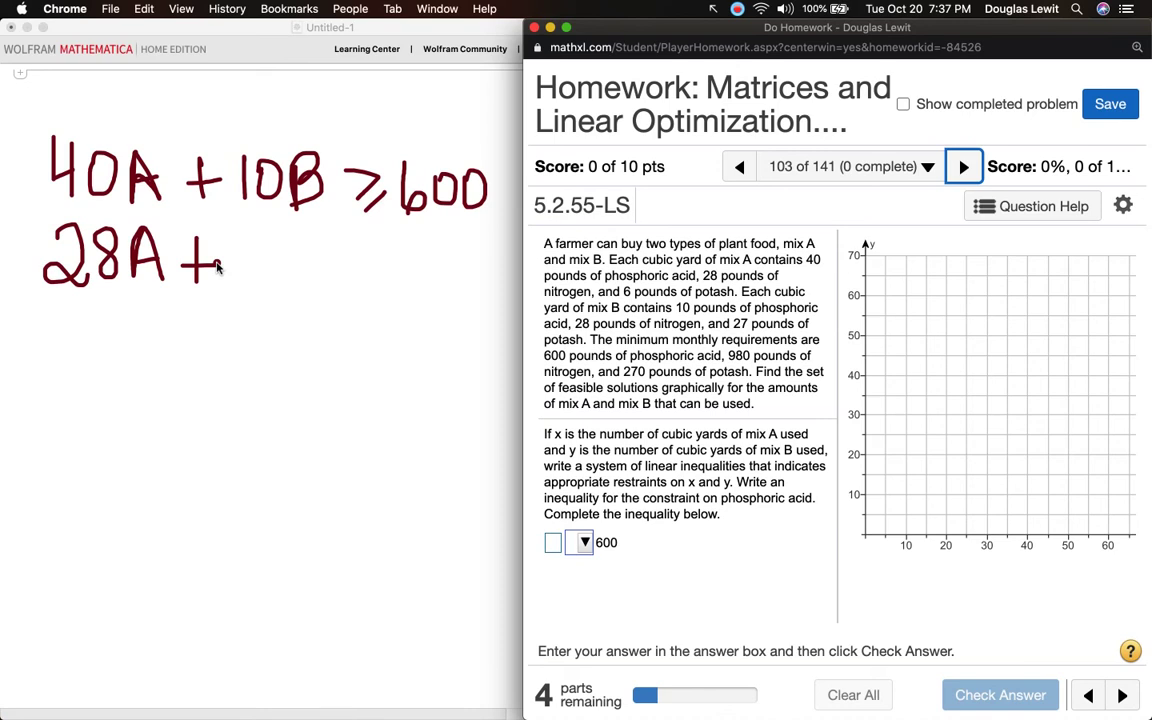
drag(245, 251, 248, 284)
mouse_move(300, 238)
mouse_down()
mouse_move(290, 232)
mouse_move(298, 268)
mouse_move(302, 240)
mouse_move(324, 284)
mouse_move(334, 236)
mouse_move(348, 256)
mouse_move(328, 284)
mouse_up()
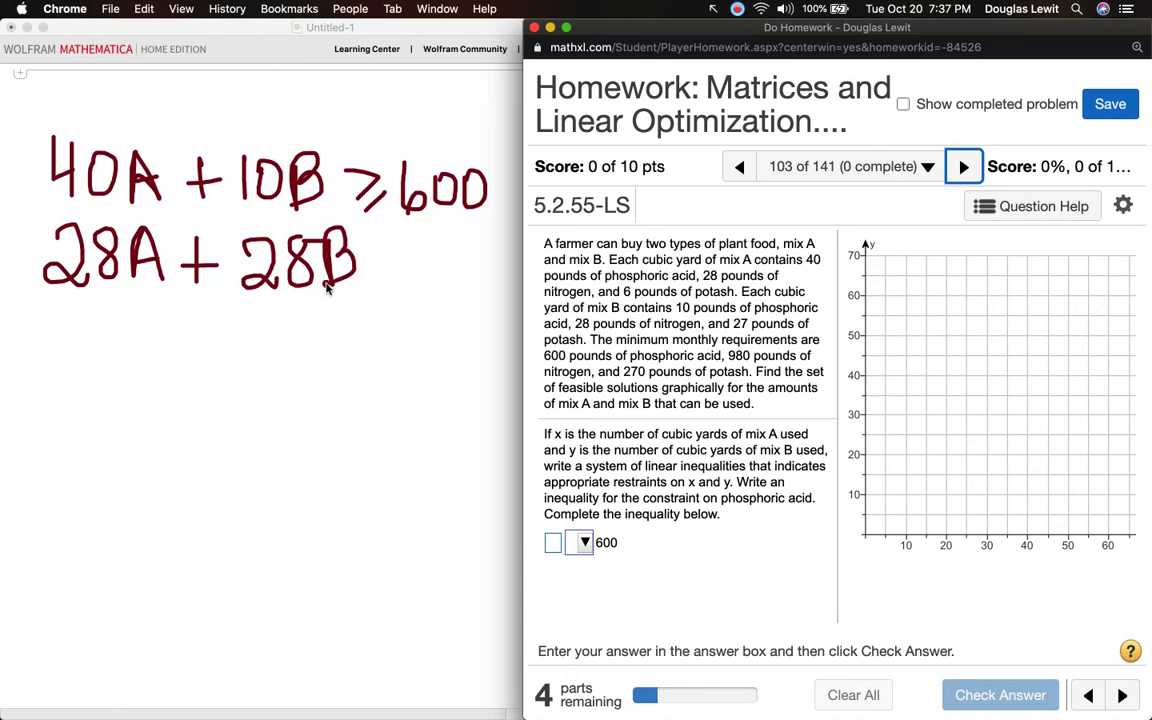
mouse_move(362, 240)
mouse_down()
mouse_move(386, 256)
mouse_move(366, 270)
mouse_move(393, 288)
mouse_up()
mouse_move(437, 256)
mouse_down()
mouse_move(419, 262)
mouse_move(433, 256)
mouse_move(434, 291)
mouse_move(464, 262)
mouse_move(455, 260)
mouse_move(466, 276)
mouse_move(458, 262)
mouse_move(478, 258)
mouse_move(482, 270)
mouse_move(492, 249)
mouse_move(476, 258)
mouse_up()
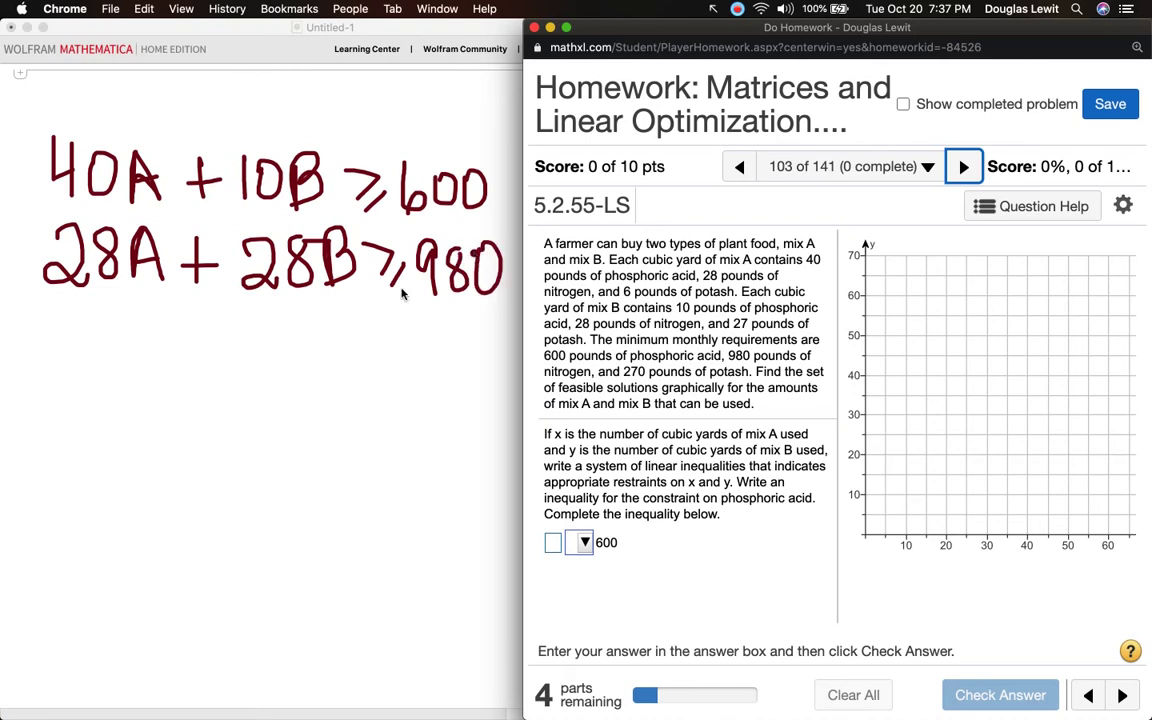
Handwrite the potash constraint "6A + 27B ≥ 270" below the nitrogen inequality
click(80, 340)
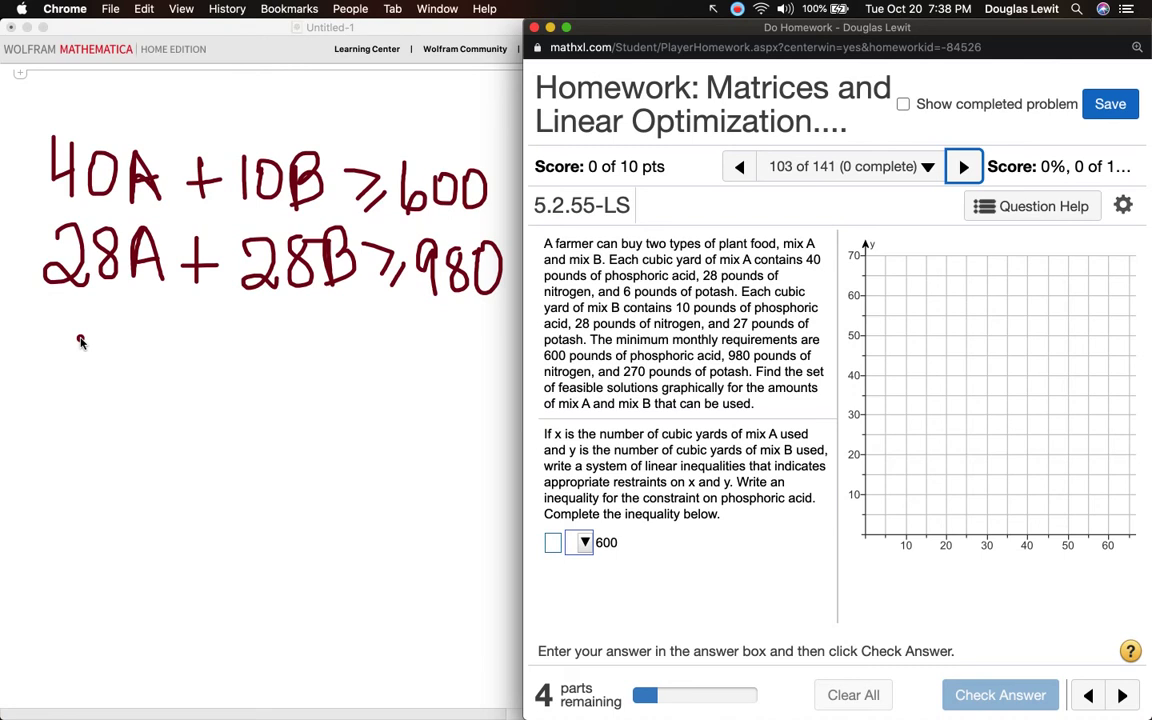
mouse_move(64, 306)
mouse_down()
mouse_move(48, 328)
mouse_move(58, 340)
mouse_move(46, 322)
mouse_move(84, 312)
mouse_move(86, 366)
mouse_move(100, 330)
mouse_move(120, 372)
mouse_move(117, 348)
mouse_move(155, 372)
mouse_move(181, 356)
mouse_up()
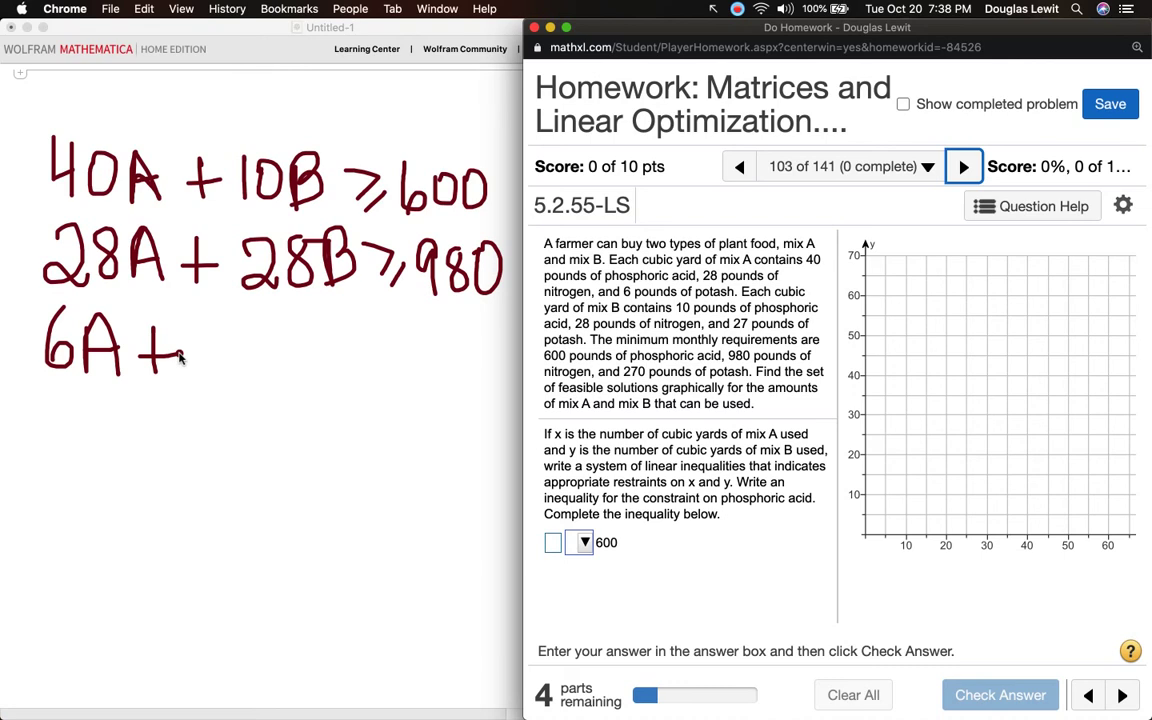
mouse_move(208, 335)
mouse_down()
mouse_move(236, 342)
mouse_move(255, 377)
mouse_up()
click(257, 327)
drag(260, 327, 284, 376)
click(314, 323)
drag(314, 323, 316, 378)
click(364, 321)
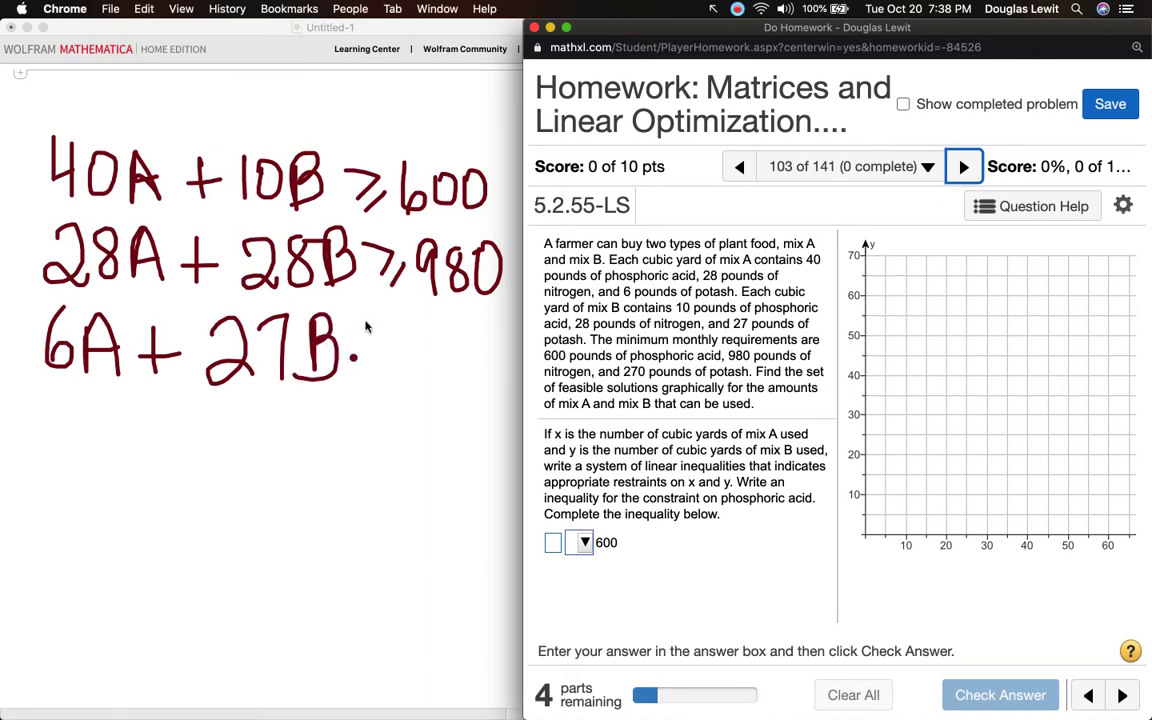
mouse_move(366, 321)
mouse_down()
mouse_move(398, 338)
mouse_move(376, 354)
mouse_move(395, 357)
mouse_move(384, 368)
mouse_up()
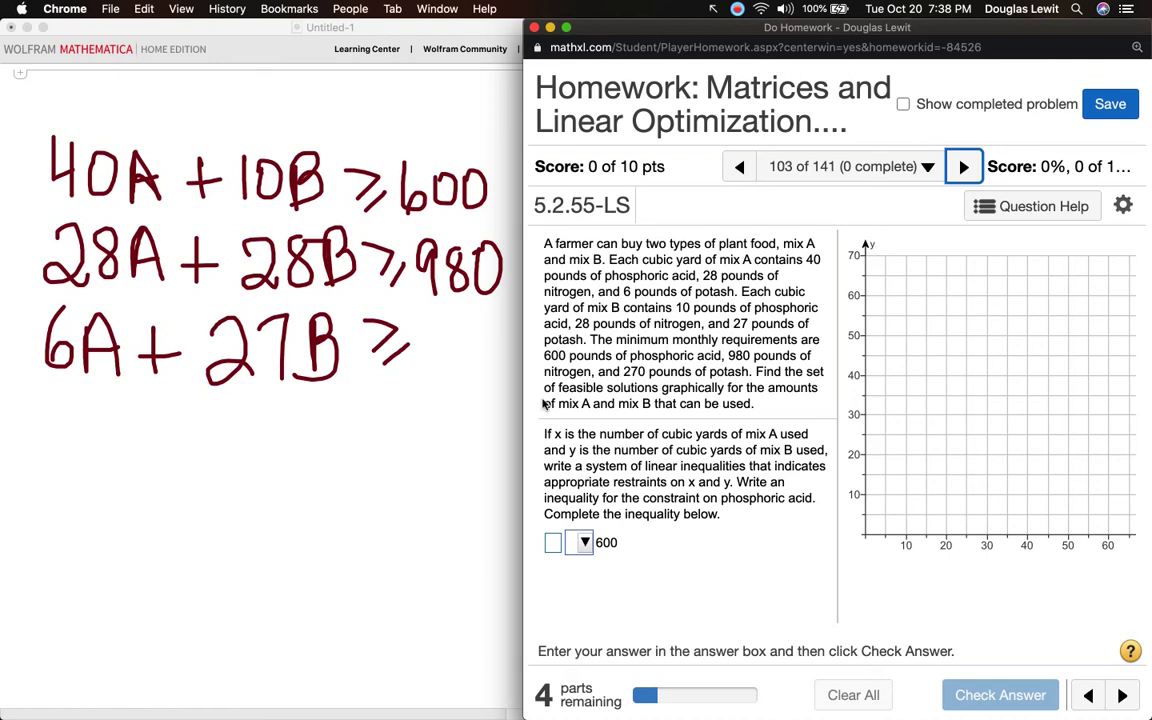
click(437, 333)
mouse_move(415, 333)
mouse_down()
mouse_move(450, 366)
mouse_move(468, 336)
mouse_move(479, 372)
mouse_up()
mouse_move(500, 328)
mouse_down()
mouse_move(490, 348)
mouse_move(506, 356)
mouse_move(503, 340)
mouse_up()
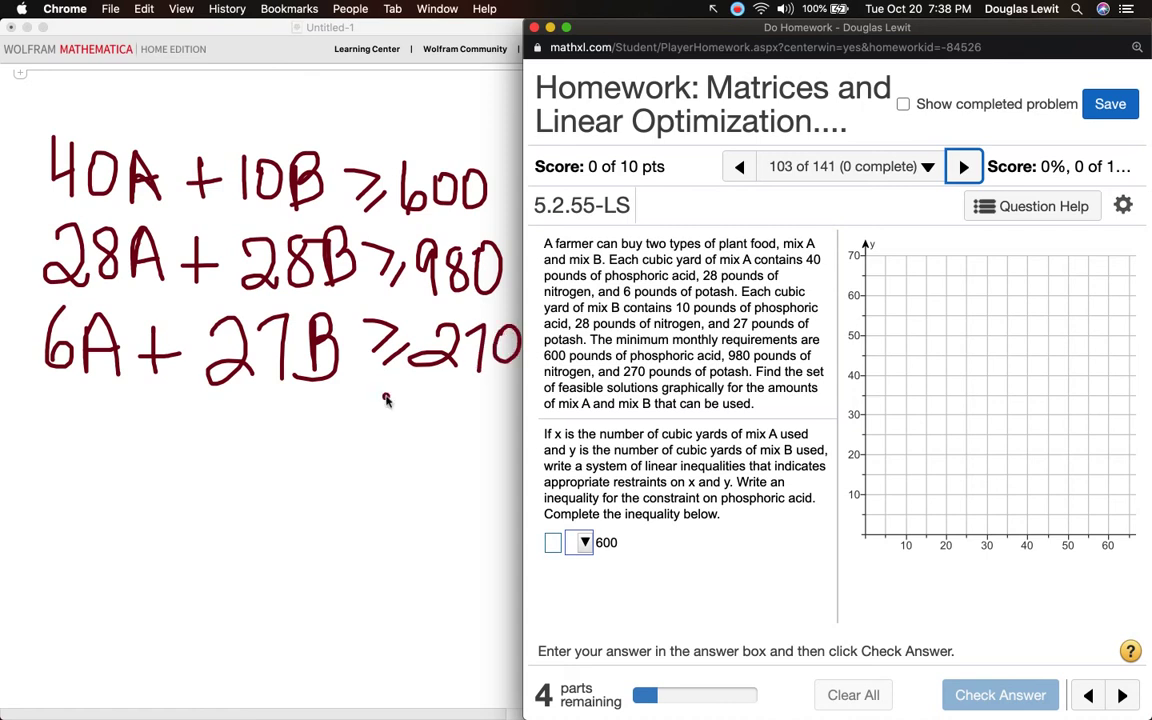
Handwrite the non-negativity constraints "A ≥ 0, B ≥ 0" below the potash inequality
click(182, 433)
mouse_move(103, 456)
mouse_down()
mouse_move(112, 430)
mouse_move(145, 458)
mouse_move(140, 438)
mouse_move(165, 450)
mouse_move(202, 421)
mouse_move(204, 438)
mouse_move(230, 420)
mouse_move(206, 414)
mouse_move(238, 474)
mouse_up()
click(236, 440)
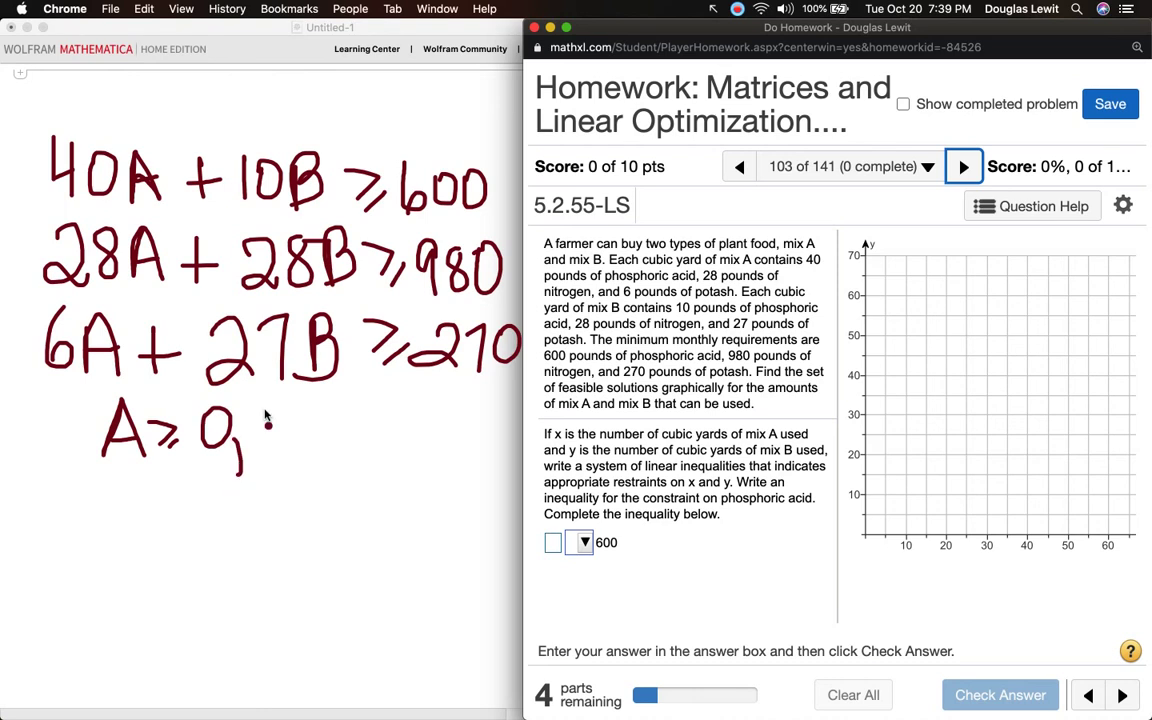
mouse_move(263, 415)
mouse_down()
mouse_move(263, 453)
mouse_move(265, 436)
mouse_move(266, 452)
mouse_move(310, 422)
mouse_move(338, 430)
mouse_move(313, 444)
mouse_move(398, 440)
mouse_move(377, 418)
mouse_up()
click(375, 412)
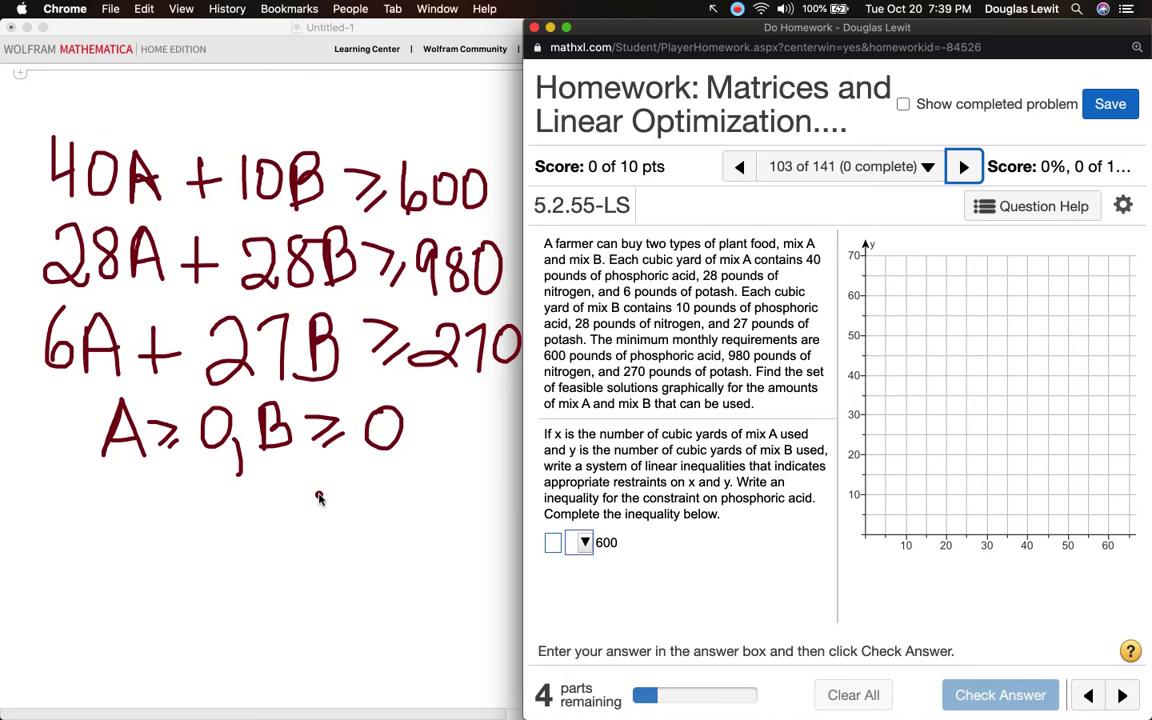
Handwrite the variable substitutions "x = A, y = B" below the non-negativity constraints
click(551, 547)
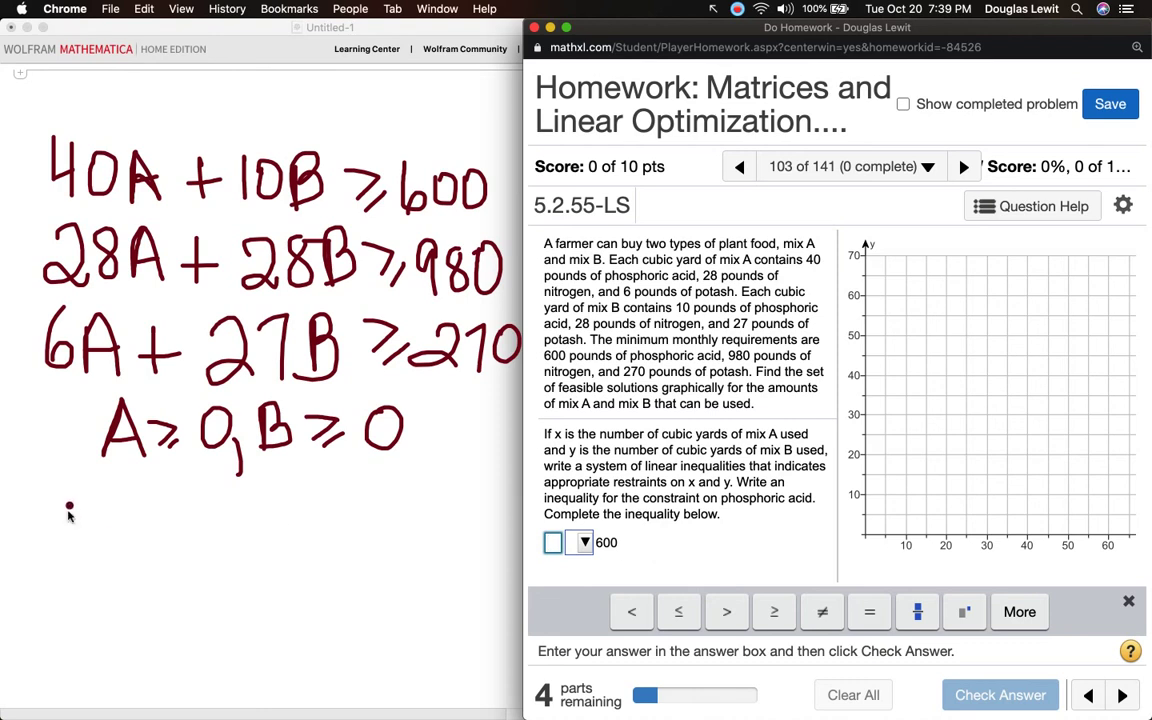
mouse_move(60, 506)
mouse_down()
mouse_move(101, 540)
mouse_move(62, 540)
mouse_move(143, 516)
mouse_move(146, 530)
mouse_move(172, 493)
mouse_move(200, 545)
mouse_move(196, 521)
mouse_move(204, 561)
mouse_up()
click(112, 520)
click(125, 518)
click(226, 556)
mouse_move(255, 513)
mouse_down()
mouse_move(282, 540)
mouse_move(286, 573)
mouse_up()
mouse_move(306, 531)
mouse_down()
mouse_move(330, 528)
mouse_move(335, 541)
mouse_up()
drag(346, 487, 345, 545)
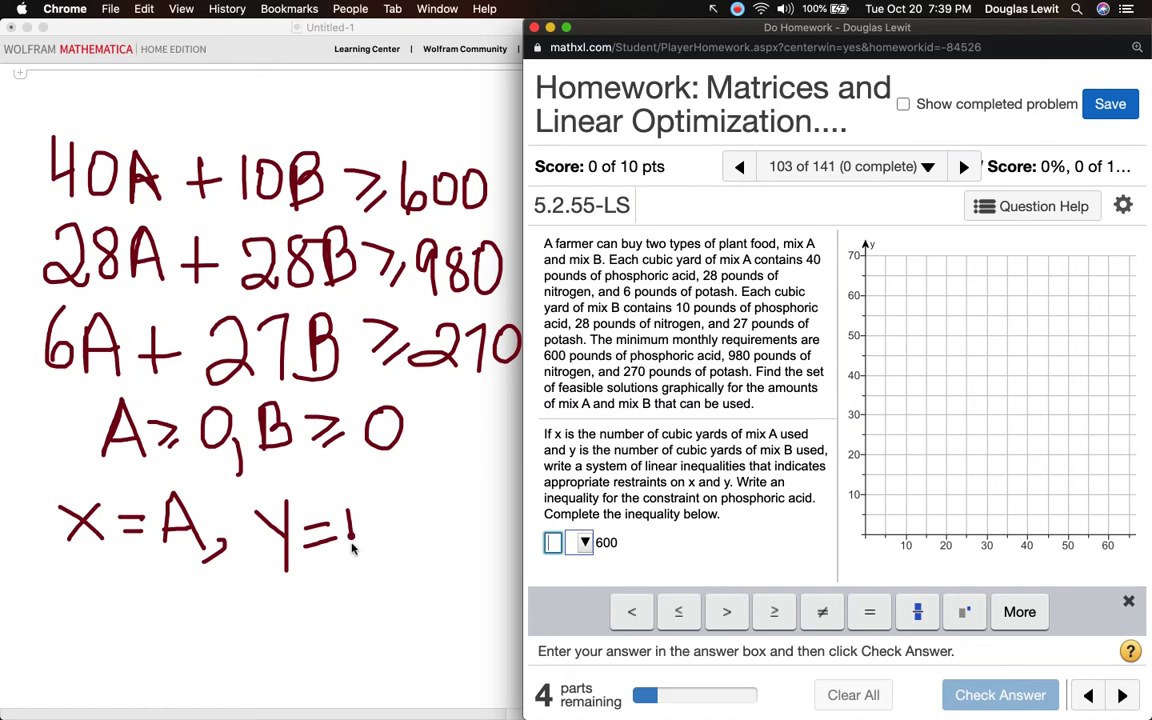
drag(347, 488, 352, 545)
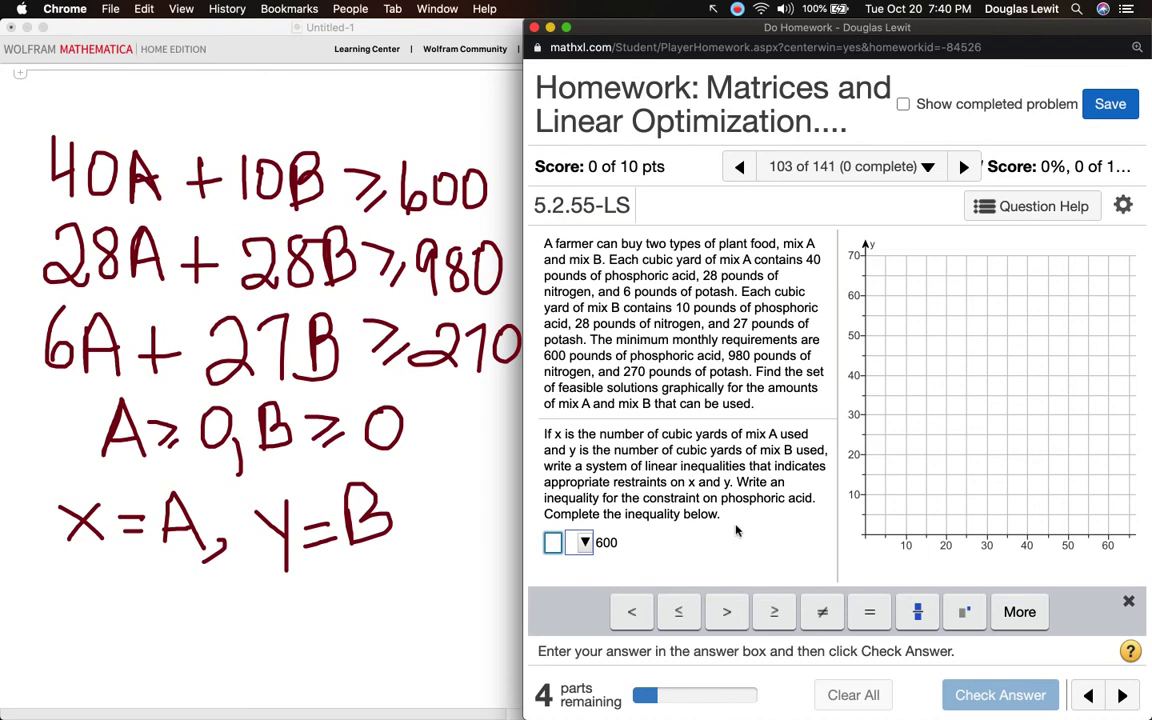
Complete the phosphoric acid inequality as 40x + 10y ≥ 600, submit it for checking and dismiss the feedback
text(40)
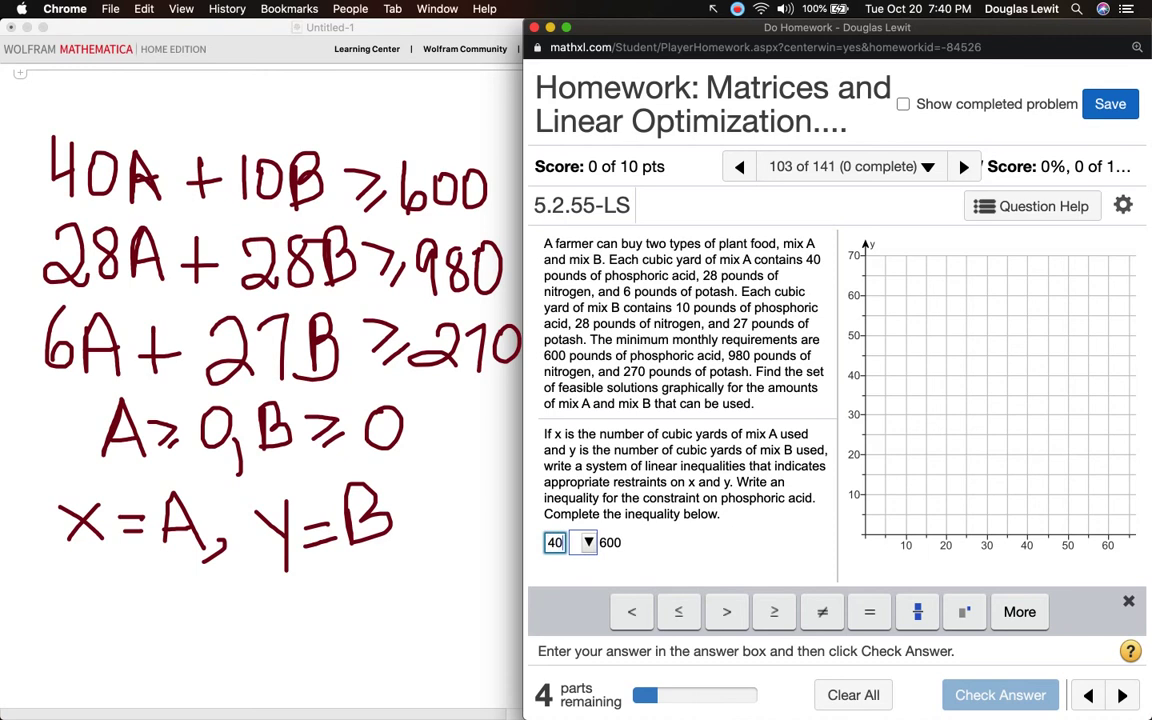
text(x)
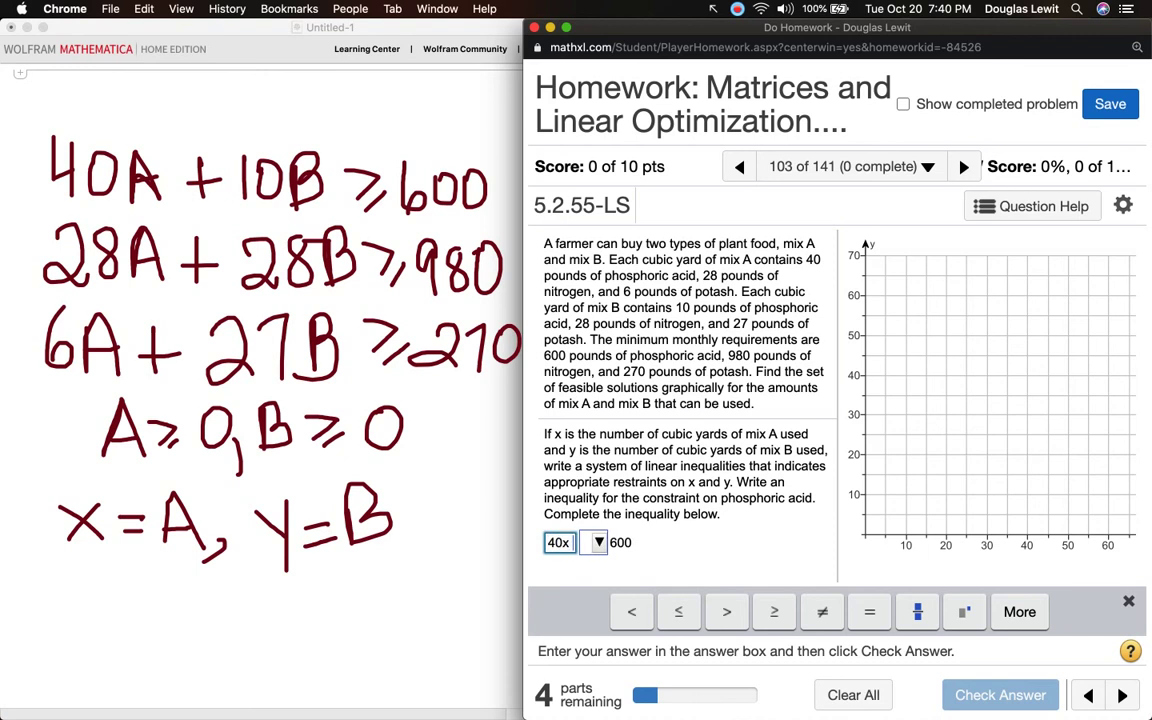
text( + 10y)
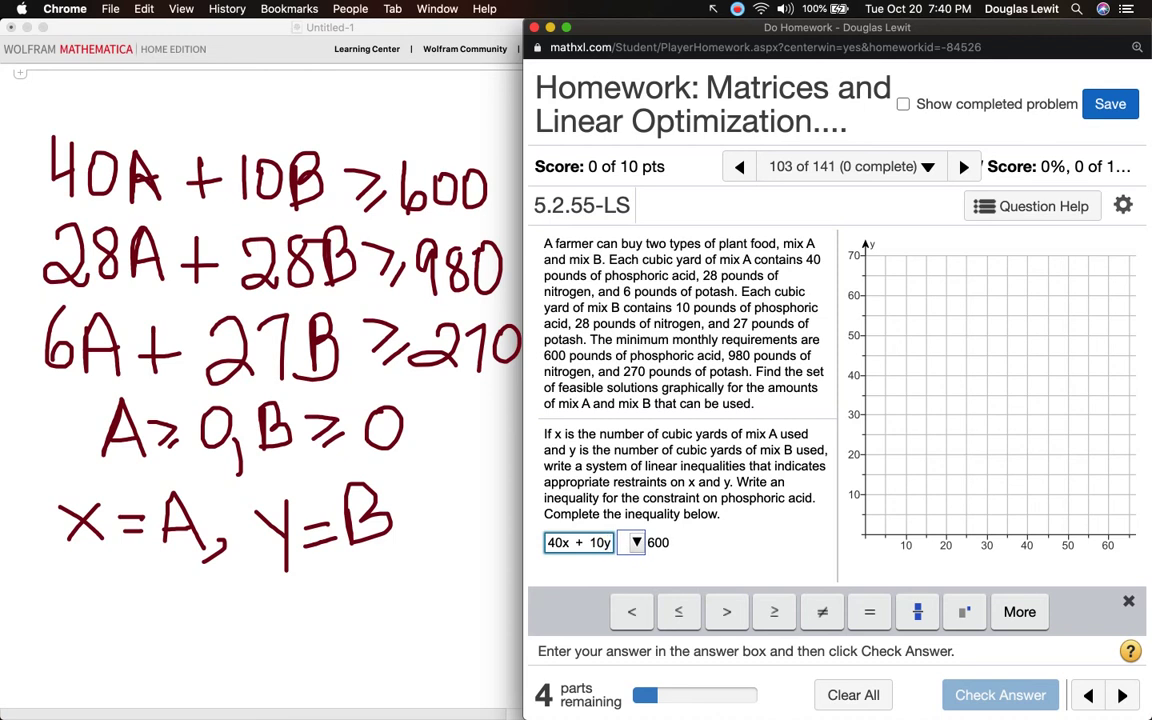
click(637, 543)
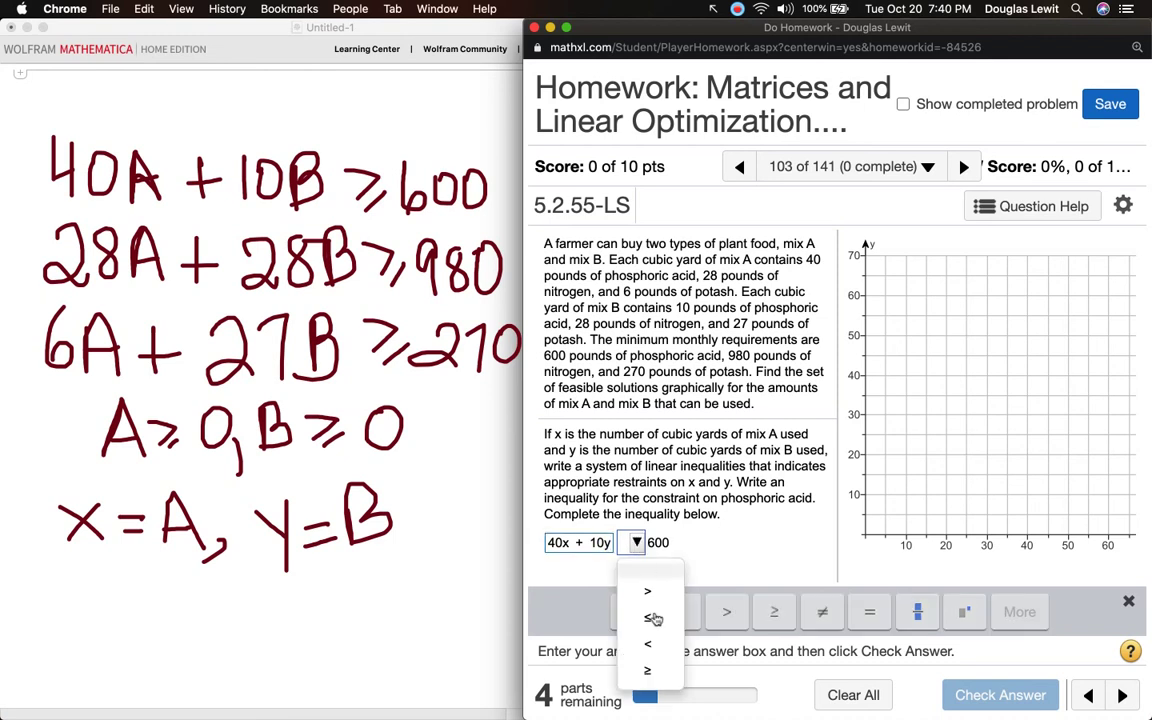
click(650, 672)
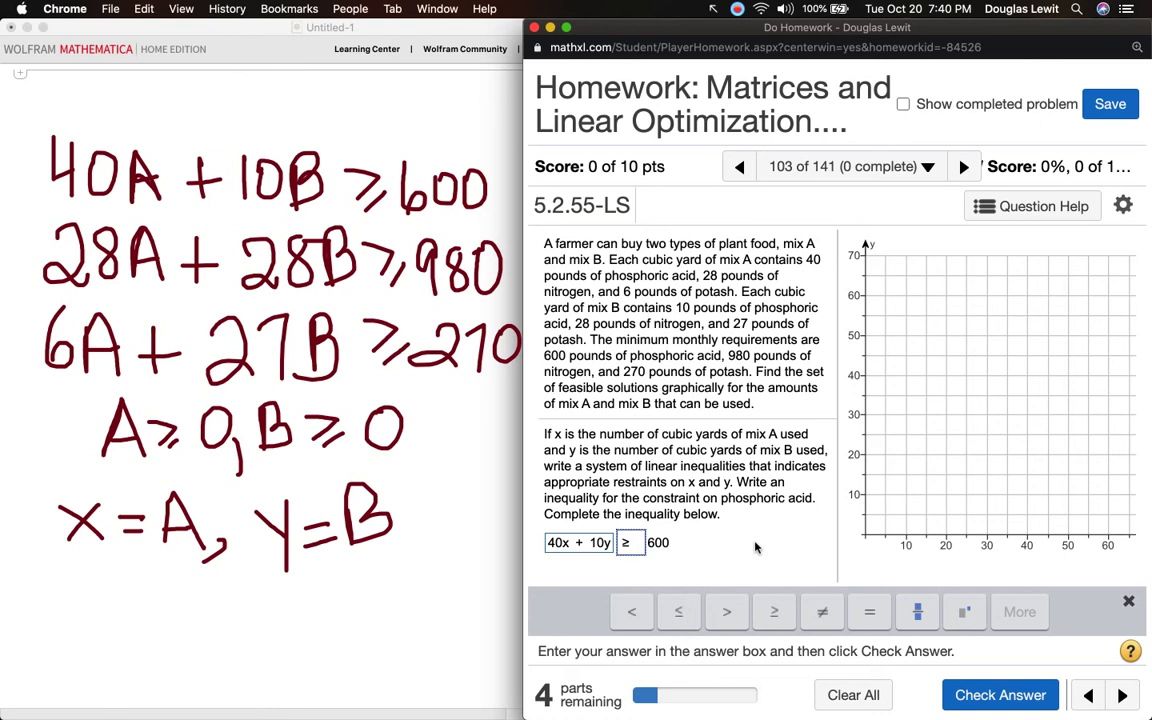
click(962, 695)
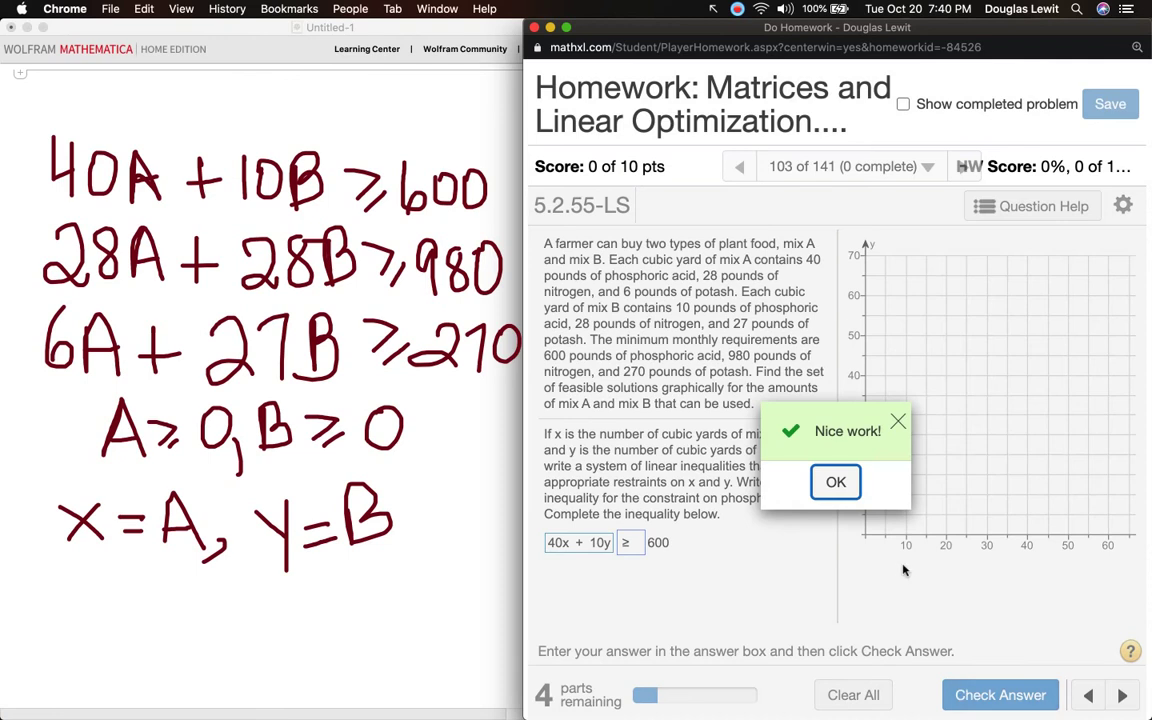
click(836, 483)
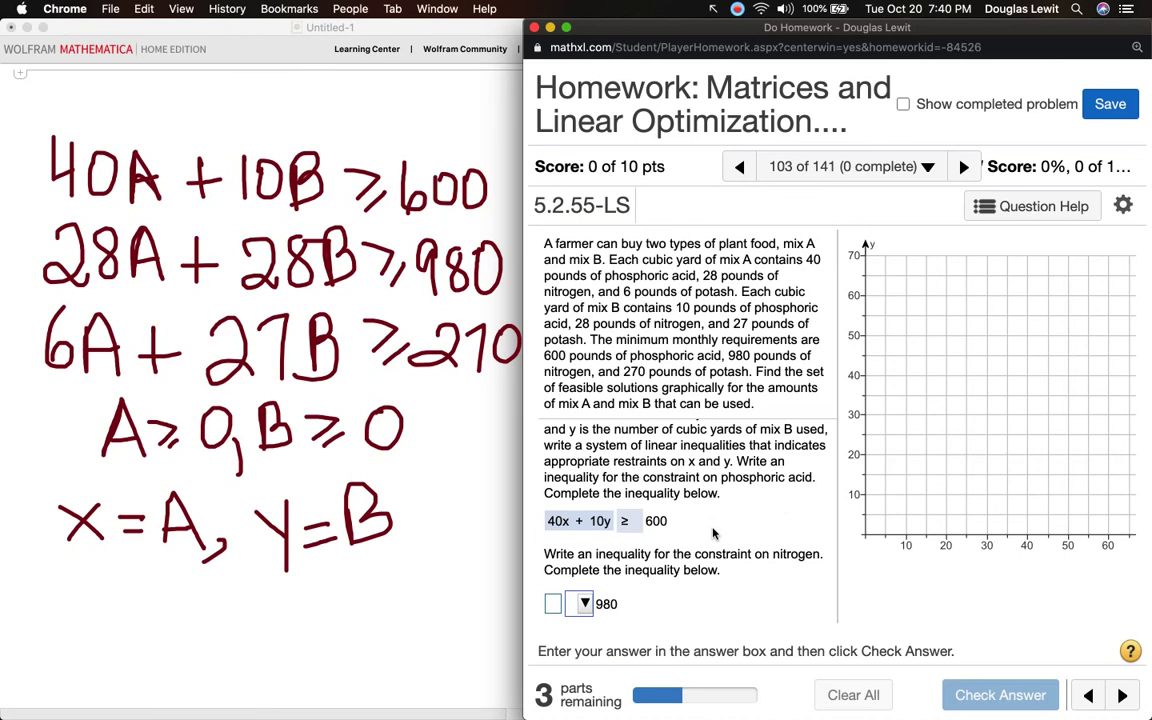
Complete the nitrogen inequality as 28x + 28y ≥ 980, submit it for checking and dismiss the feedback
click(555, 604)
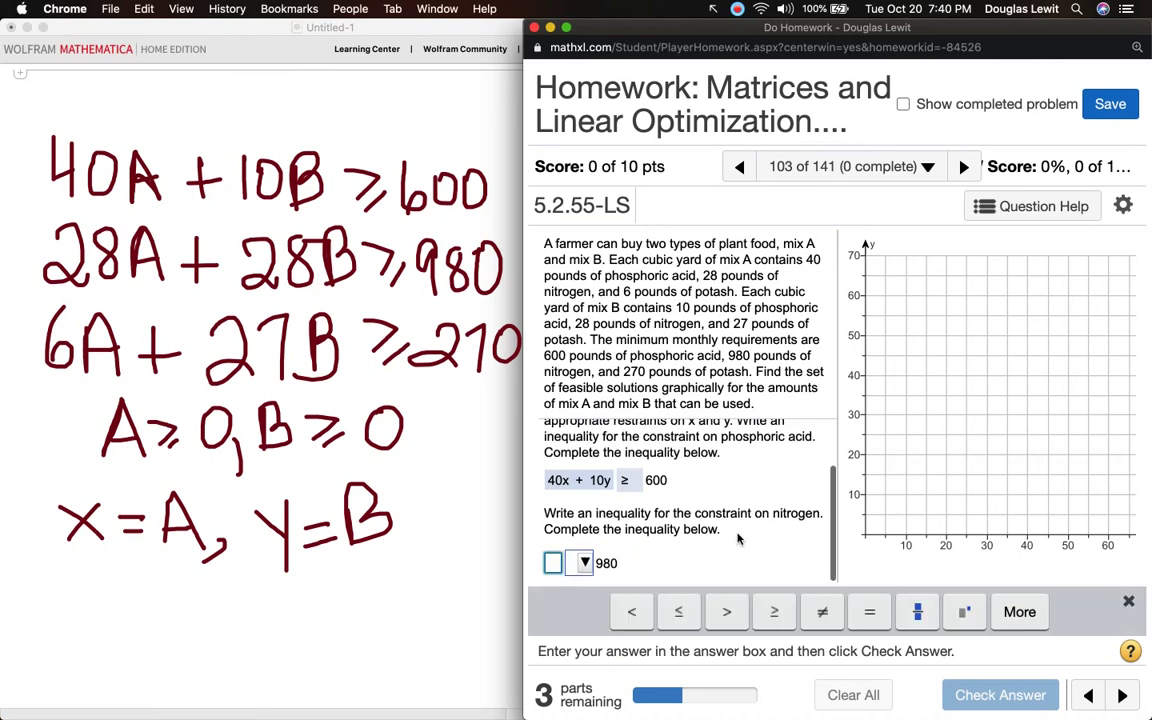
text(28x )
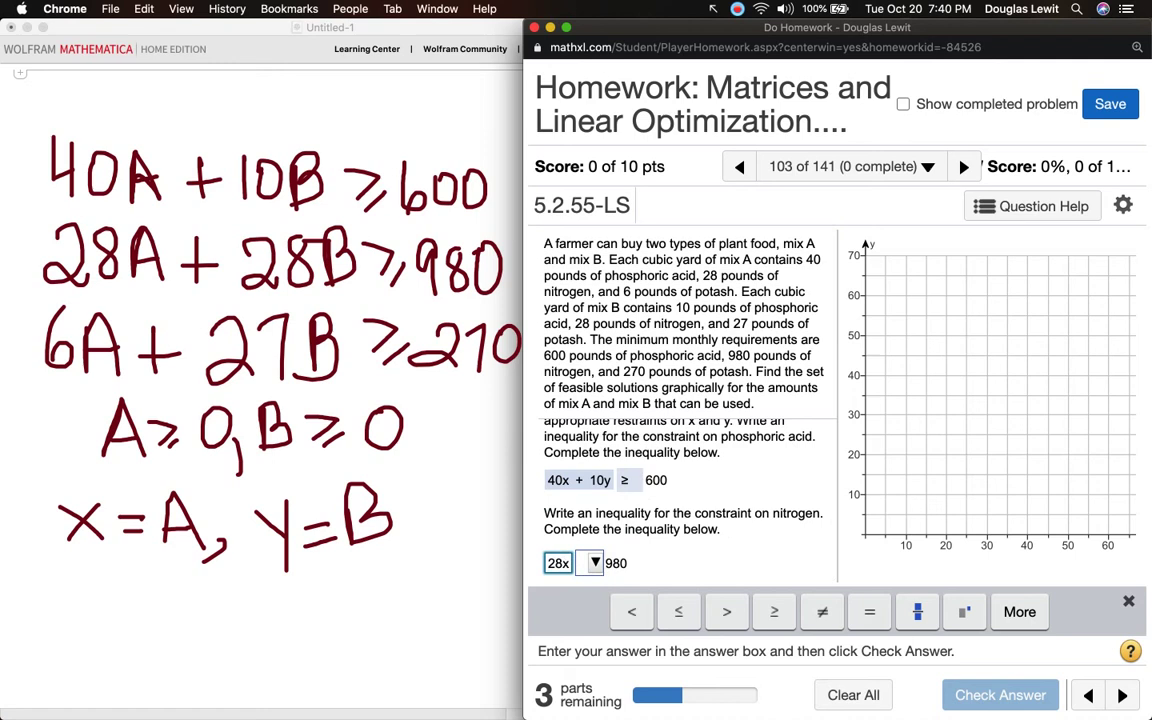
text(+ 28y)
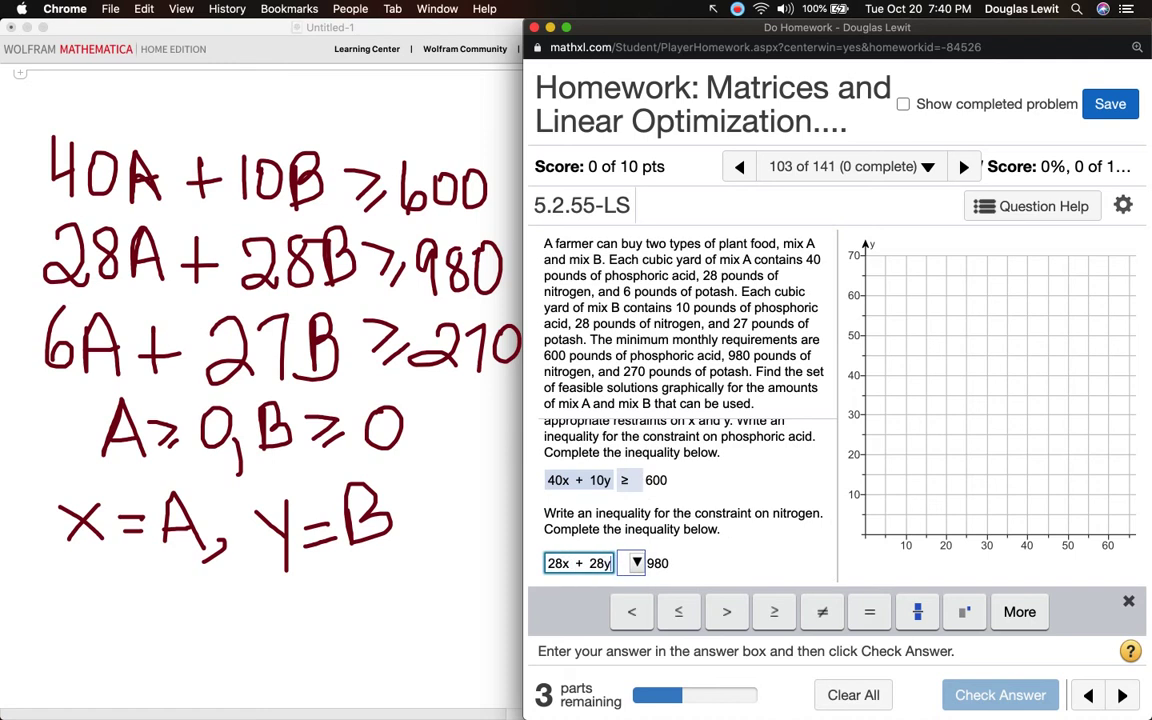
click(636, 563)
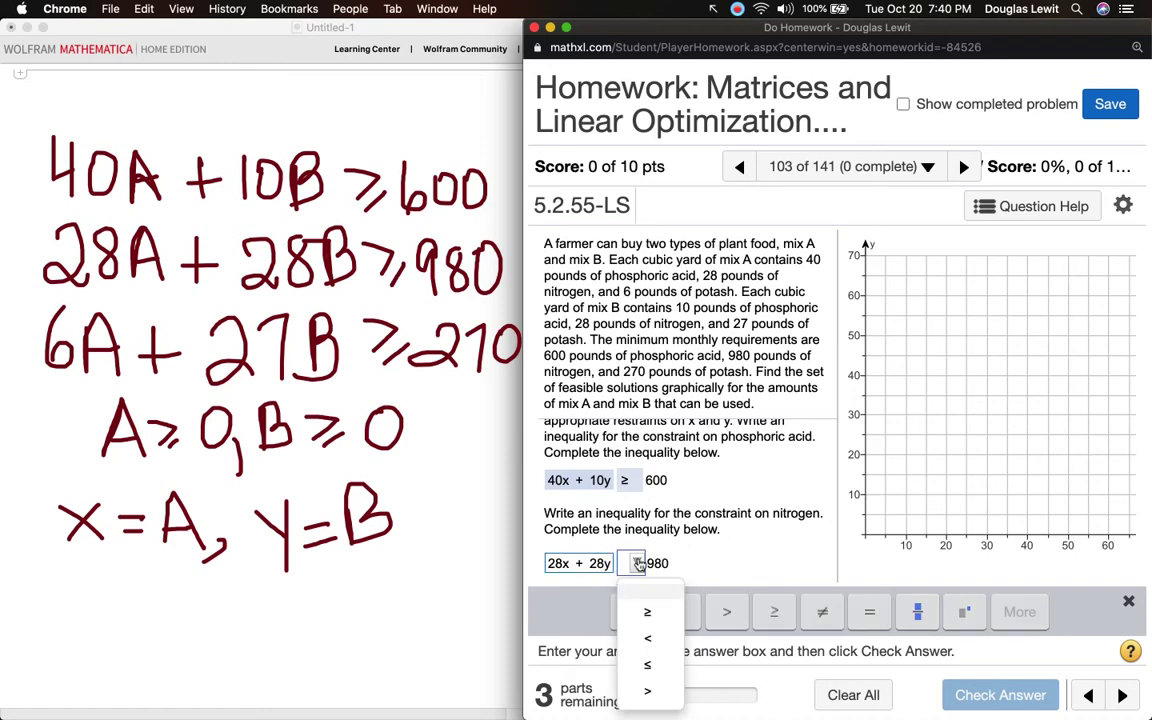
click(655, 614)
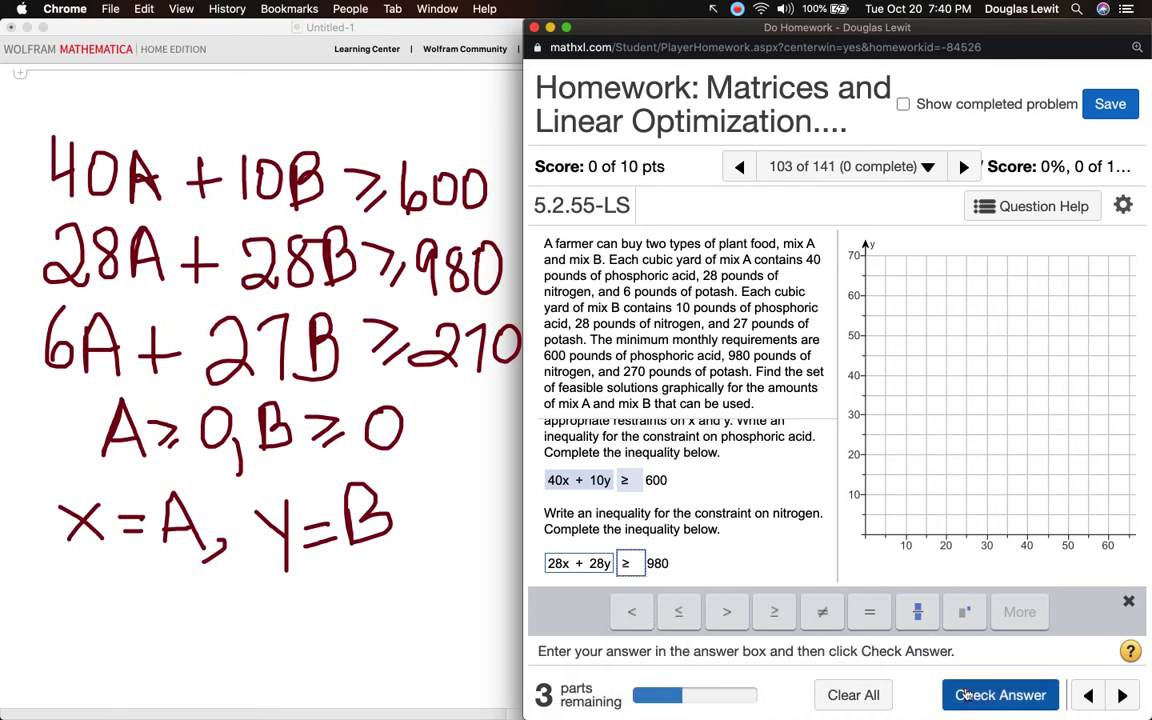
click(967, 695)
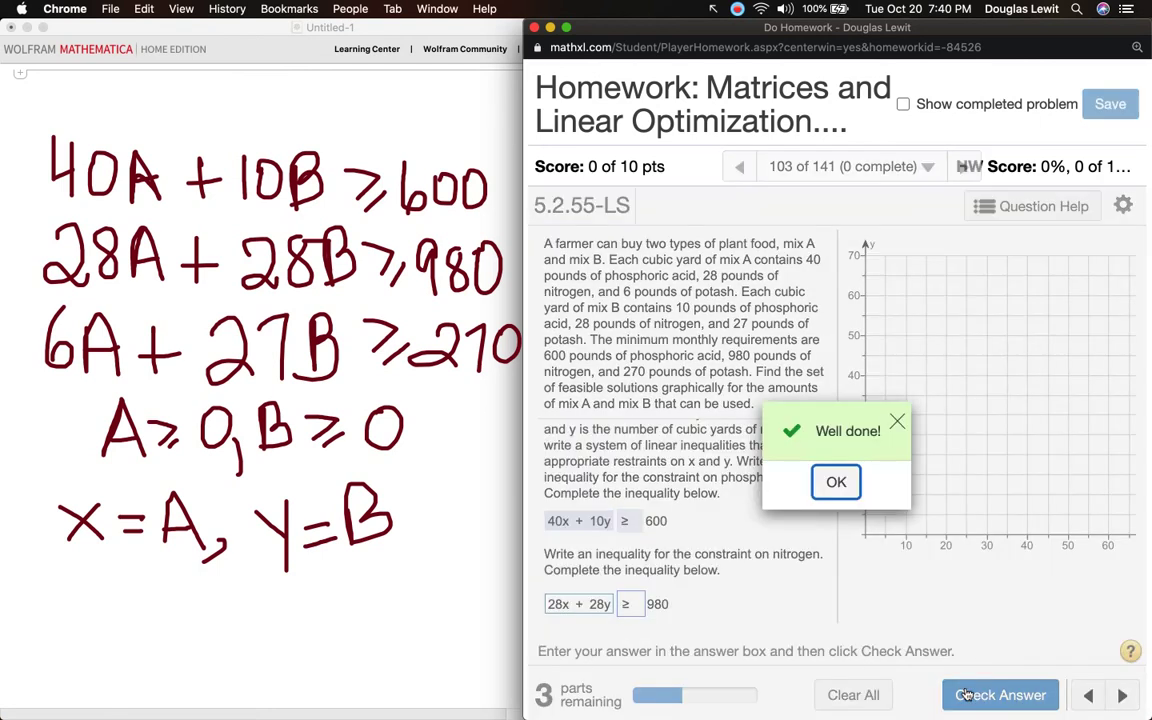
click(838, 487)
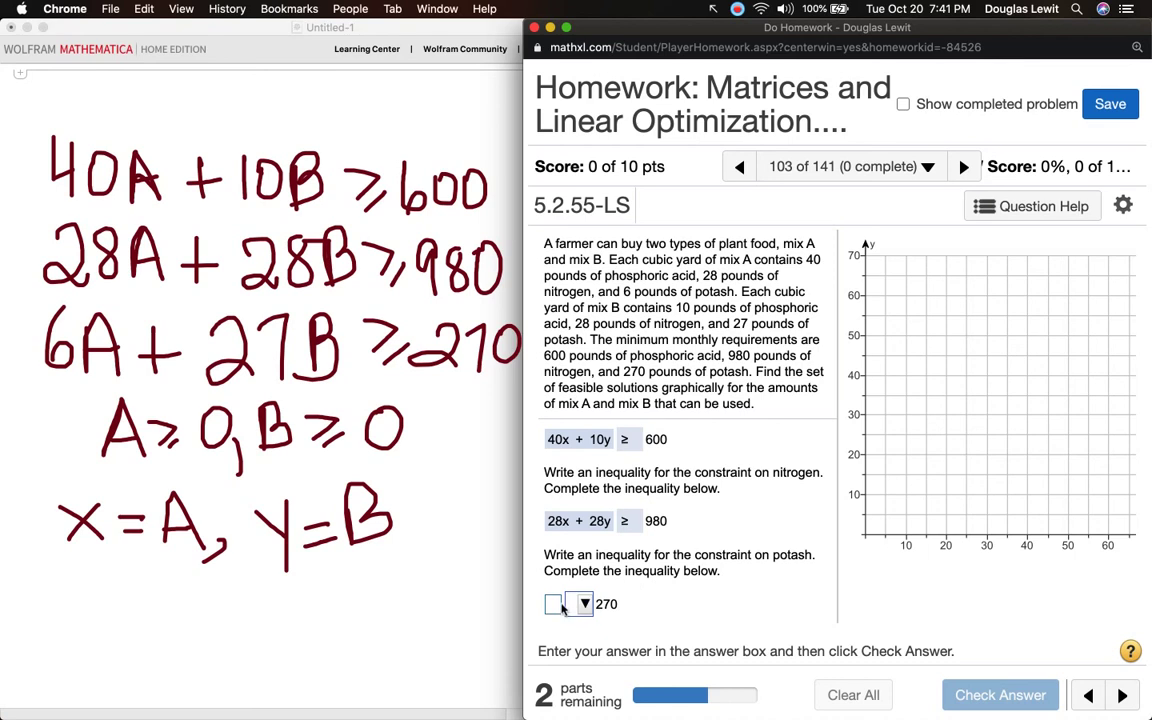
Complete the potash inequality as 6x + 27y ≥ 270, submit it for checking and dismiss the feedback
click(553, 604)
text(6)
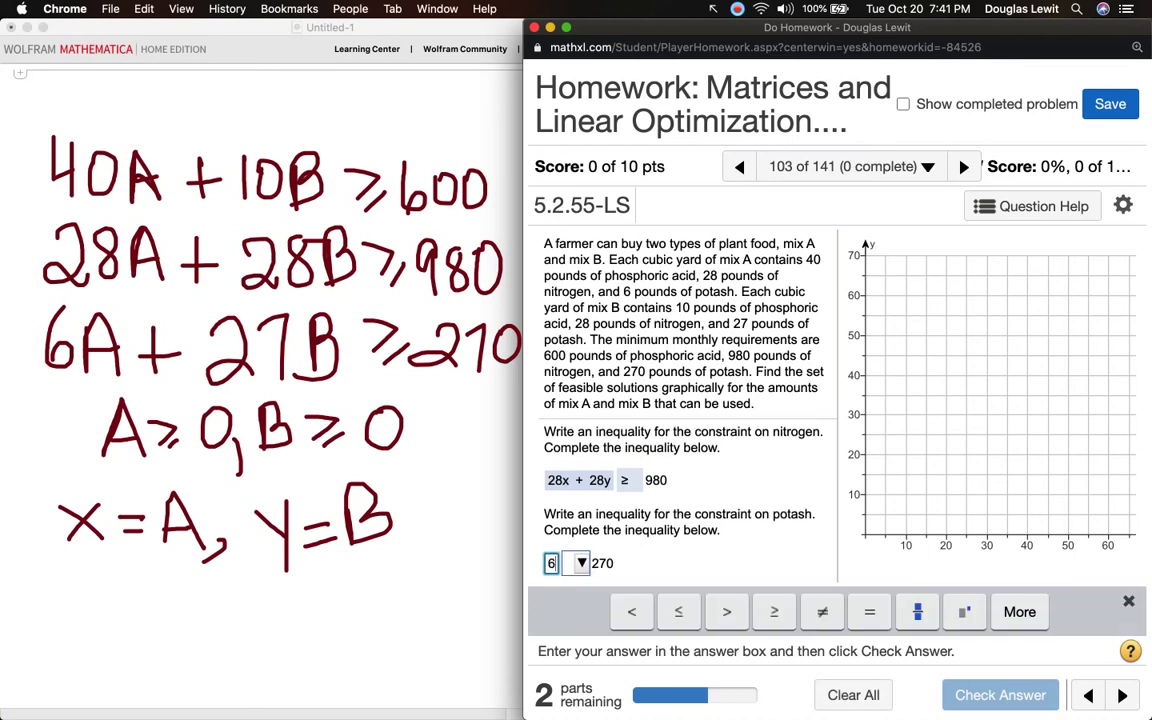
text(x + 27)
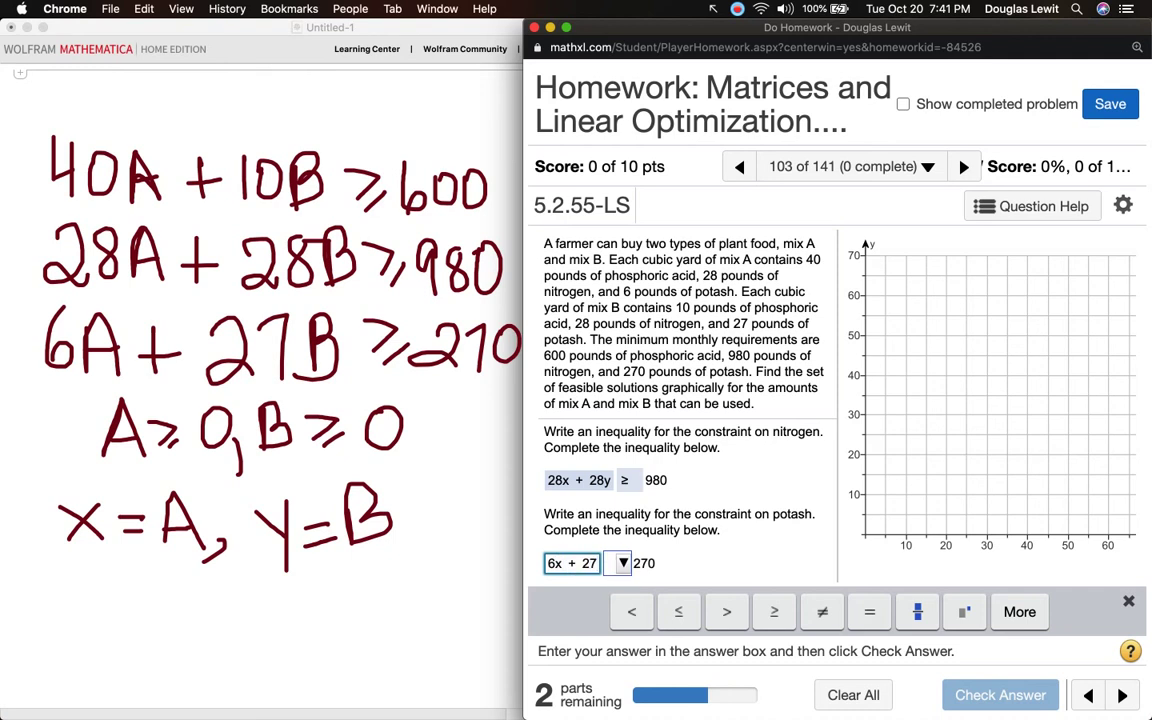
text(y)
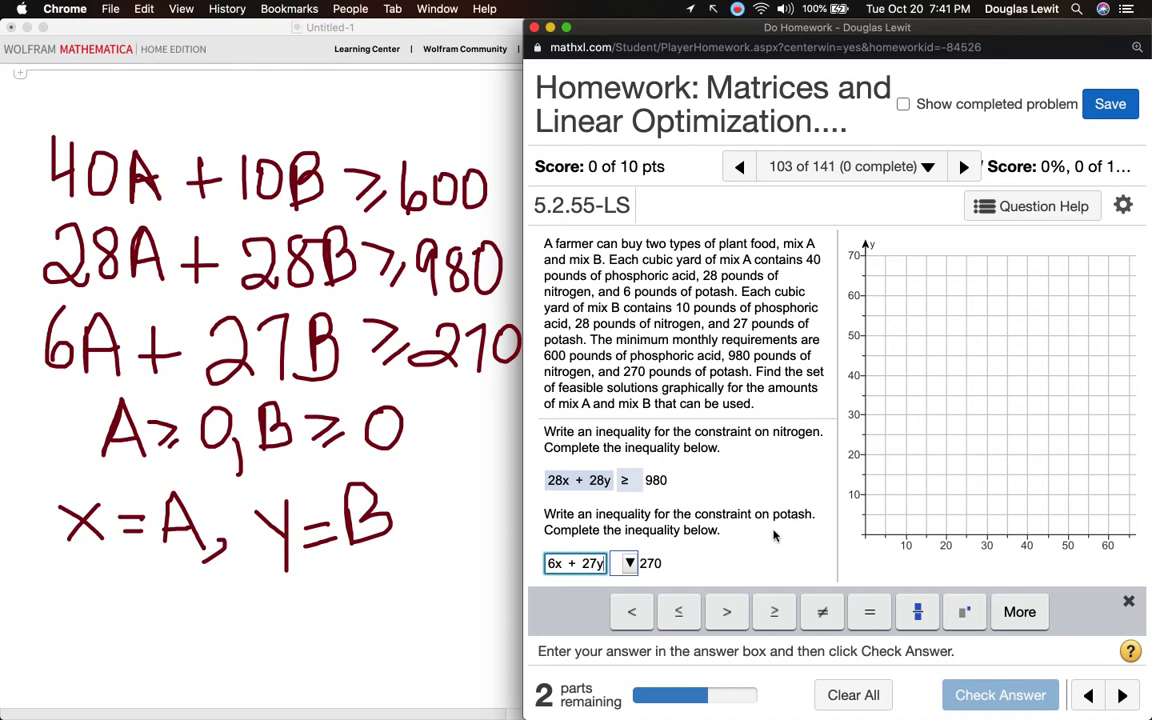
click(630, 564)
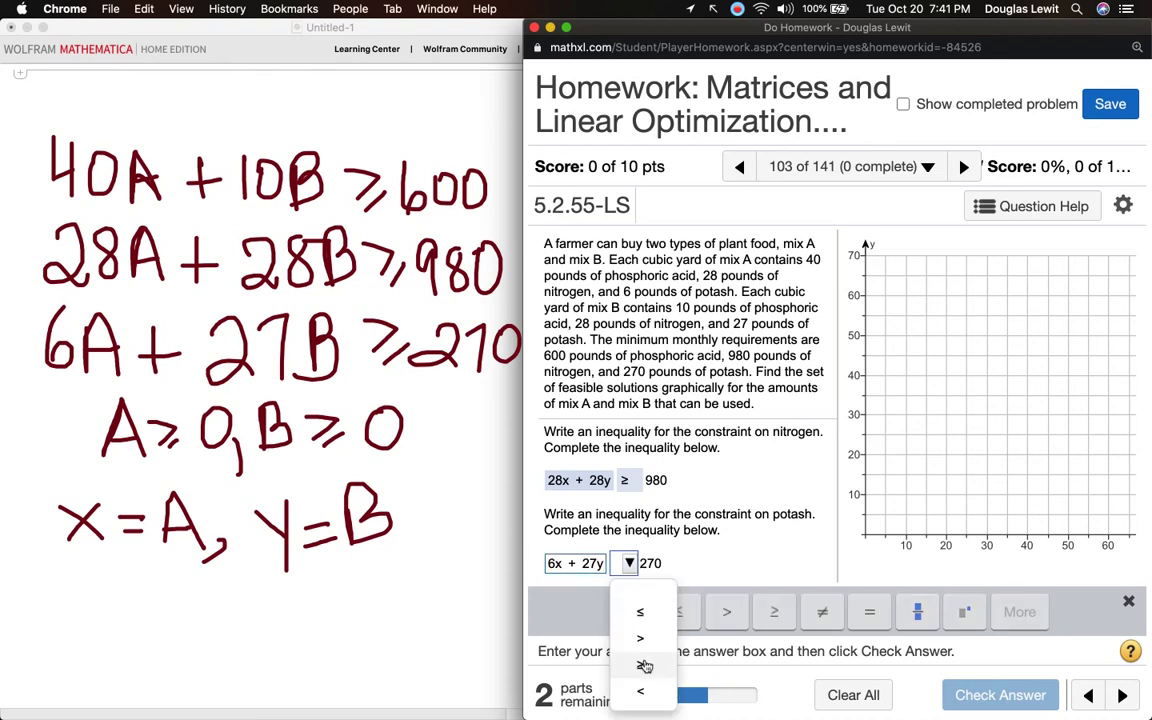
click(641, 663)
click(975, 695)
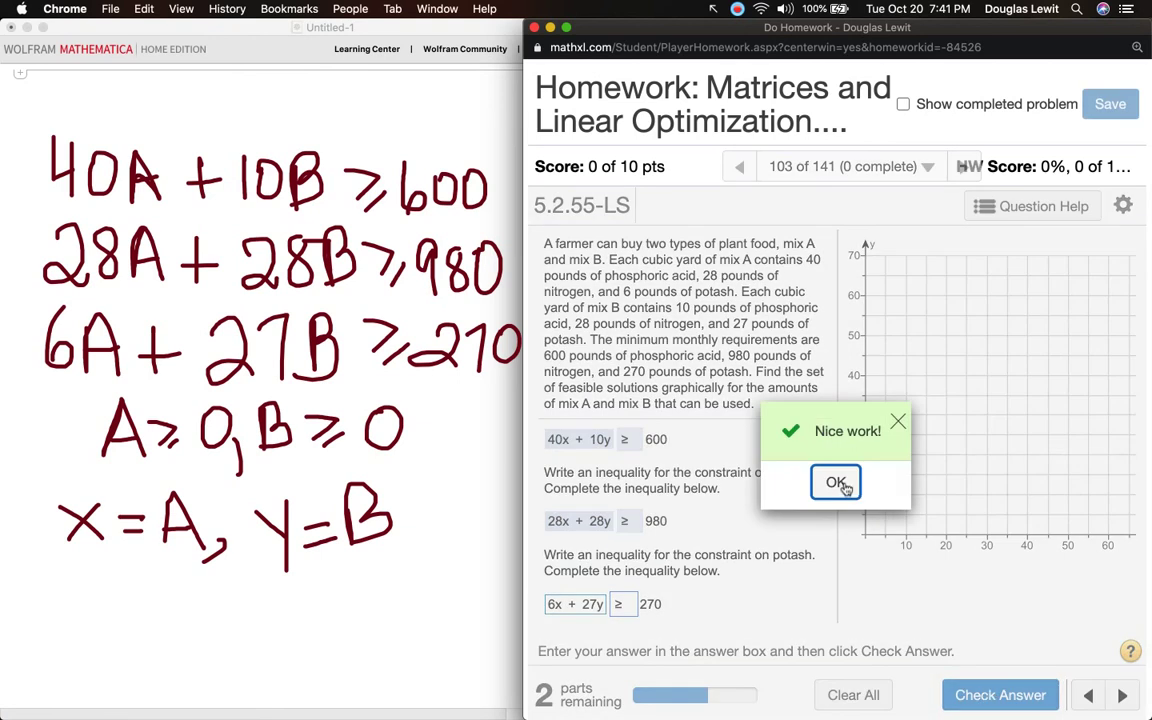
click(838, 483)
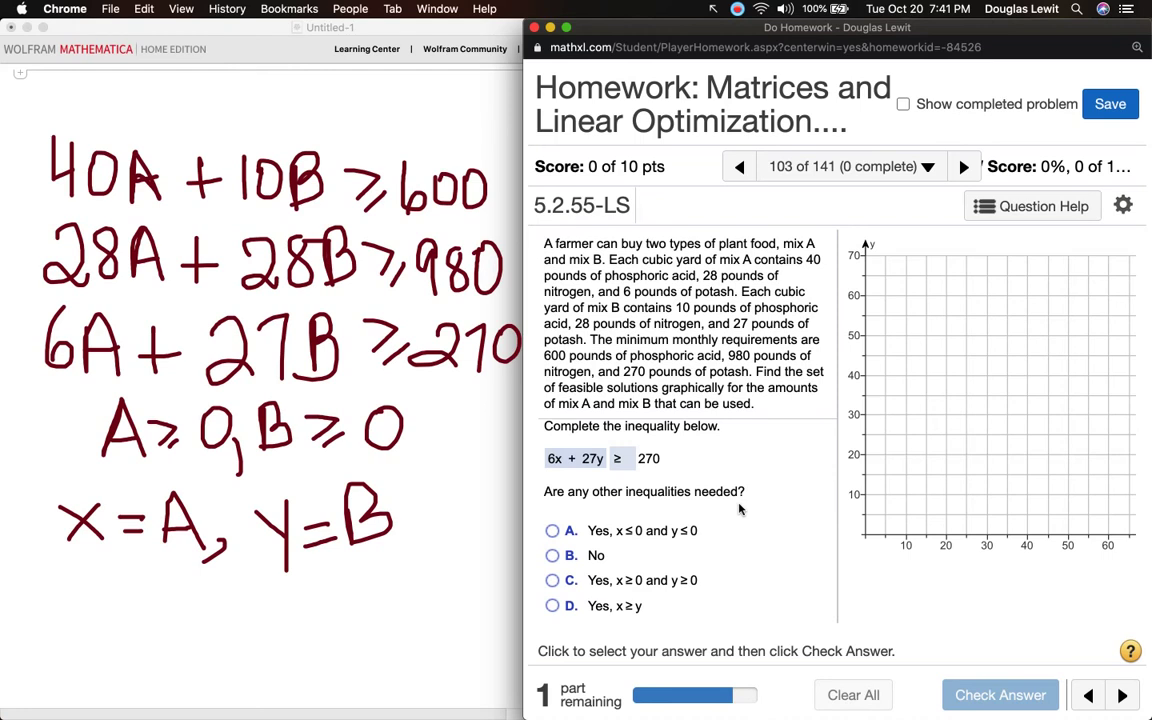
Answer that the additional inequalities x ≥ 0 and y ≥ 0 are needed, submit the choice and dismiss the feedback
click(551, 585)
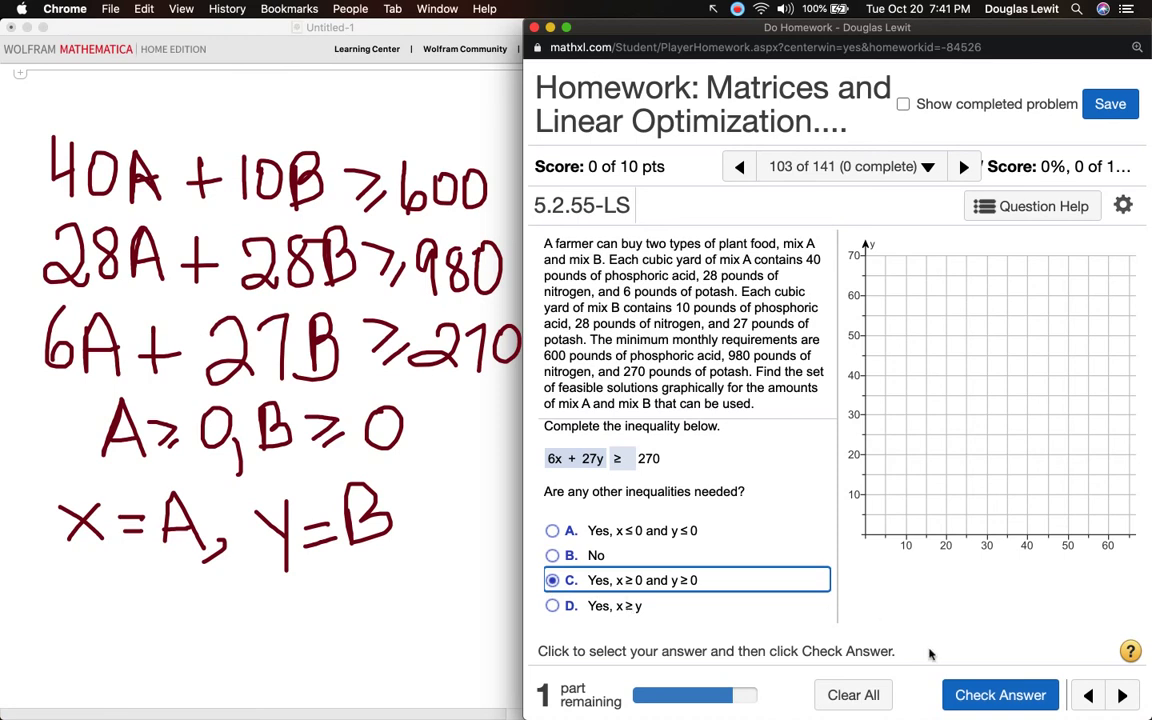
click(962, 695)
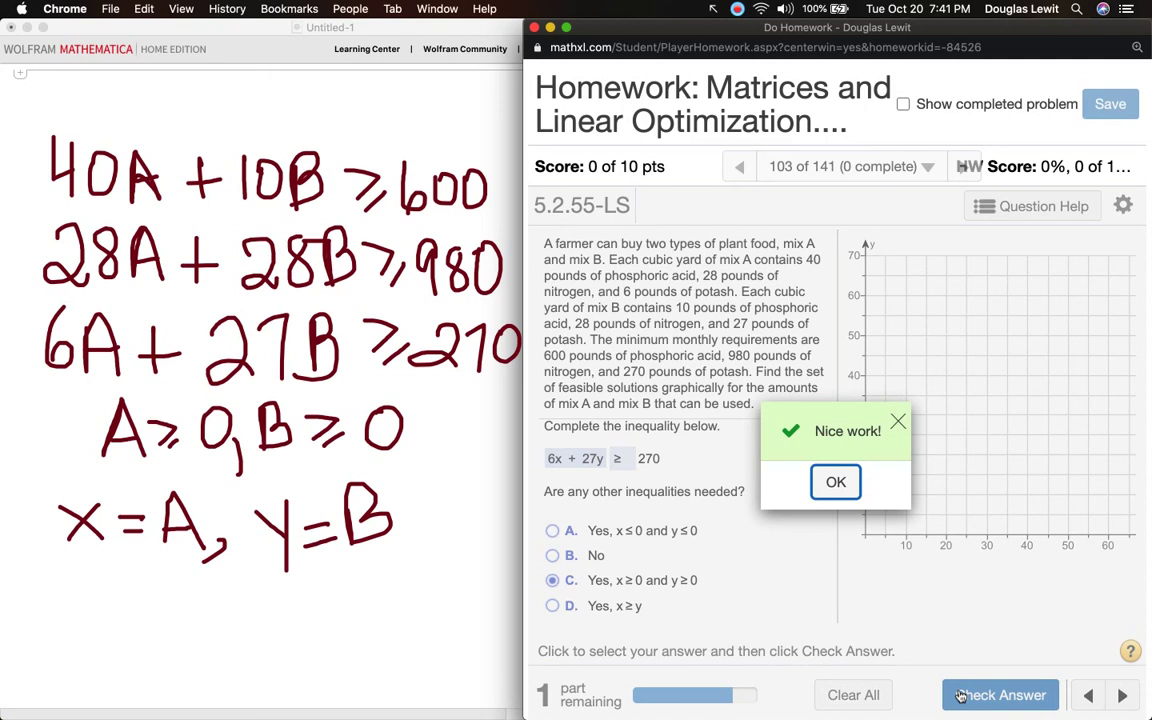
click(832, 482)
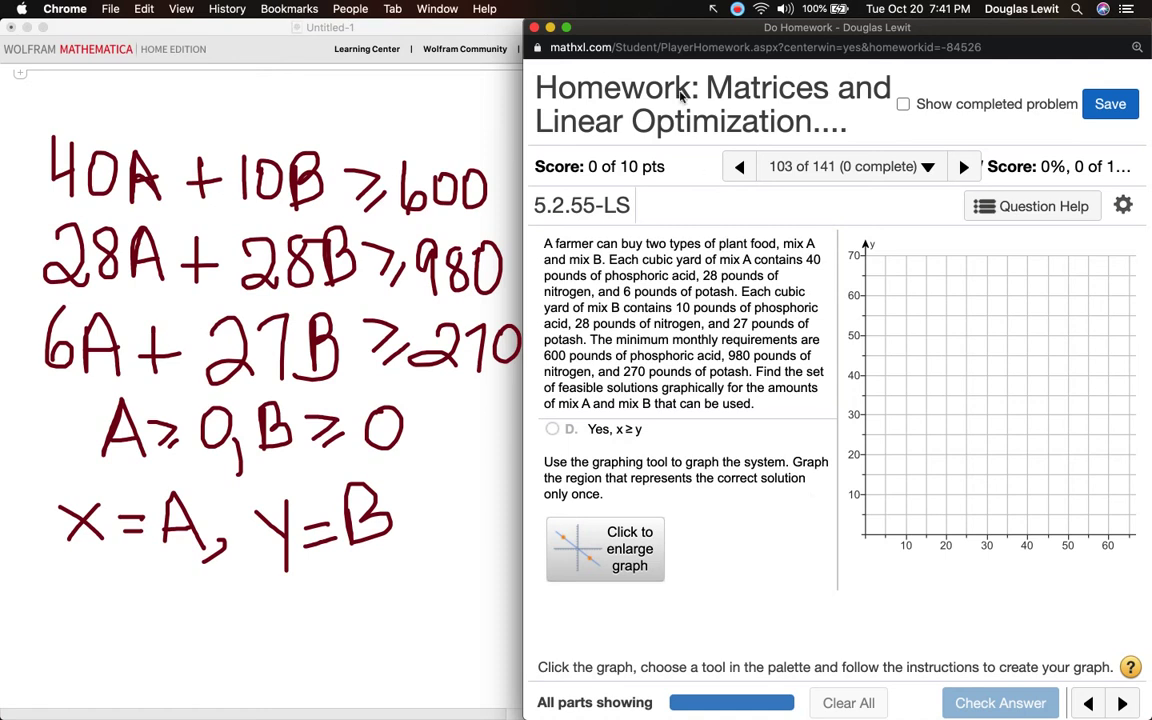
Switch to the Mathematica notebook and clear all the handwritten annotations from the screen
mouse_move(643, 33)
mouse_down()
mouse_move(617, 33)
mouse_move(651, 30)
mouse_up()
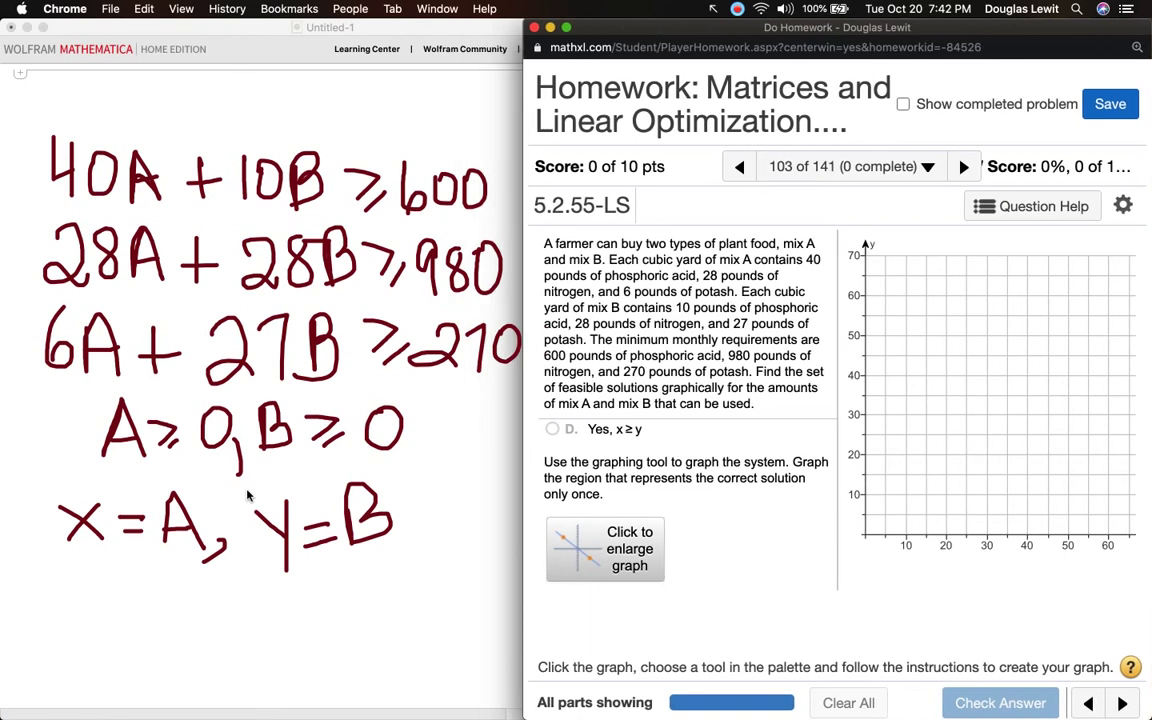
click(141, 578)
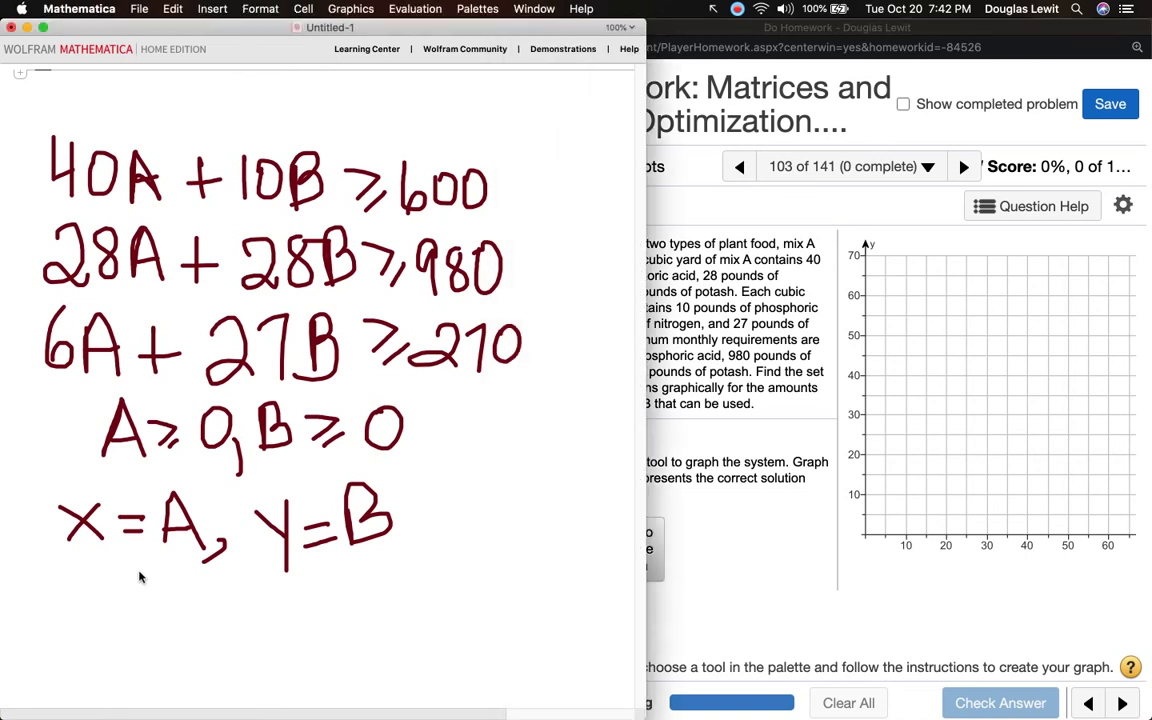
key(Escape)
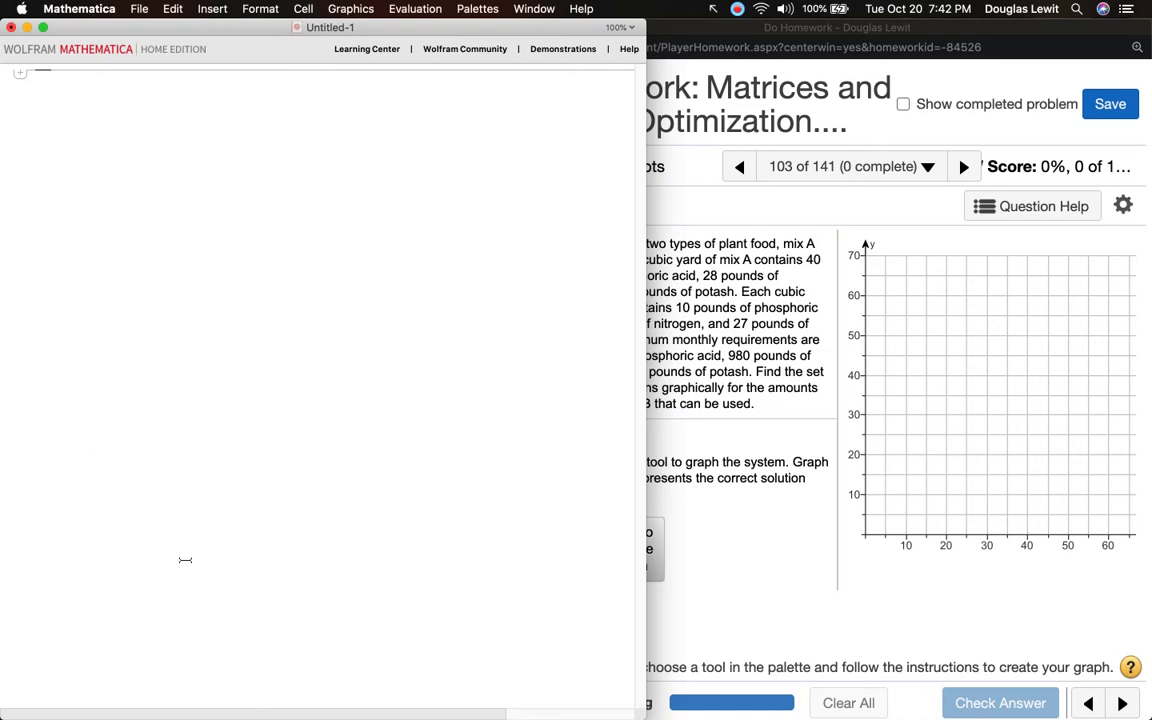
Switch back to the homework in Chrome and review the completed phosphoric acid inequality
click(705, 438)
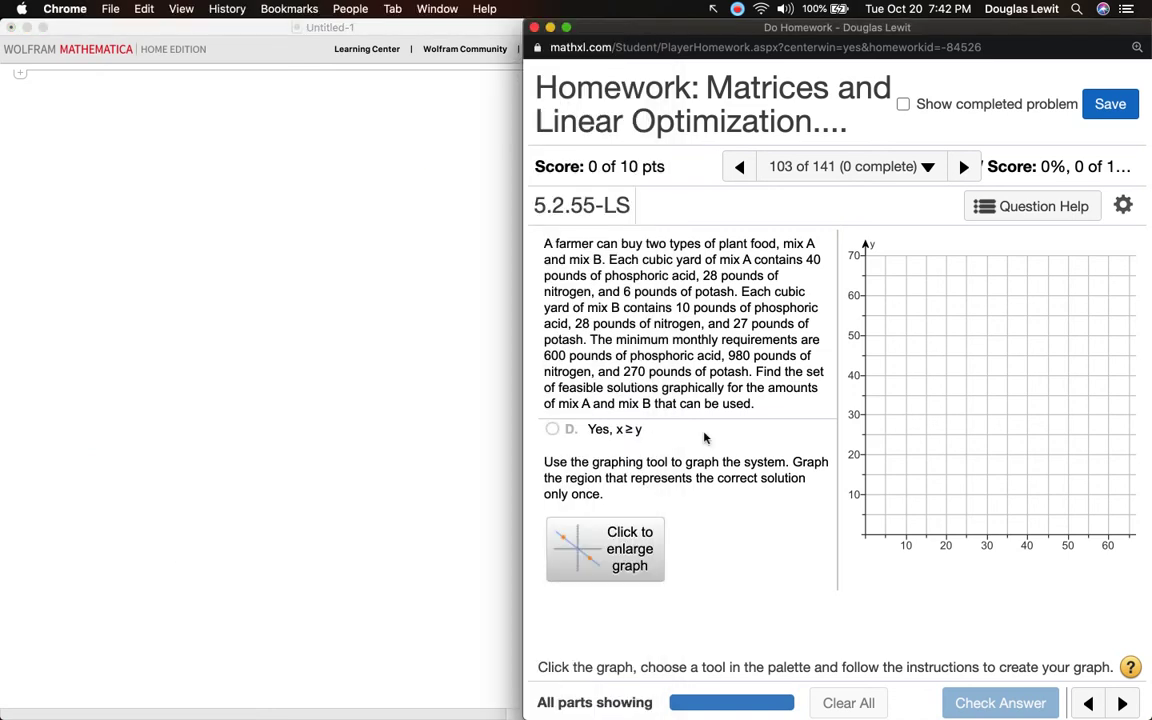
scroll(705, 438, up, 5)
scroll(705, 438, up, 5)
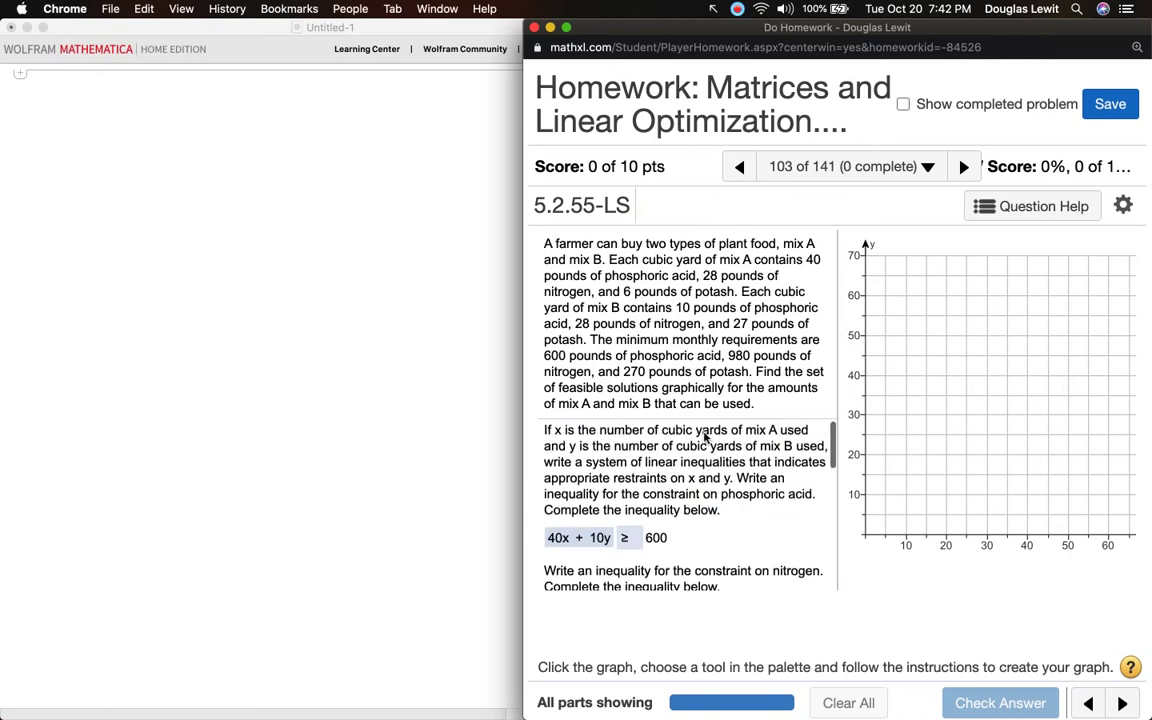
scroll(705, 438, down, 1)
scroll(705, 437, down, 1)
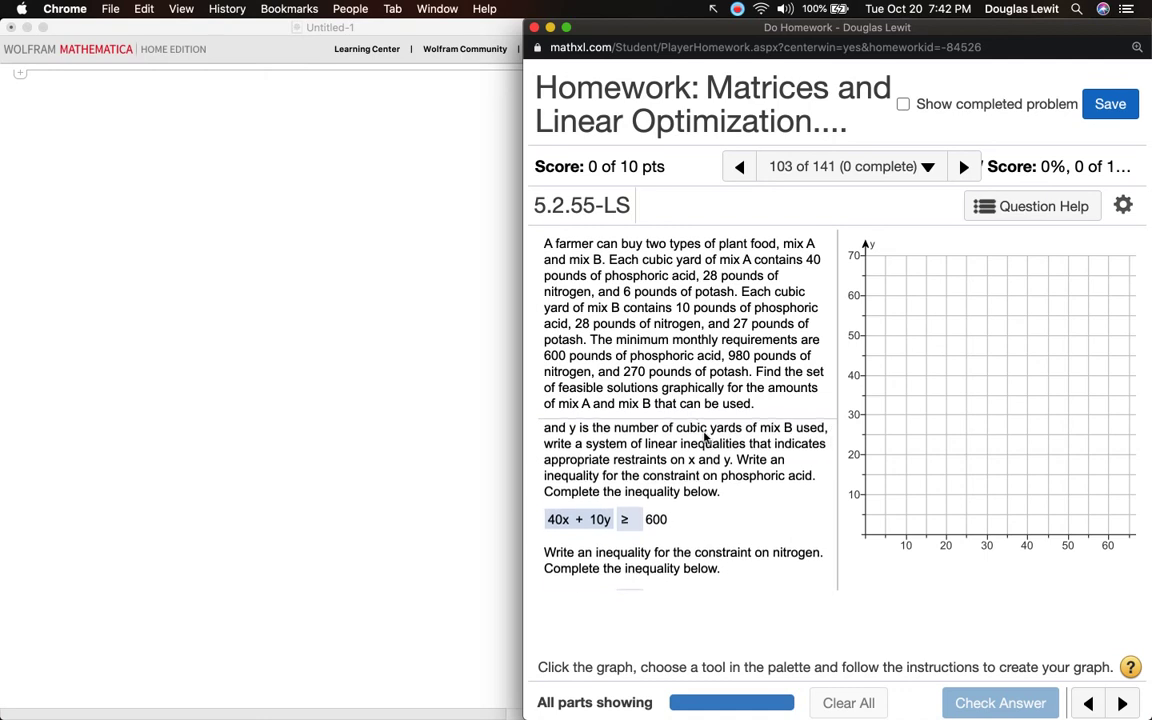
scroll(705, 437, down, 1)
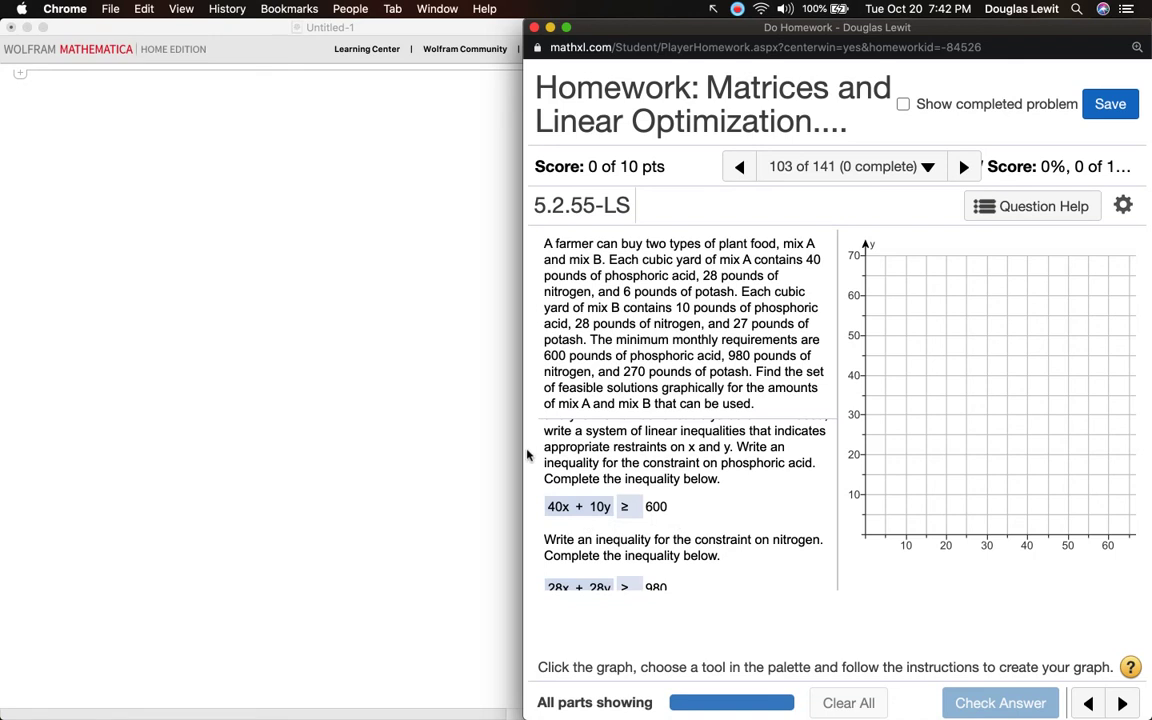
click(72, 110)
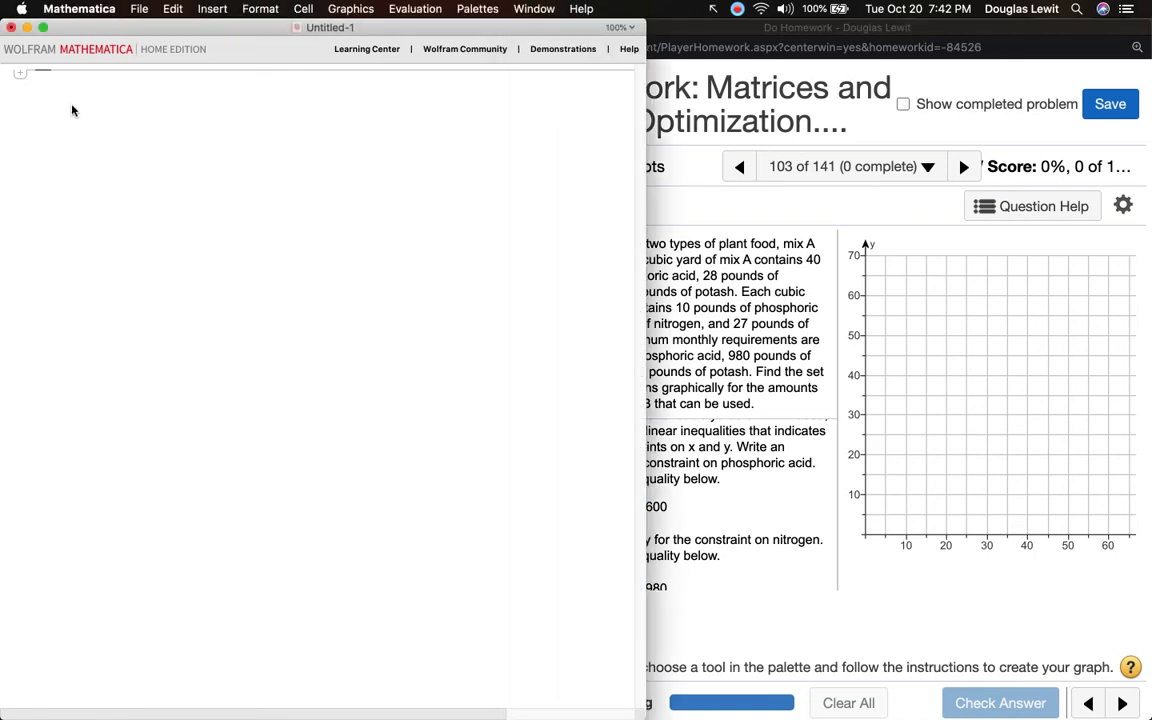
text(600 / 40)
key(BackSpace)
key(BackSpace)
key(BackSpace)
key(BackSpace)
key(BackSpace)
key(BackSpace)
key(BackSpace)
key(BackSpace)
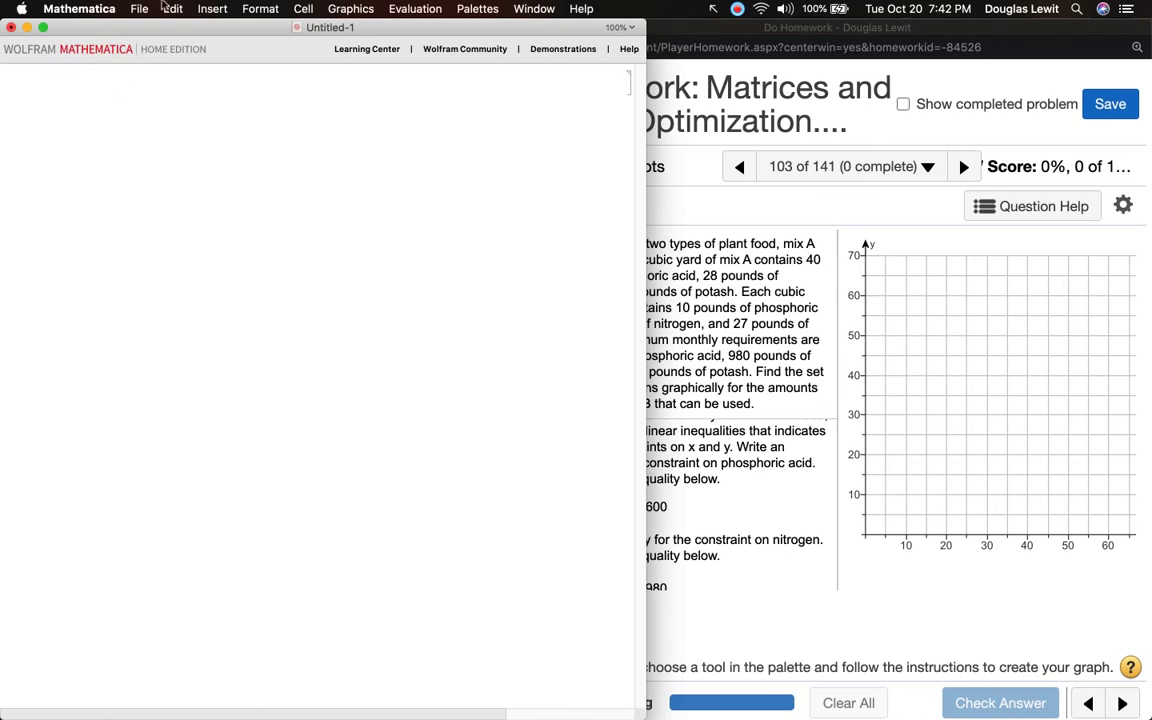
Add local definitions for the Input and Output styles to the notebook's stylesheet and close the style definitions
click(249, 10)
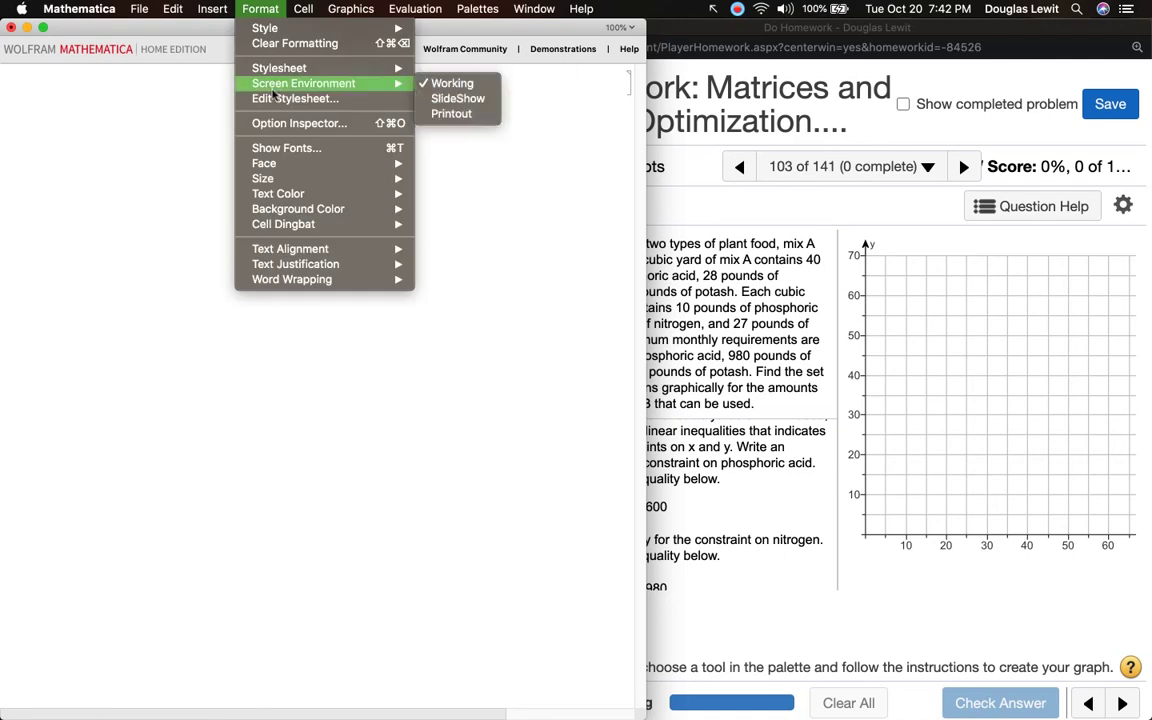
click(252, 97)
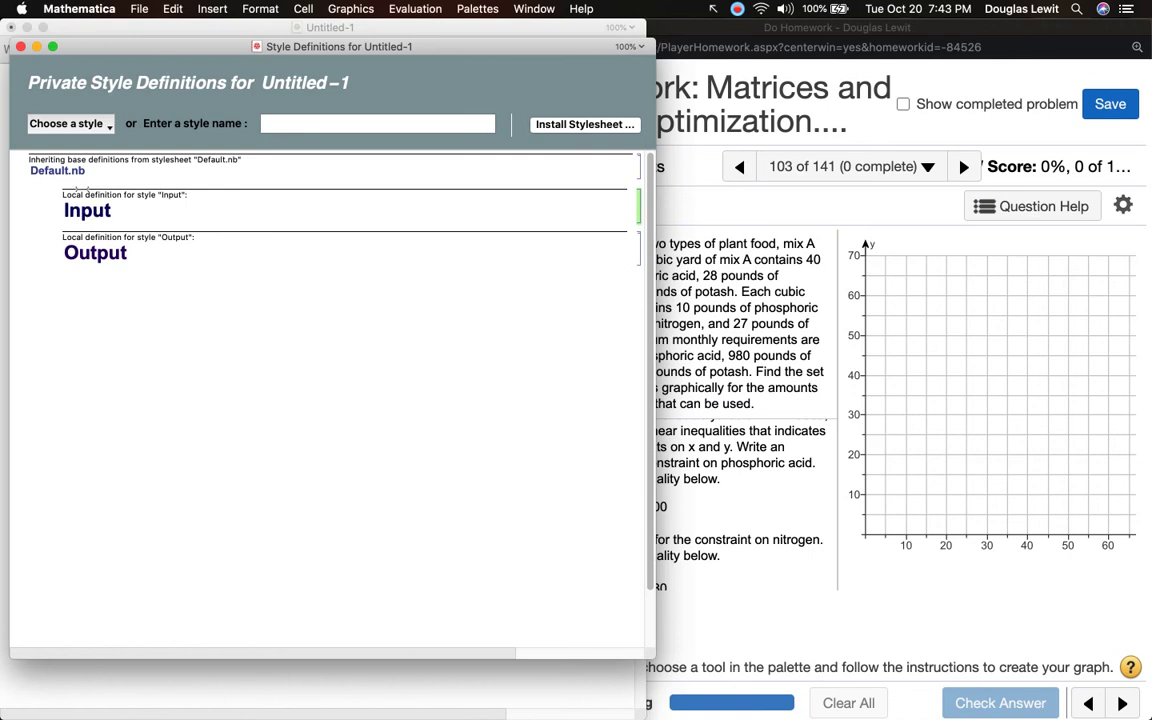
click(21, 48)
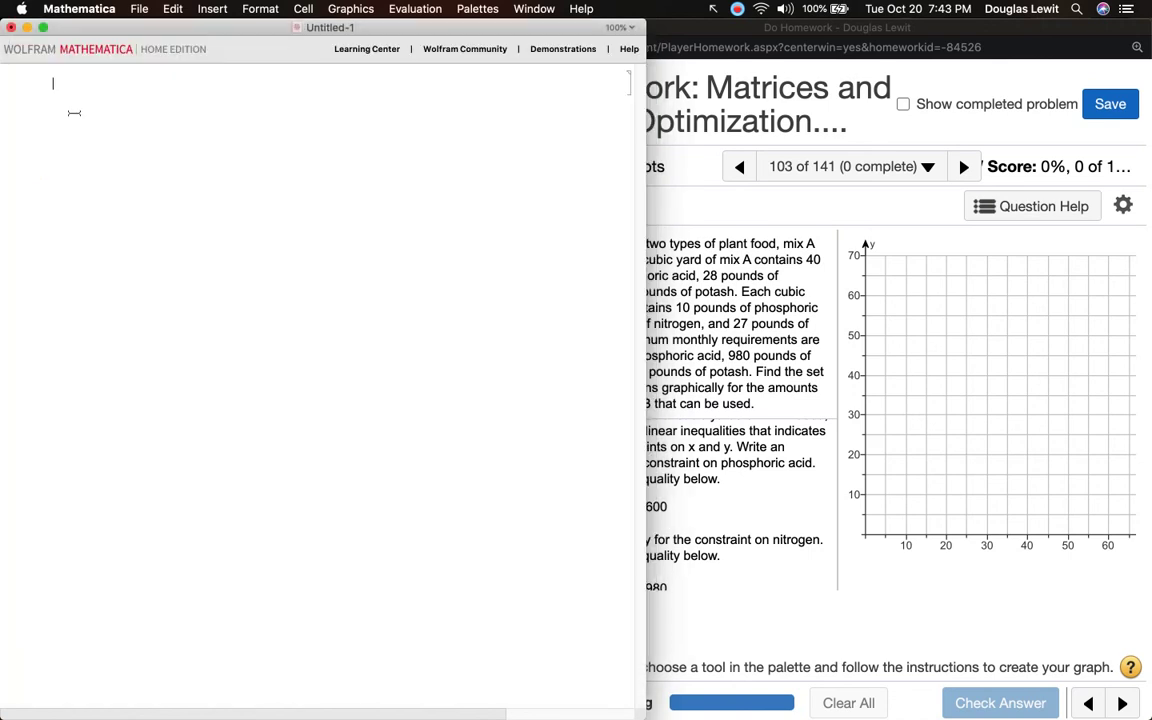
Evaluate 600 / 40 in the notebook to compute the x-intercept of the phosphoric acid line
click(74, 113)
text(600 / 40)
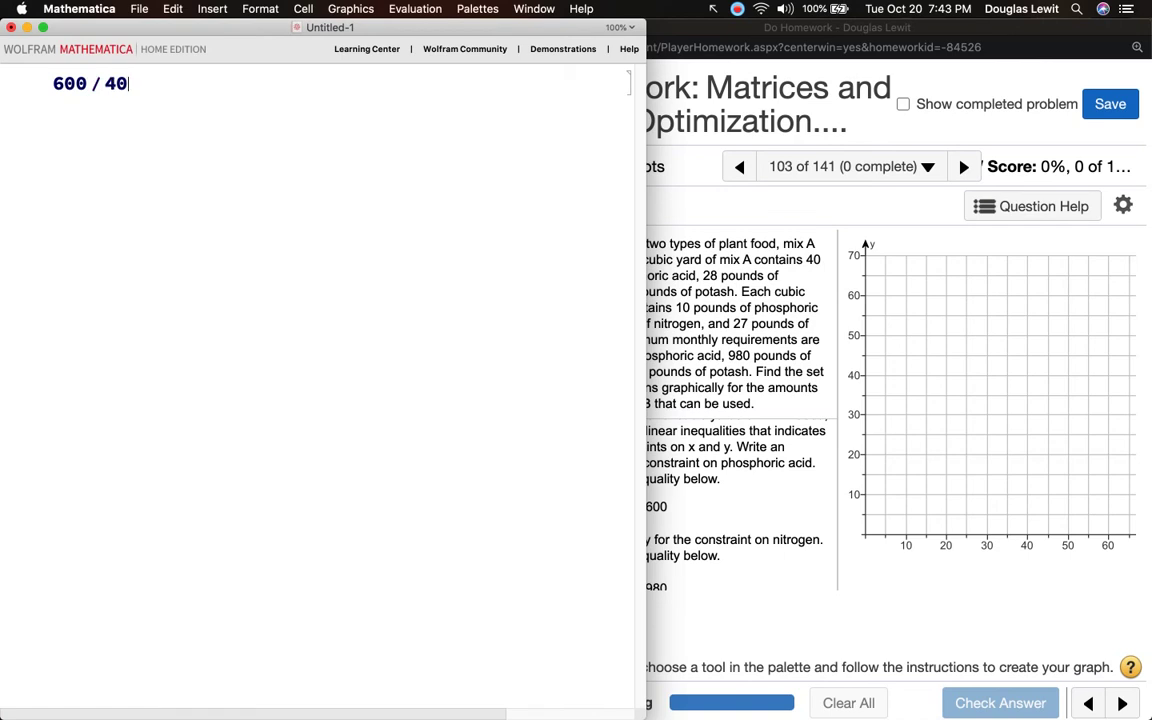
key(shift+Return)
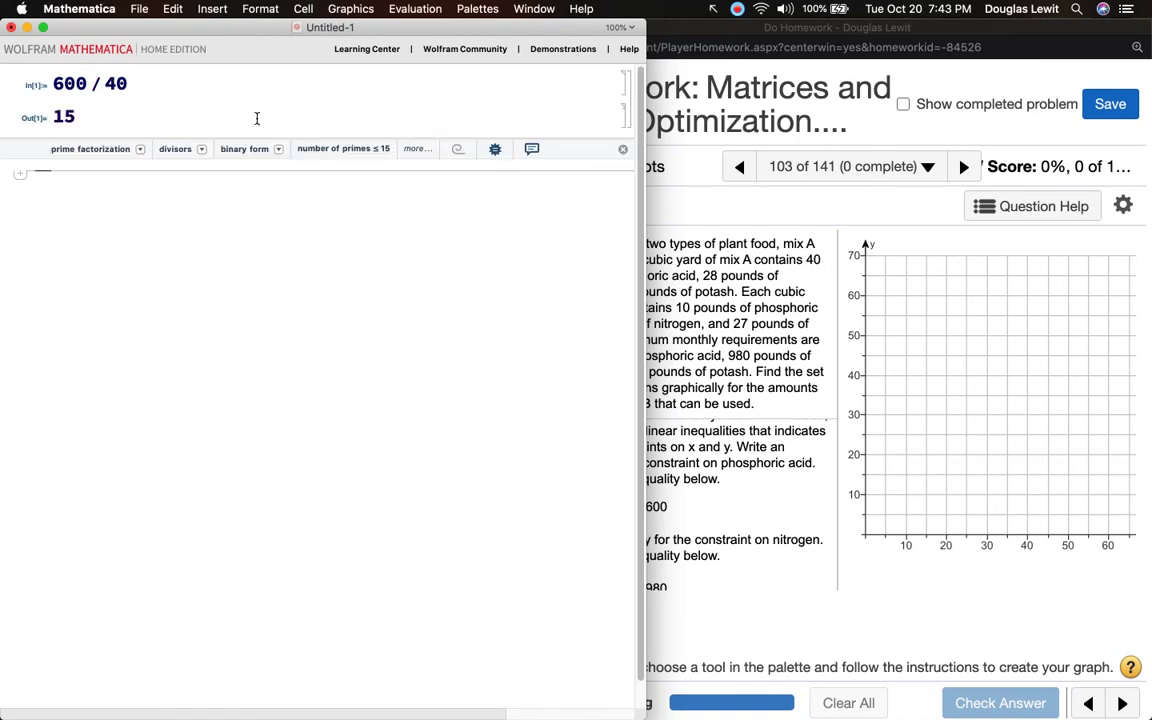
Evaluate the point {15, 0} in a new cell with the comment "X-intercept for the first linear equation." and return to the homework
click(703, 220)
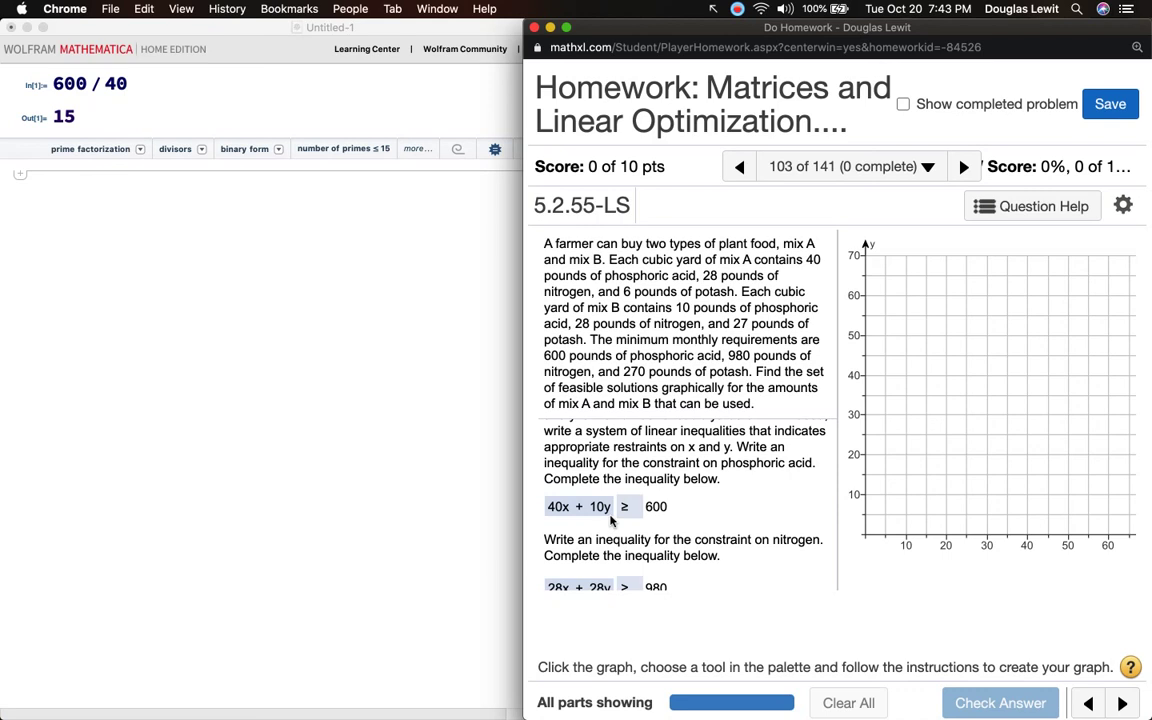
click(90, 195)
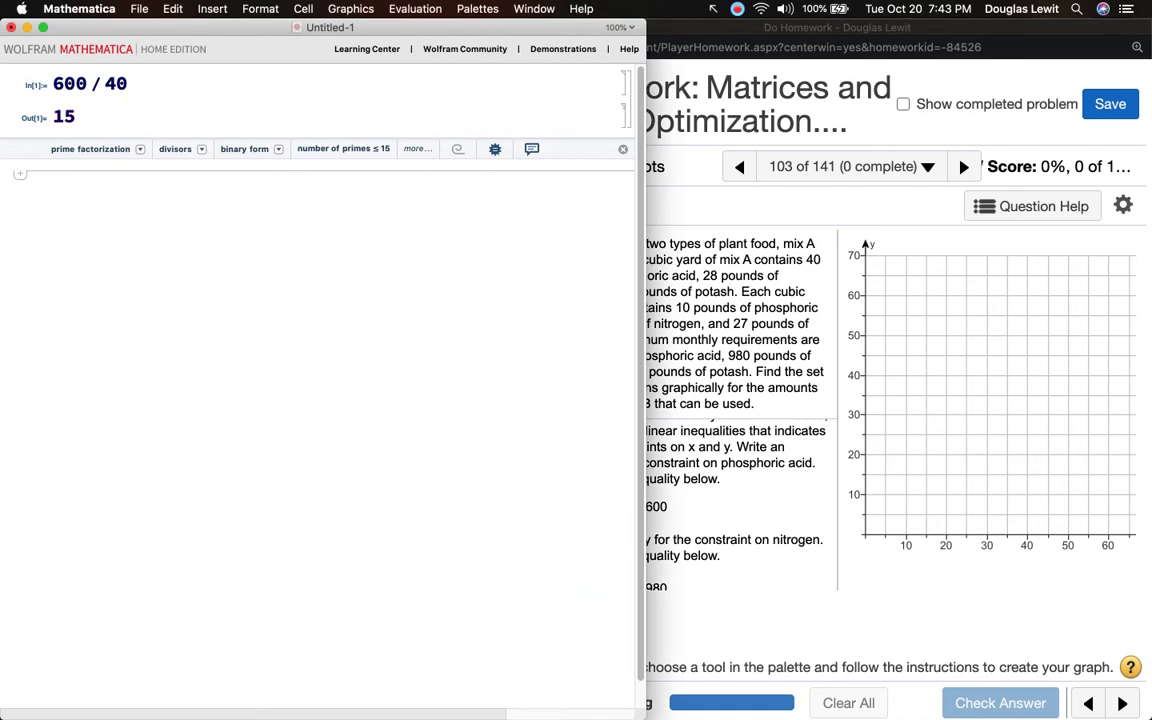
text({15, 0)
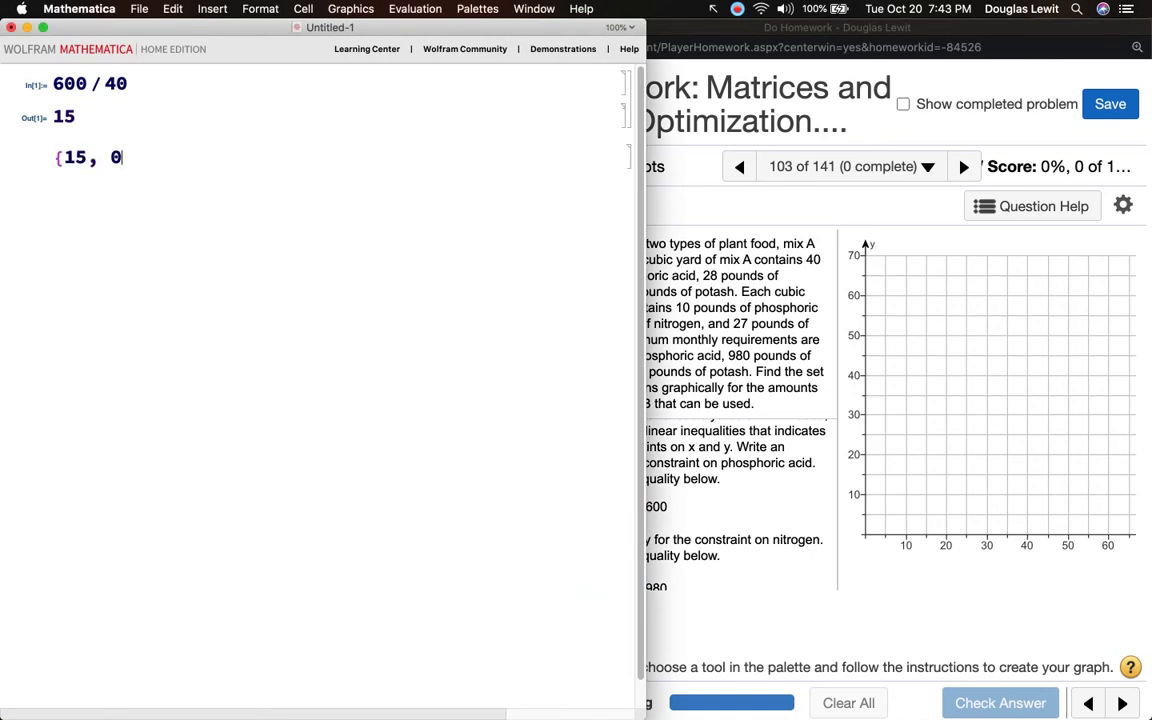
text(} (* X-intercept for the first linear equation. *))
key(shift+Return)
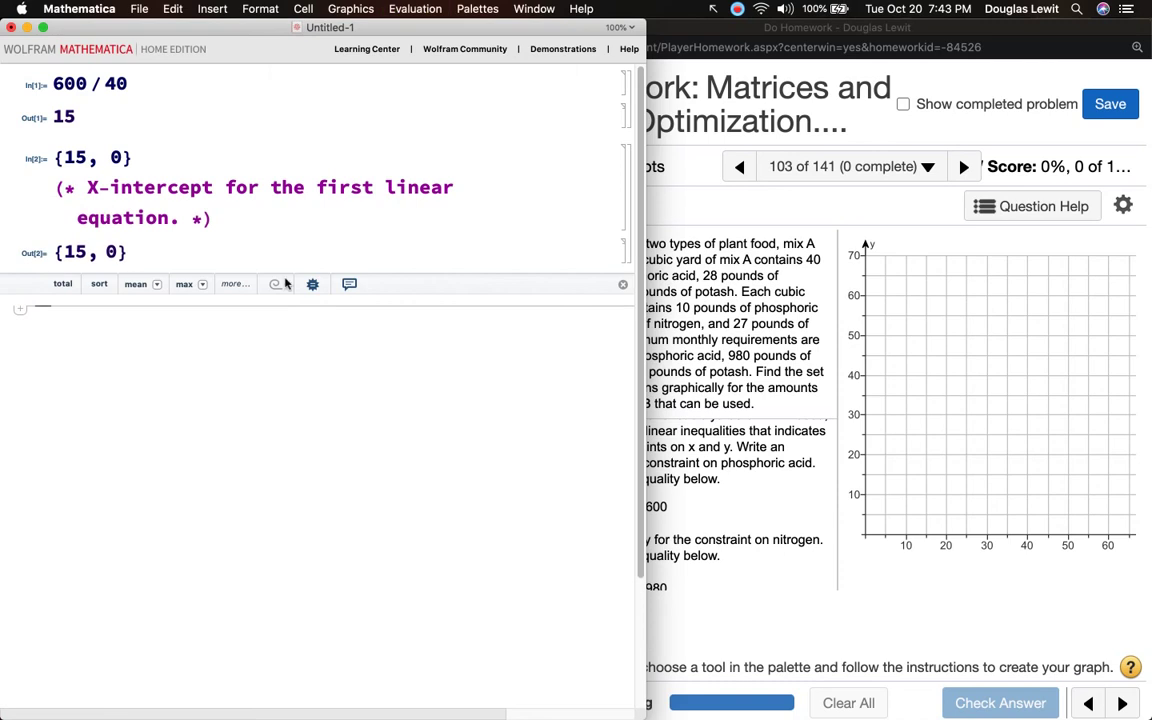
click(768, 350)
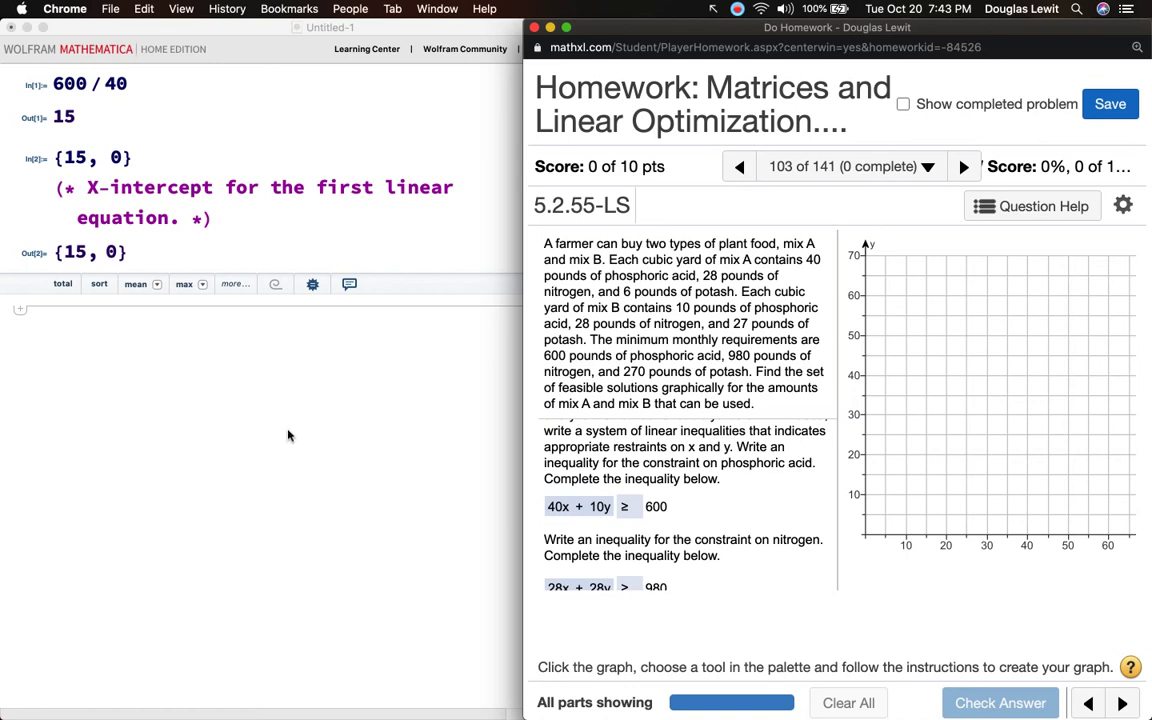
Evaluate 10 × 60 in a new notebook cell to check the y-intercept of the phosphoric acid line
click(91, 319)
text(10 *)
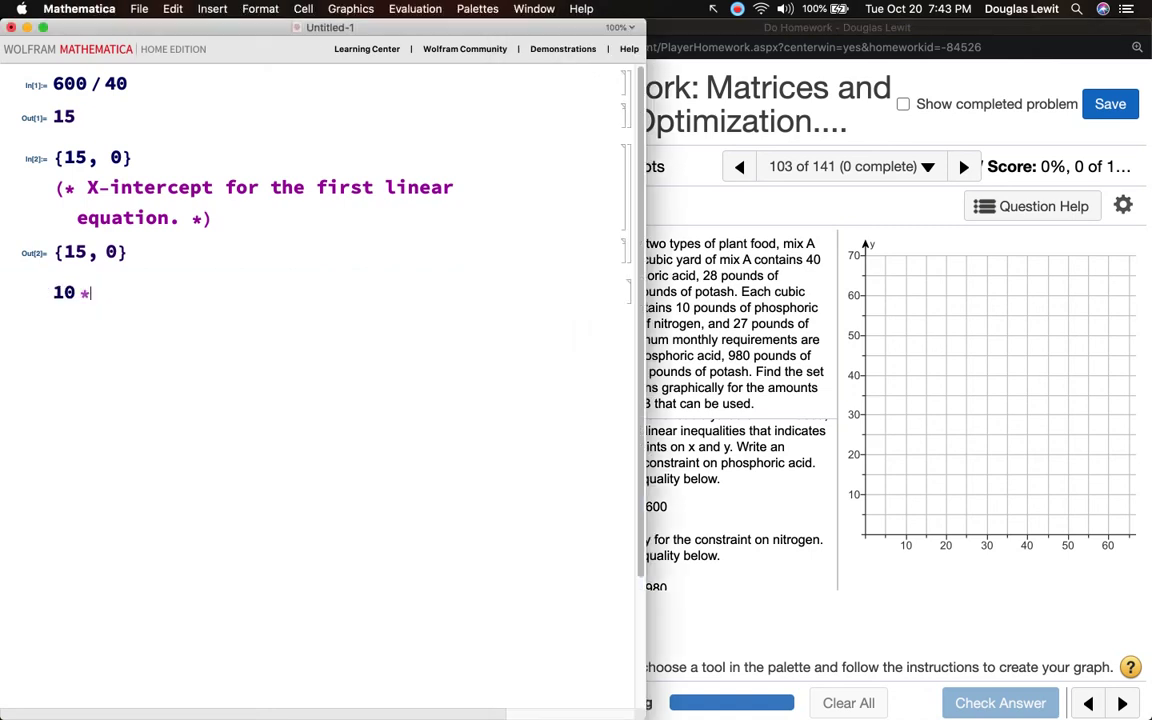
key(BackSpace)
text(× 60)
key(shift+Return)
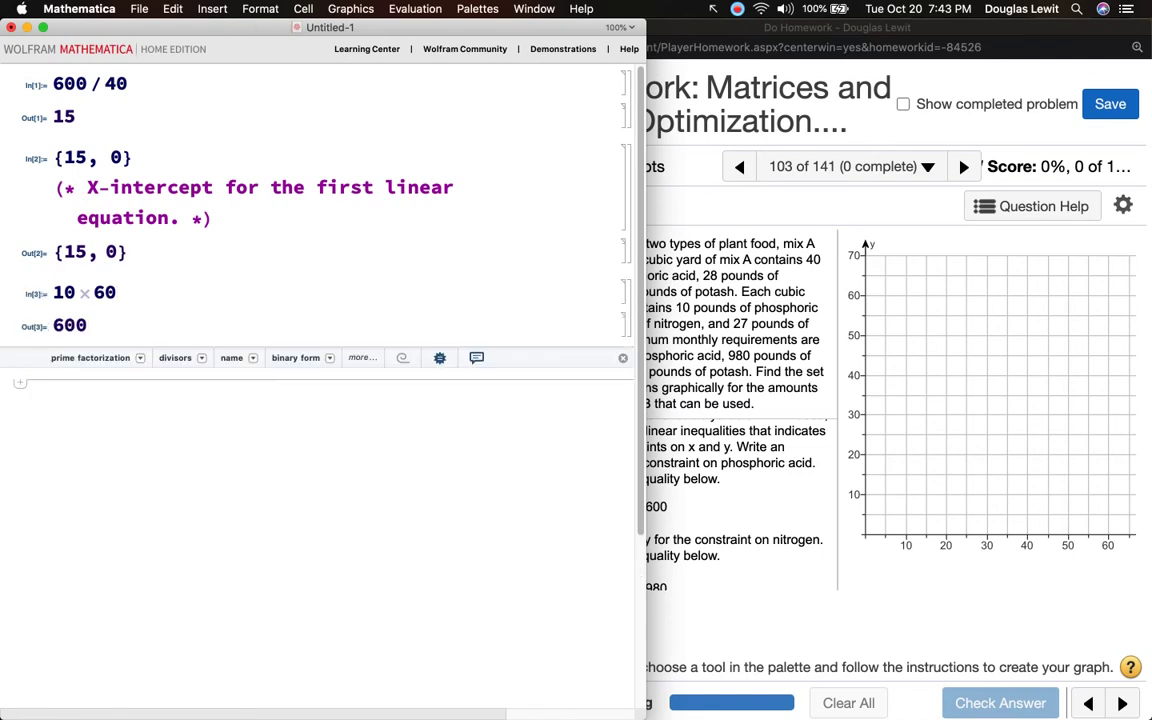
Evaluate the point {0, 60} in a new cell with the comment "Y-intercept for the first linear equation."
click(640, 420)
click(154, 399)
text({0)
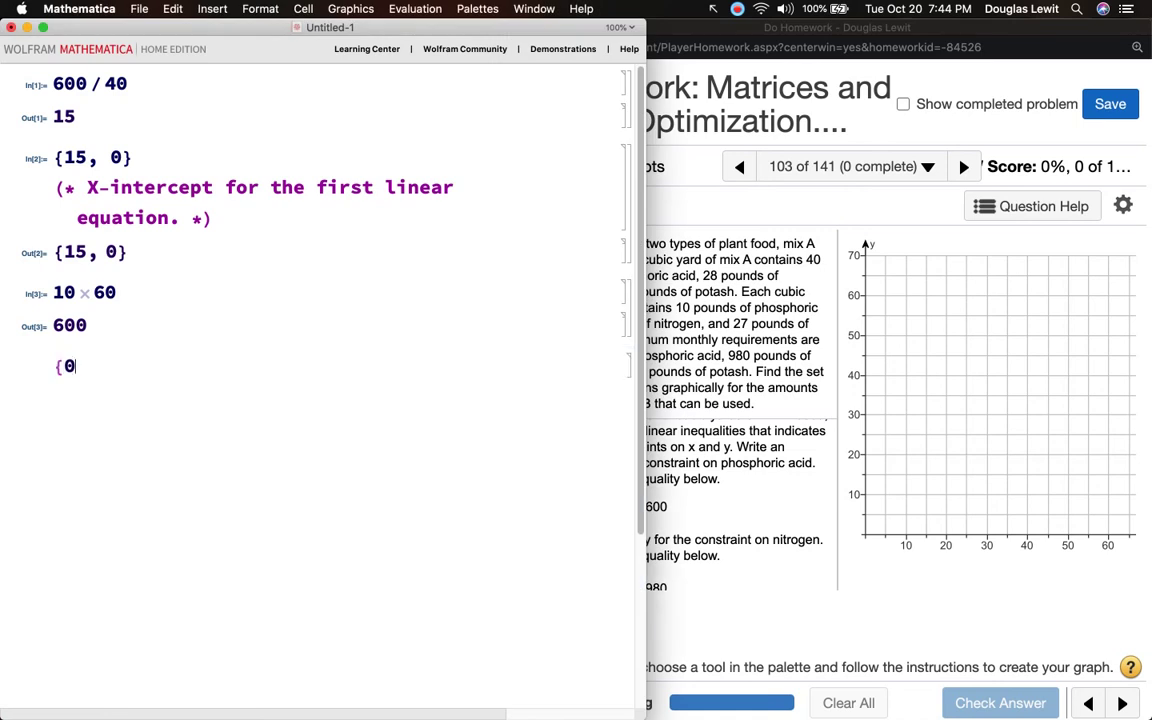
text(, 60} )
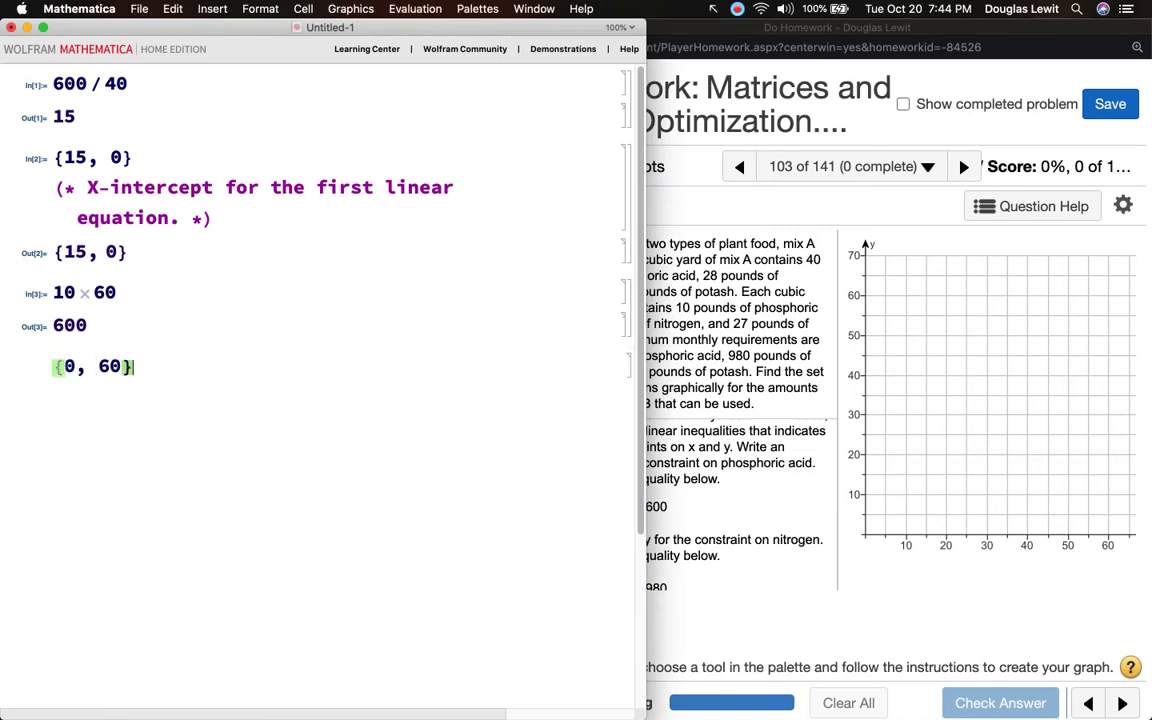
text((* Y-)
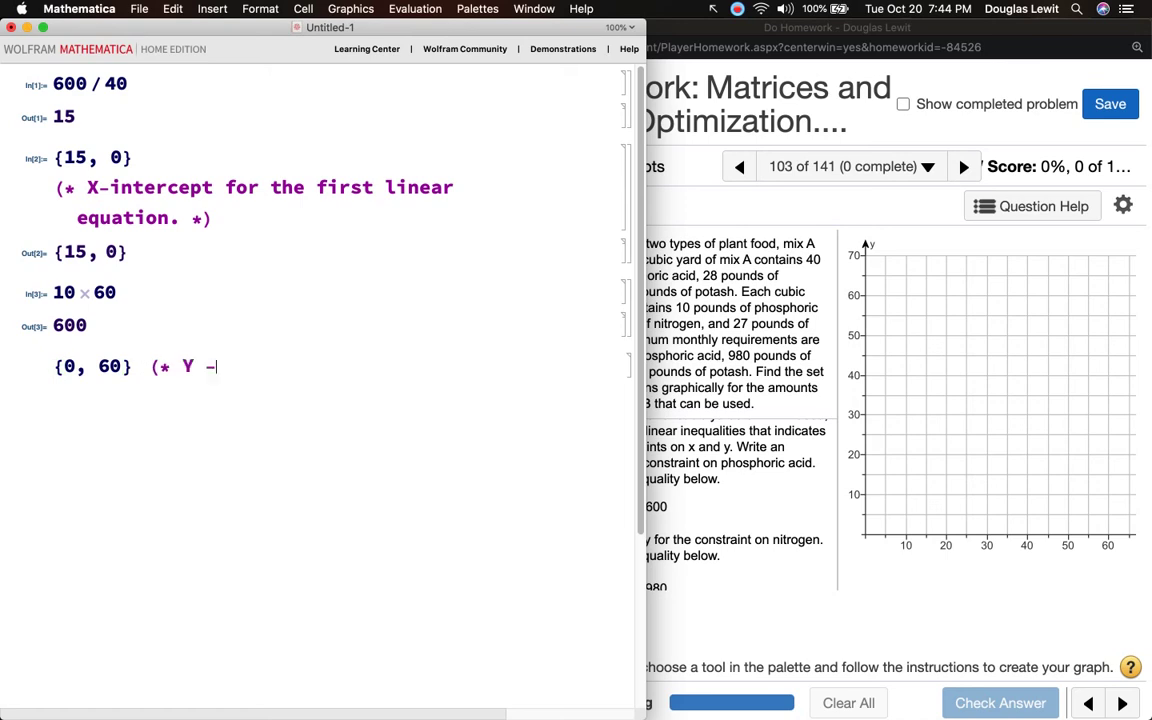
text(intercept for the f)
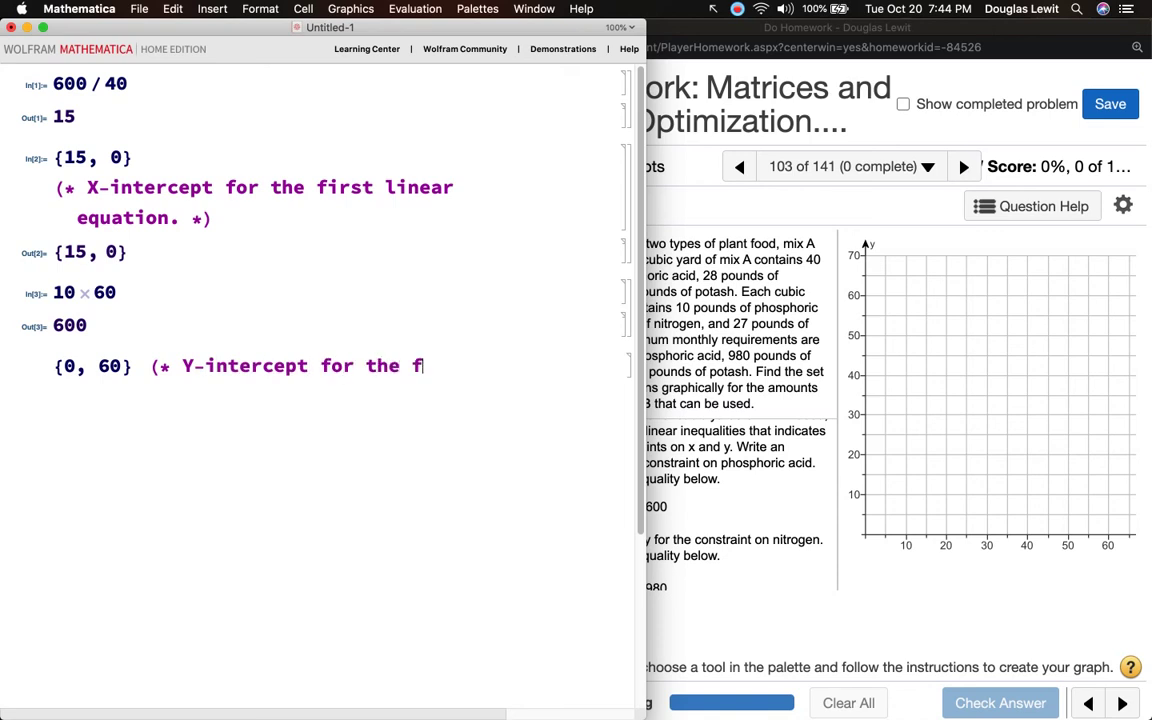
text(irst linear equati)
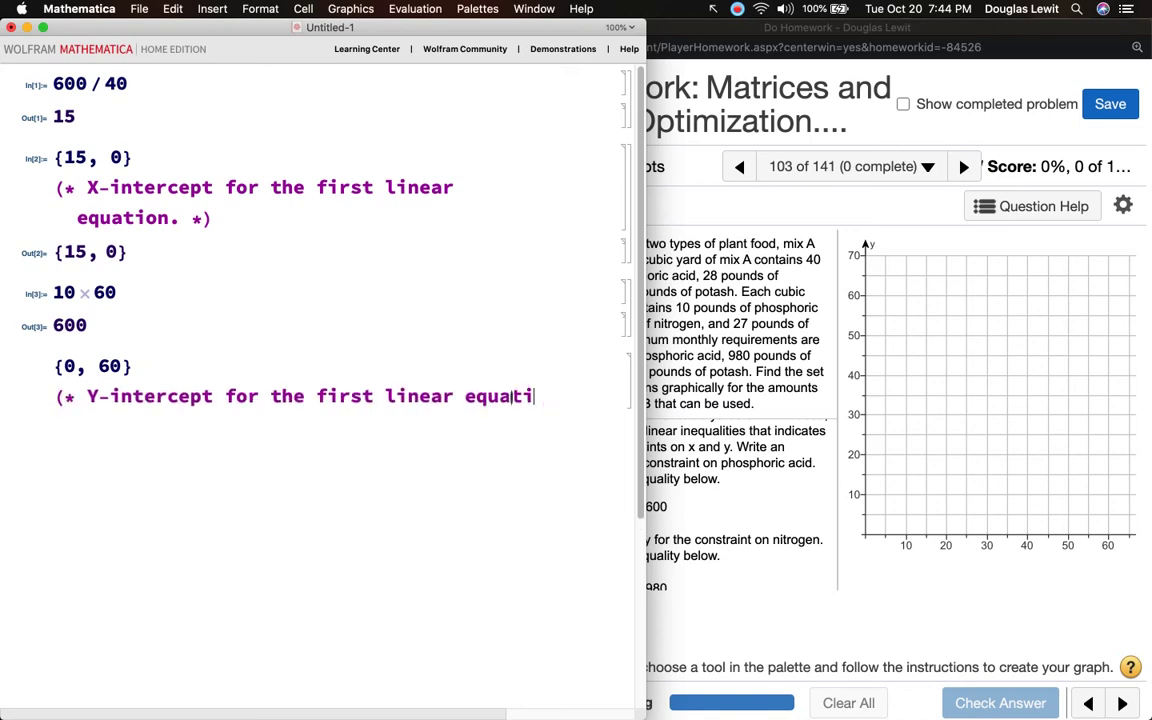
text(on. *))
key(shift+Return)
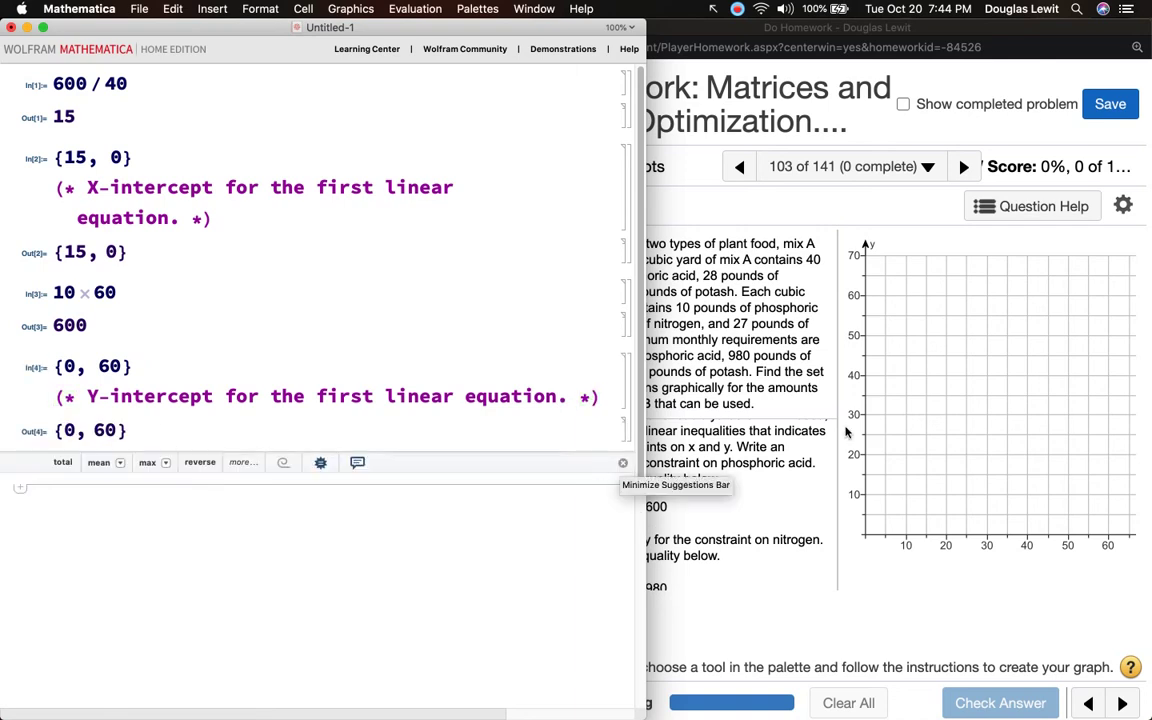
click(956, 408)
scroll(806, 455, down, 5)
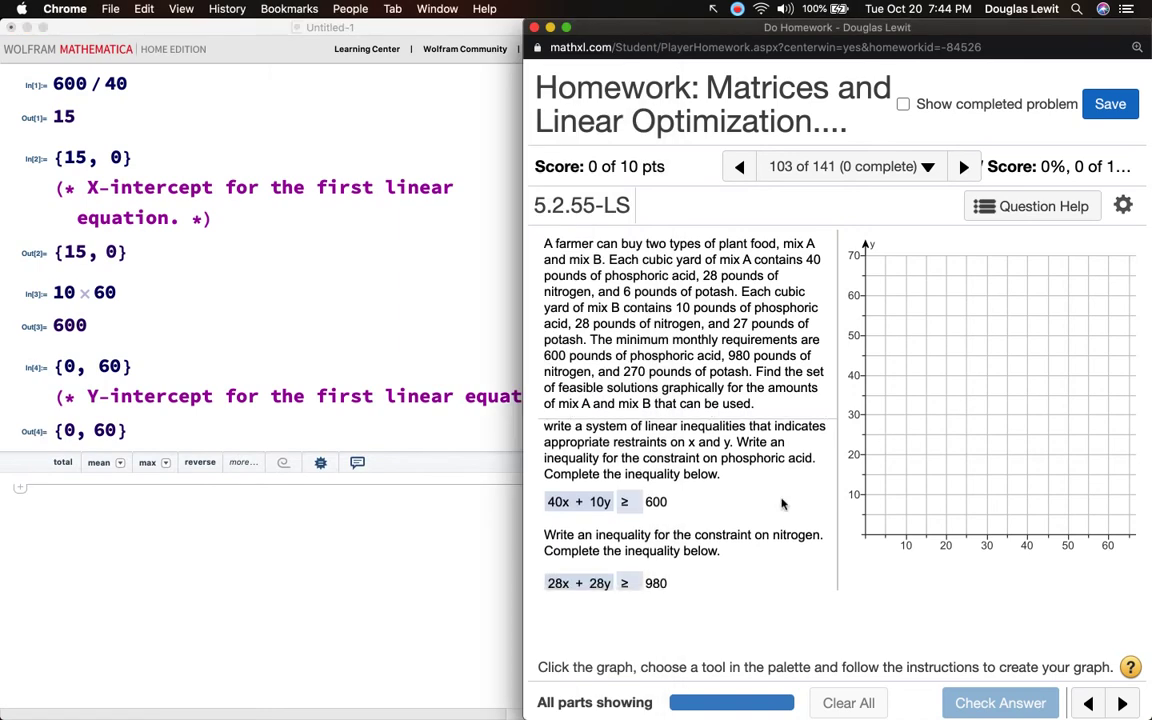
scroll(782, 504, down, 3)
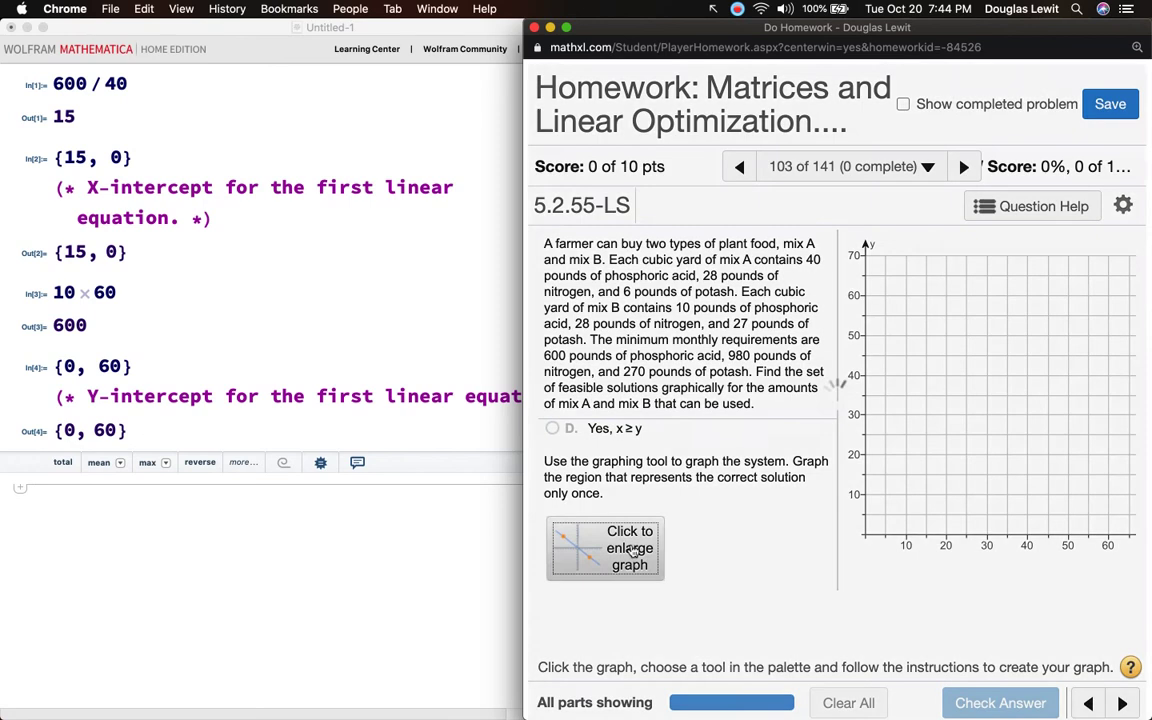
click(631, 551)
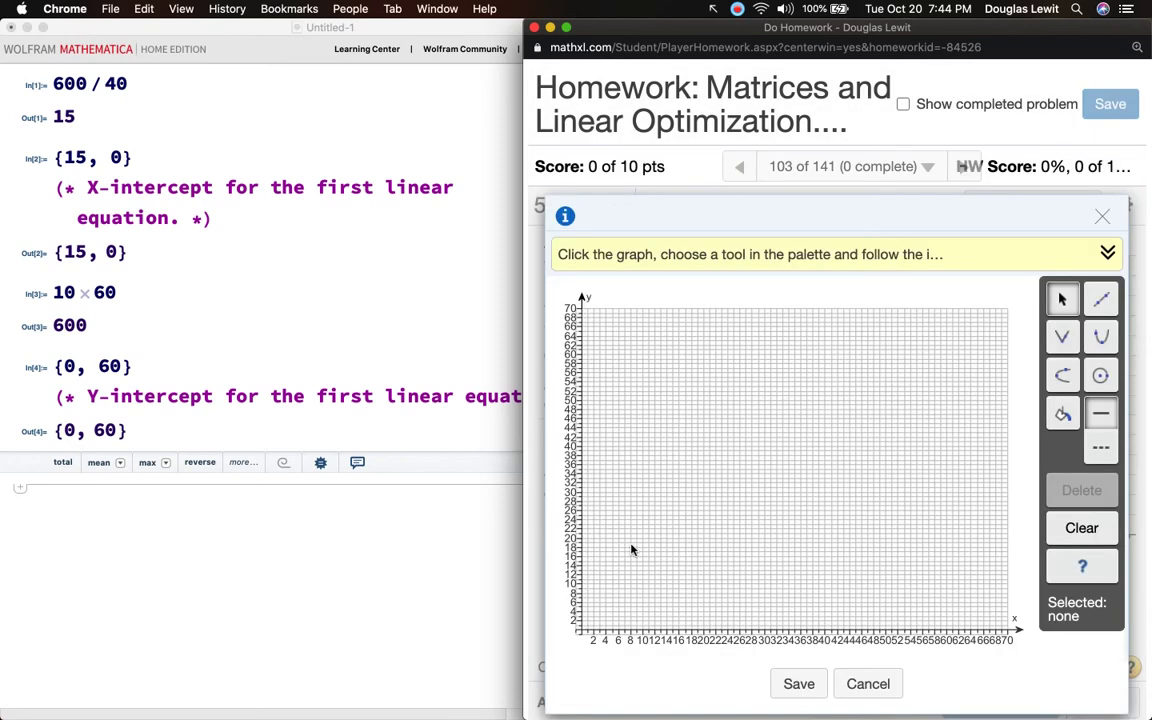
click(1102, 216)
Activate the homework graph, shift its window aside, and draw the phosphoric acid line through (0, 60) and (15, 0)
click(840, 390)
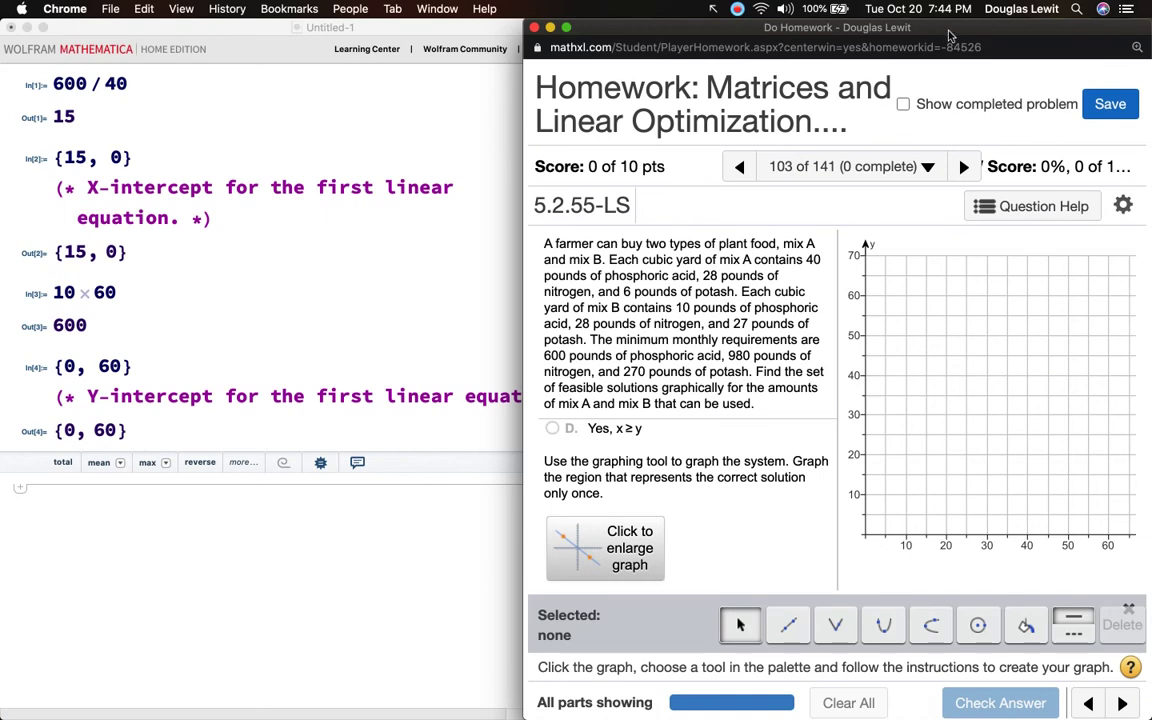
drag(946, 31, 891, 31)
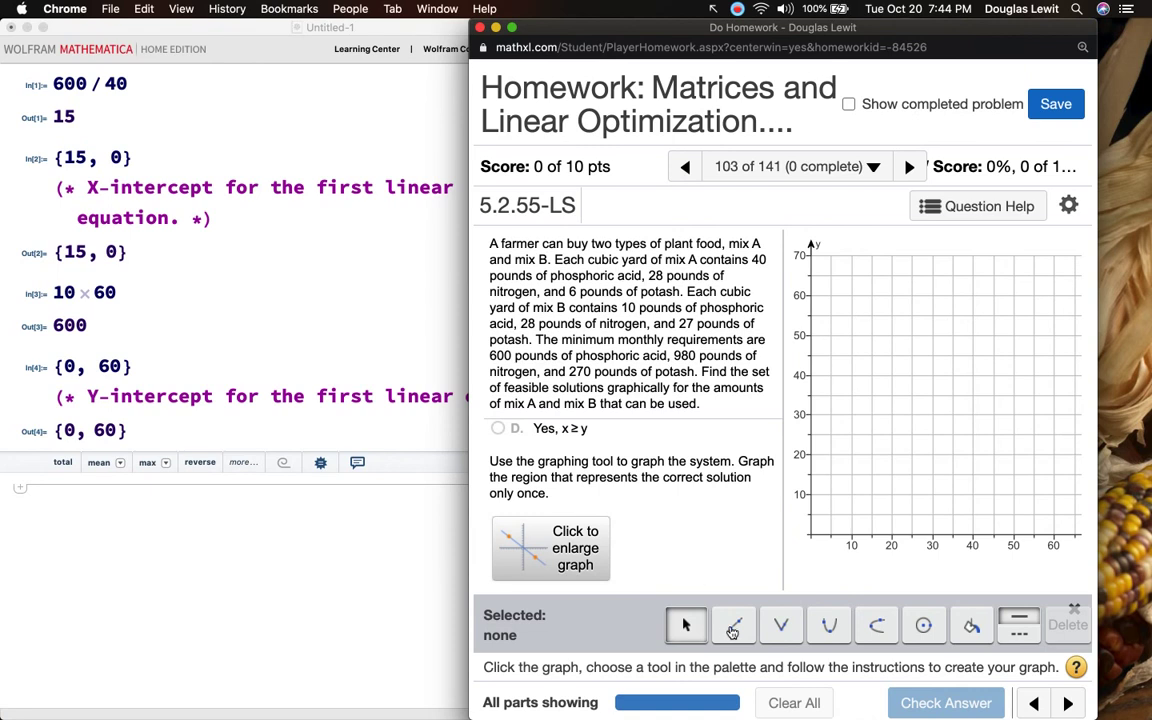
click(733, 627)
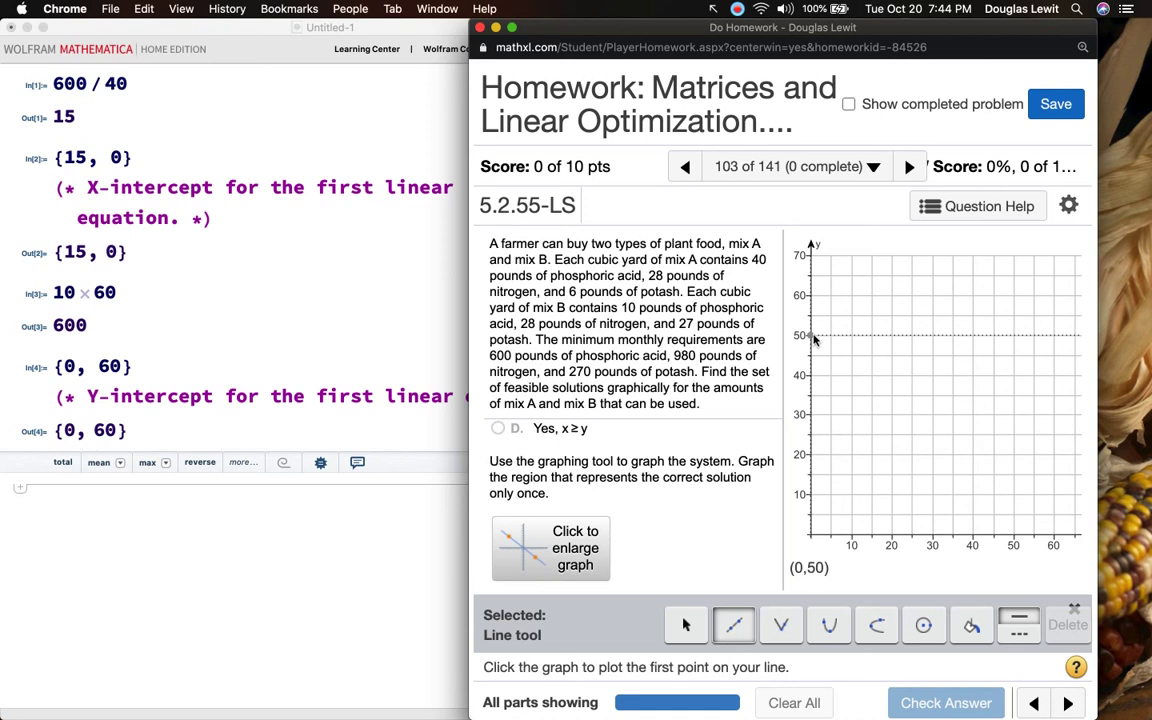
click(811, 297)
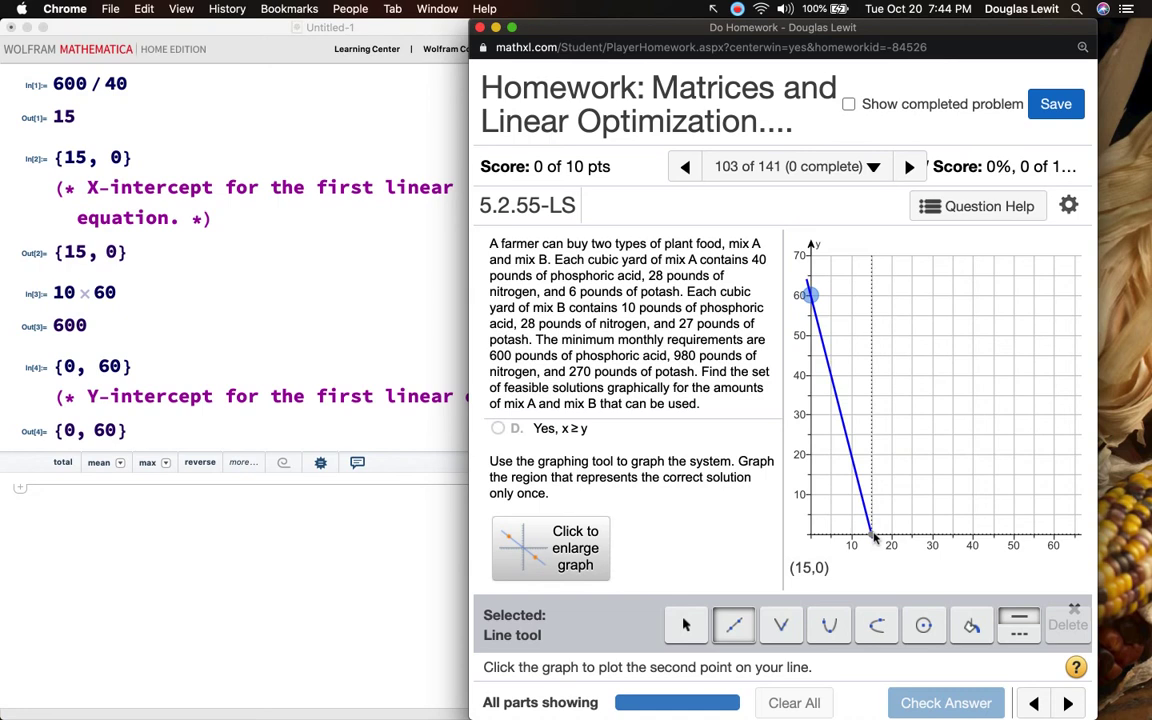
click(872, 534)
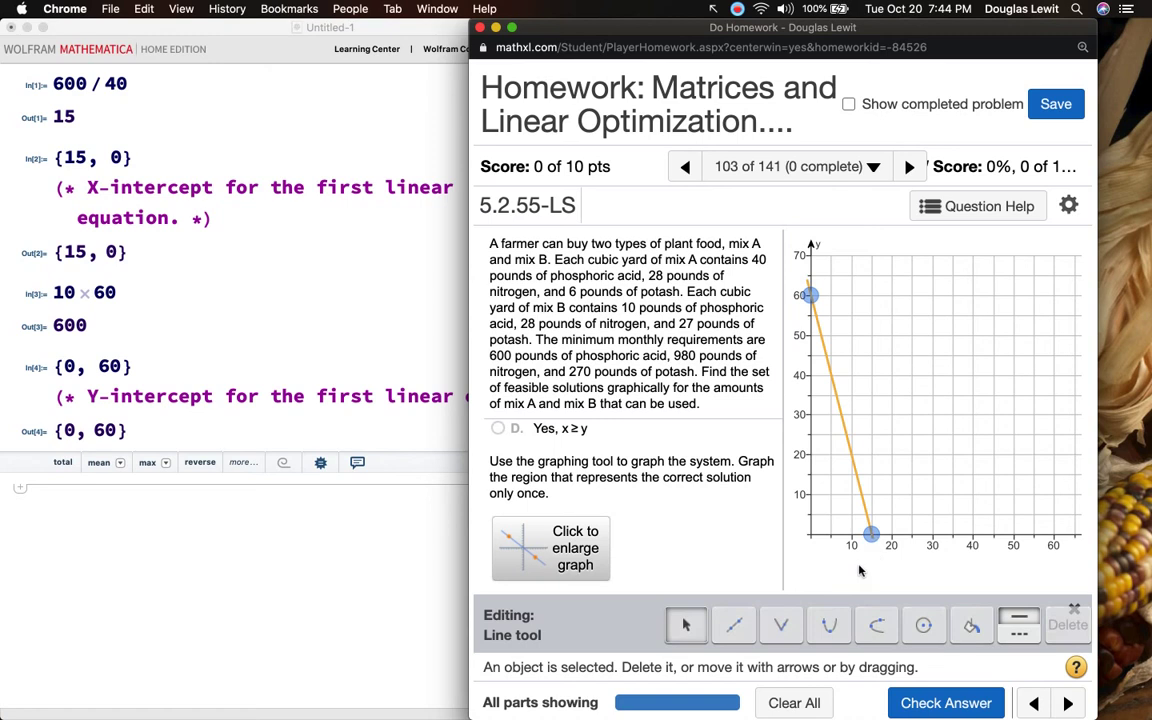
click(853, 401)
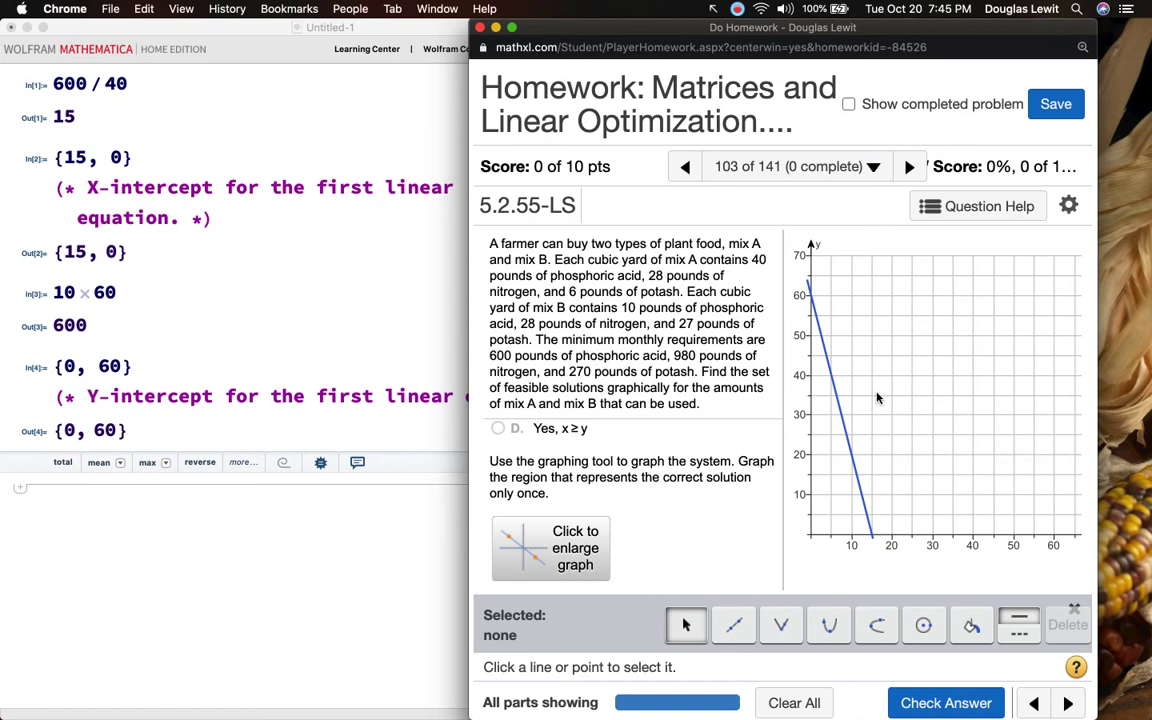
Check the coordinates of both plotted points on the phosphoric acid line
click(811, 297)
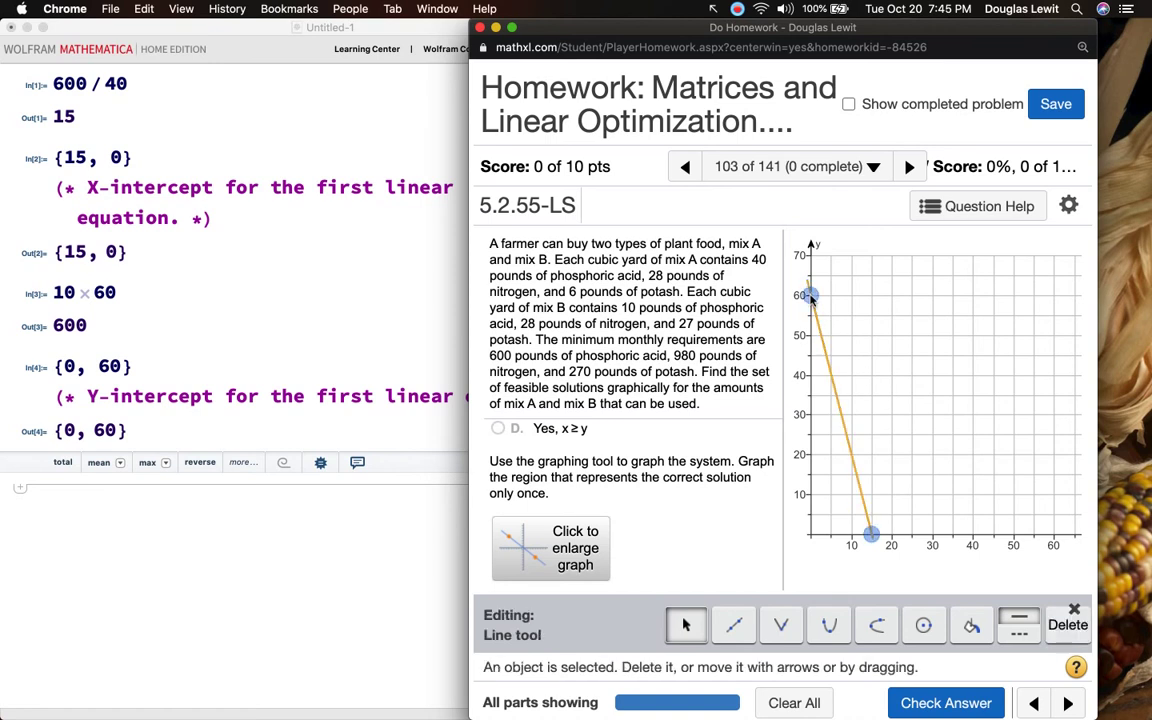
click(810, 296)
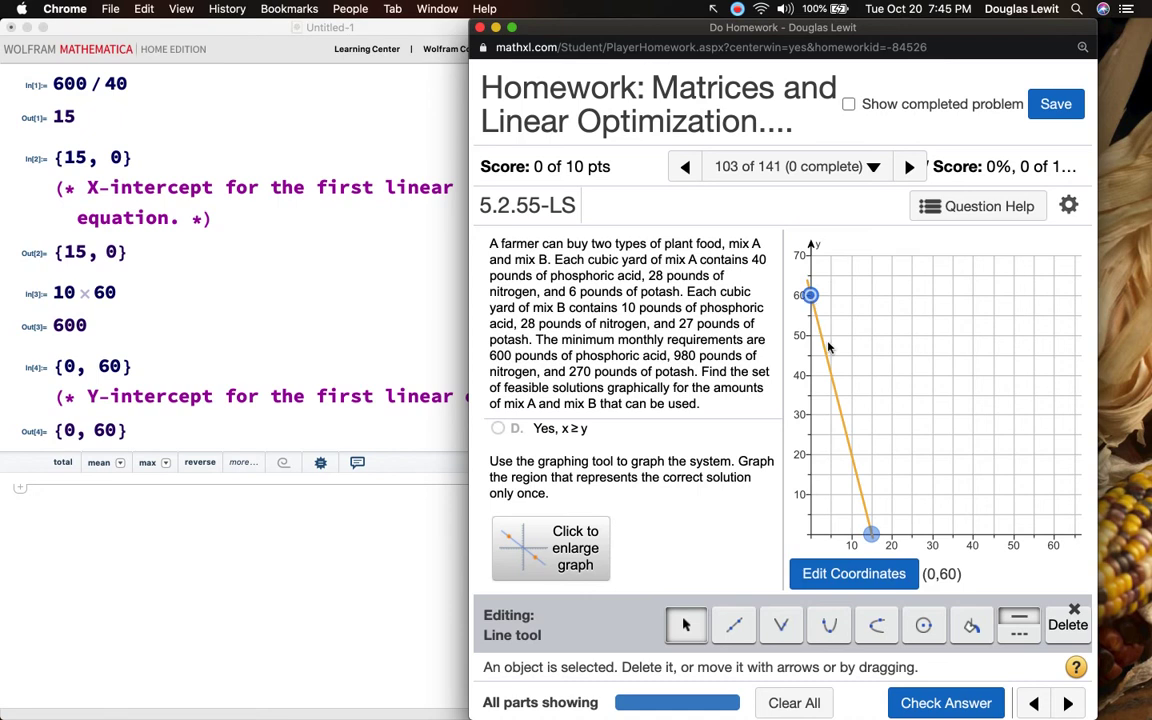
click(874, 387)
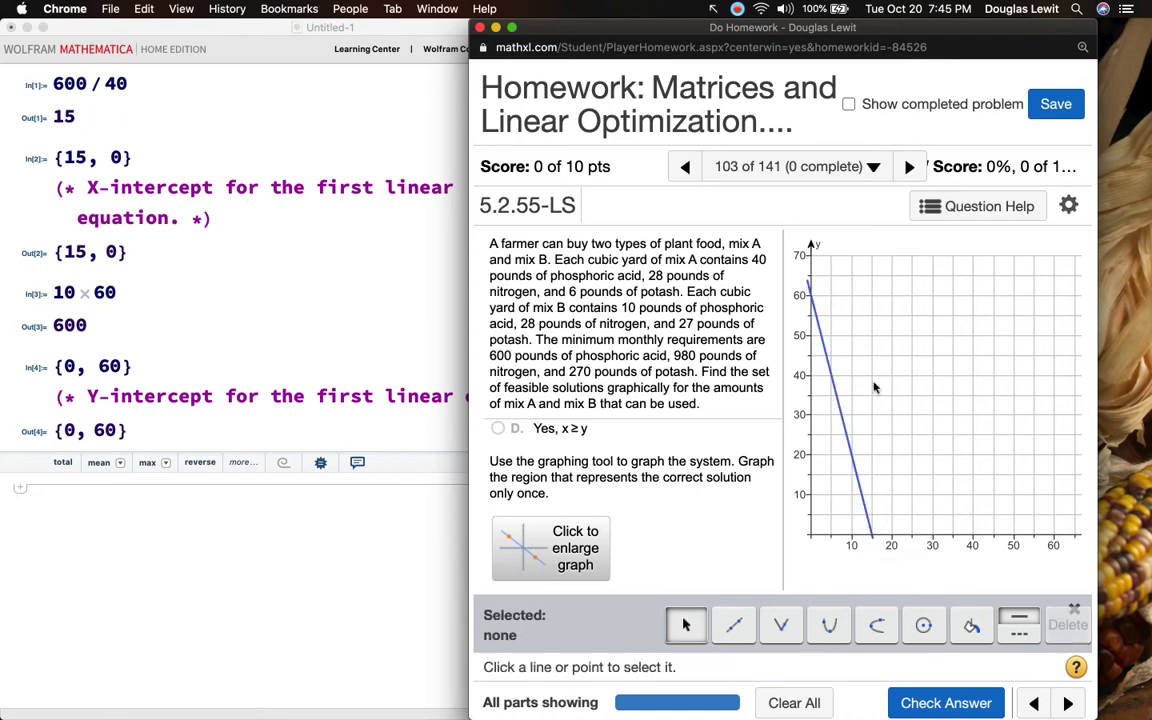
click(873, 536)
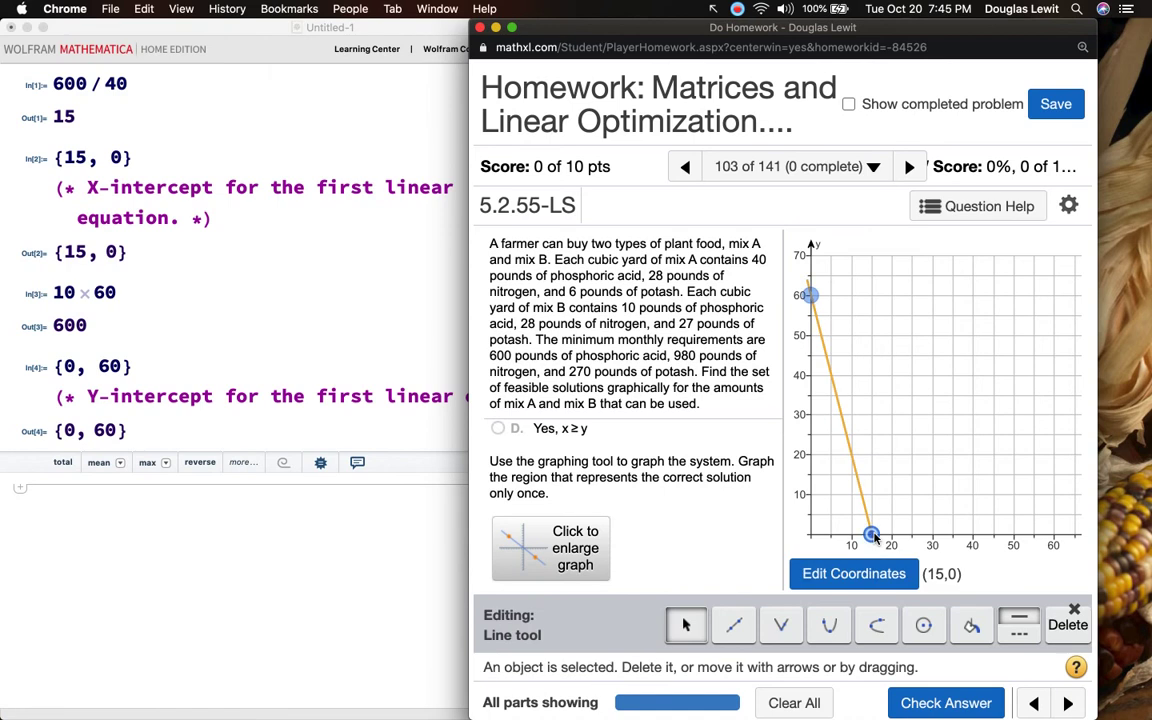
click(893, 478)
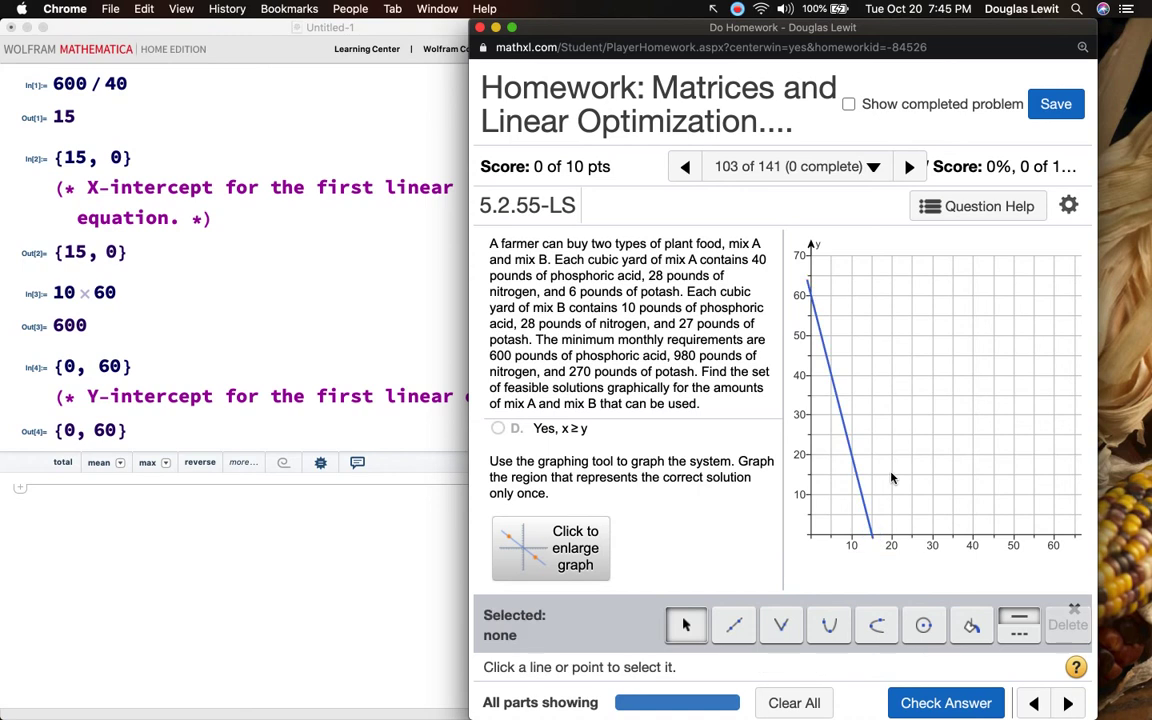
Look up the nitrogen inequality in the homework and evaluate 980 / 28 in a new notebook cell
click(306, 570)
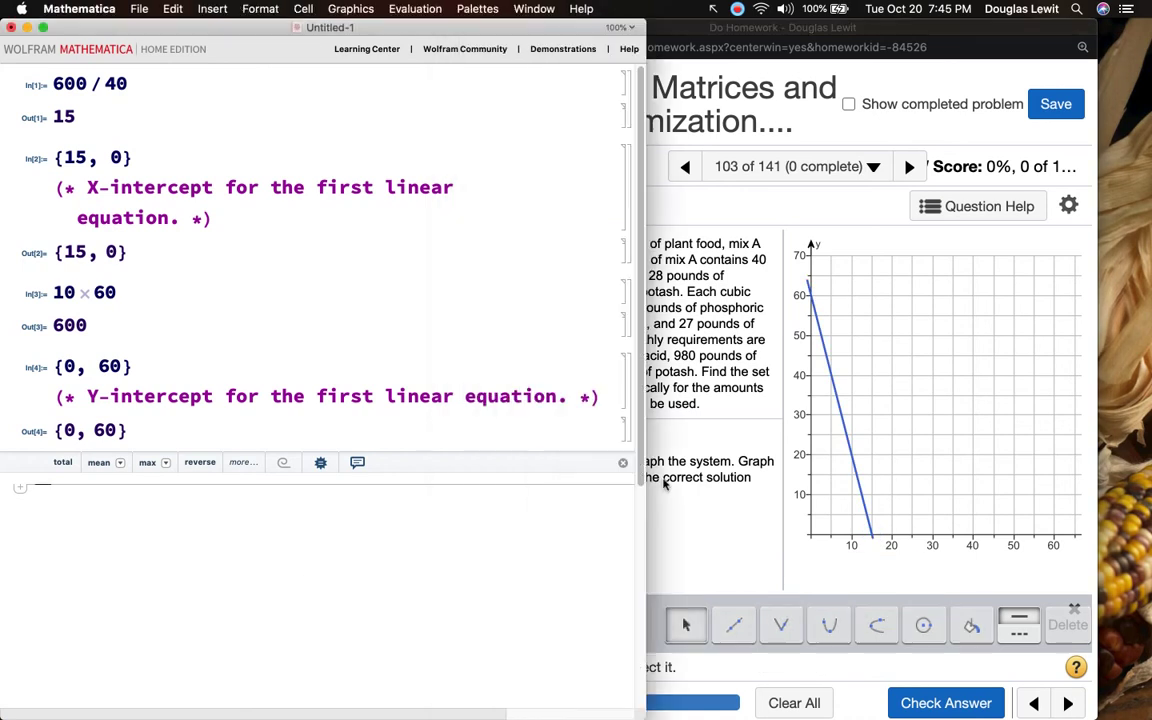
scroll(700, 470, up, 2)
click(676, 433)
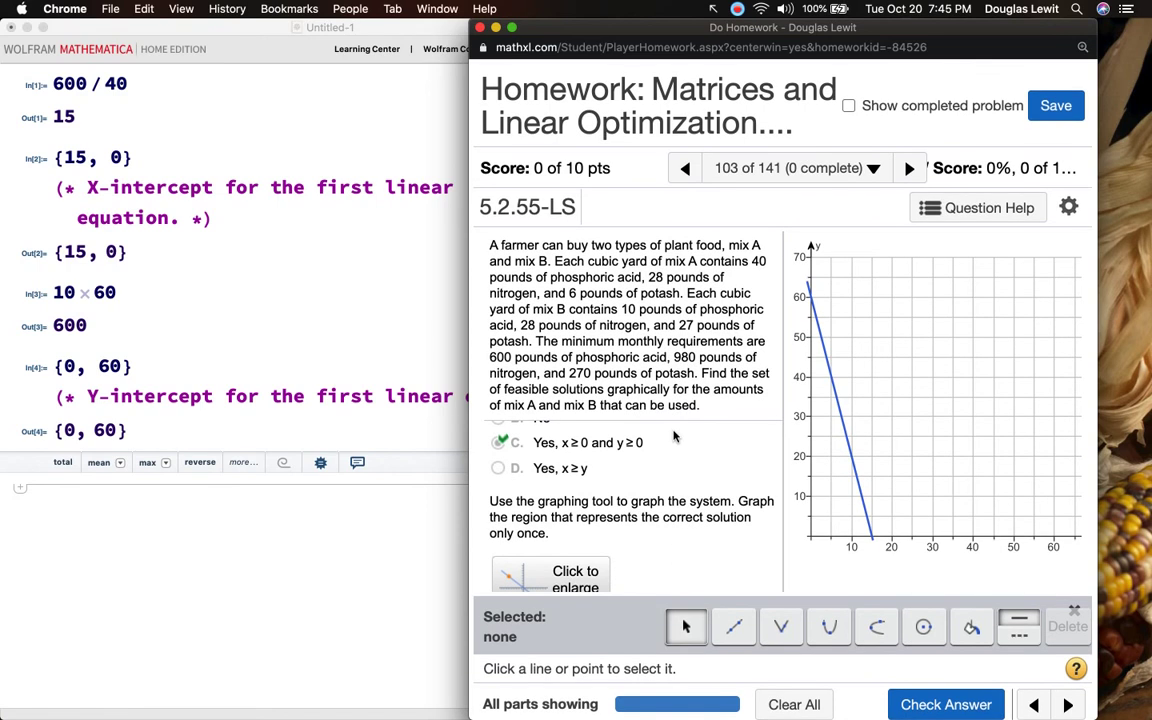
scroll(674, 425, up, 5)
scroll(674, 433, up, 3)
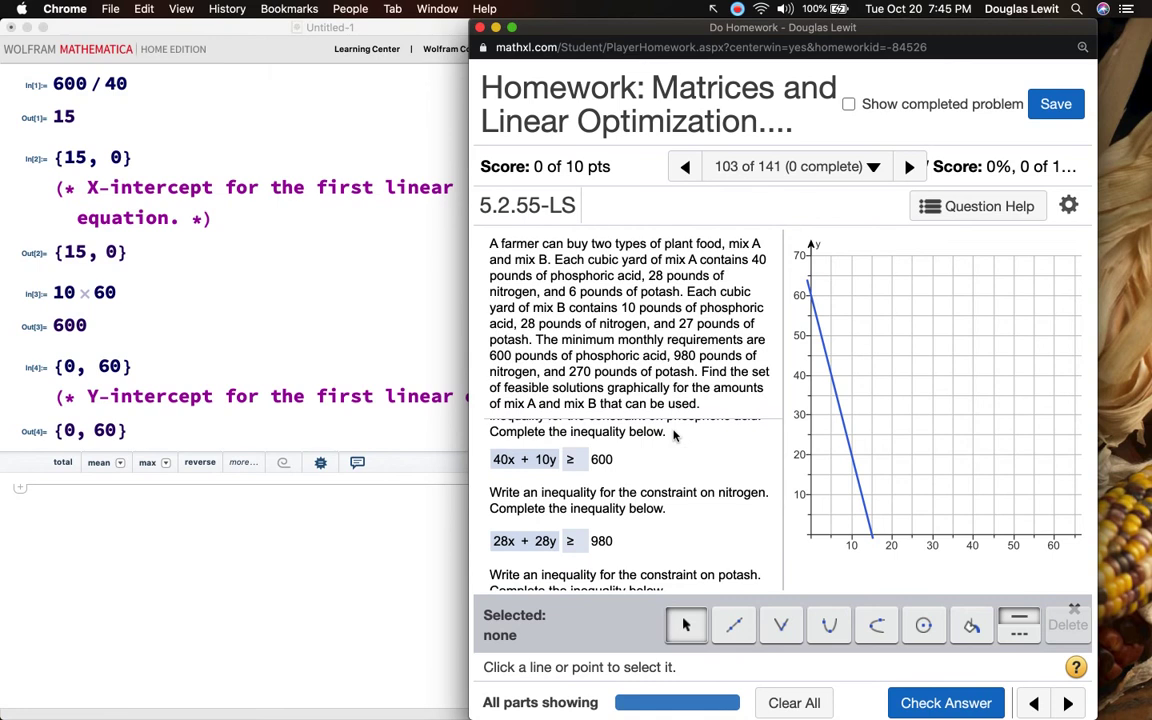
scroll(674, 433, up, 3)
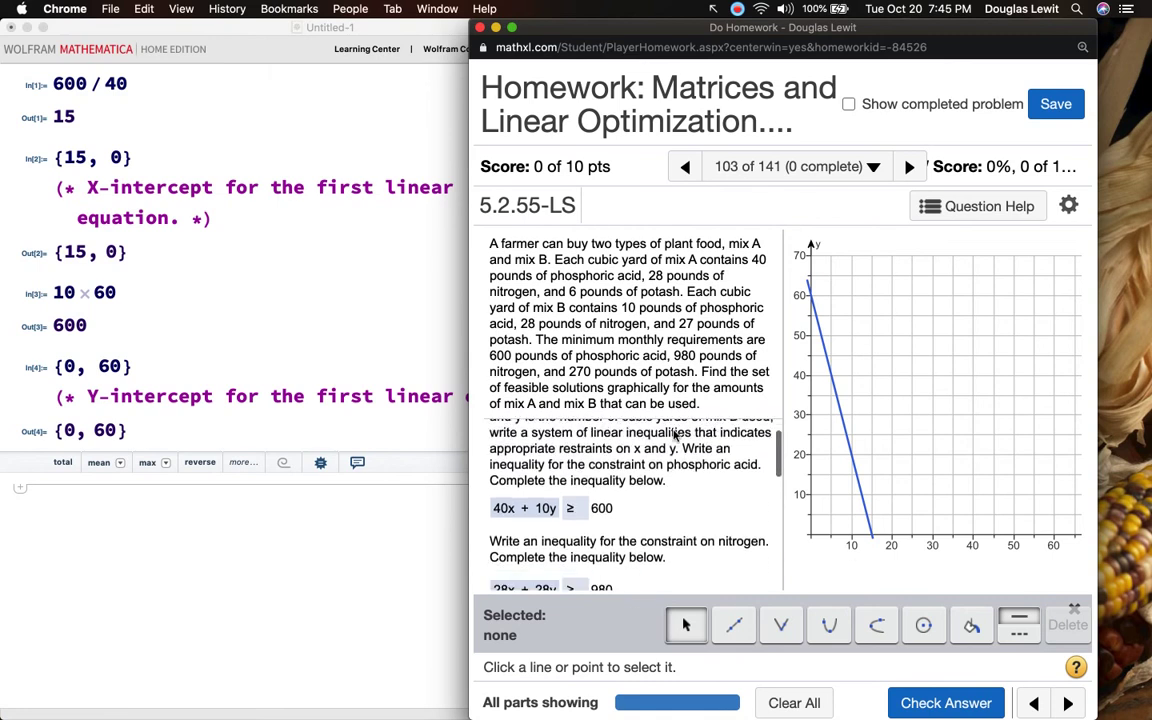
scroll(674, 433, down, 2)
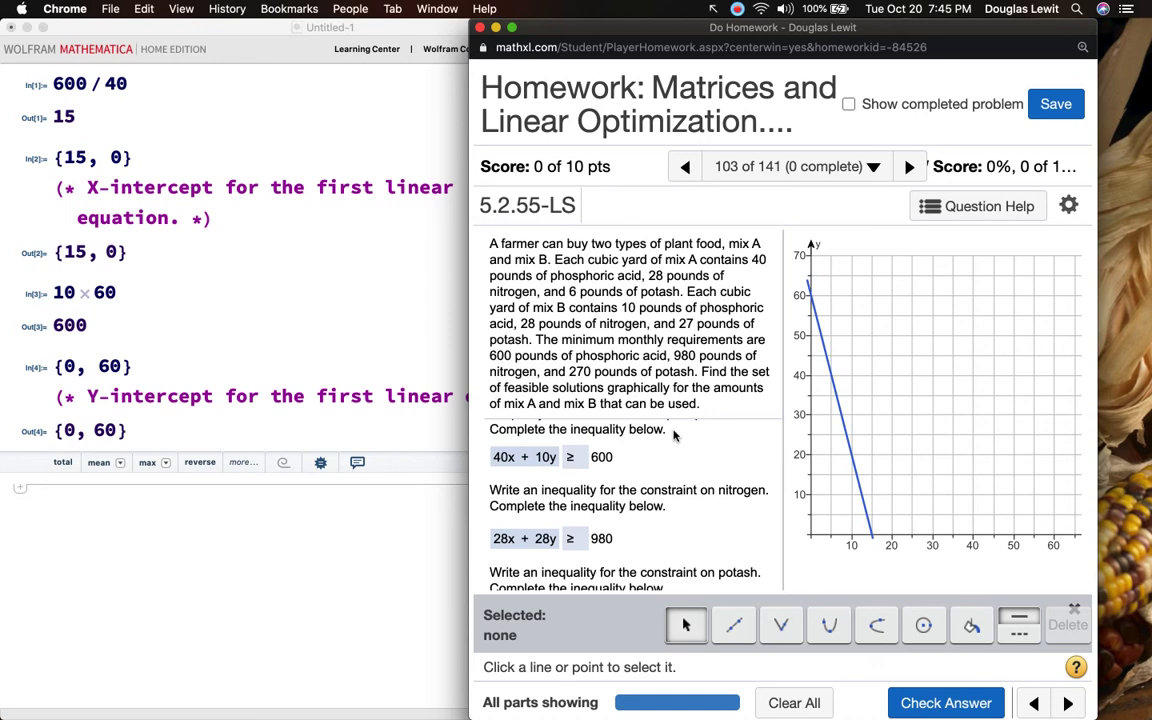
click(88, 521)
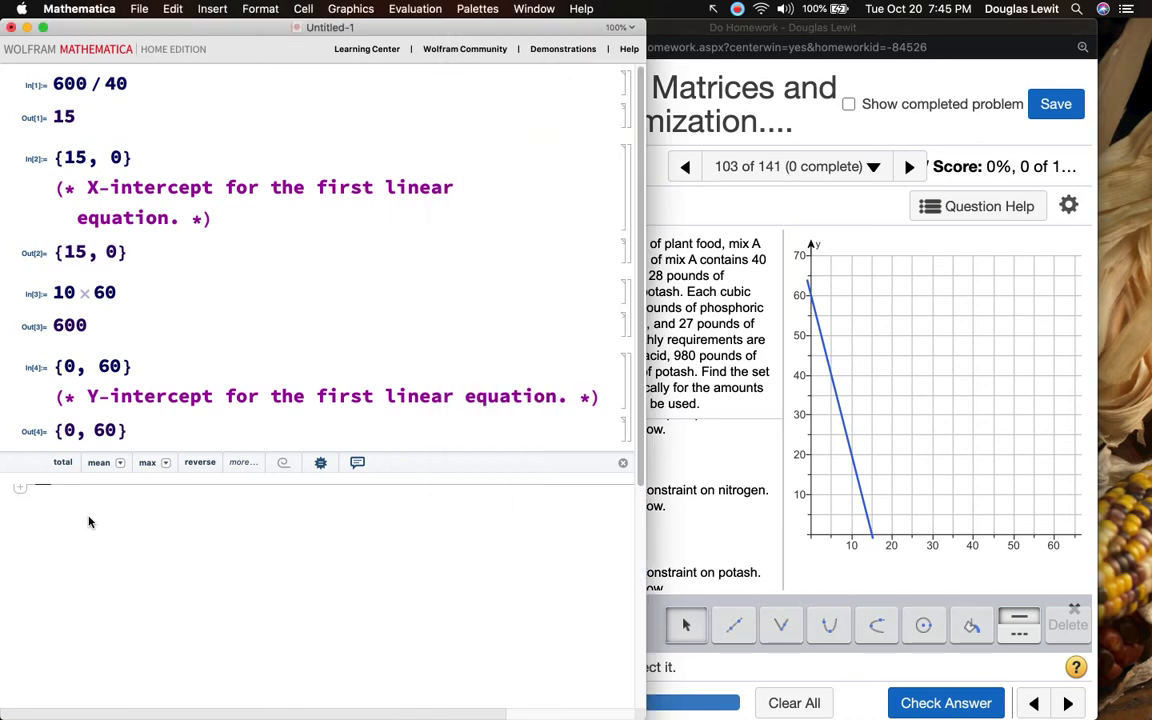
text(980 / 28)
key(shift+Return)
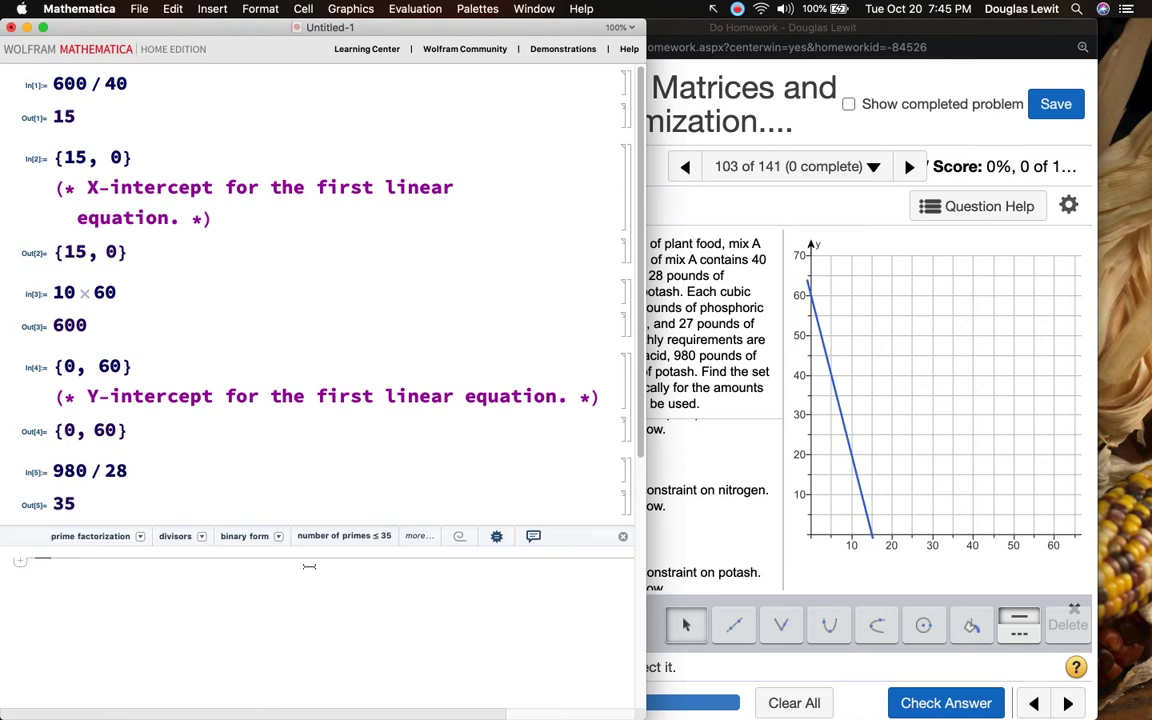
Return to the homework and draw the nitrogen line on the graph through (0, 35) and (35, 0)
click(671, 530)
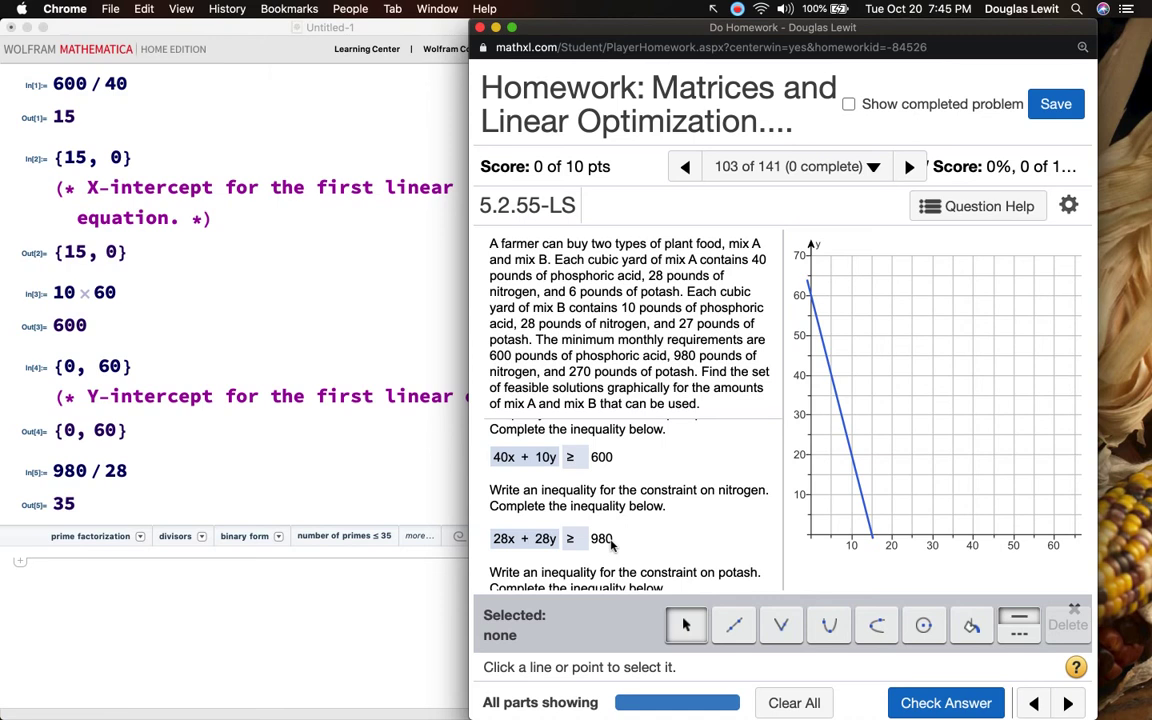
scroll(613, 543, down, 5)
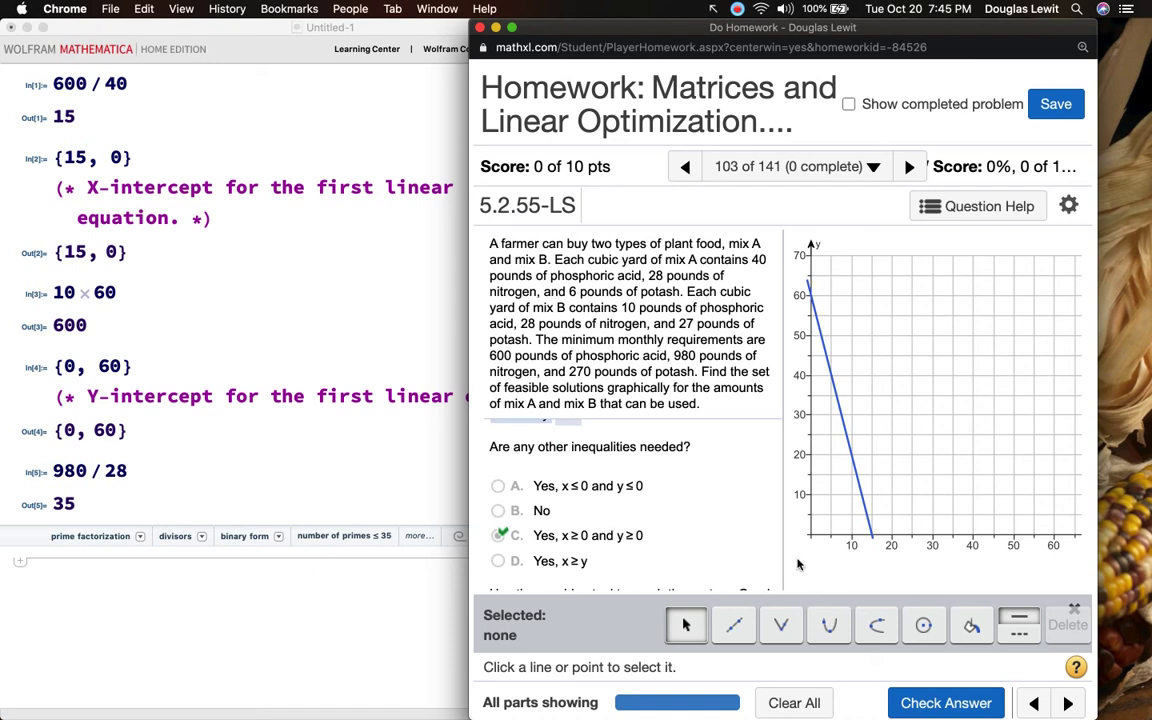
click(734, 626)
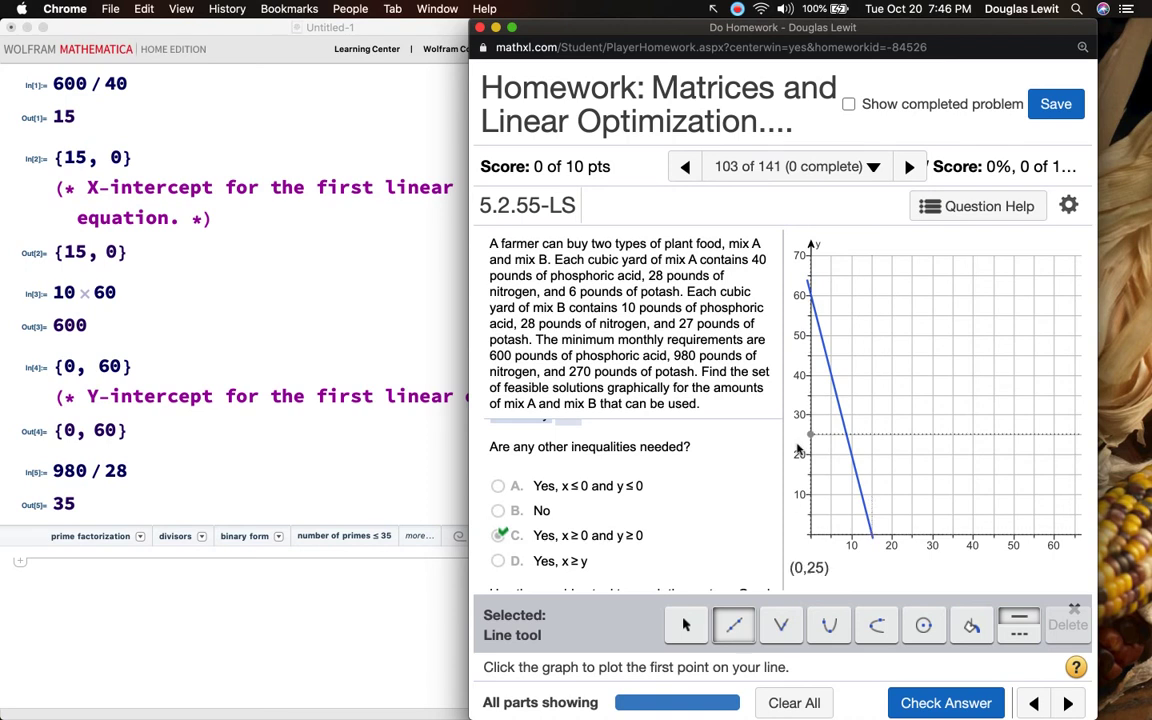
click(810, 396)
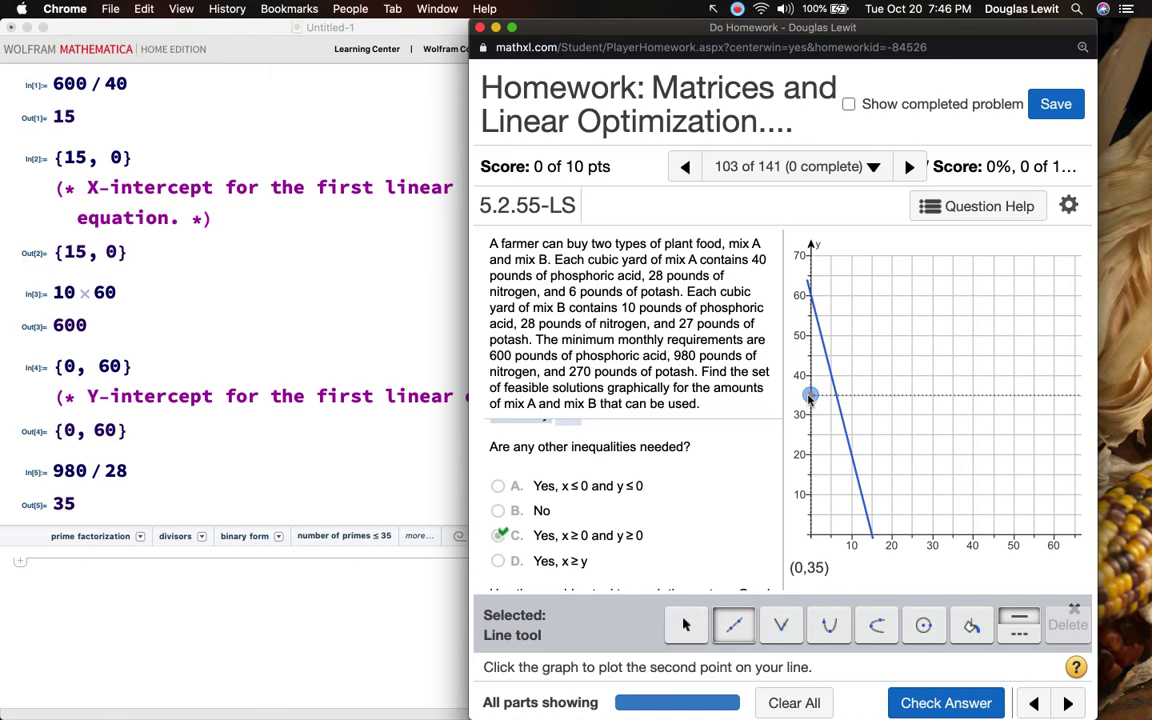
click(952, 536)
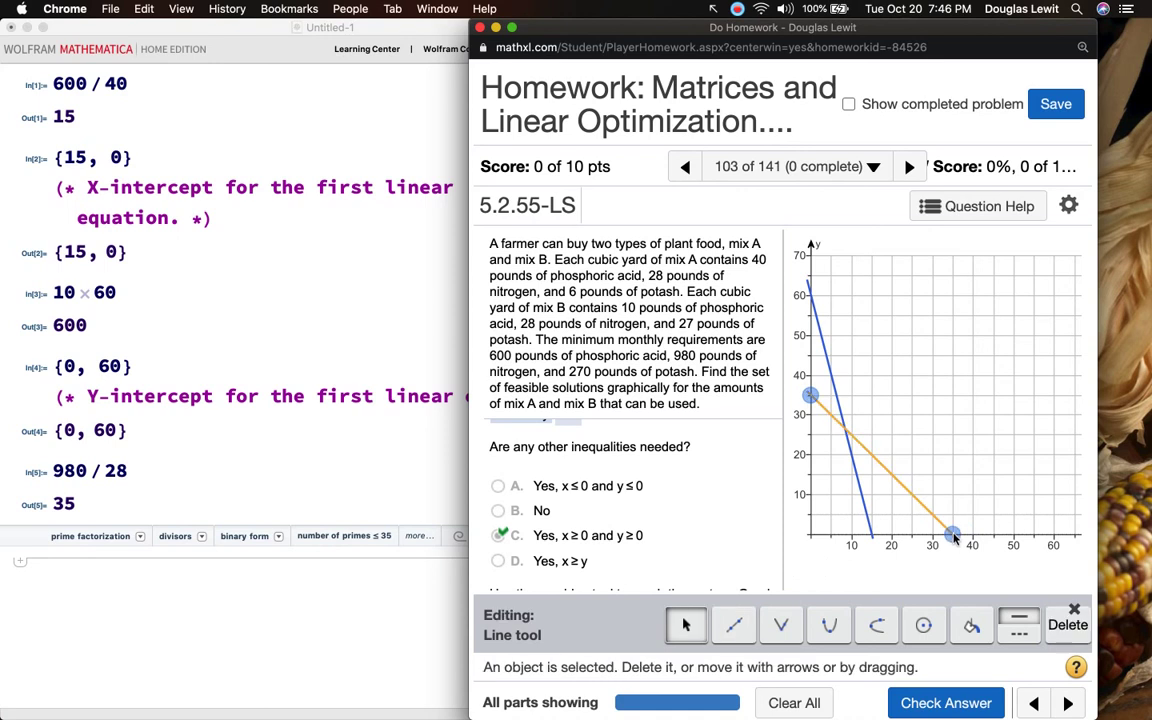
click(956, 472)
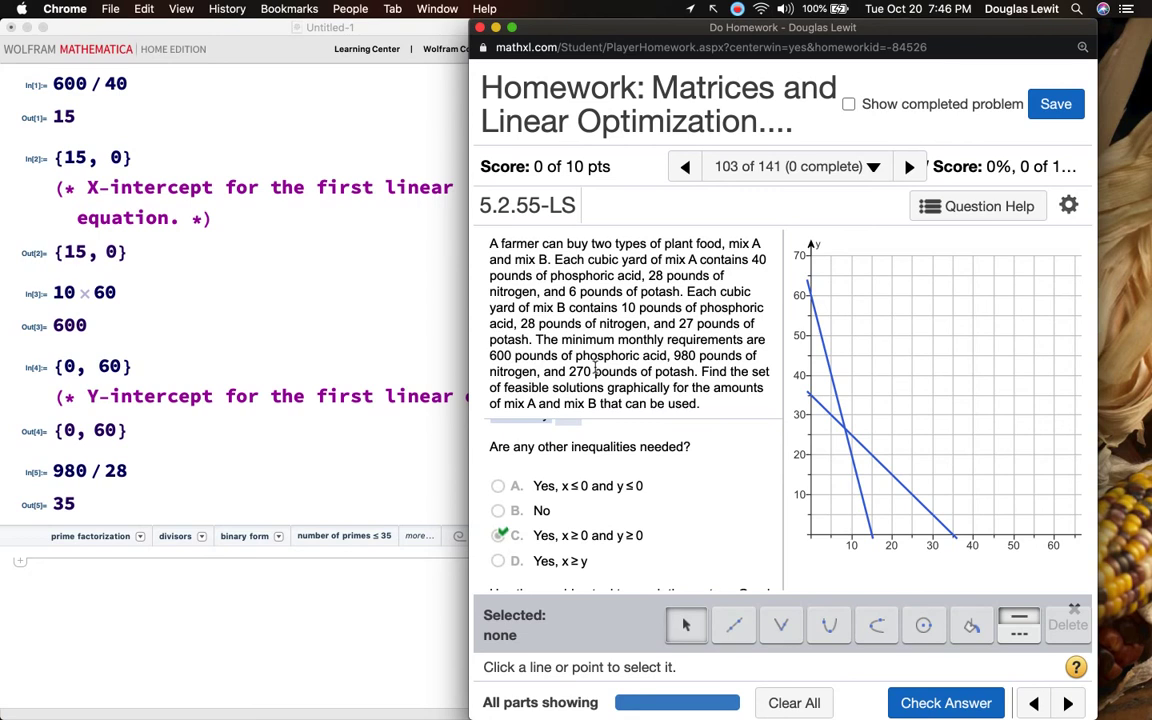
Look up the potash inequality in the homework and evaluate {0, 10} in Mathematica with the comment "This is the Y-intercept for the third equation."
scroll(670, 490, down, 3)
scroll(670, 490, up, 4)
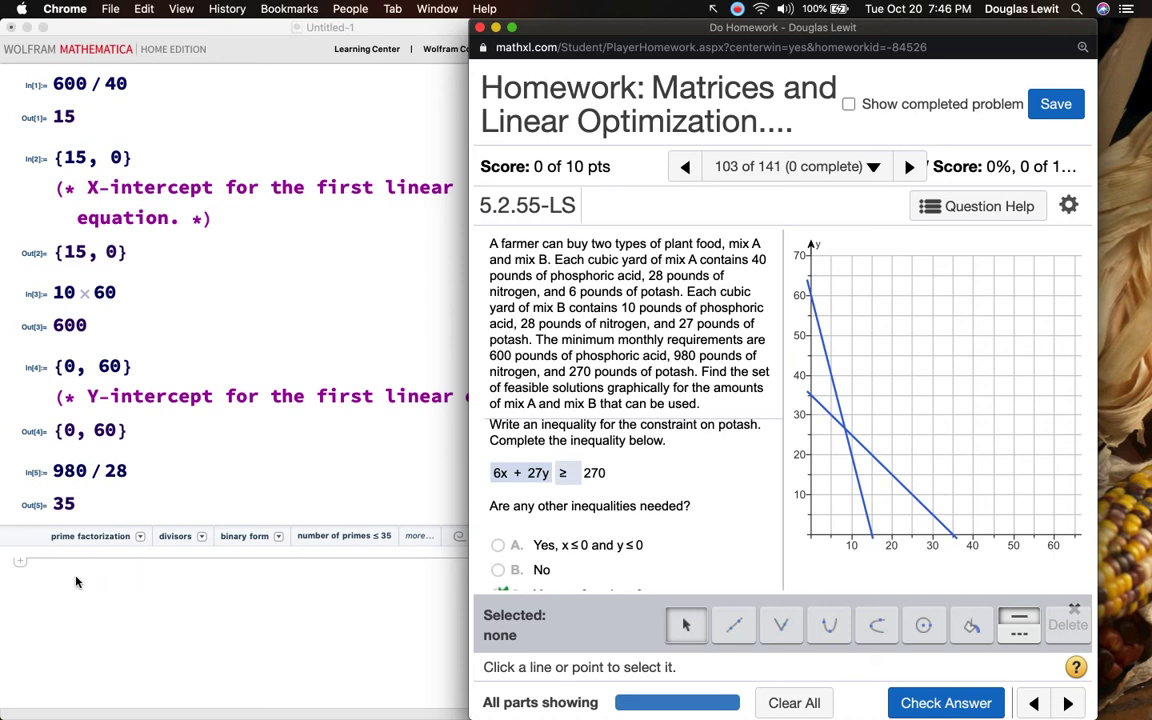
click(548, 477)
click(125, 584)
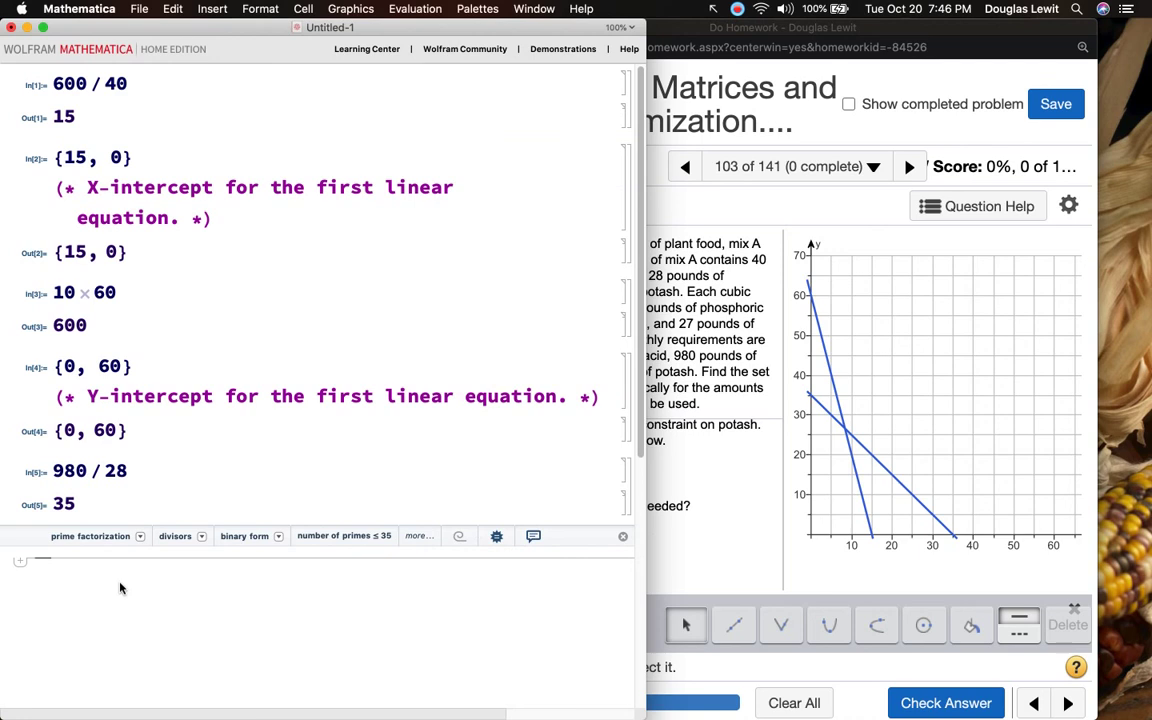
text({0,)
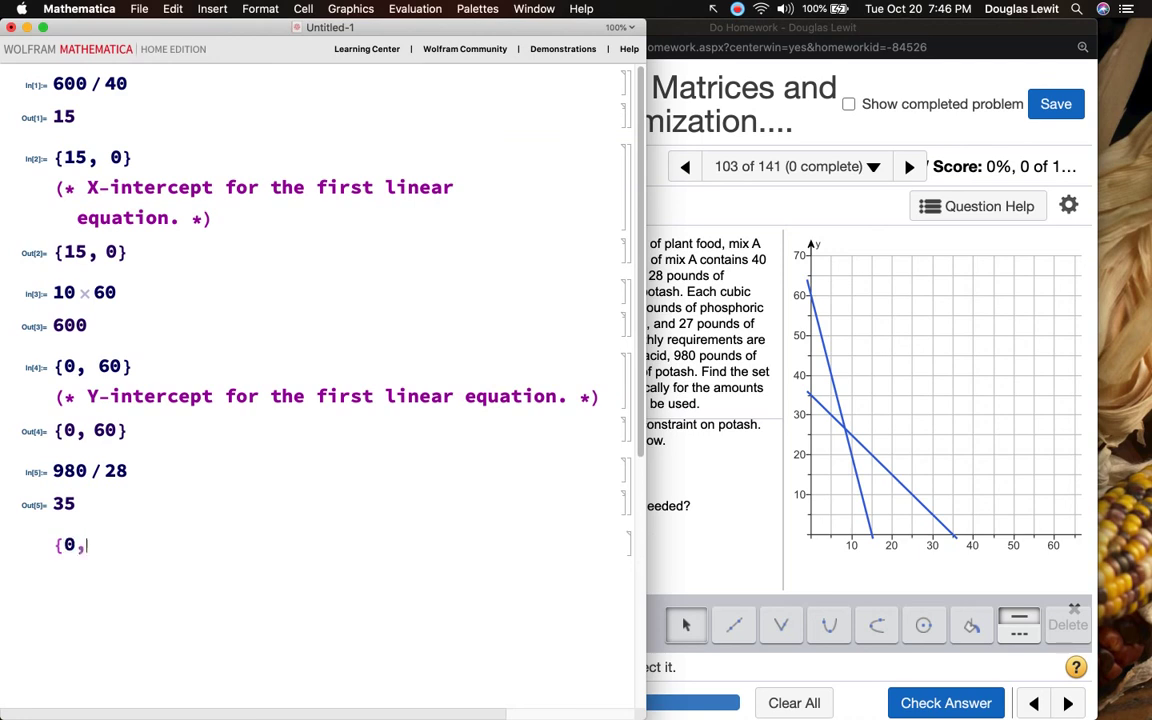
text( 10} (* This is )
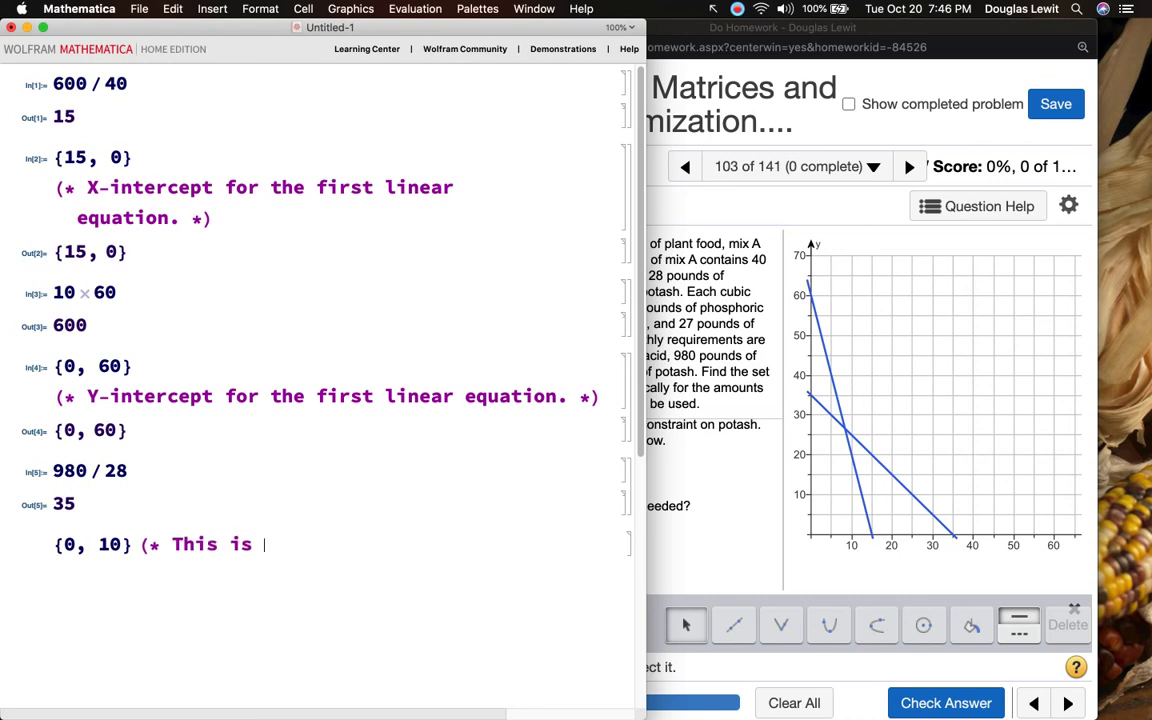
text(the Y-in)
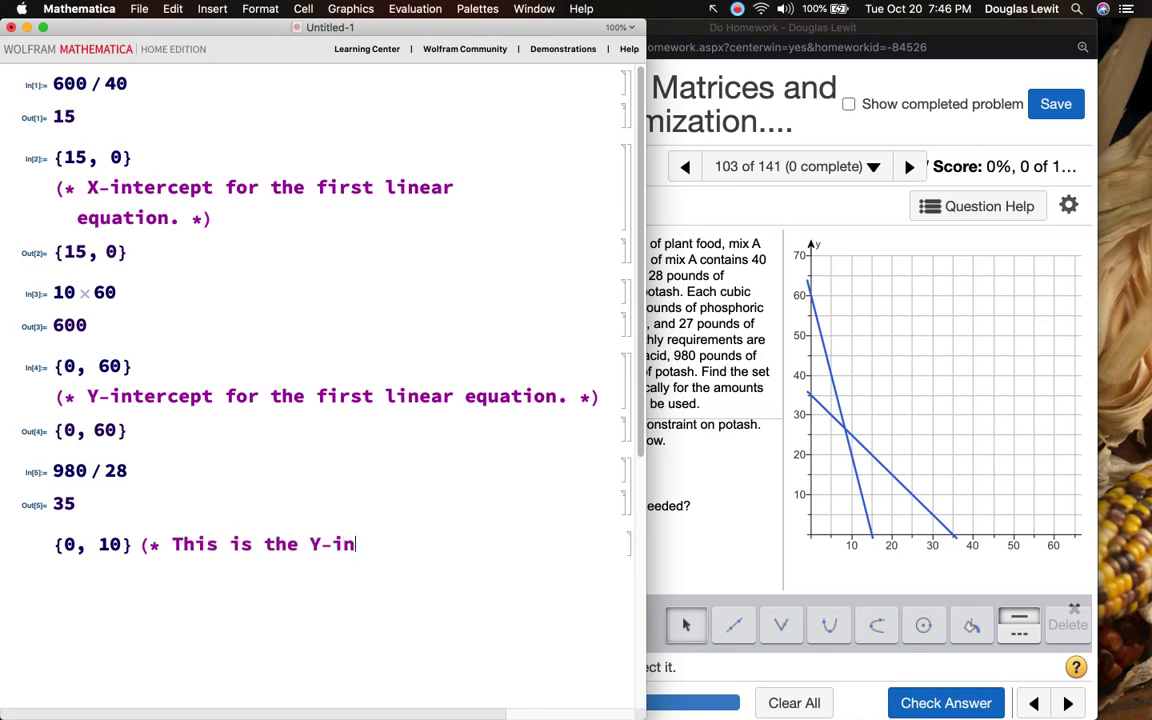
text(tercept fo)
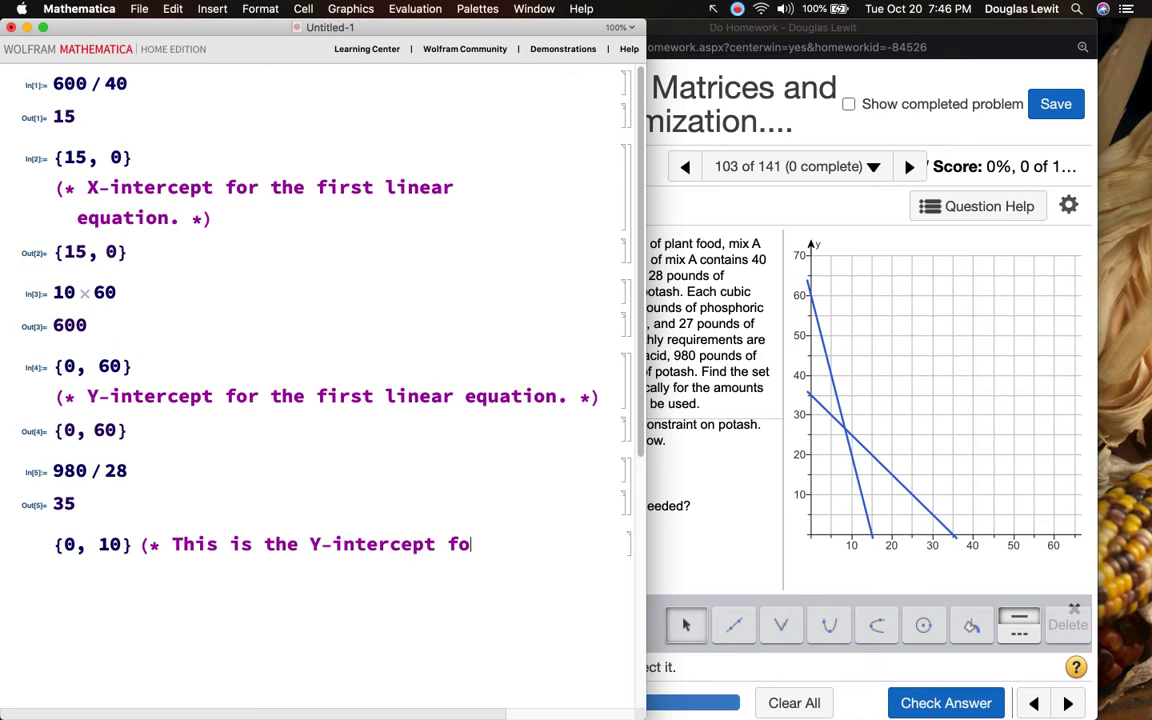
text(r the third equ)
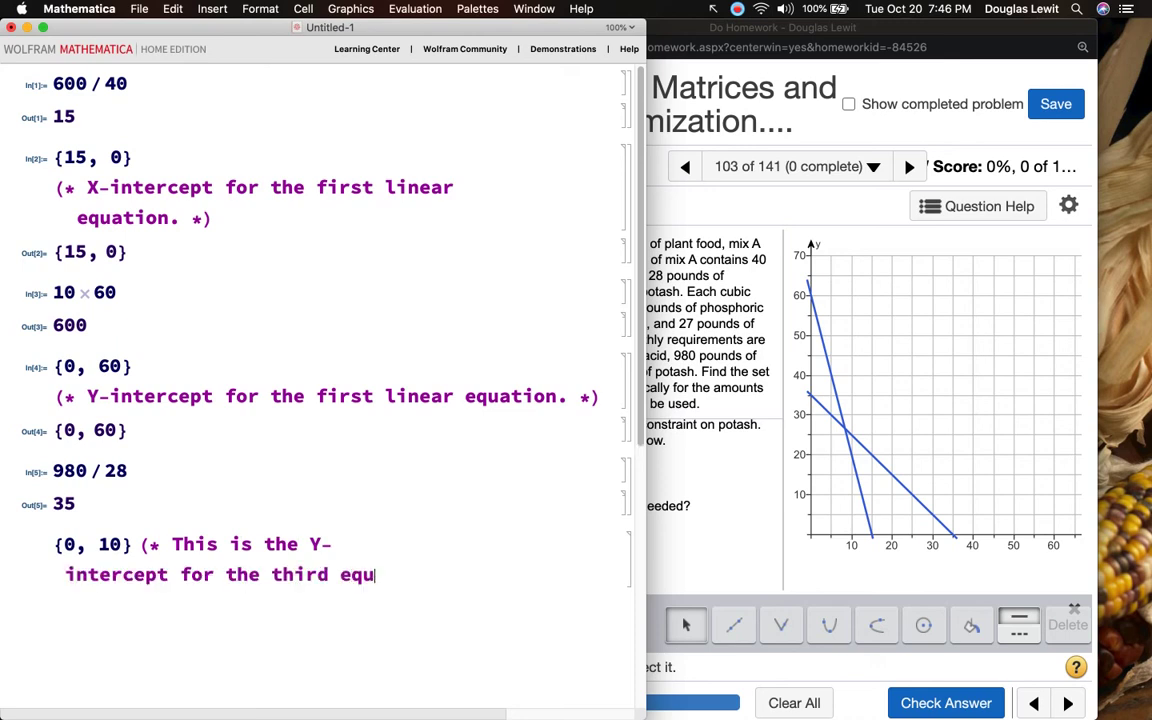
text(ation. *))
key(shift+Return)
Recheck the potash inequality in the homework and evaluate 270 / 6 in a new notebook cell
click(717, 505)
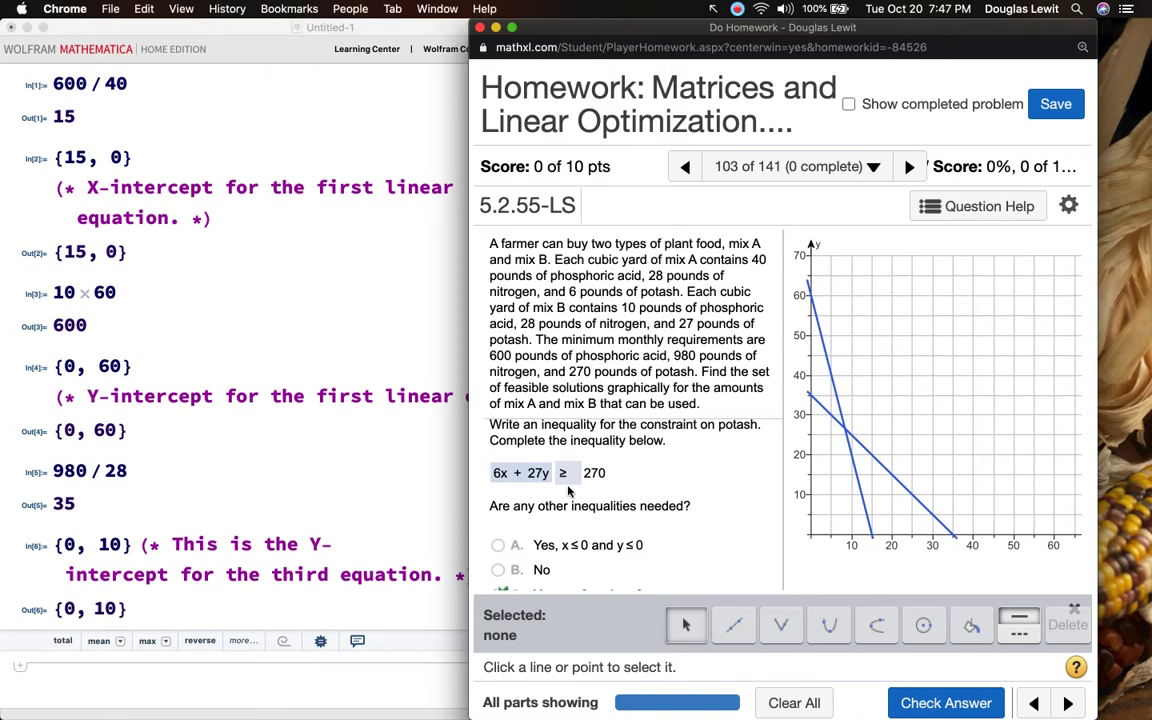
scroll(380, 550, down, 3)
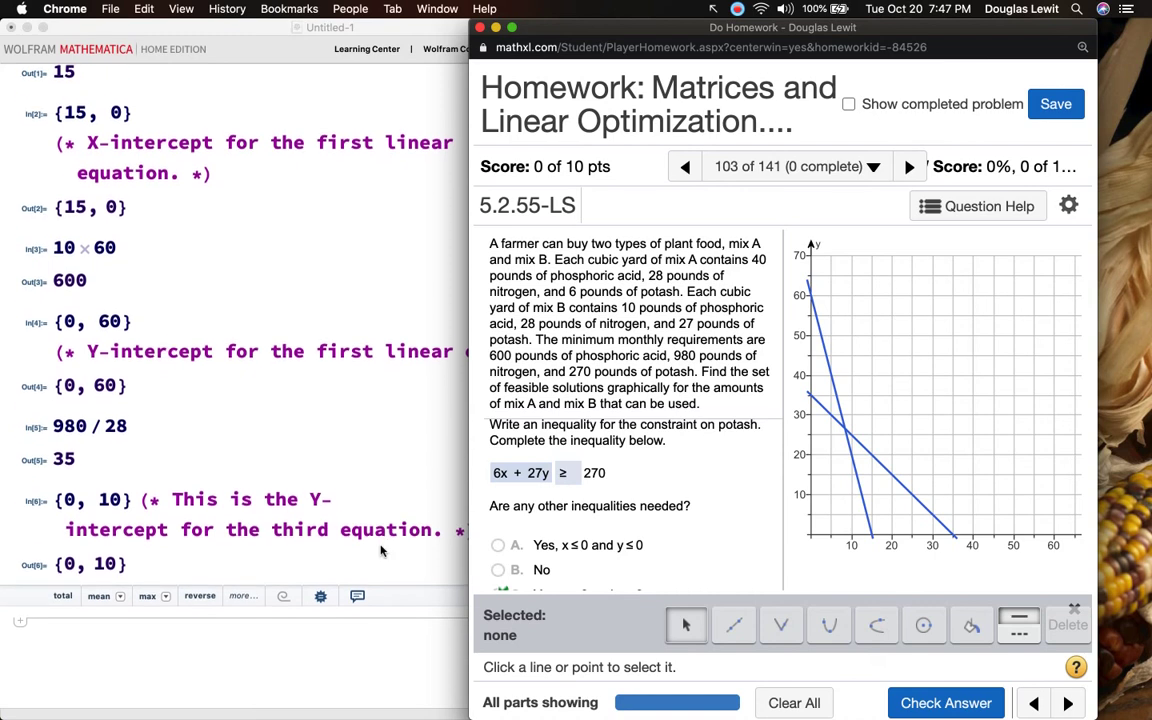
click(243, 621)
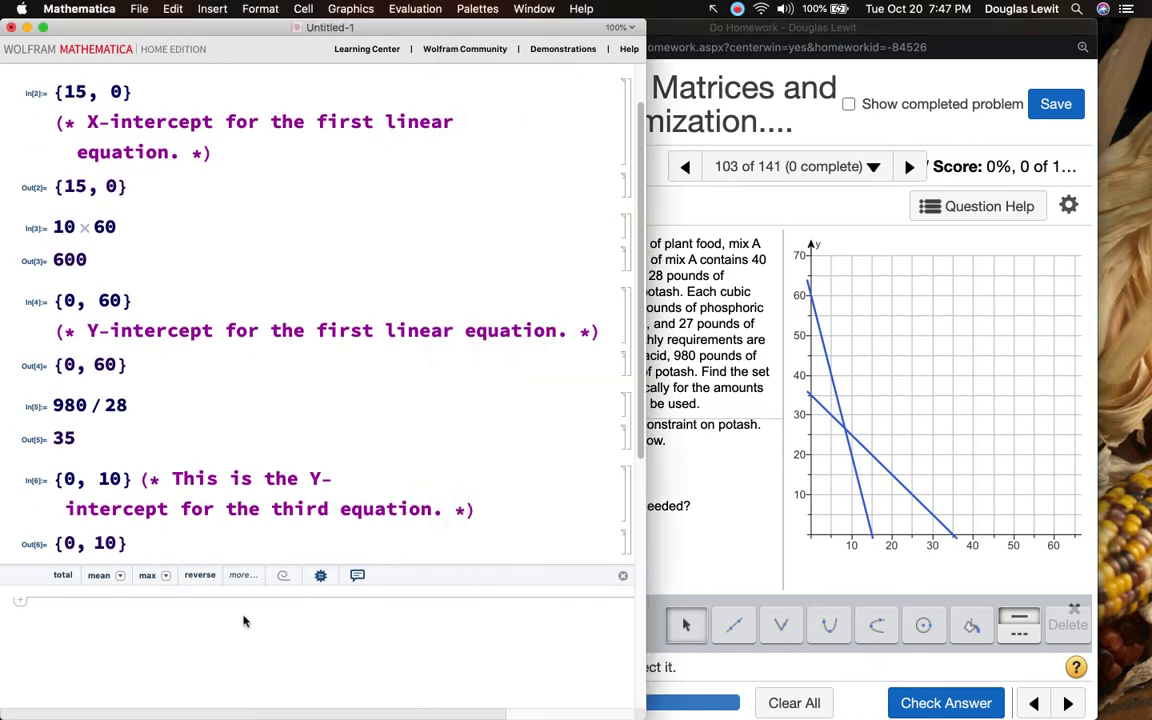
text(270 / 6)
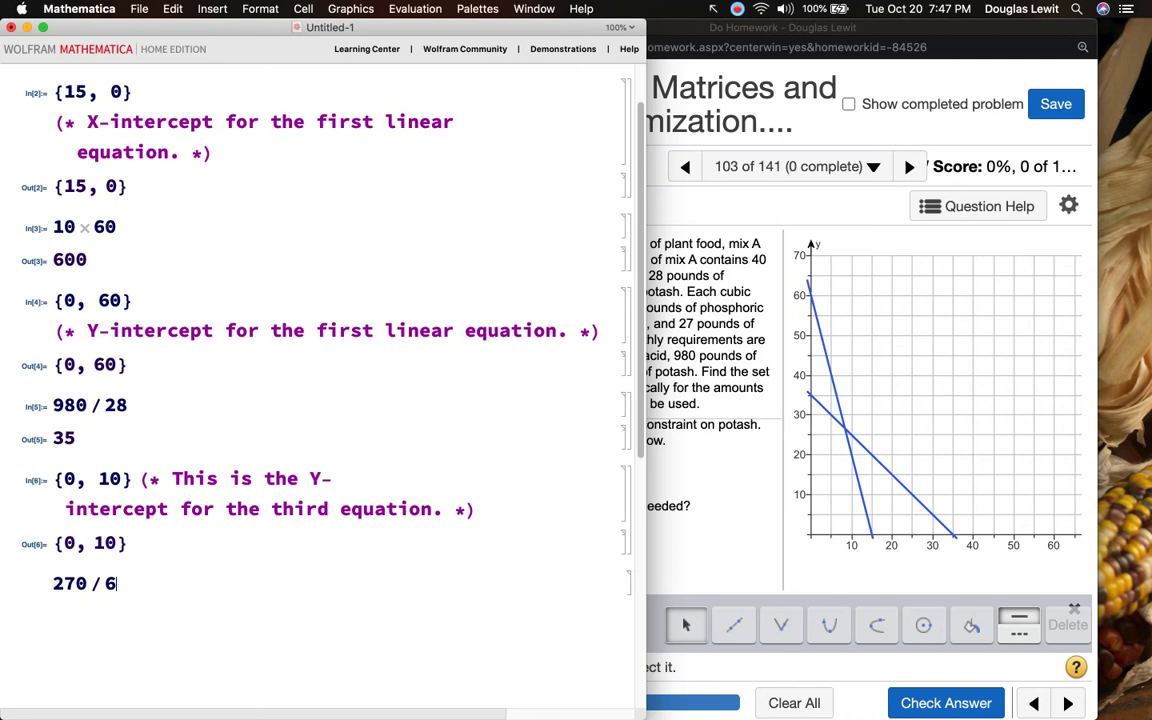
key(shift+Return)
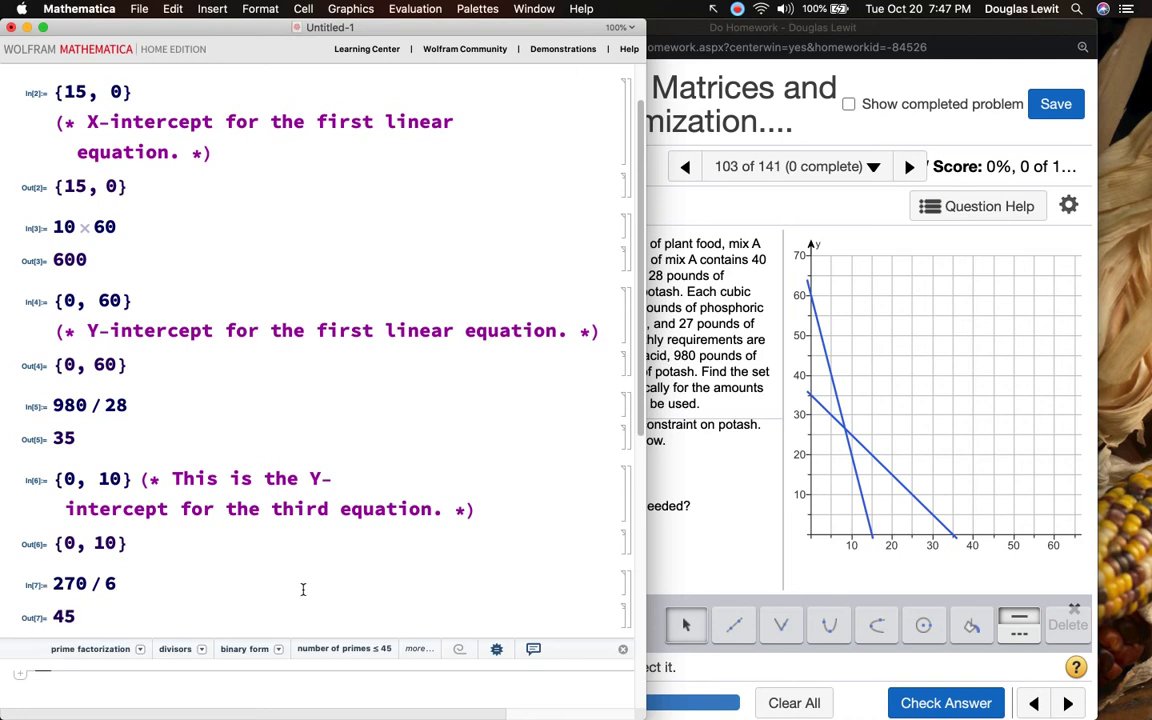
Evaluate {45, 0} in a new cell with the comment "This is the X-intercept for the third equation."
text({)
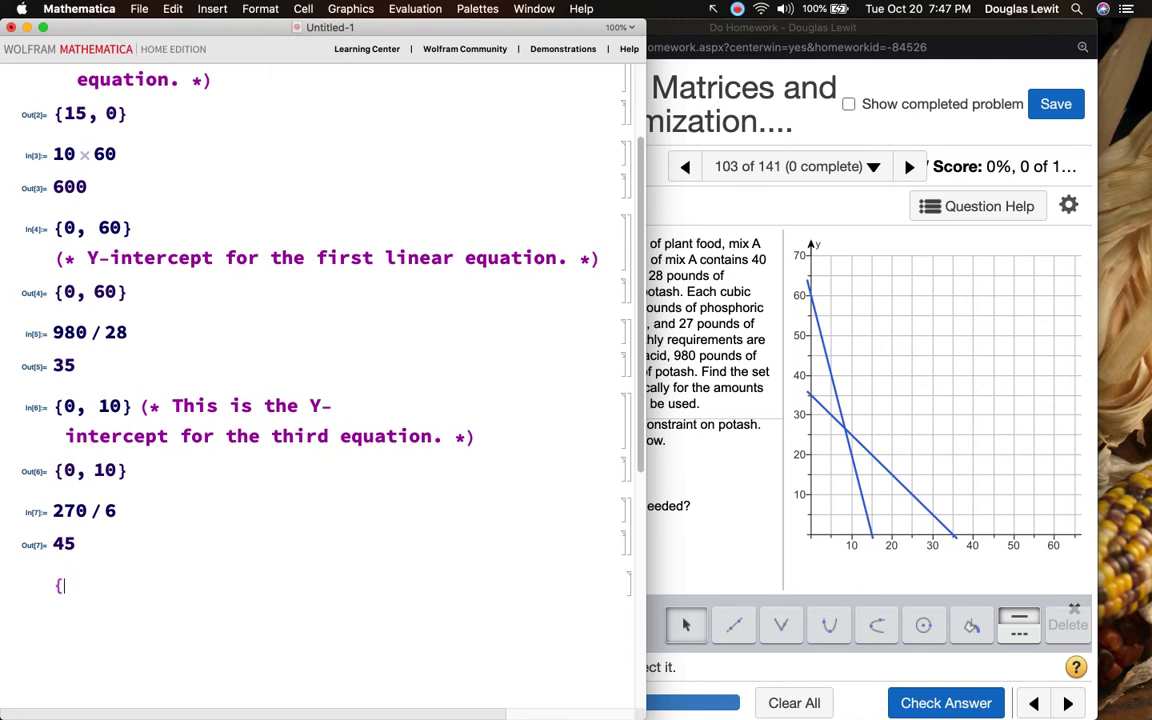
text(45, 0} (* This is t)
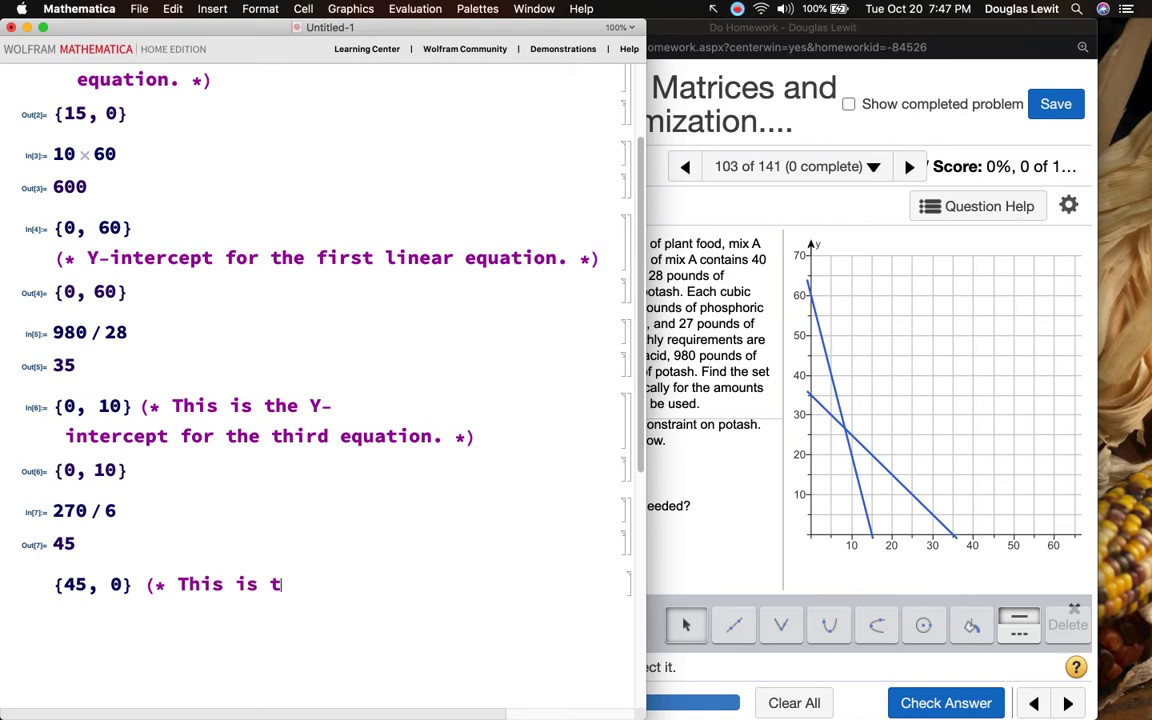
text(he X-intercept )
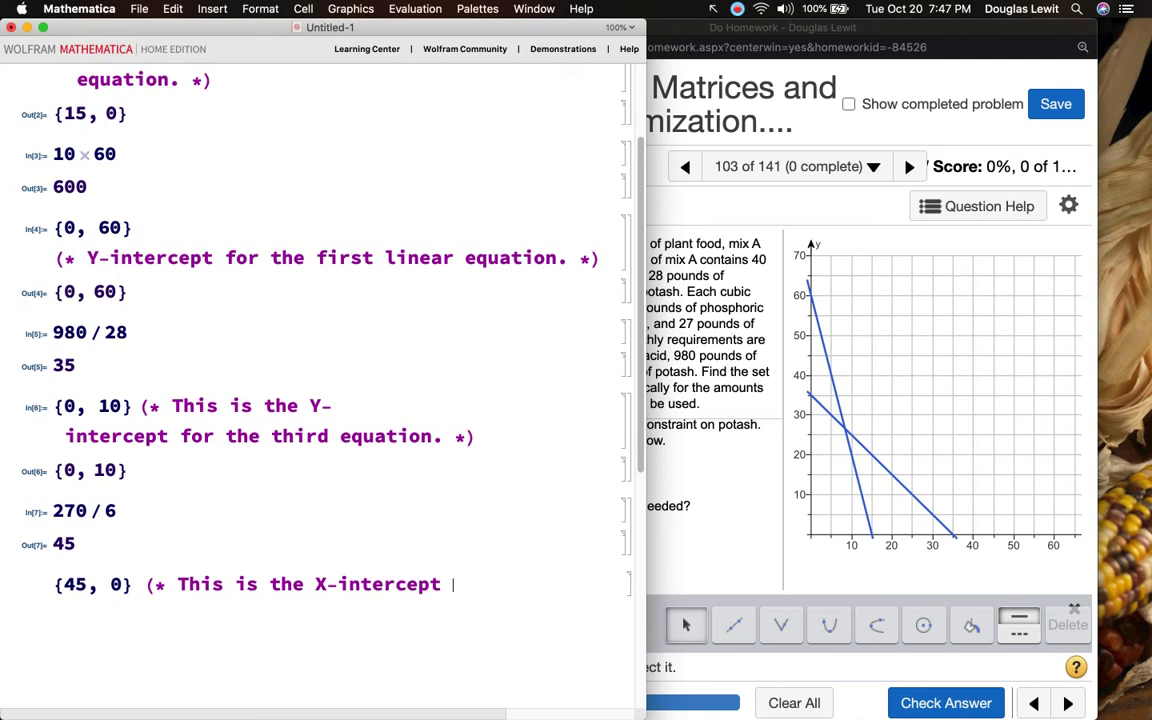
text(for the third)
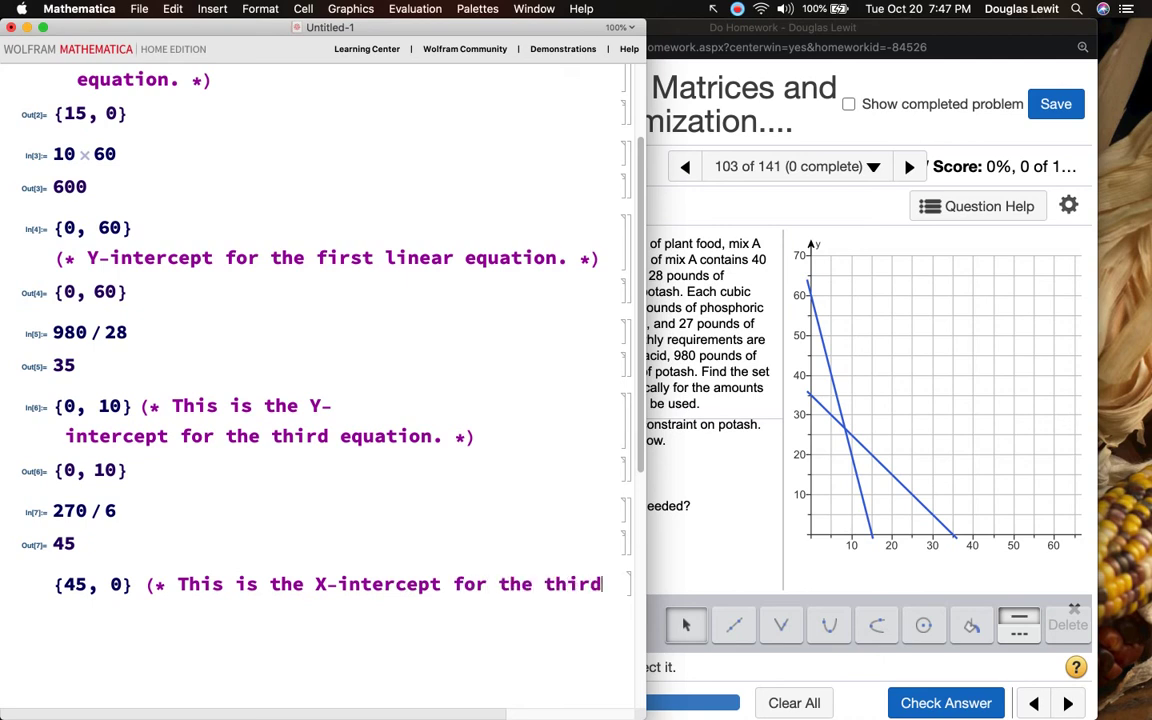
text( equation. *))
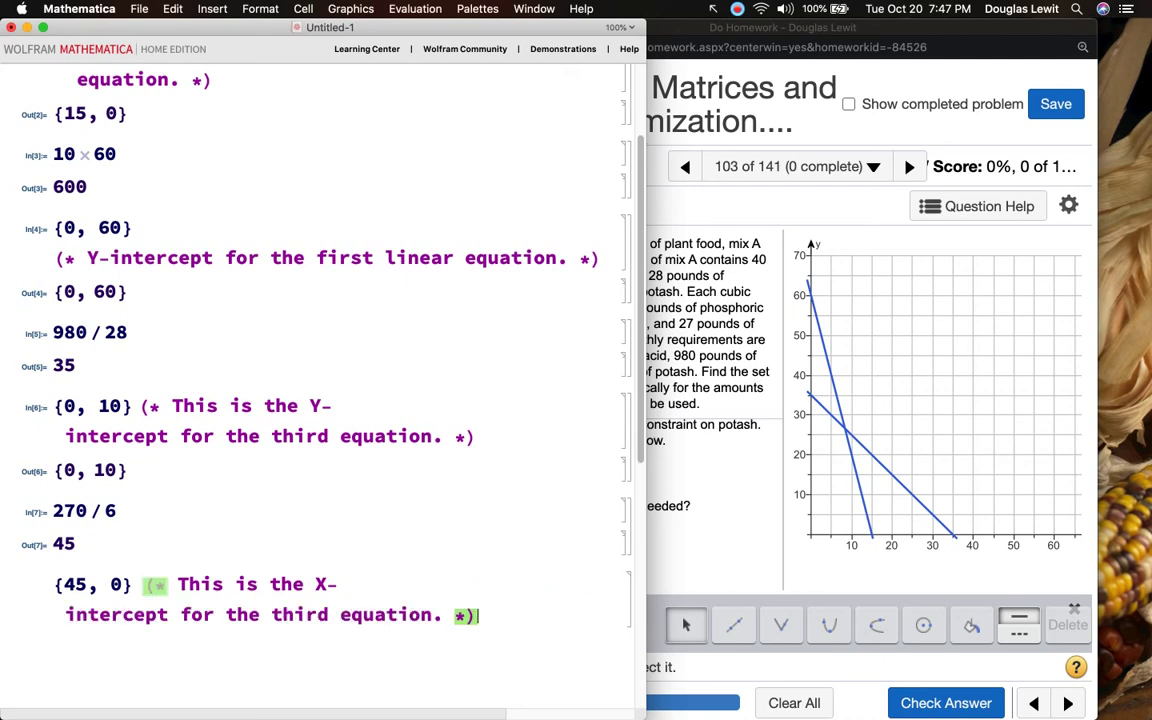
key(shift+Return)
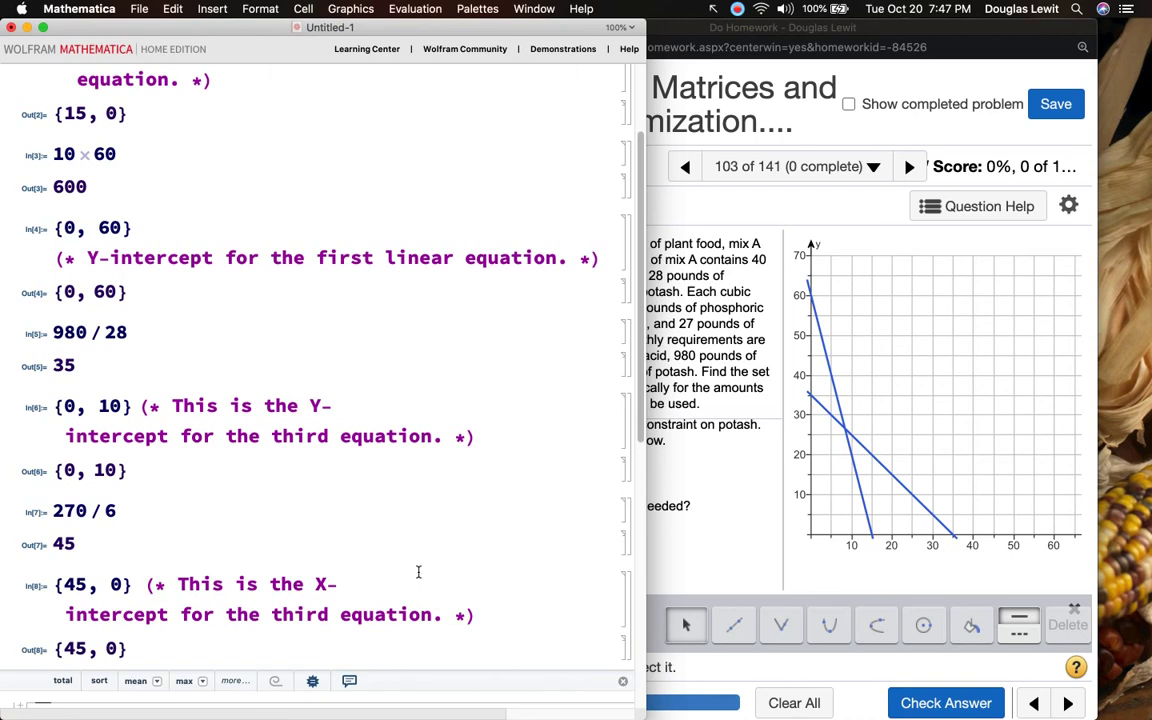
Return to the homework and draw the potash line on the graph through (45, 0) and (0, 10)
click(720, 517)
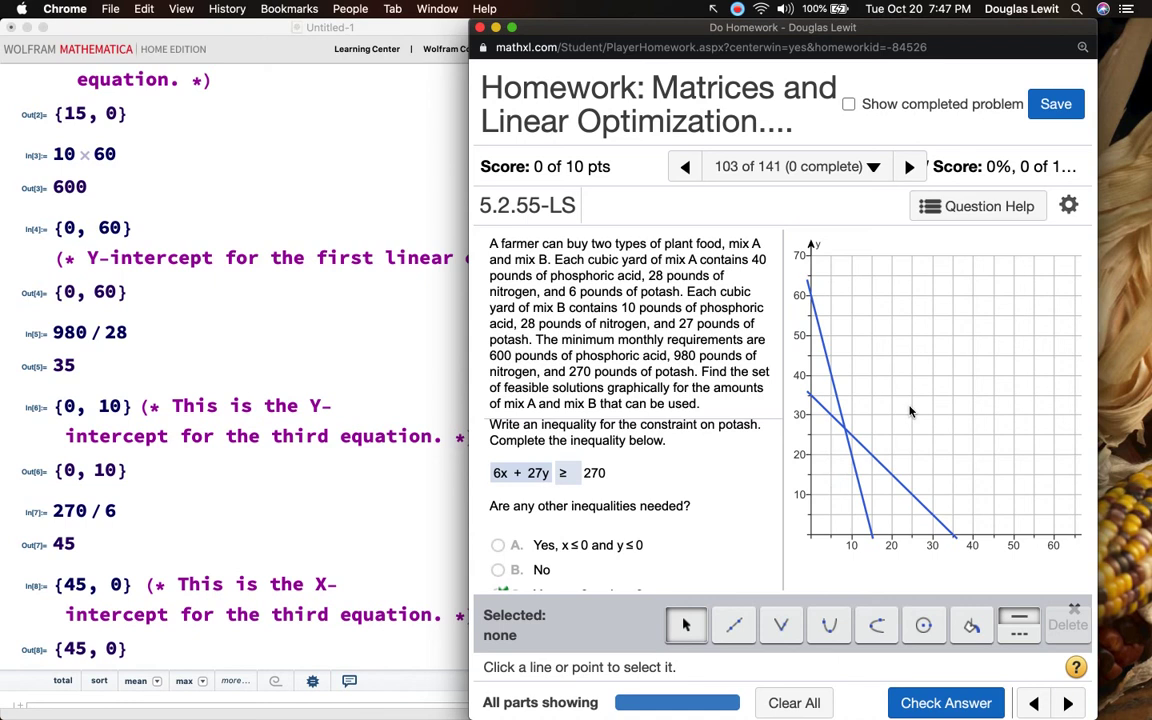
click(736, 625)
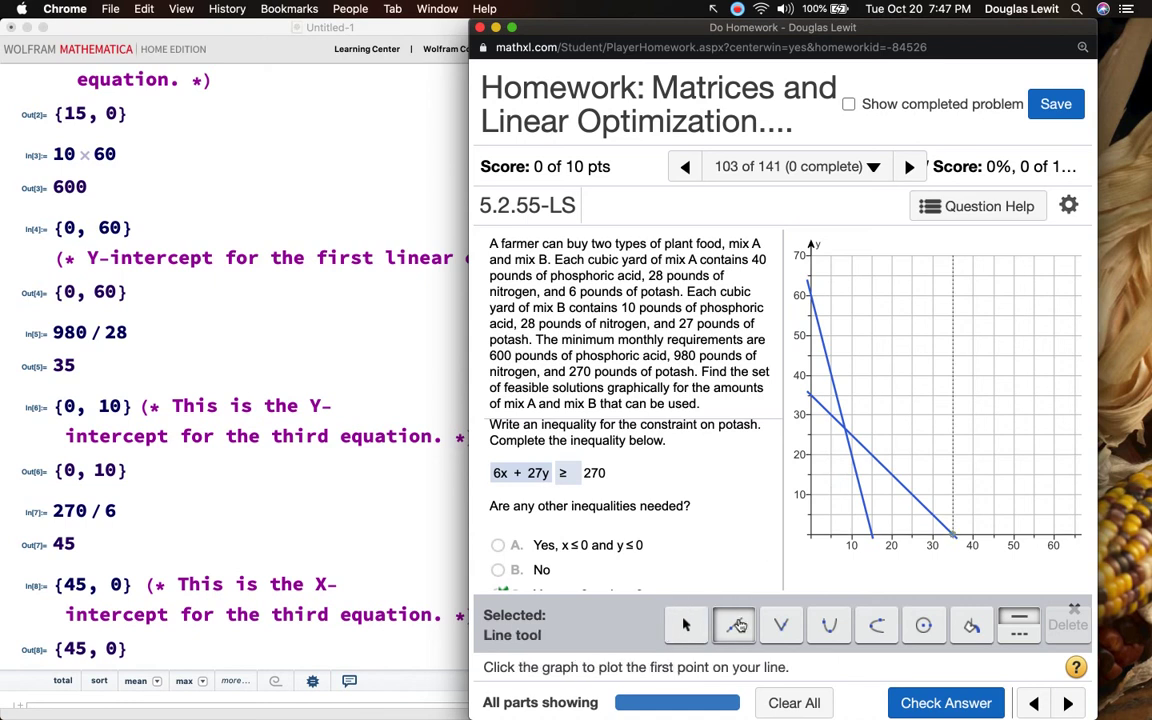
click(993, 537)
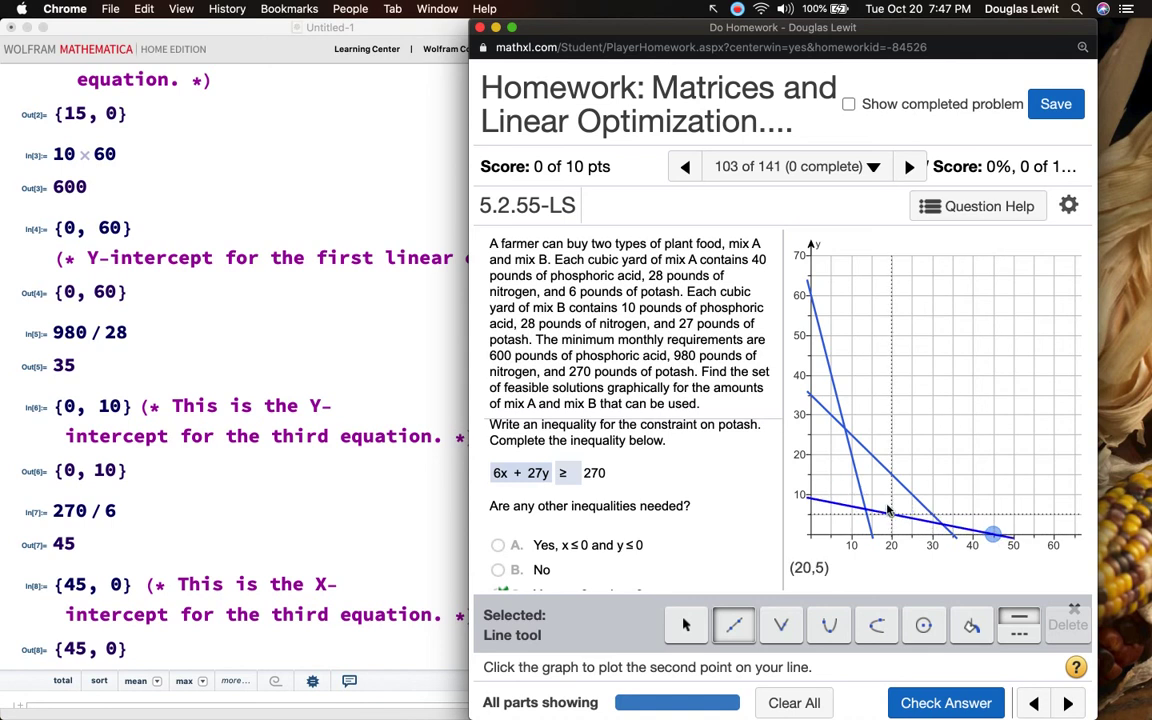
click(811, 498)
click(900, 436)
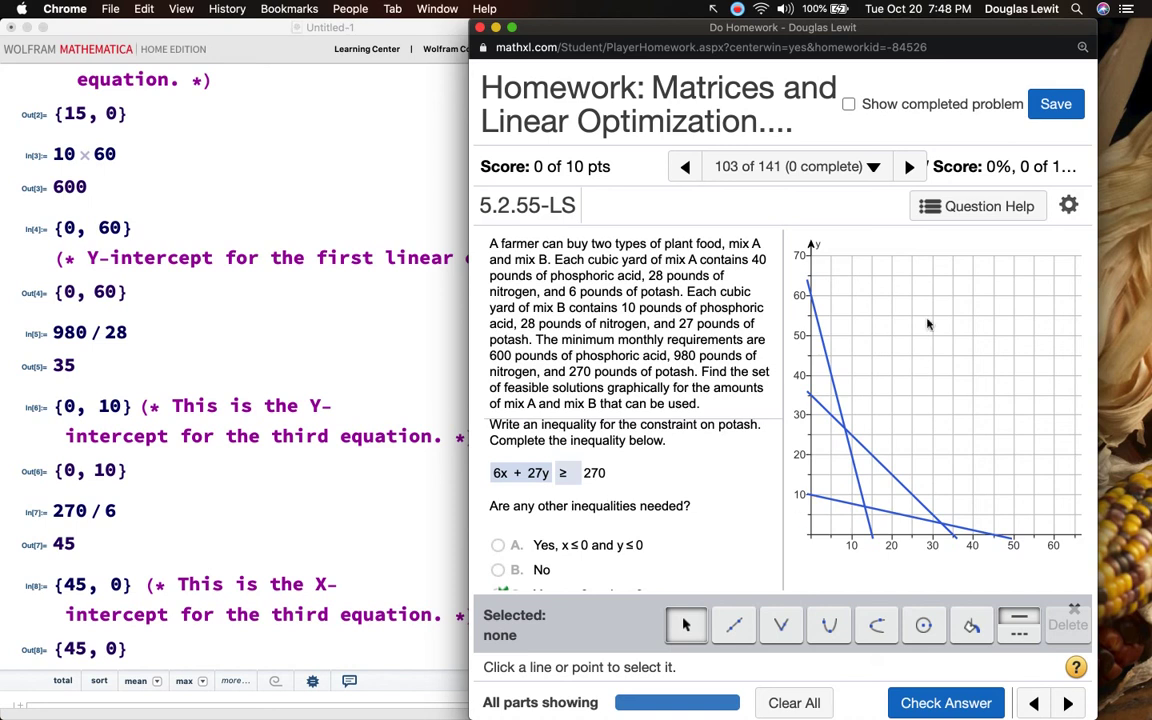
Begin a RegionPlot expression in a new Mathematica cell and shift the homework window aside so its inequalities stay readable
scroll(390, 492, down, 8)
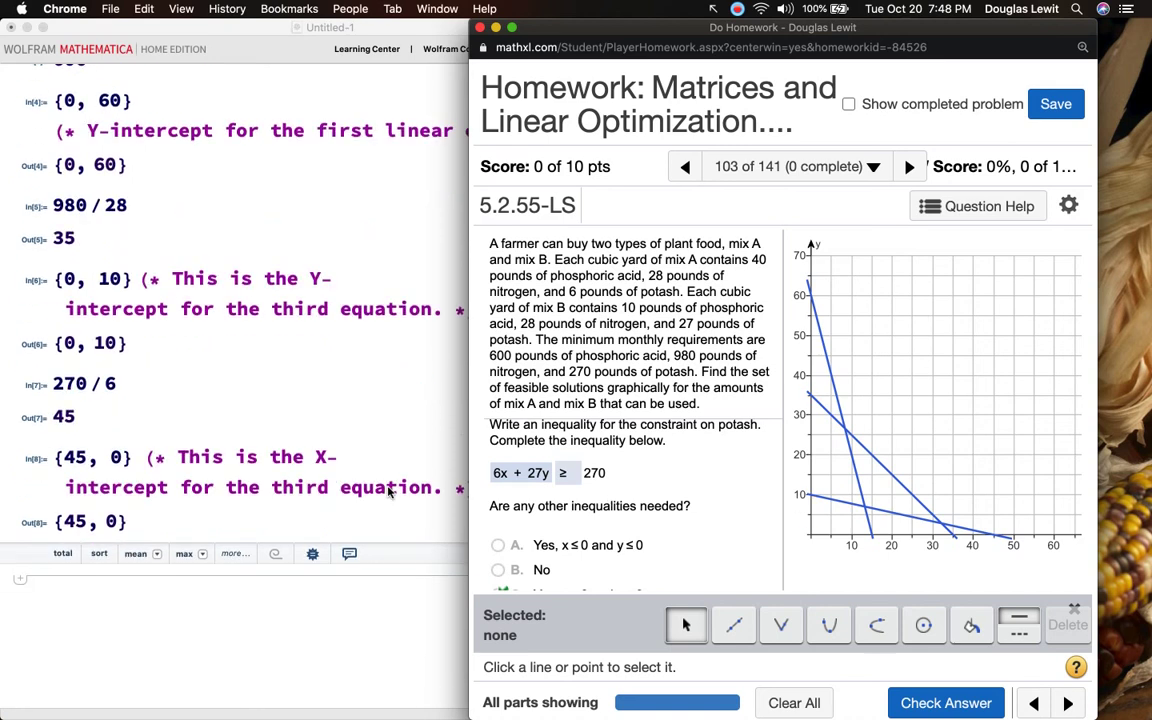
click(195, 468)
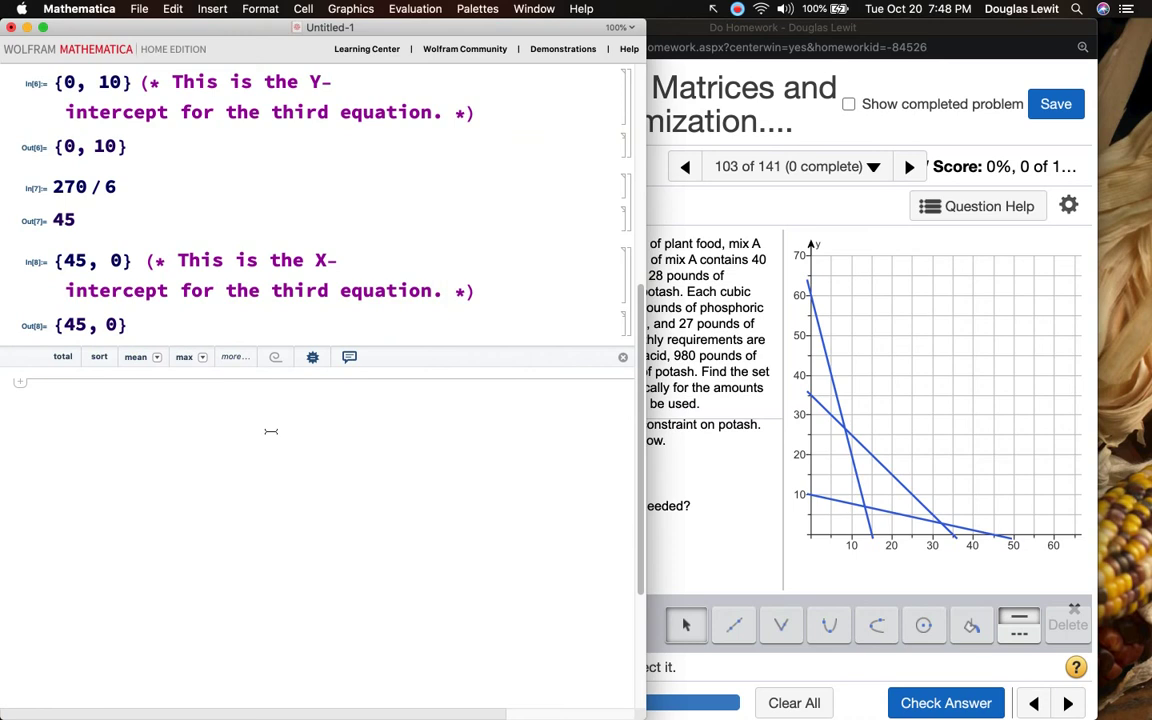
text(R)
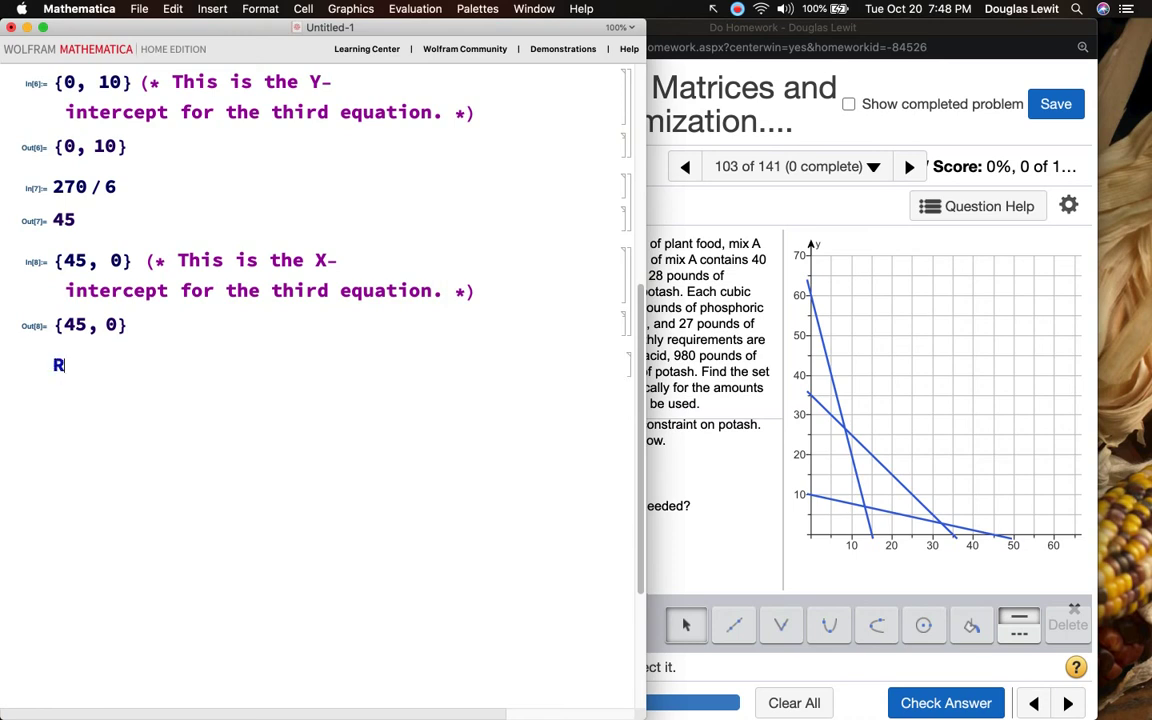
text(egionPlot[)
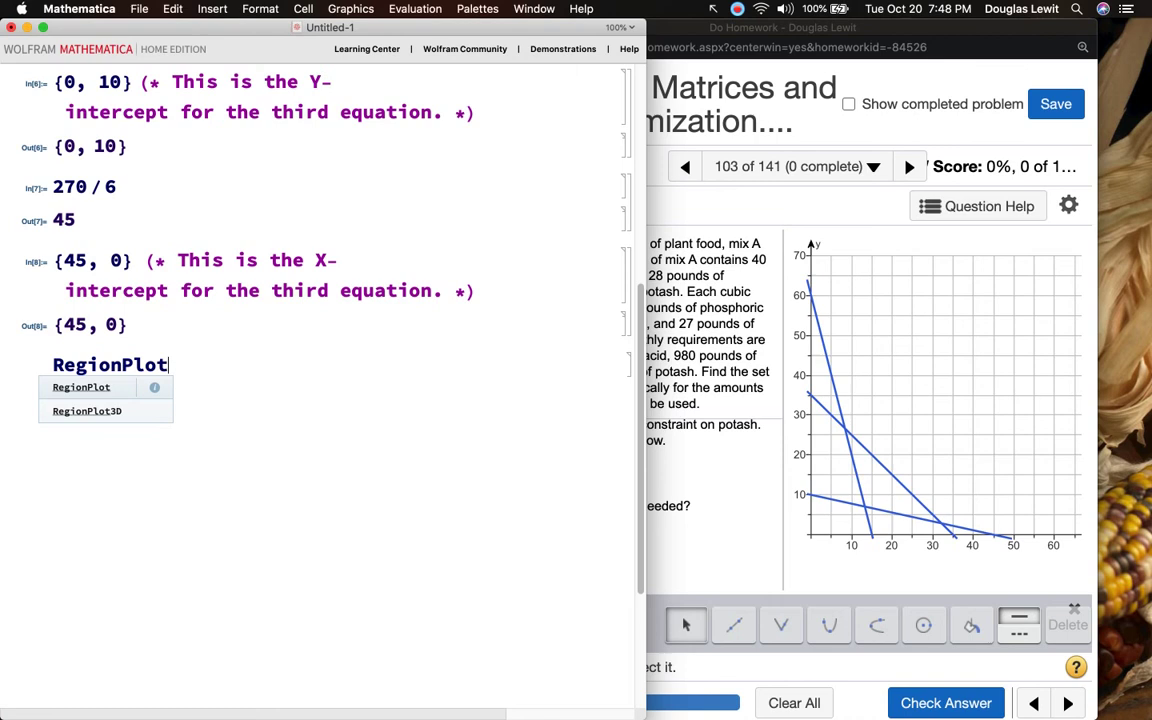
click(712, 489)
scroll(702, 486, up, 3)
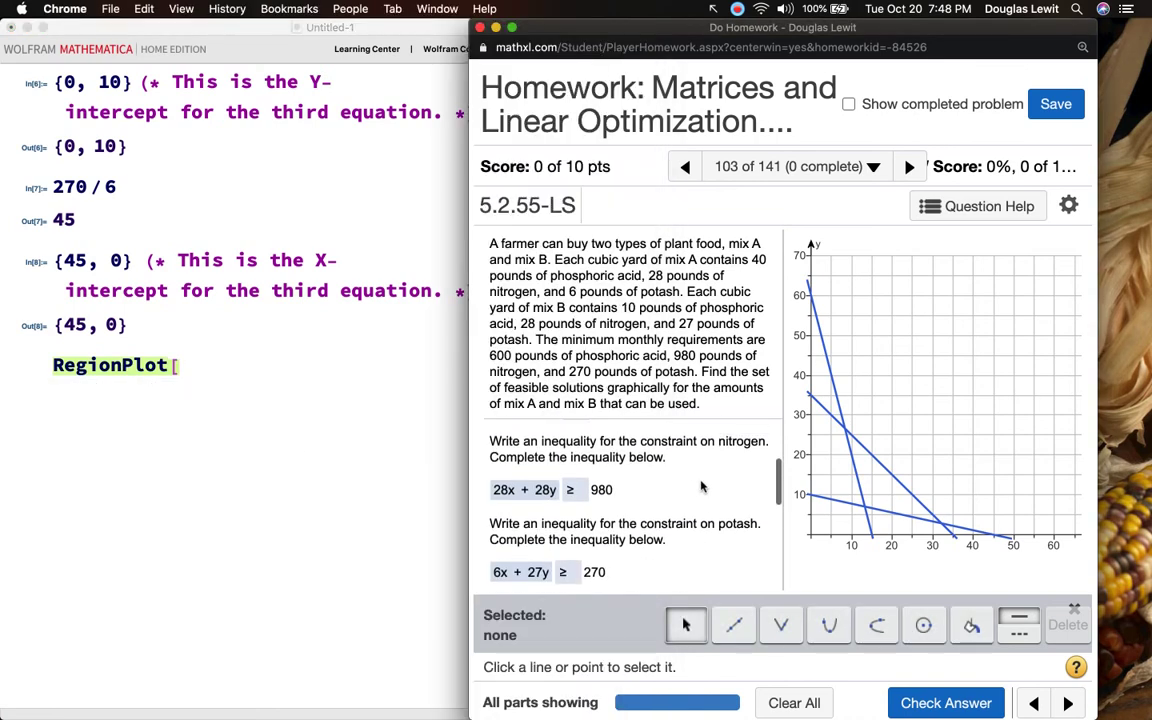
click(249, 381)
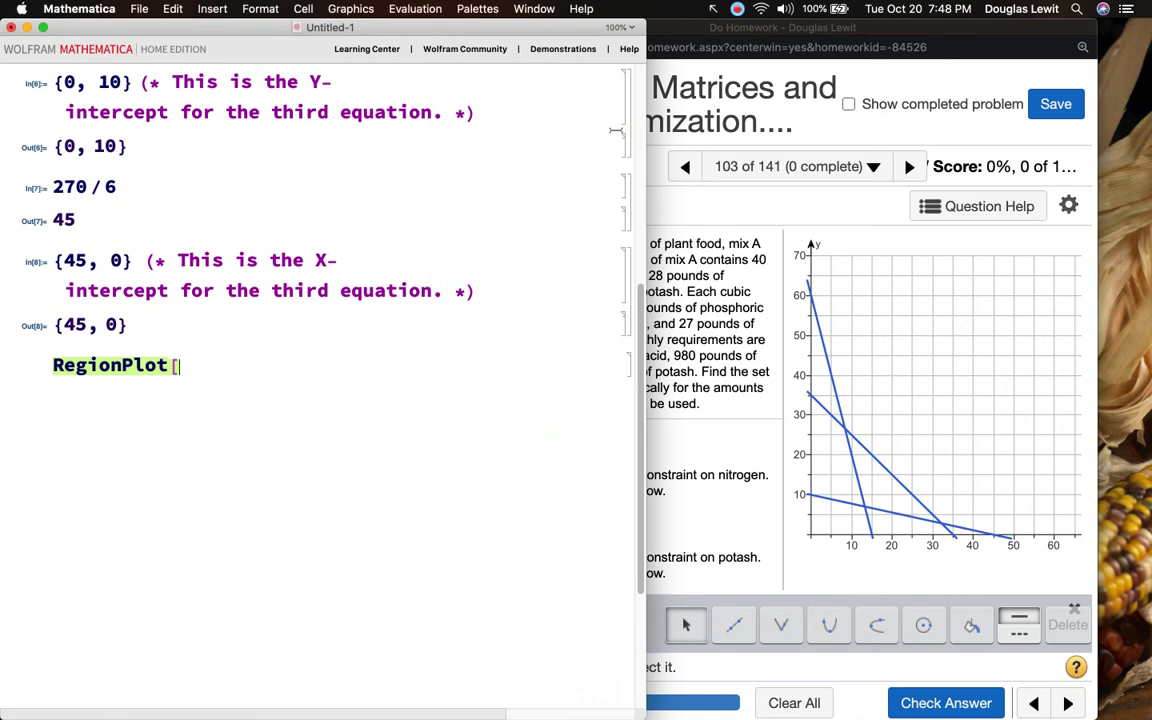
drag(663, 37, 842, 38)
click(201, 366)
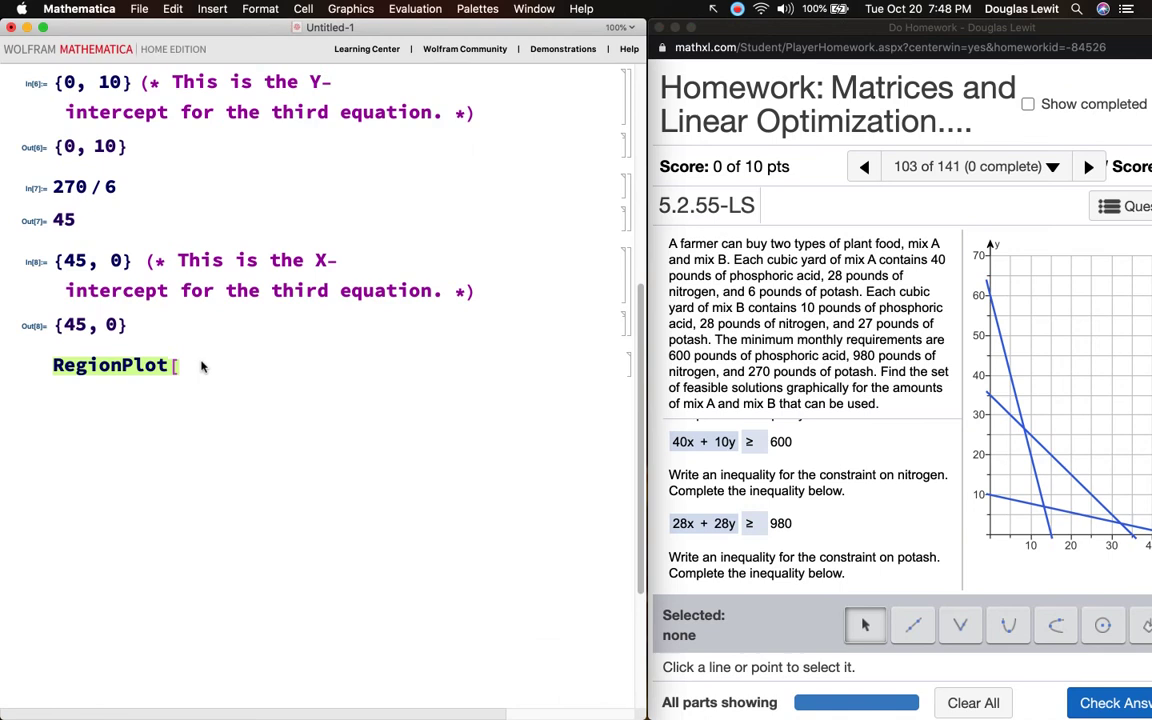
Enter the phosphoric acid and nitrogen constraints in RegionPlot as 40 x + 10 y >= 600 && 28 x + 28 y >= 980 &&
text(40 x + 10 y)
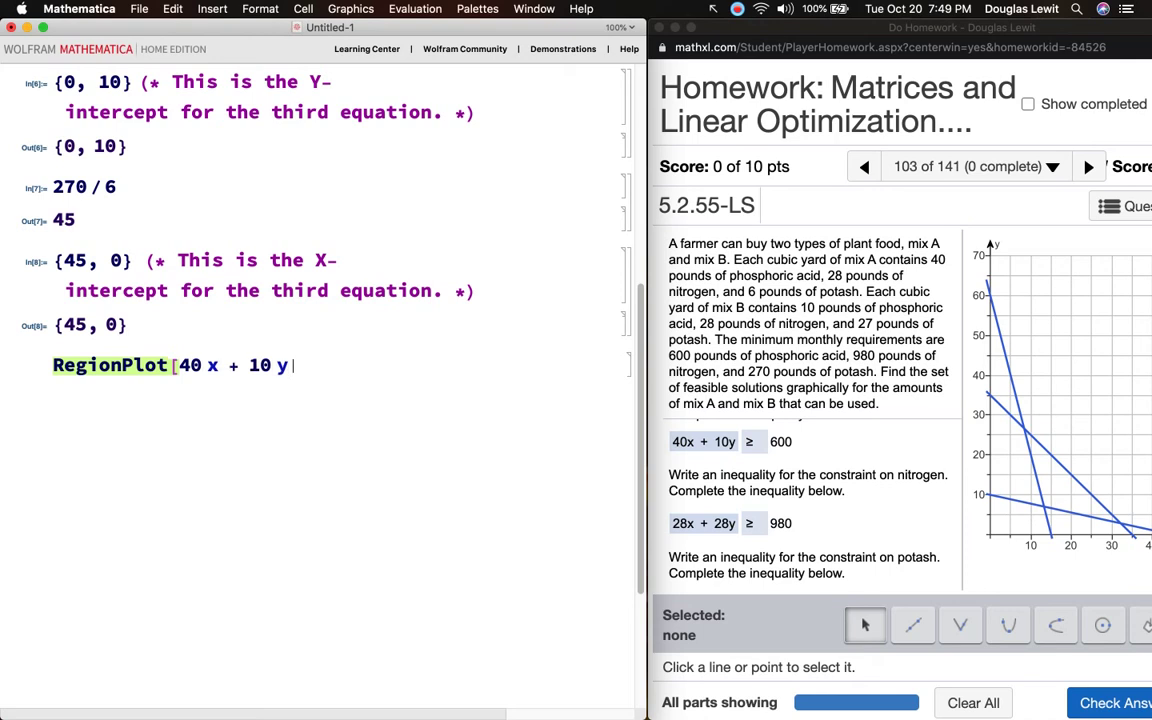
text( >= 600 && 28 x)
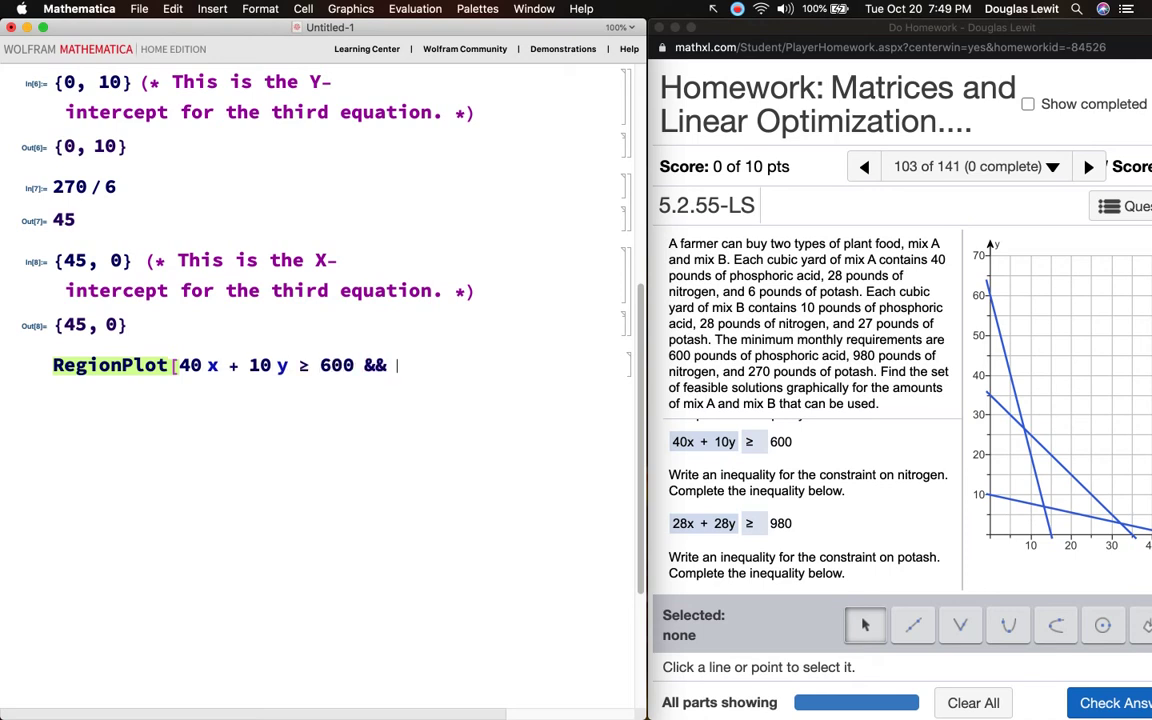
text( + 28)
text(y)
text( >= 980)
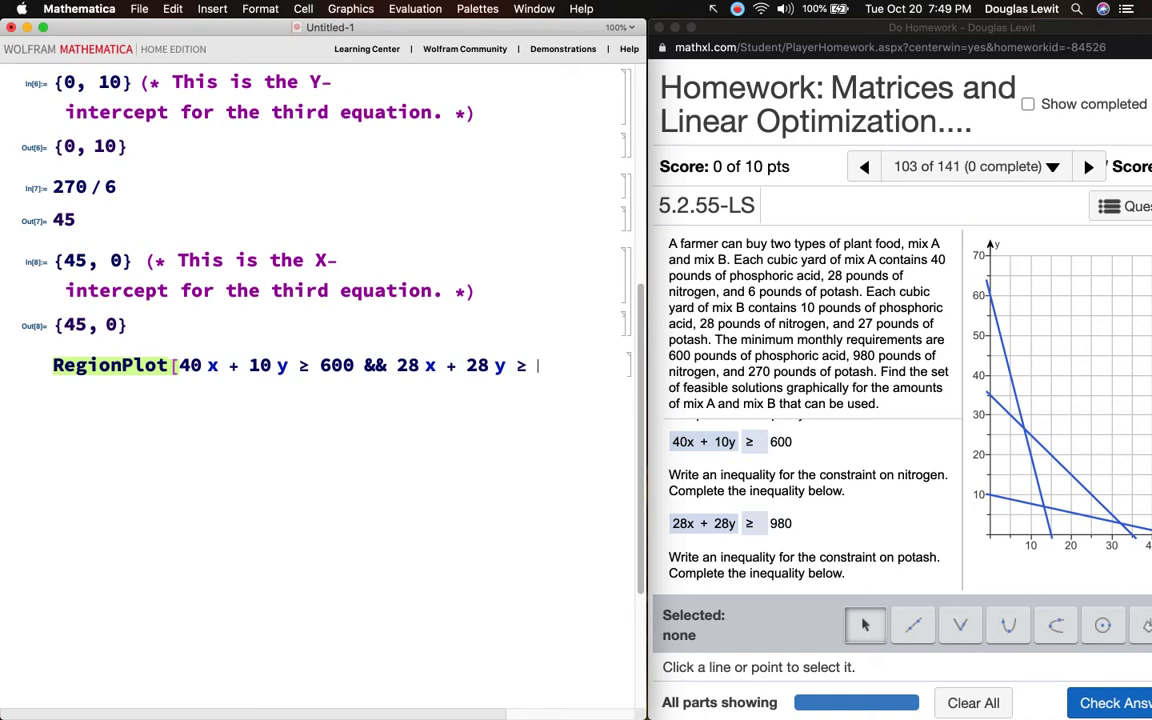
text( &&)
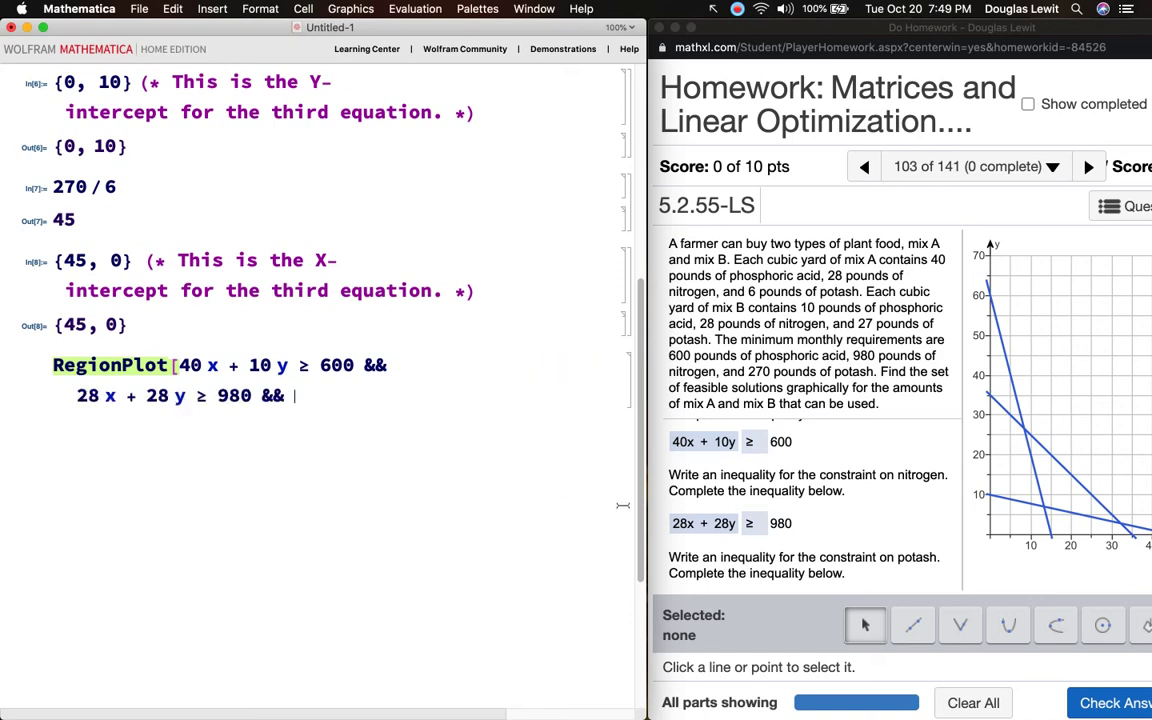
Add the potash and non-negativity constraints to RegionPlot as 6 x + 27 y >= 270 && x >= 0 && y >= 0
scroll(722, 503, down, 2)
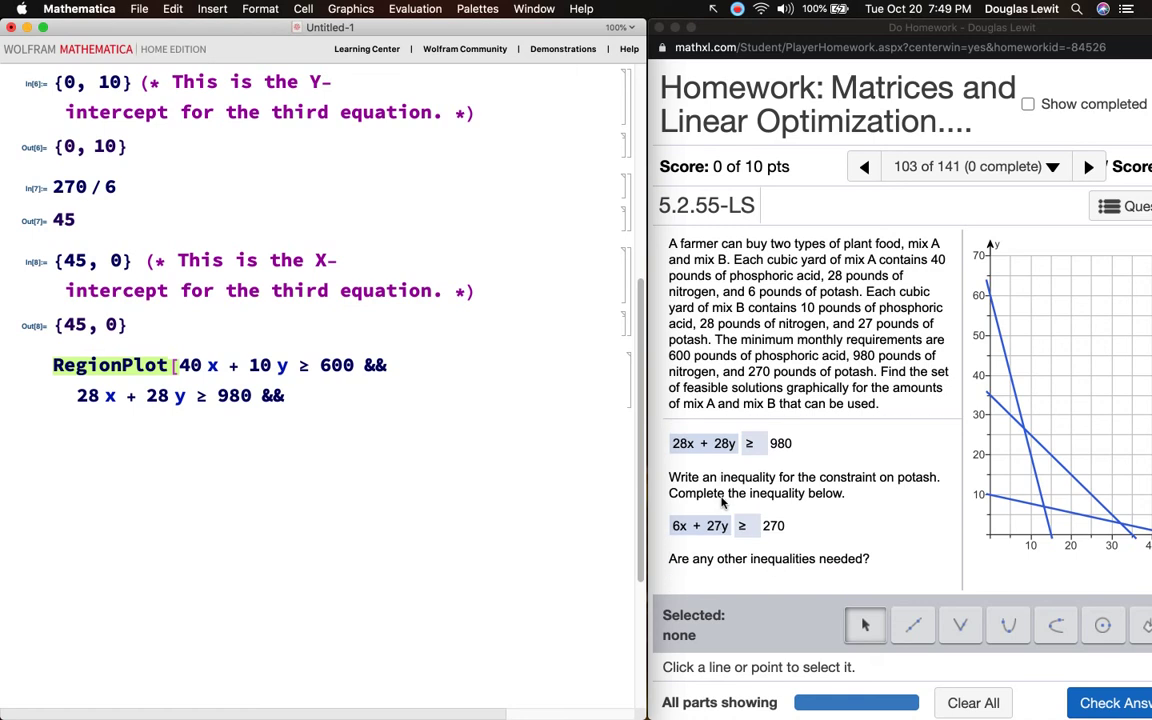
text(6 x)
text( + 27 y)
text(>=27)
text(0)
text( && x)
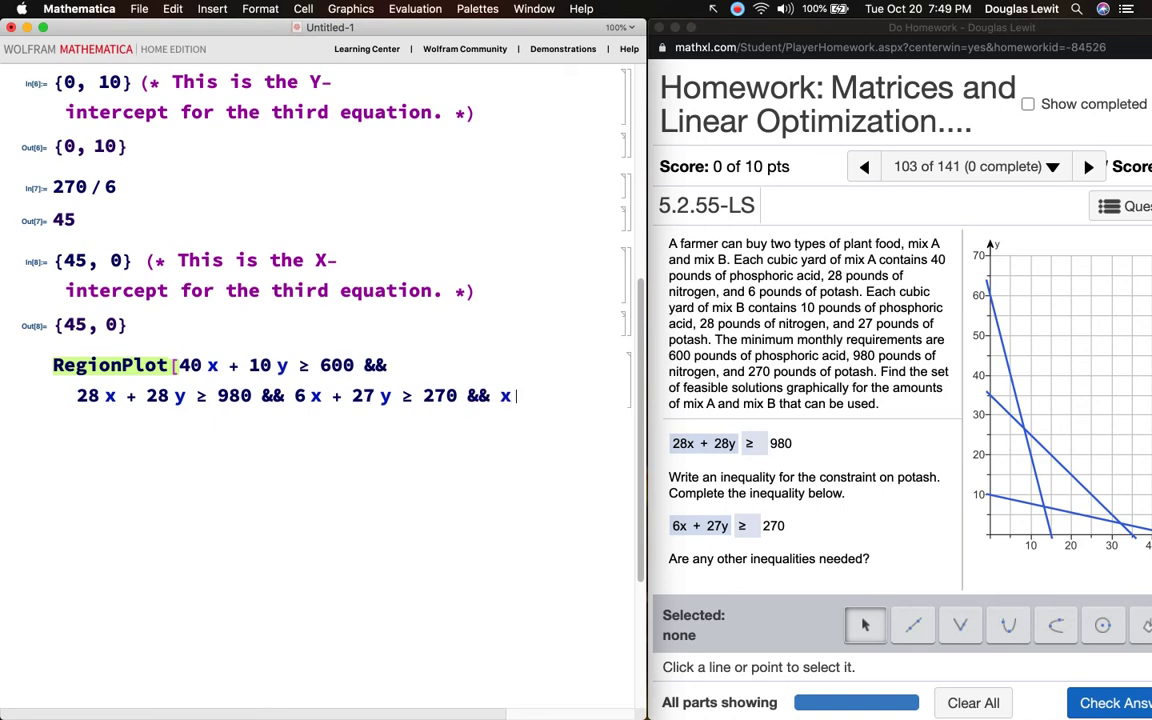
text(>=)
text( 0 && y)
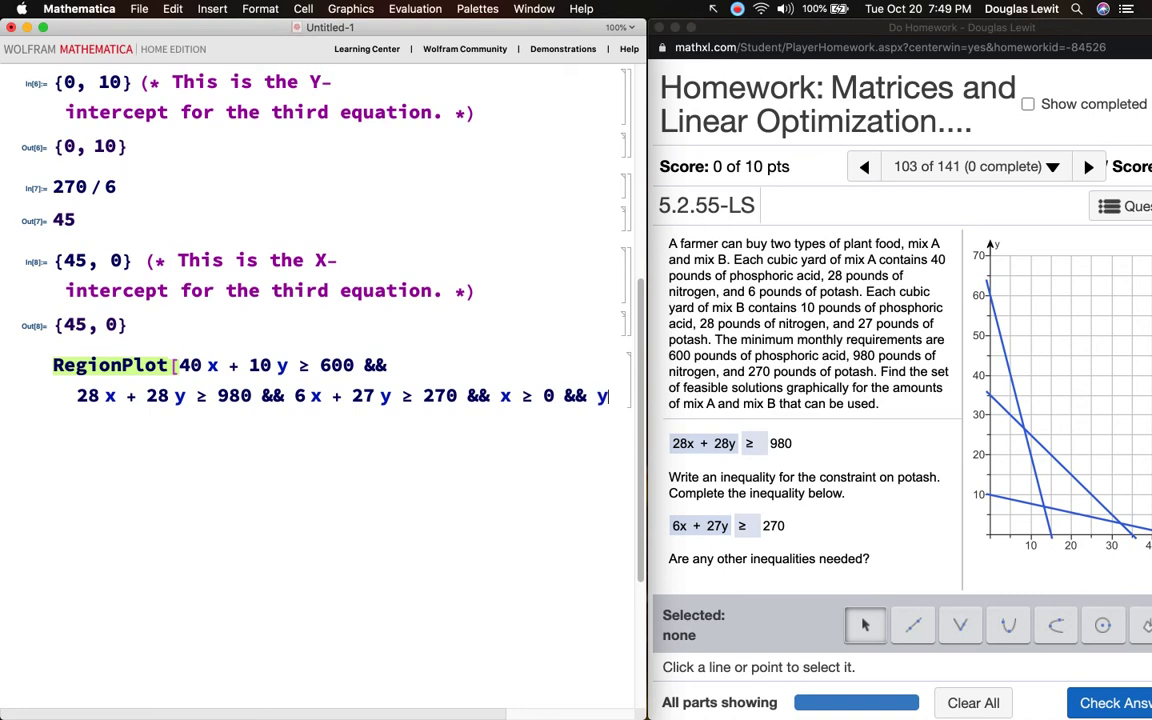
text( >= 0)
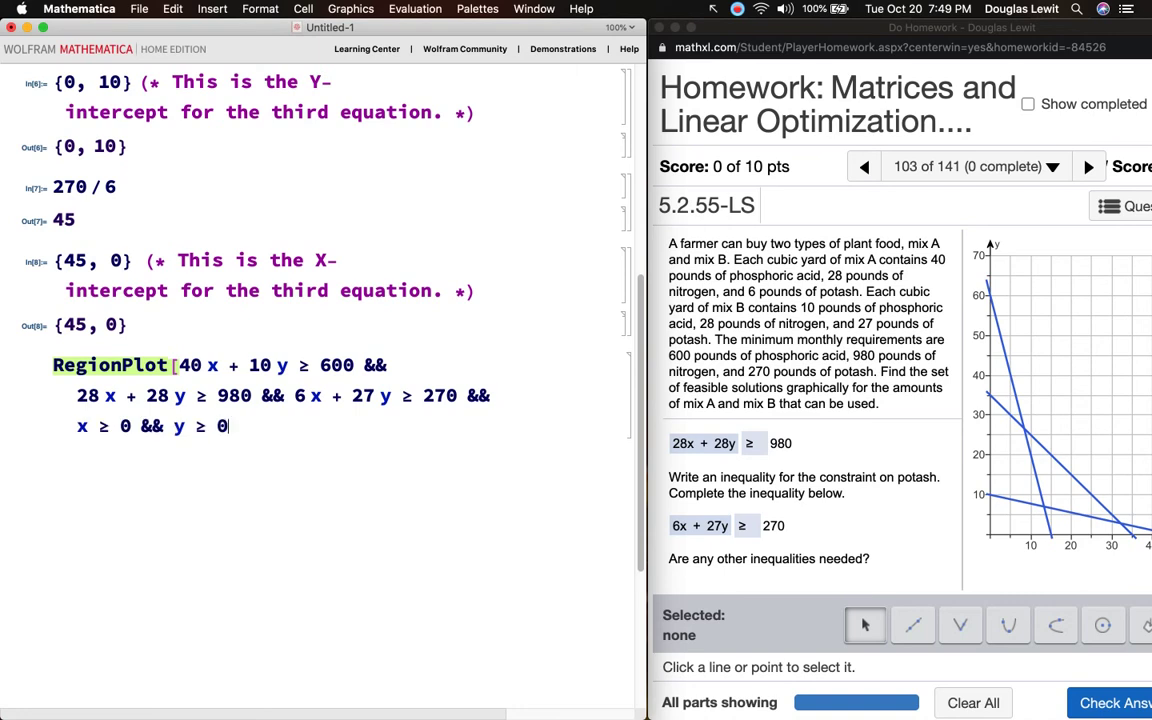
Add the plotting ranges {x, 0, 70} and {y, 0, 70} to RegionPlot, checking the extent of the homework graph
text(, {x, 0,)
drag(759, 34, 623, 35)
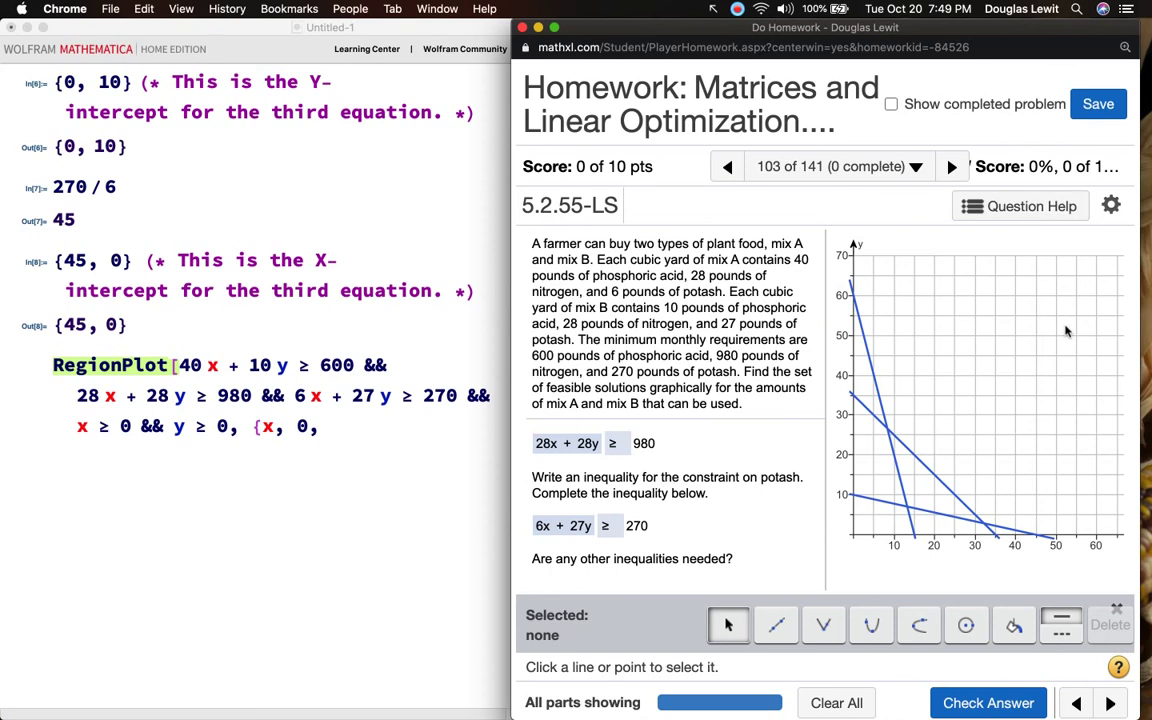
drag(665, 27, 806, 27)
click(352, 420)
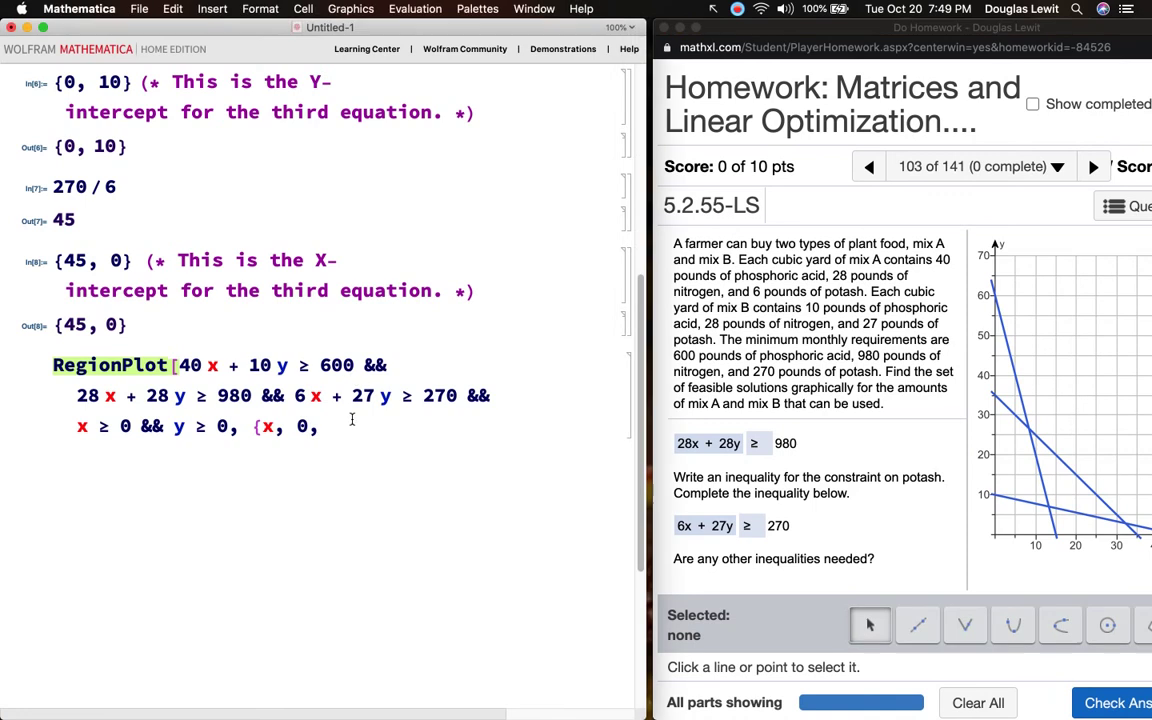
text(70}, {y, 0, 70)
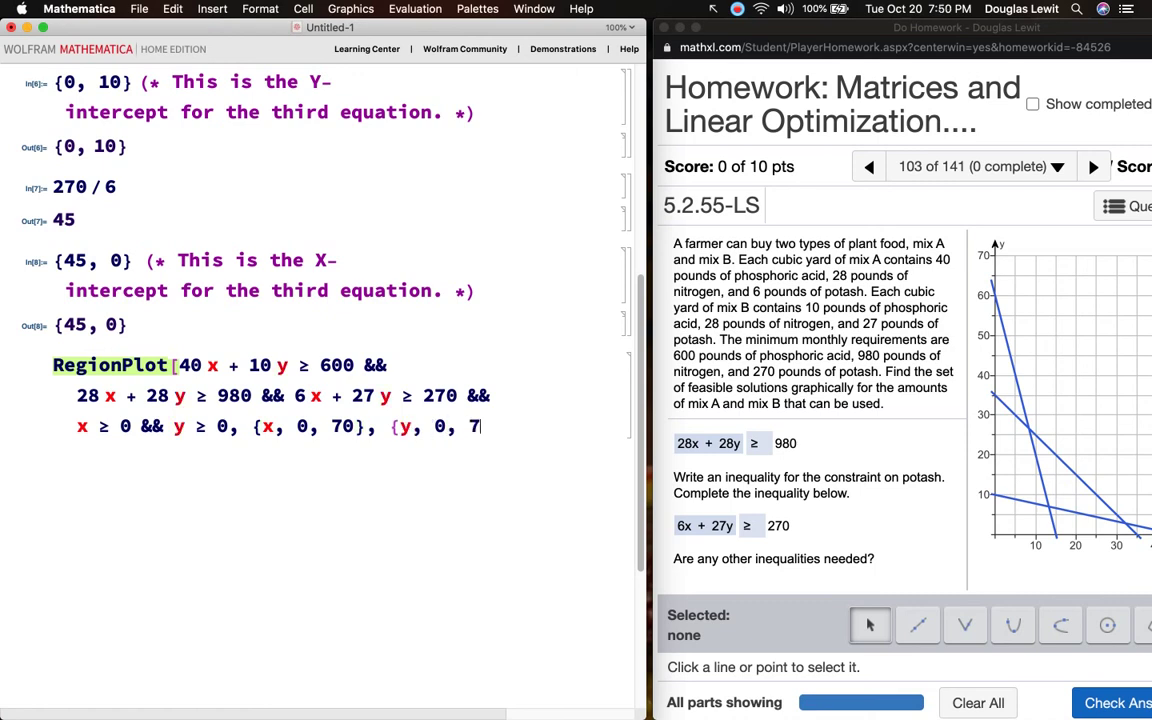
text(},)
Add the option BoundaryStyle -> {AbsoluteThickness[5], Black} to RegionPlot on a new line
key(Return)
text(BoundarySt)
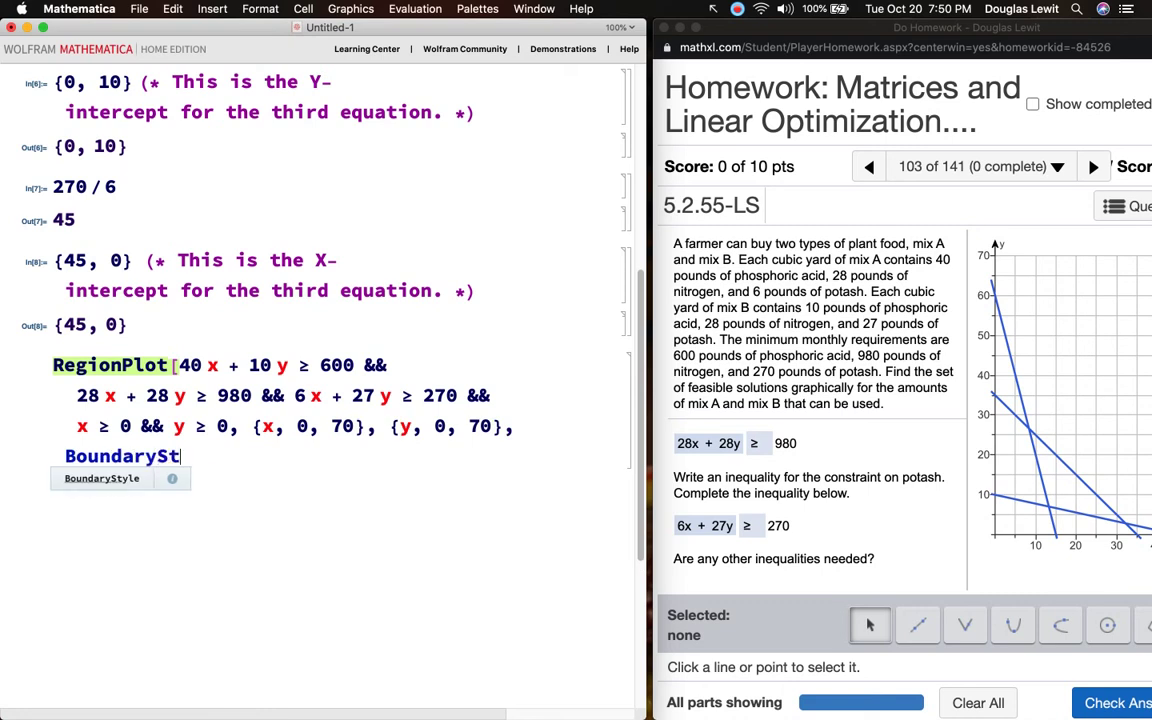
text(yle ->{Abs)
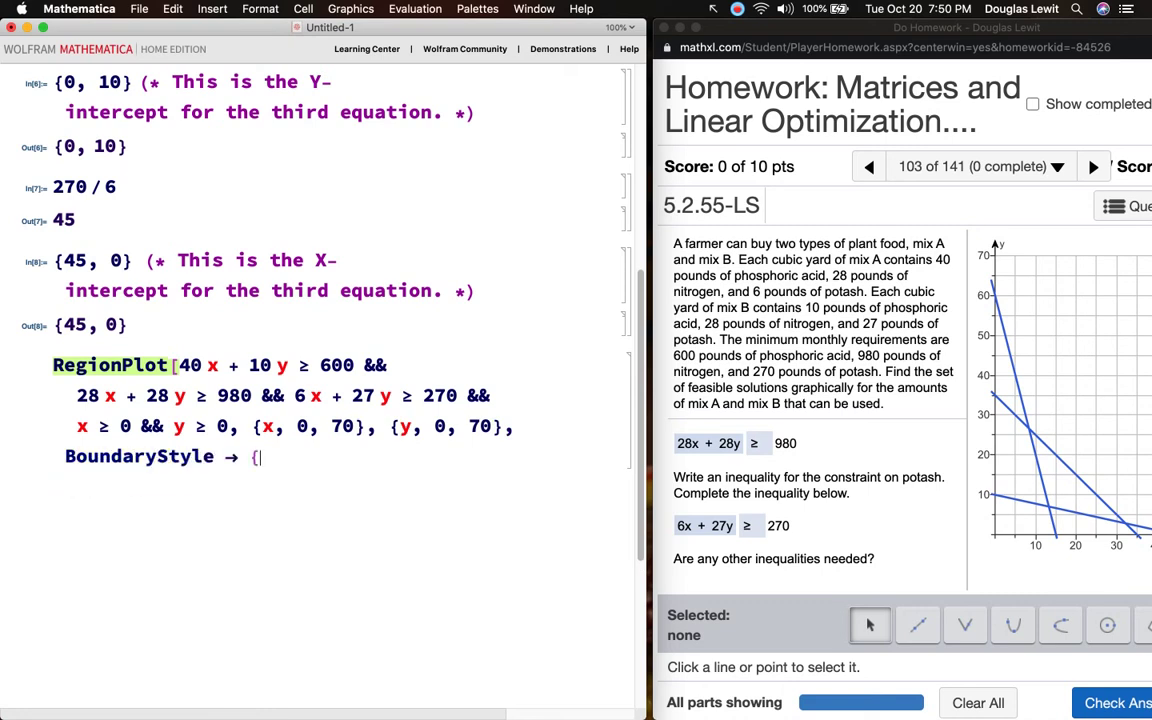
text(oluteThicknej)
key(BackSpace)
text(ss[5])
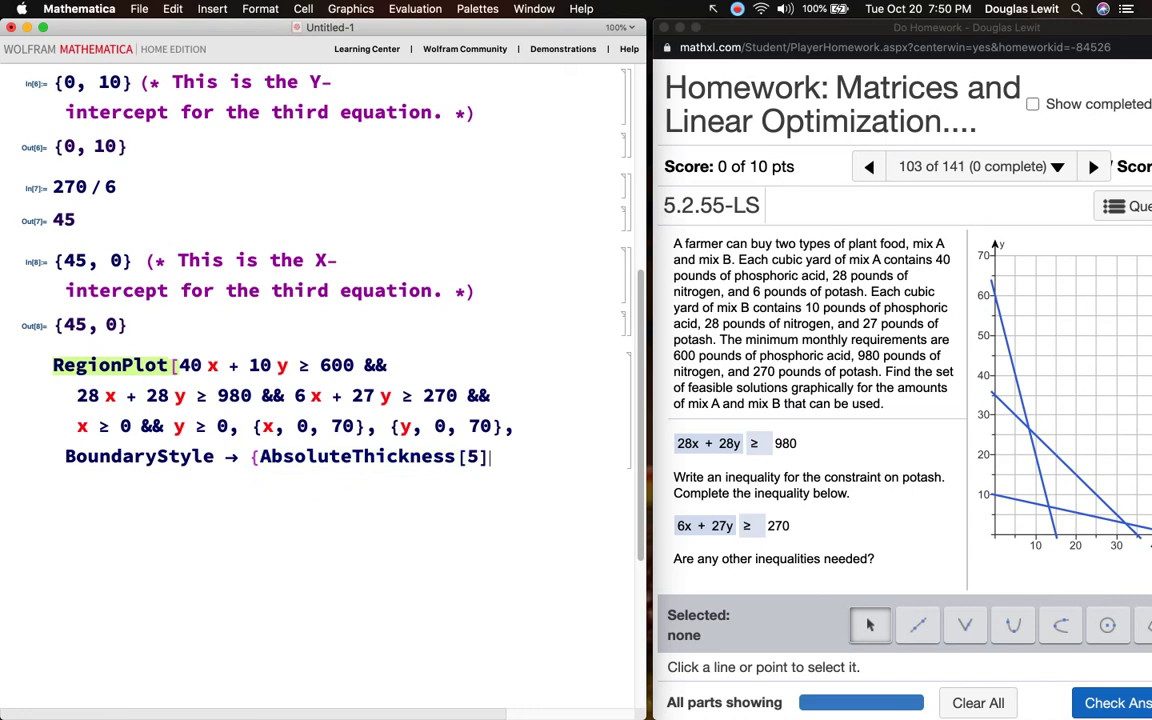
text(, Black})
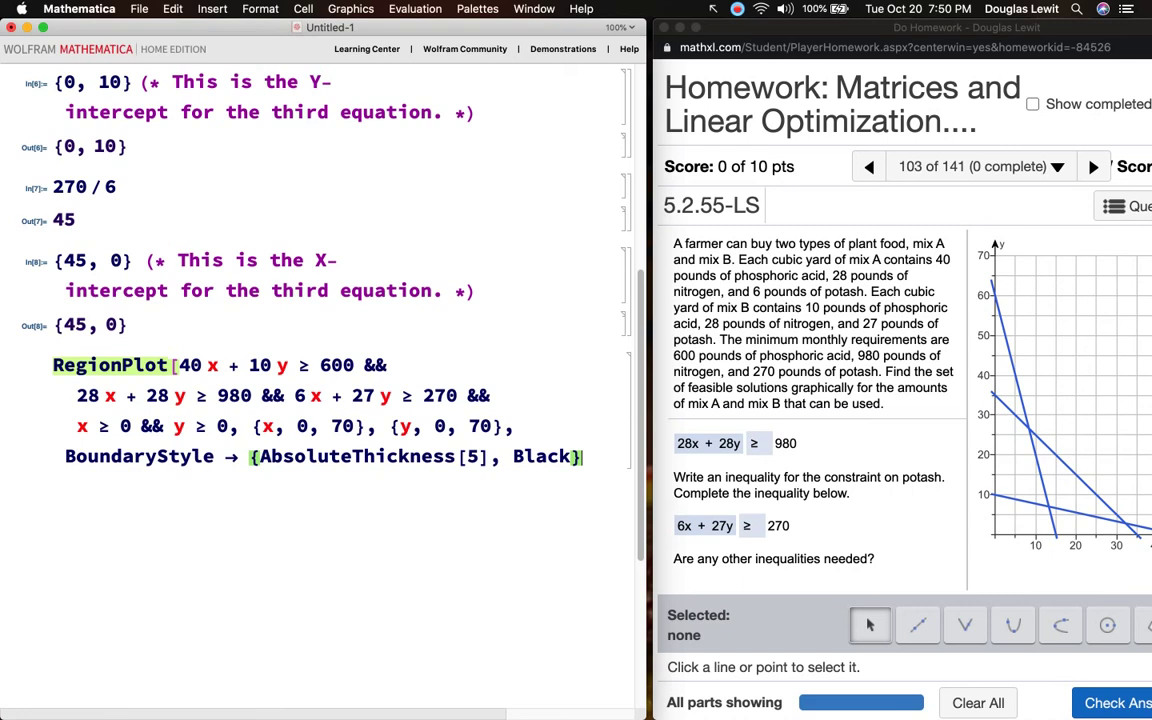
Complete RegionPlot with the option PlotStyle -> {Opacity[0.5, Pink]} and evaluate the cell
text(, PlotSty)
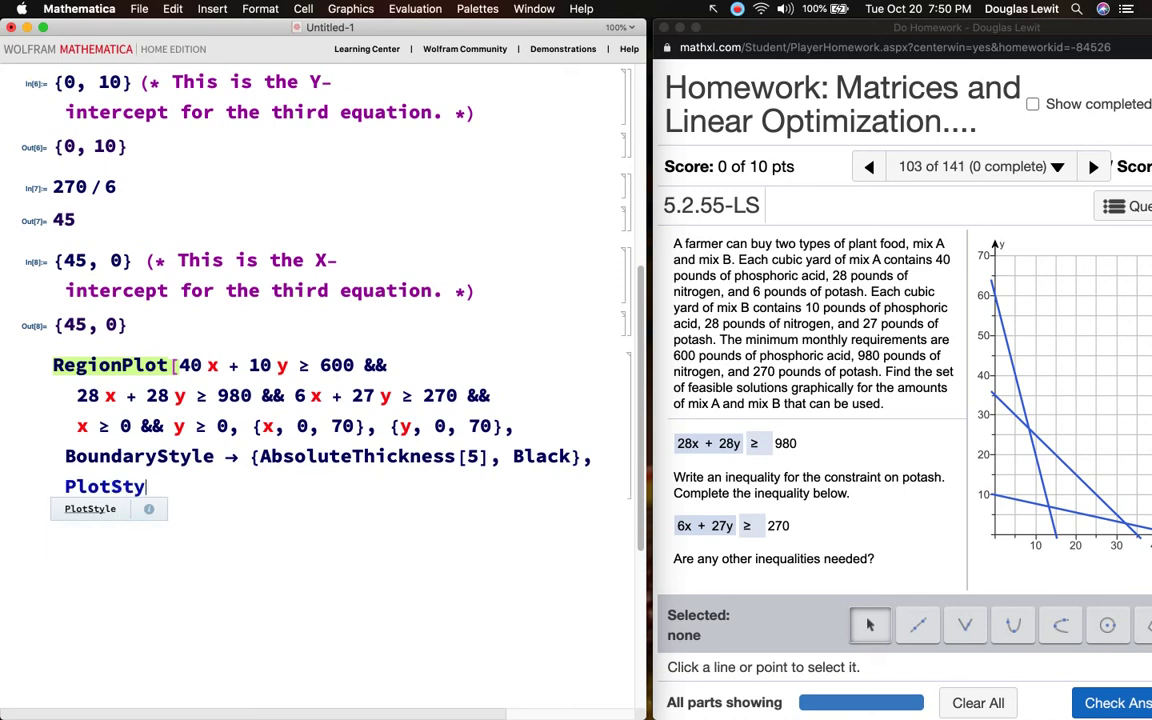
text(le -> )
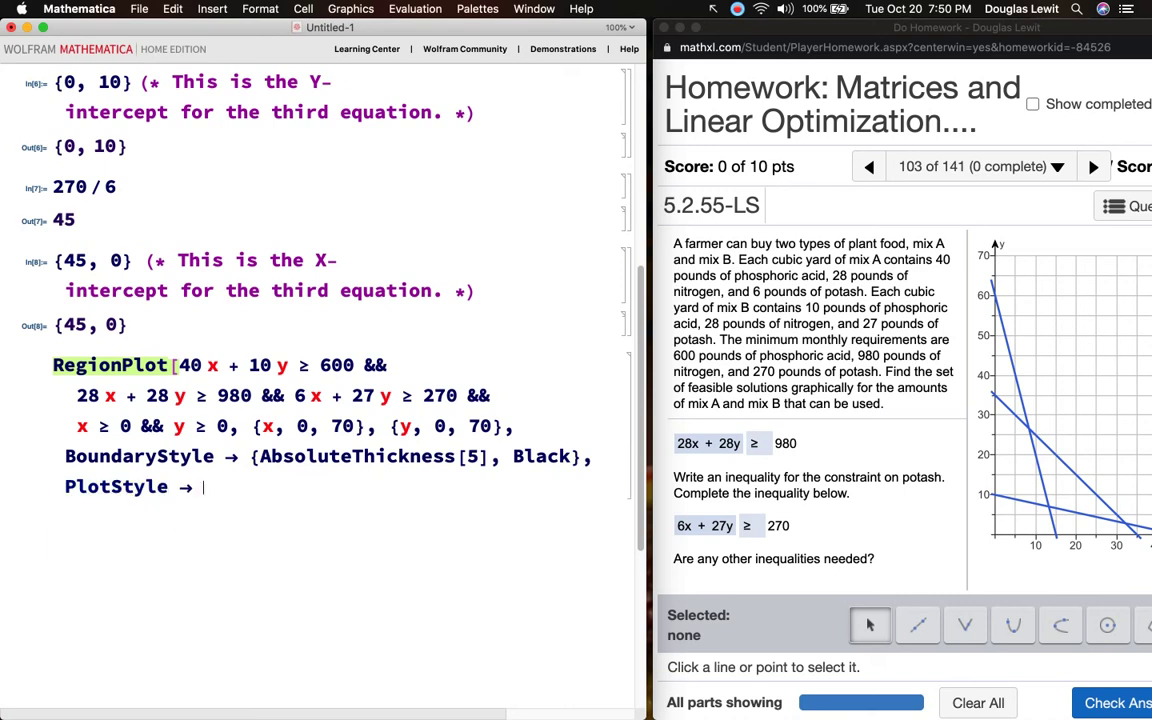
text({Opacity)
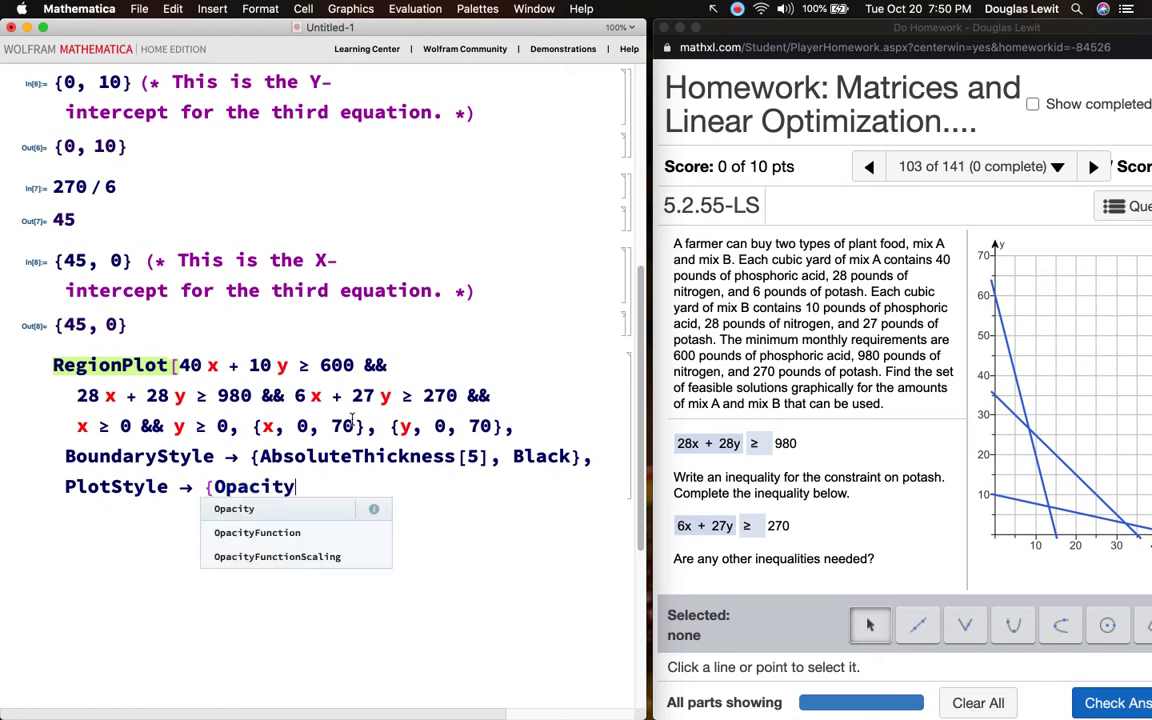
text([0.5)
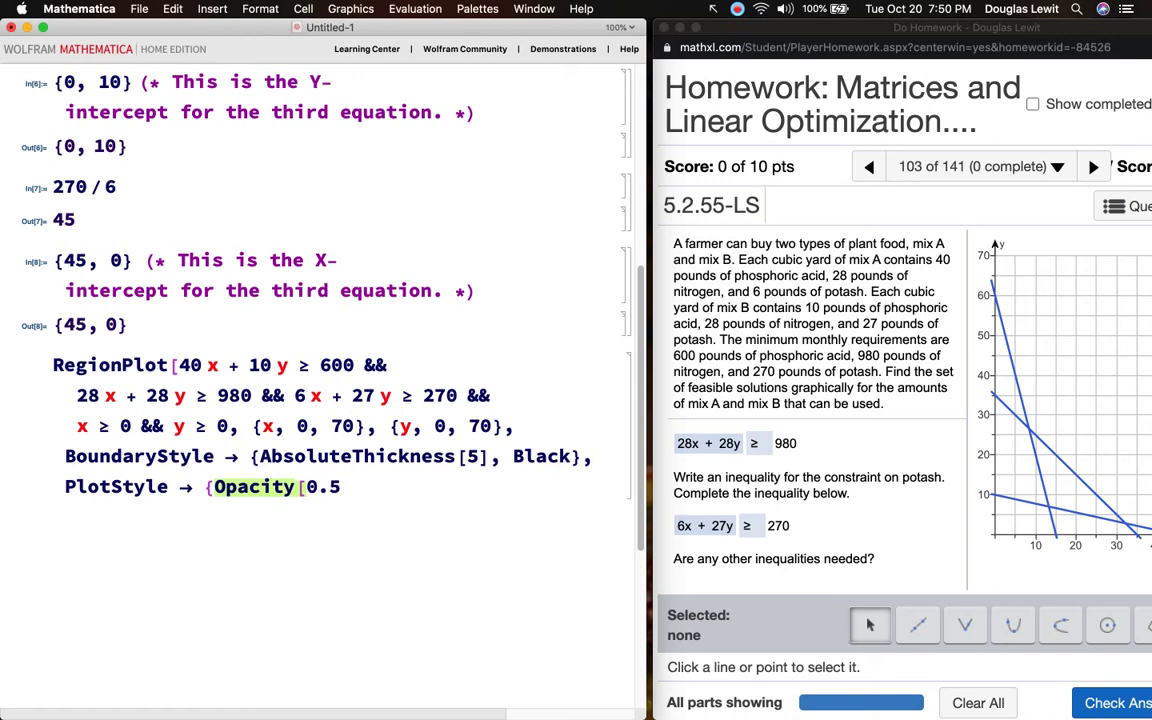
text(, Pin)
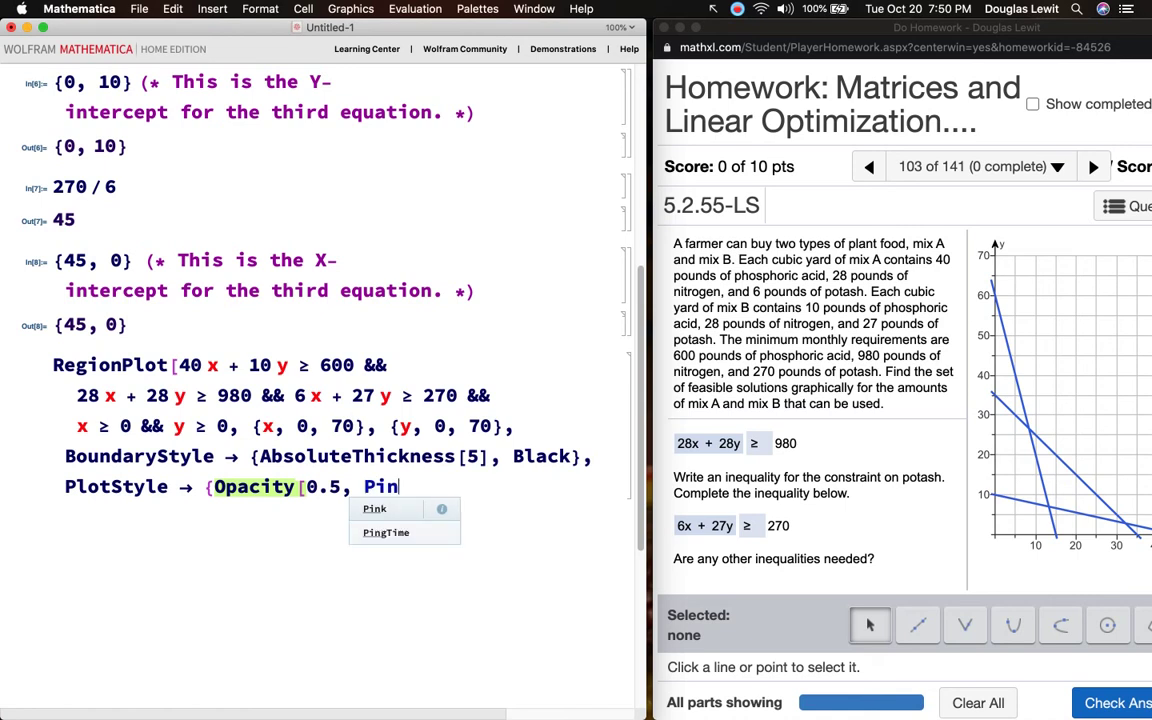
text(k]}])
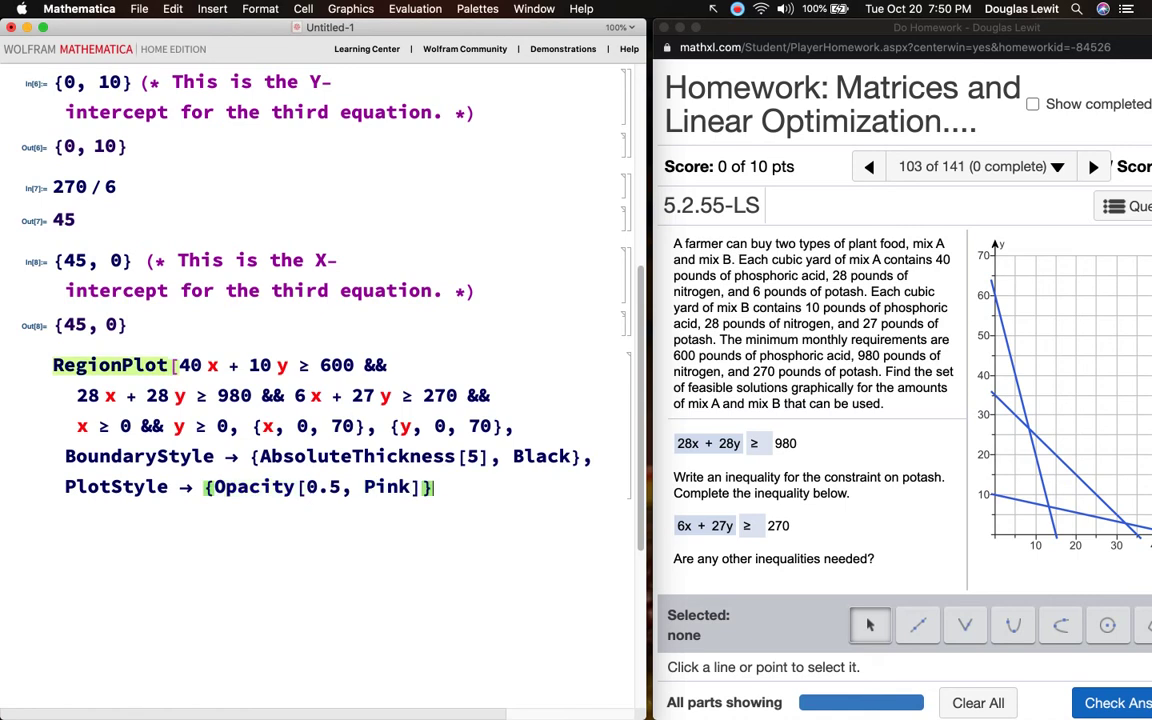
key(shift+Return)
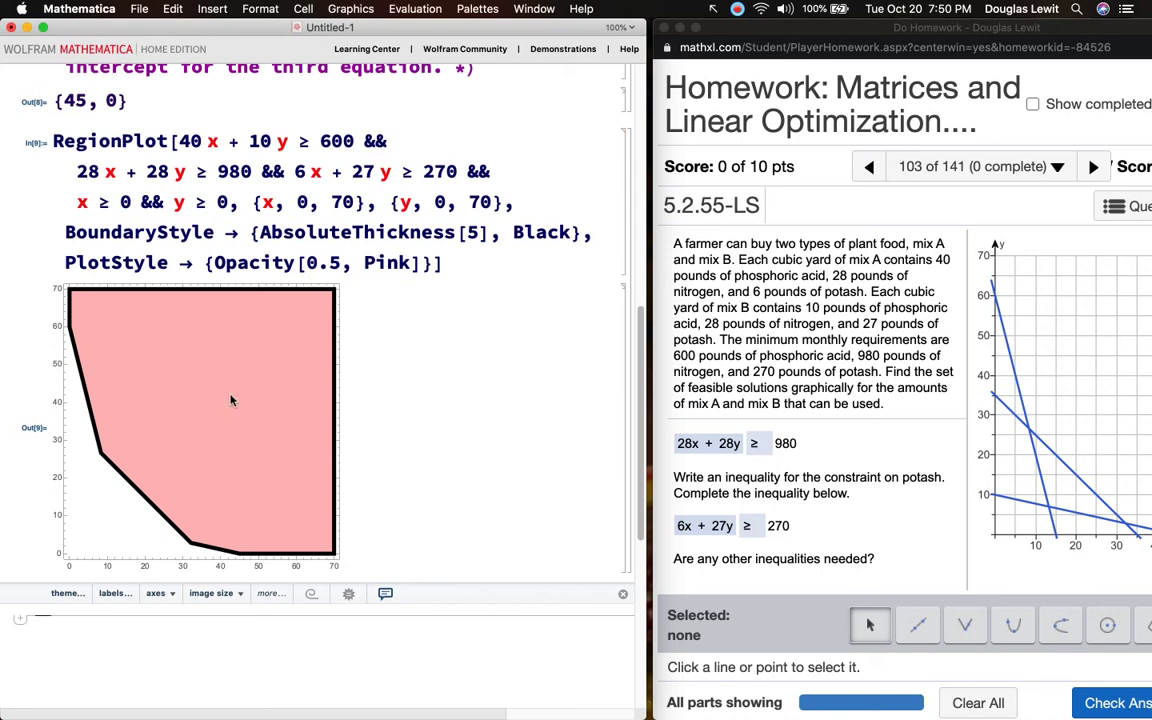
Change the region's fill color to Yellow in PlotStyle and evaluate the RegionPlot cell again
click(411, 264)
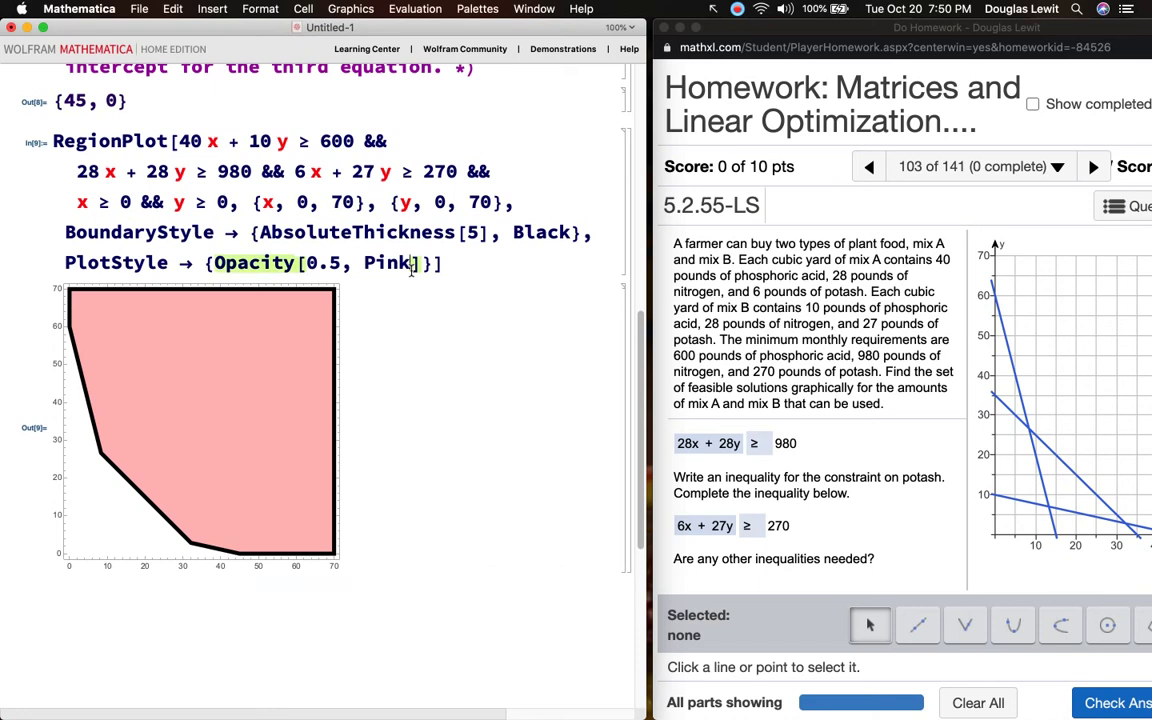
key(BackSpace)
key(BackSpace)
key(BackSpace)
key(BackSpace)
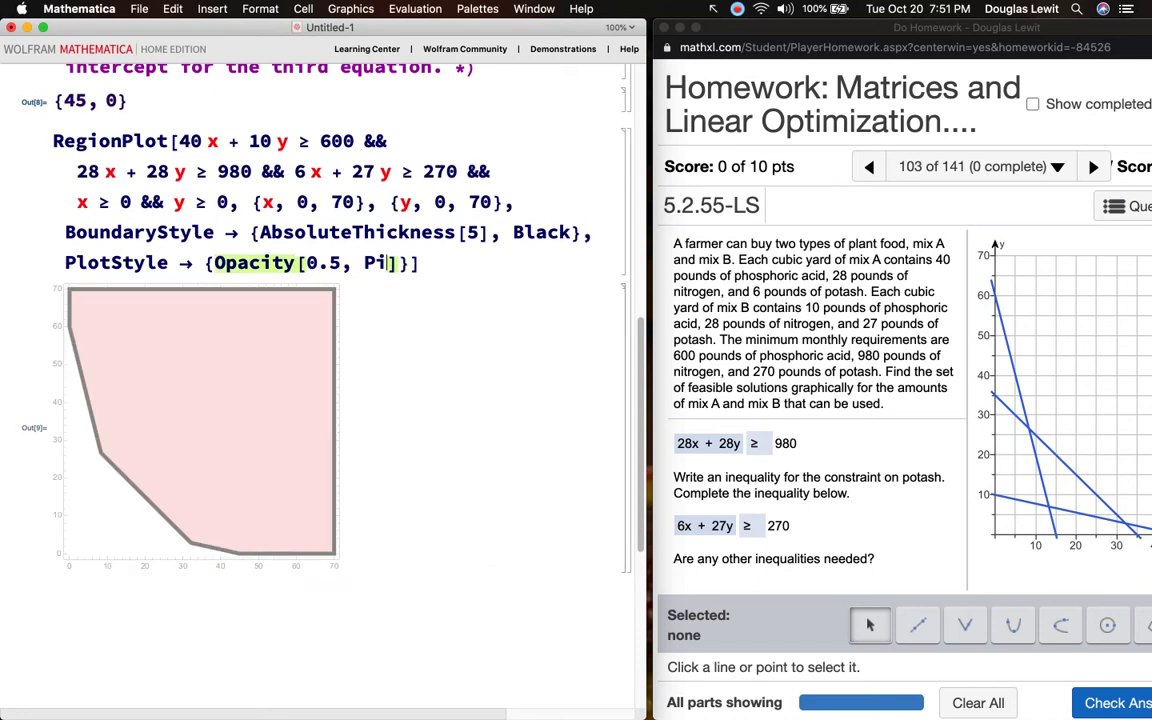
text(Yellow)
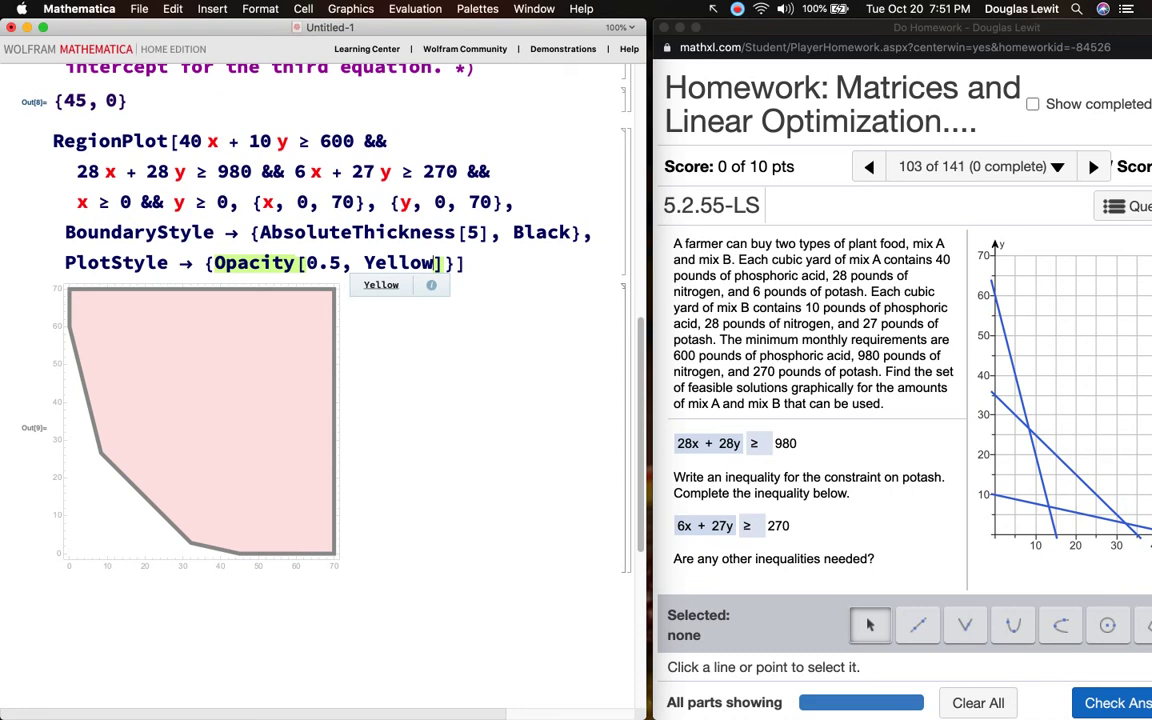
key(shift+Return)
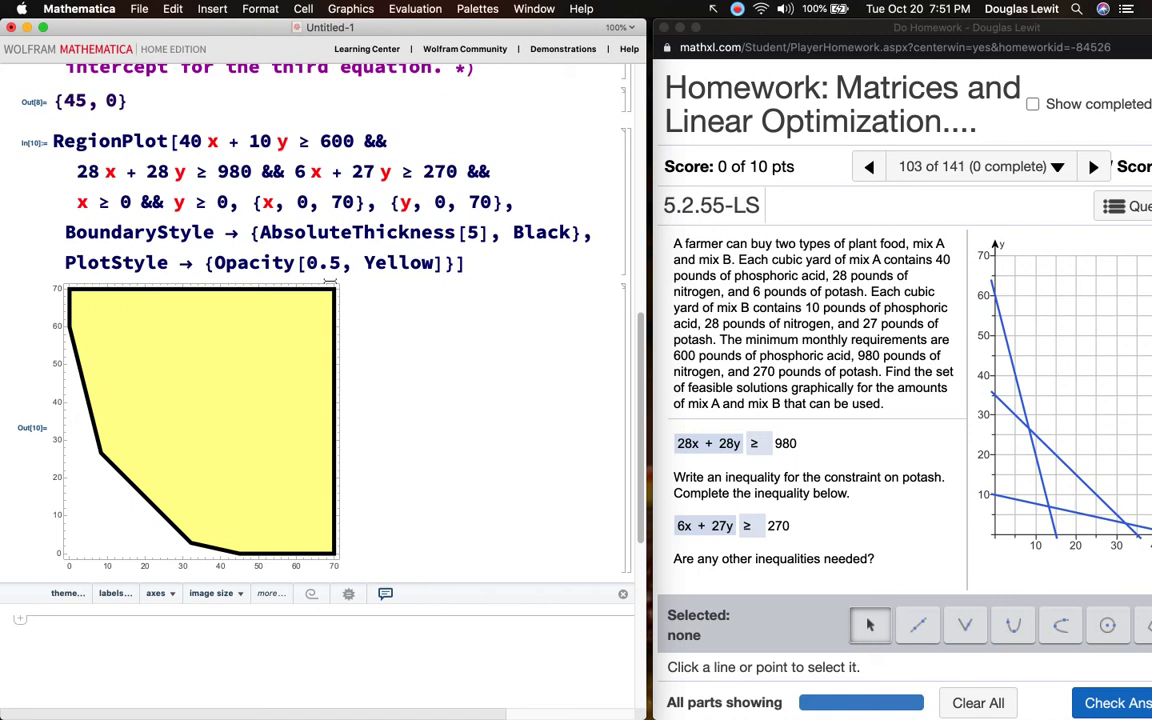
Append the phosphoric acid line after the RegionPlot expression as Plot[(600 - 40 x)/10, {x, 0, 70}], followed by a comma
click(511, 263)
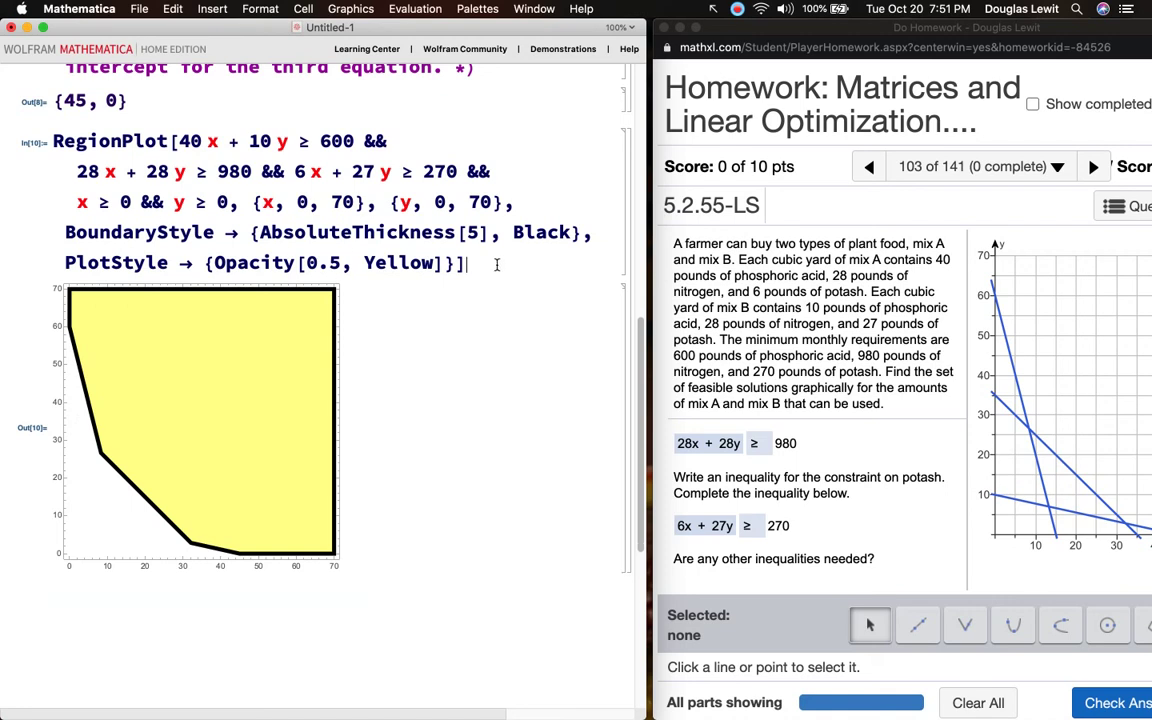
text(,)
key(Return)
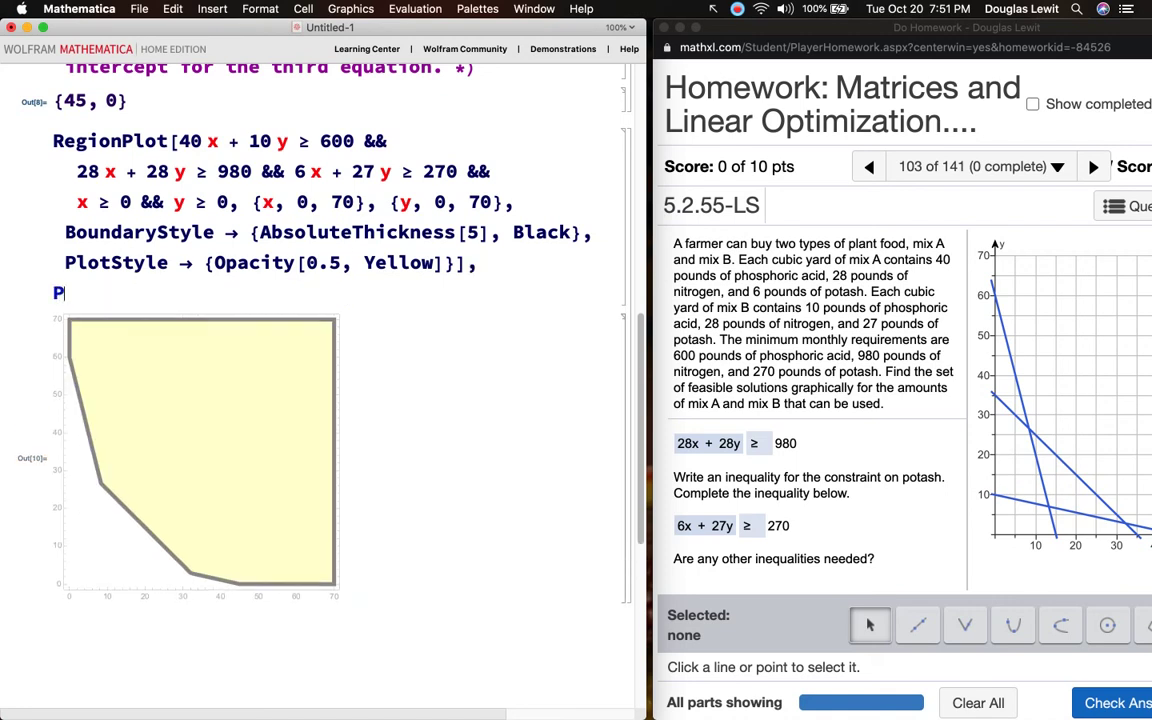
text(Plot[)
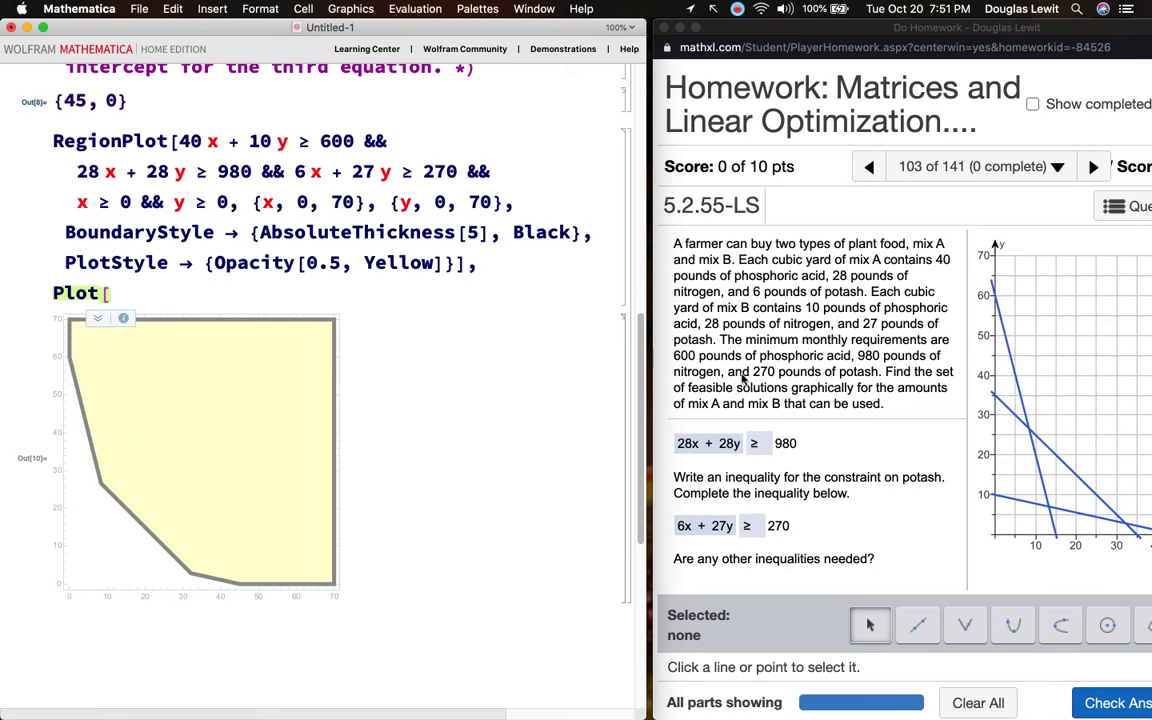
scroll(785, 462, up, 2)
scroll(785, 462, up, 2)
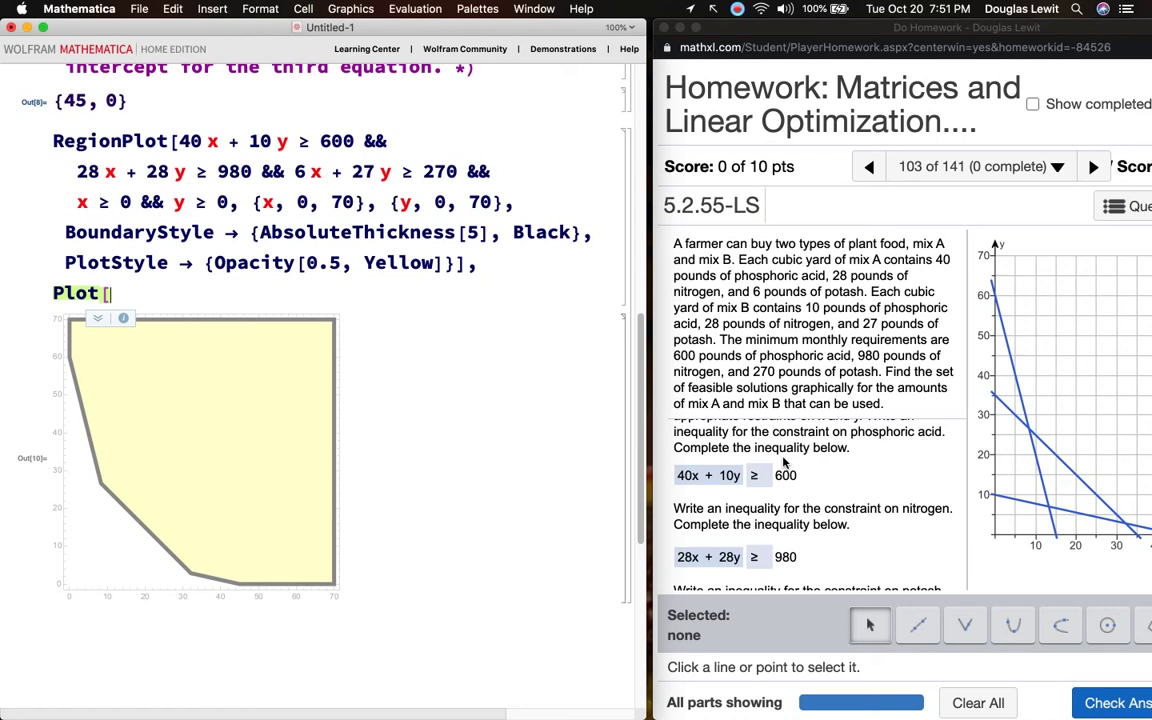
text((600)
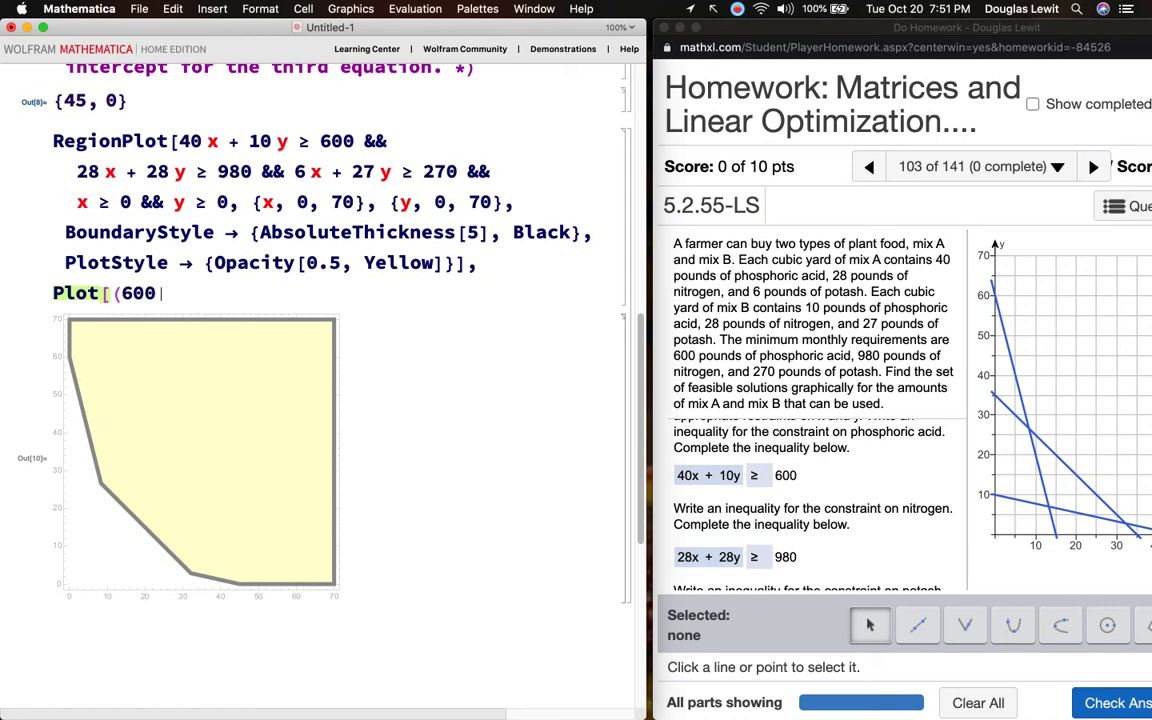
text( - 40 x) / 10,)
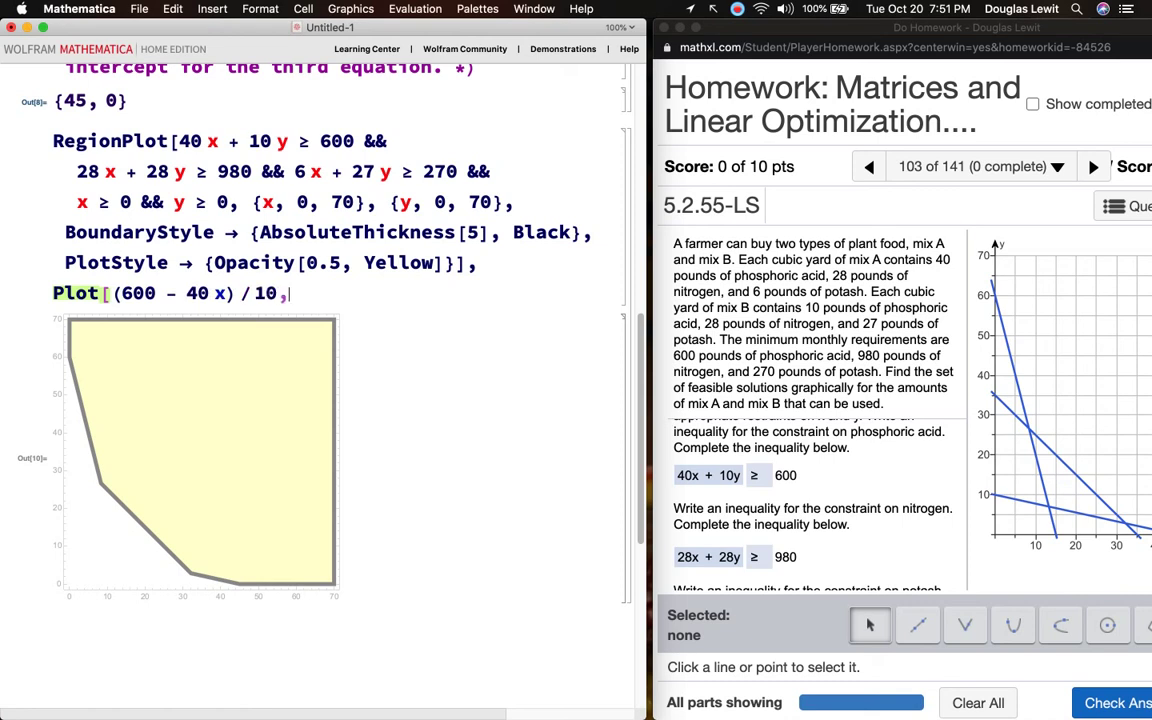
text( {x, 0, 70})
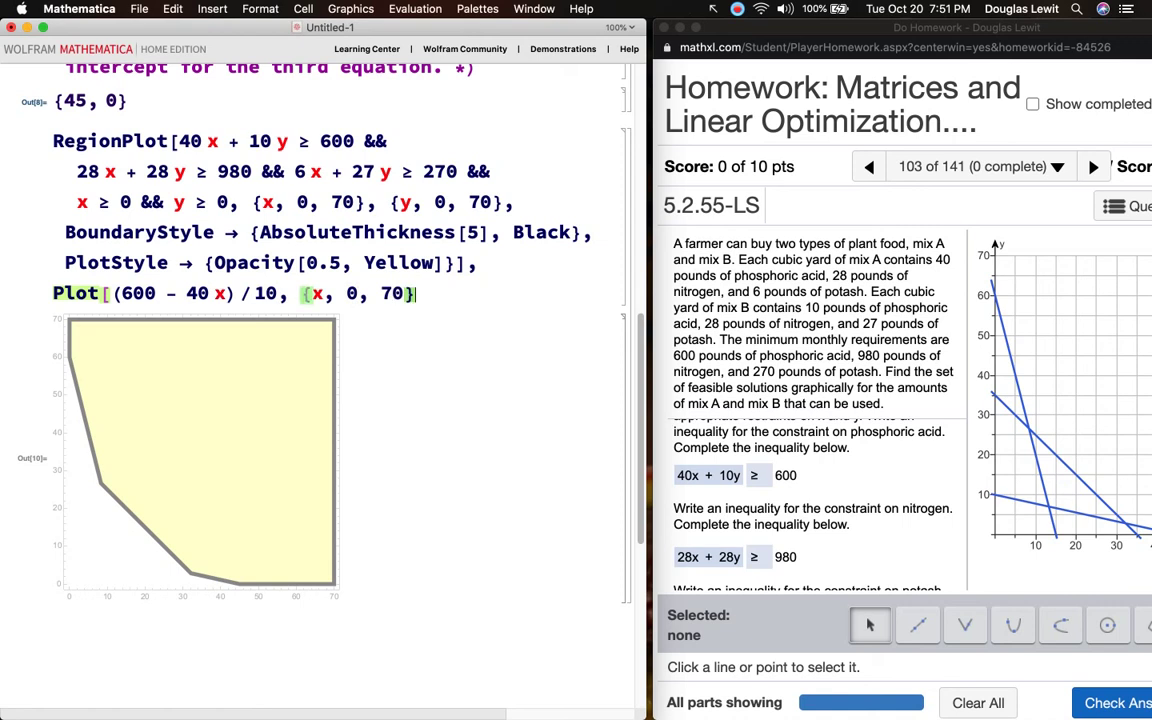
text(],)
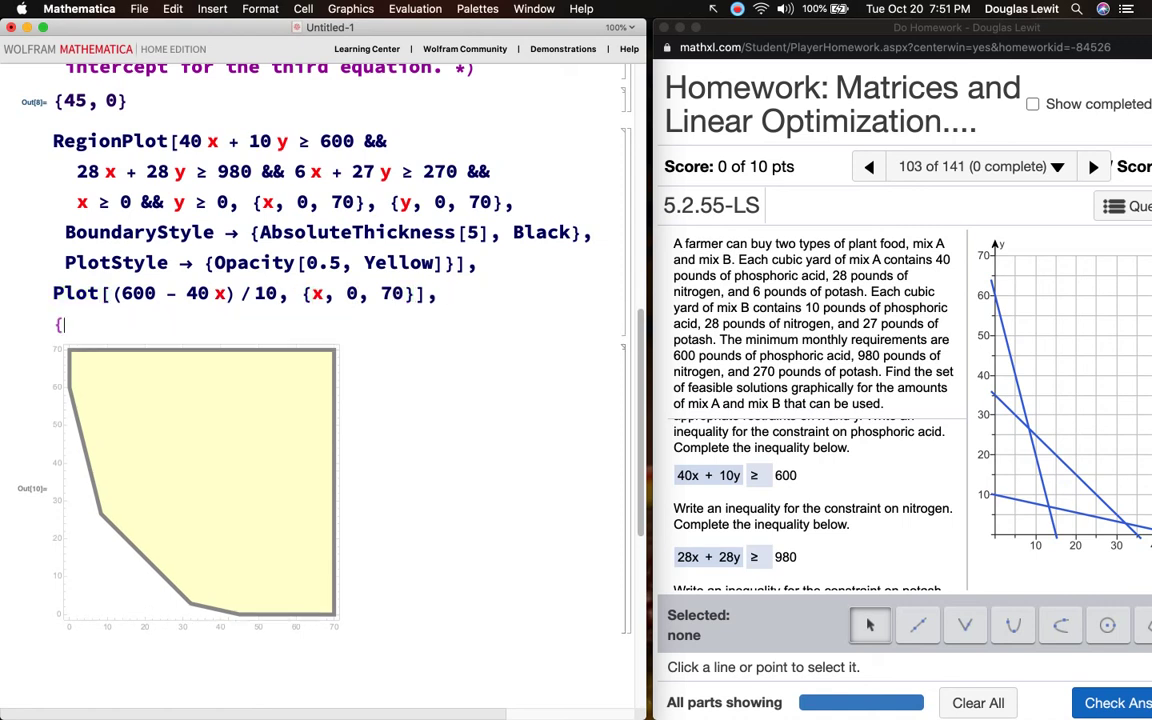
Append the nitrogen line on a new line as Plot[(980 - 28 x)/28, {x, 0, 70}], followed by a comma
key(Return)
text(Plot[)
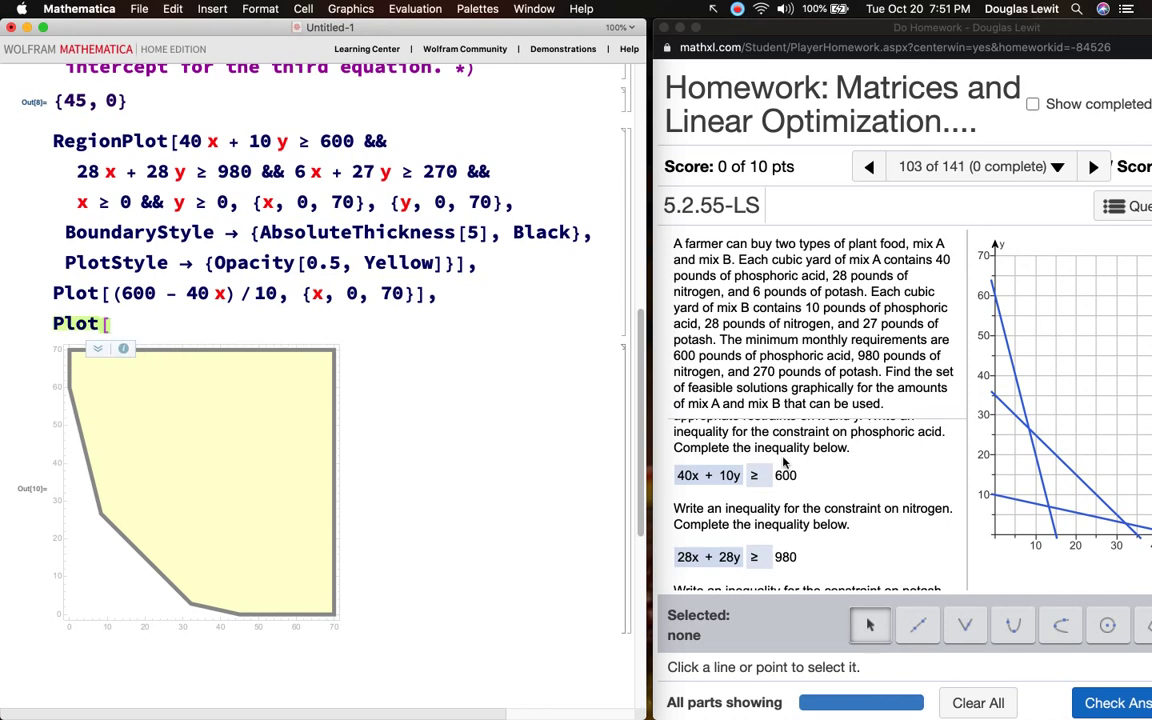
text((980 - 28 x)
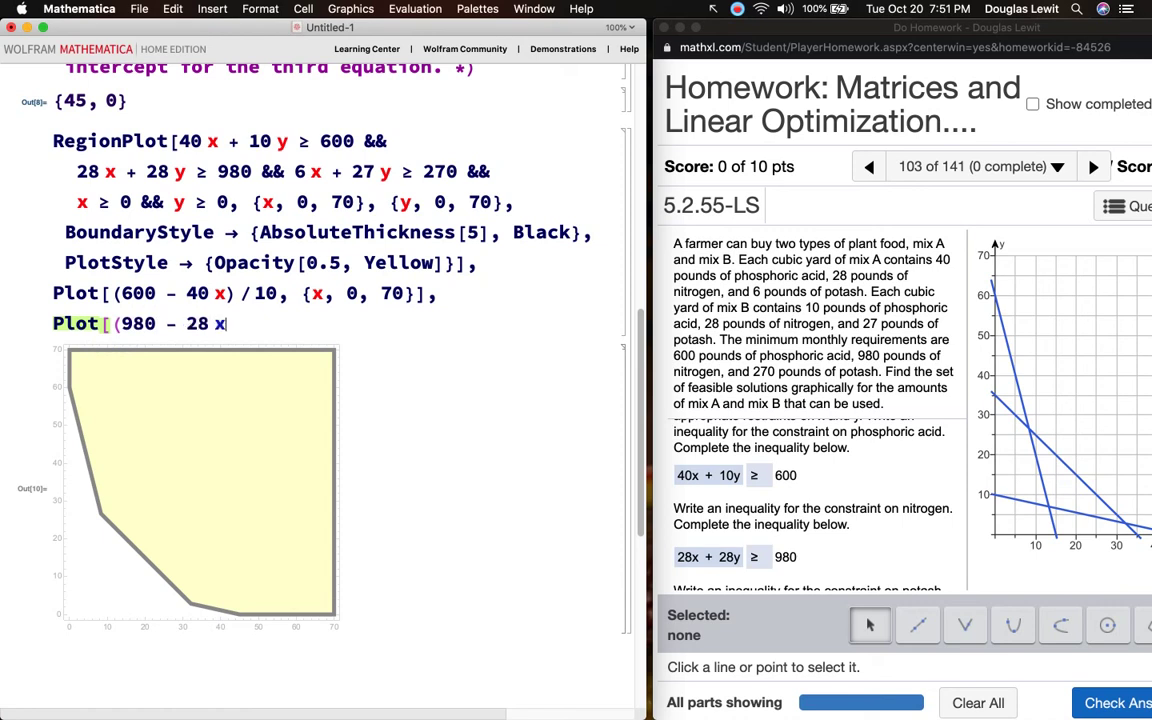
text() / 28, {x,)
text(0, )
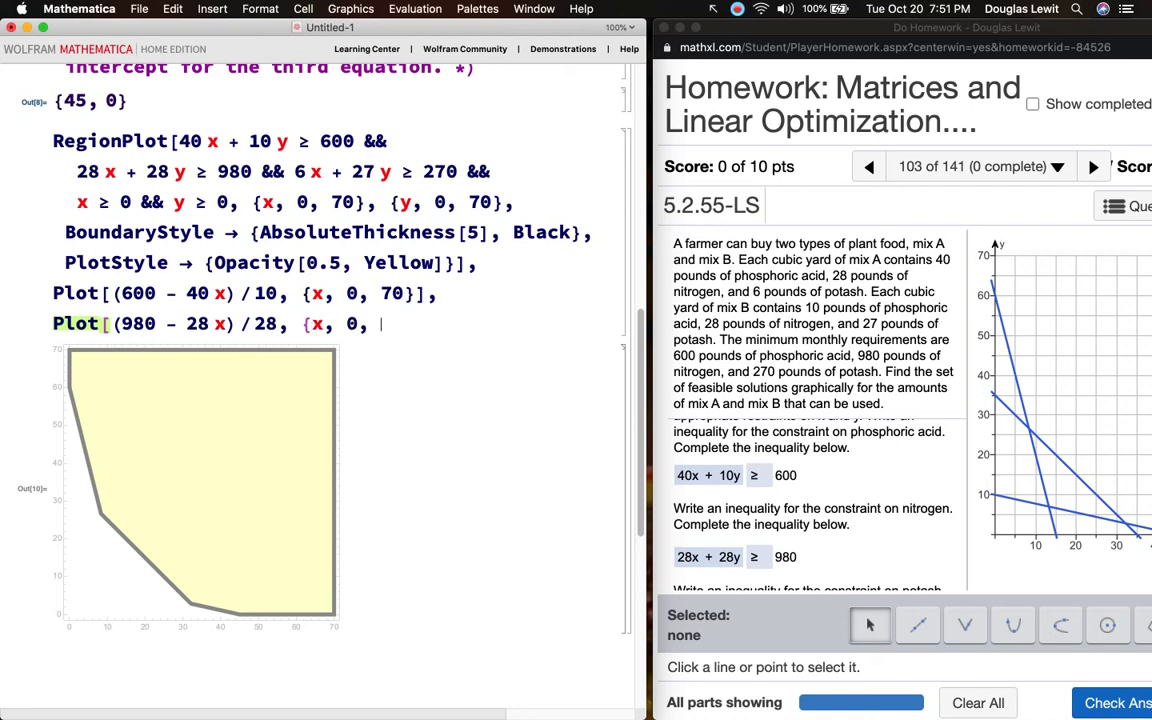
text(70}],)
Append the potash line on a new line as Plot[(270 - 6 x)/27, {x, 0, 70}]
key(Return)
text(Plot[{)
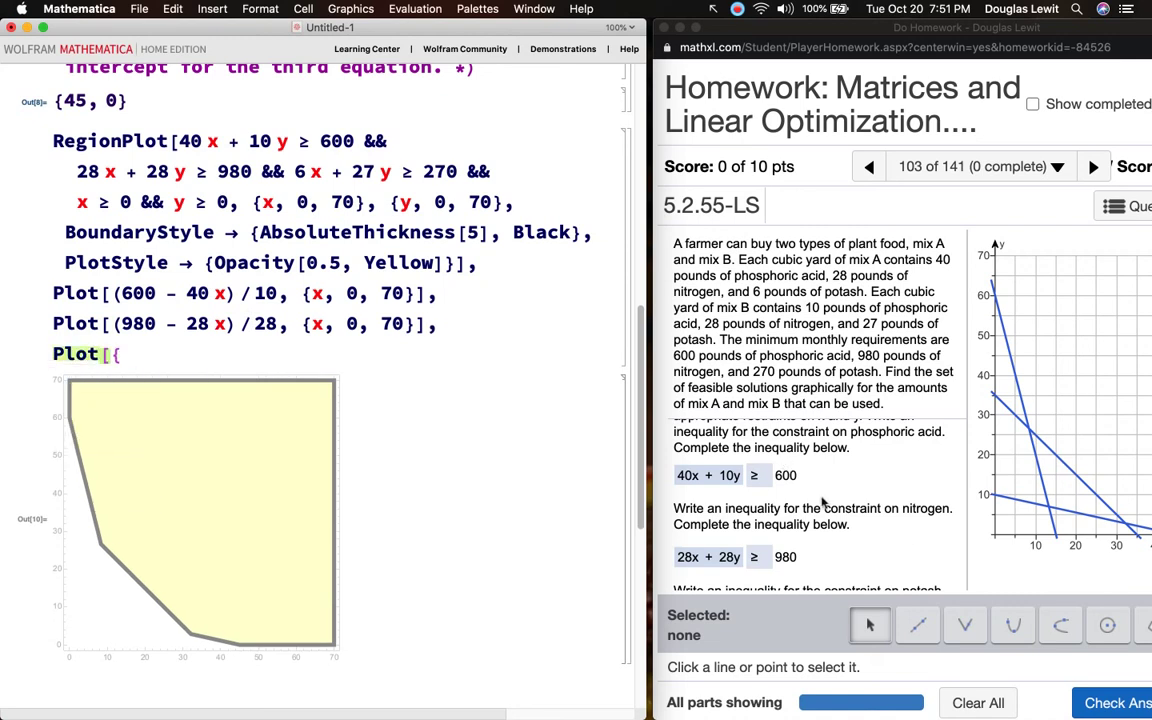
scroll(841, 463, down, 5)
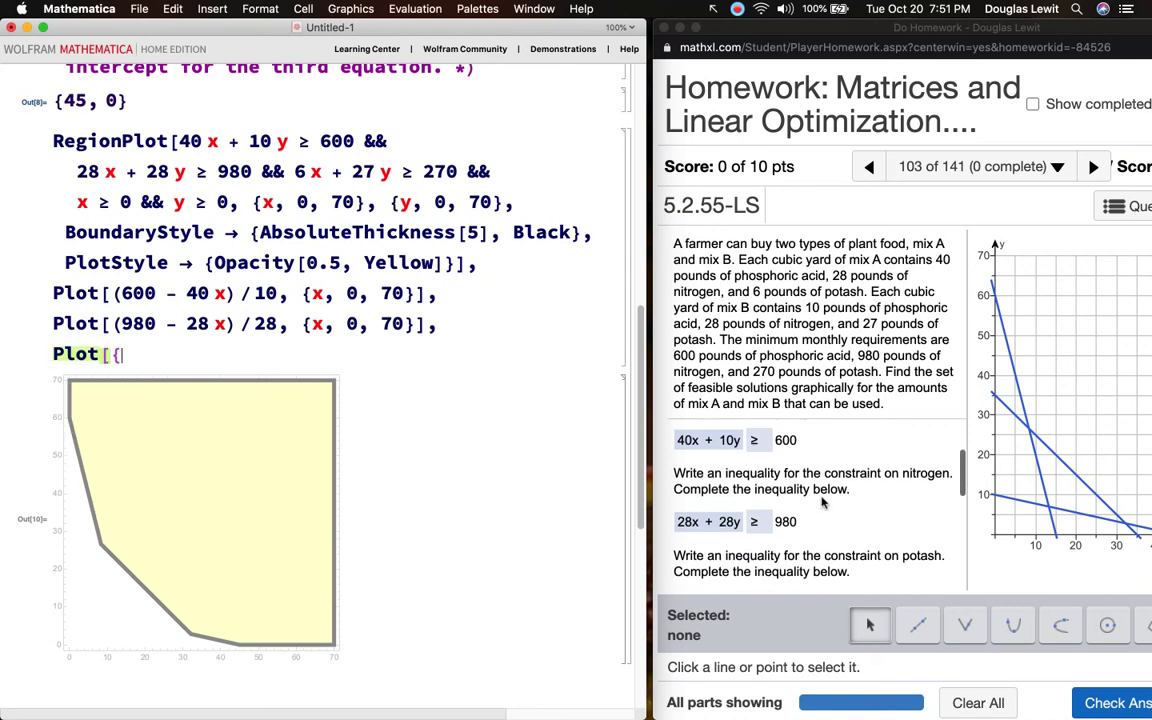
text(270)
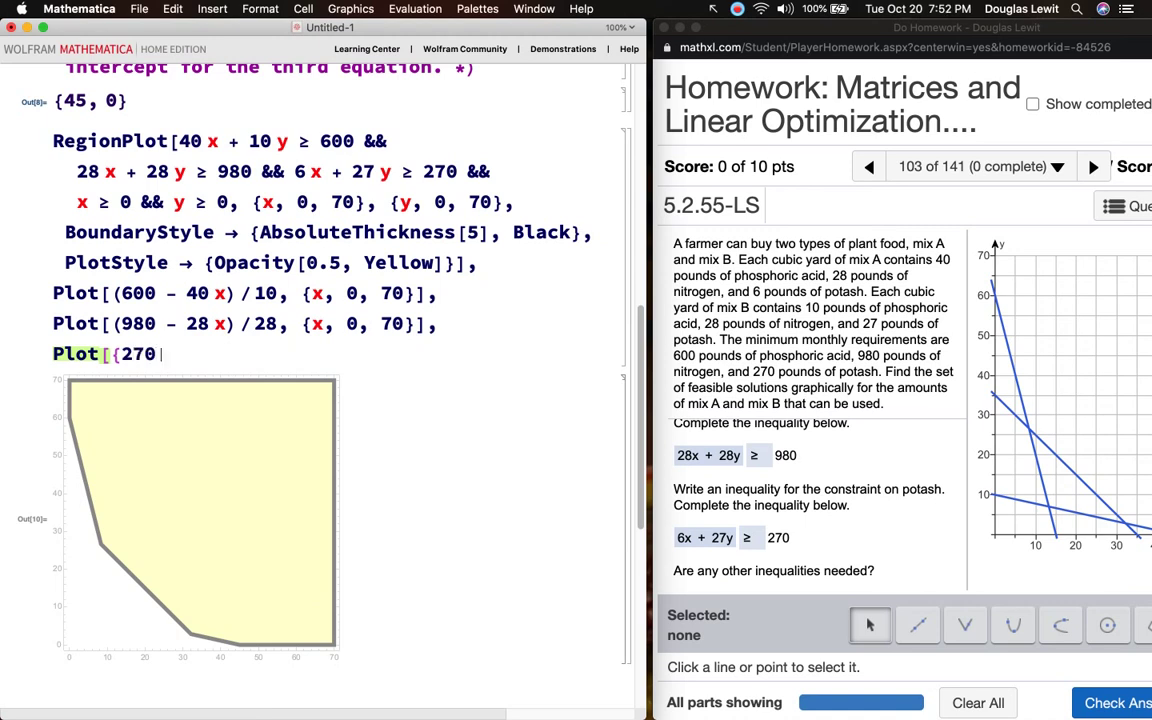
key(BackSpace)
key(BackSpace)
key(BackSpace)
key(BackSpace)
text((270 - 6 x) / 27, {x, )
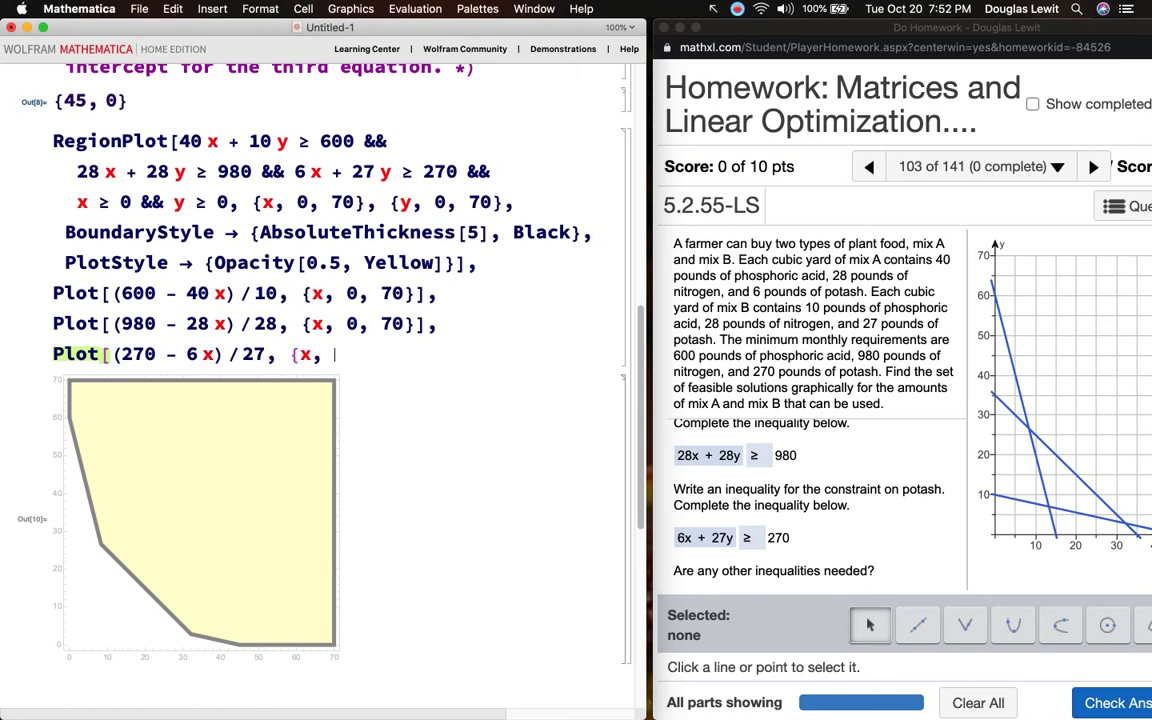
text(0, 70}])
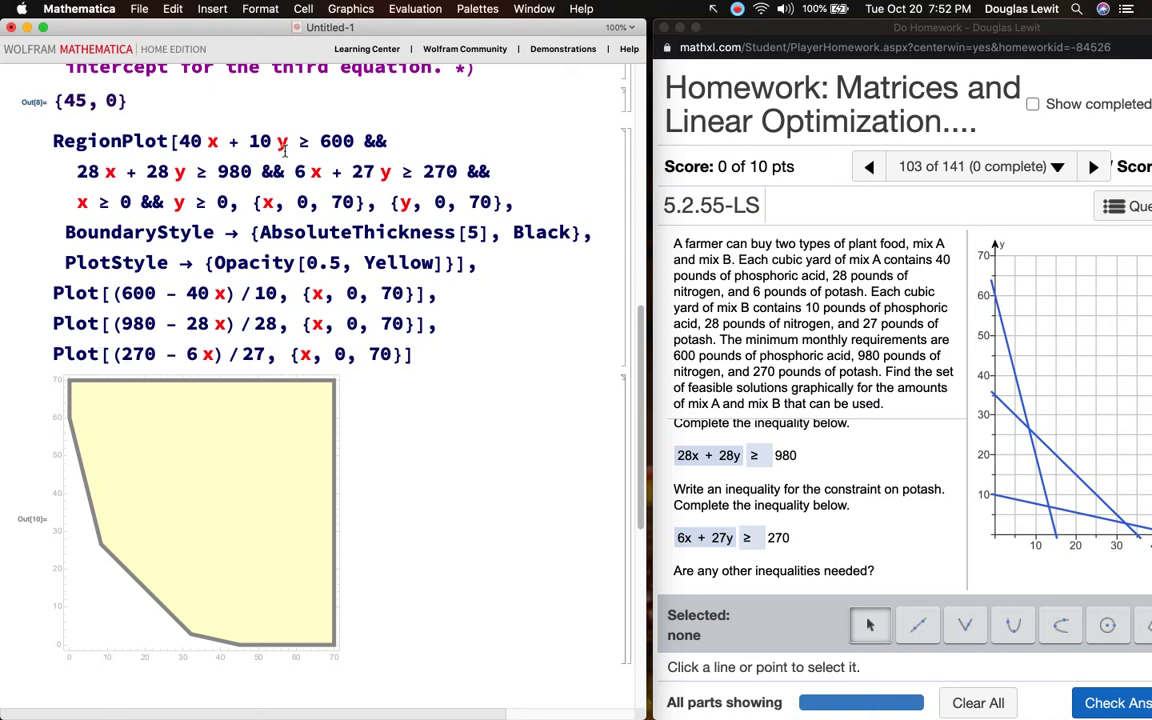
Wrap the RegionPlot and the three Plot expressions in a single Show[...] and evaluate the combined graph
click(53, 141)
text(Show[)
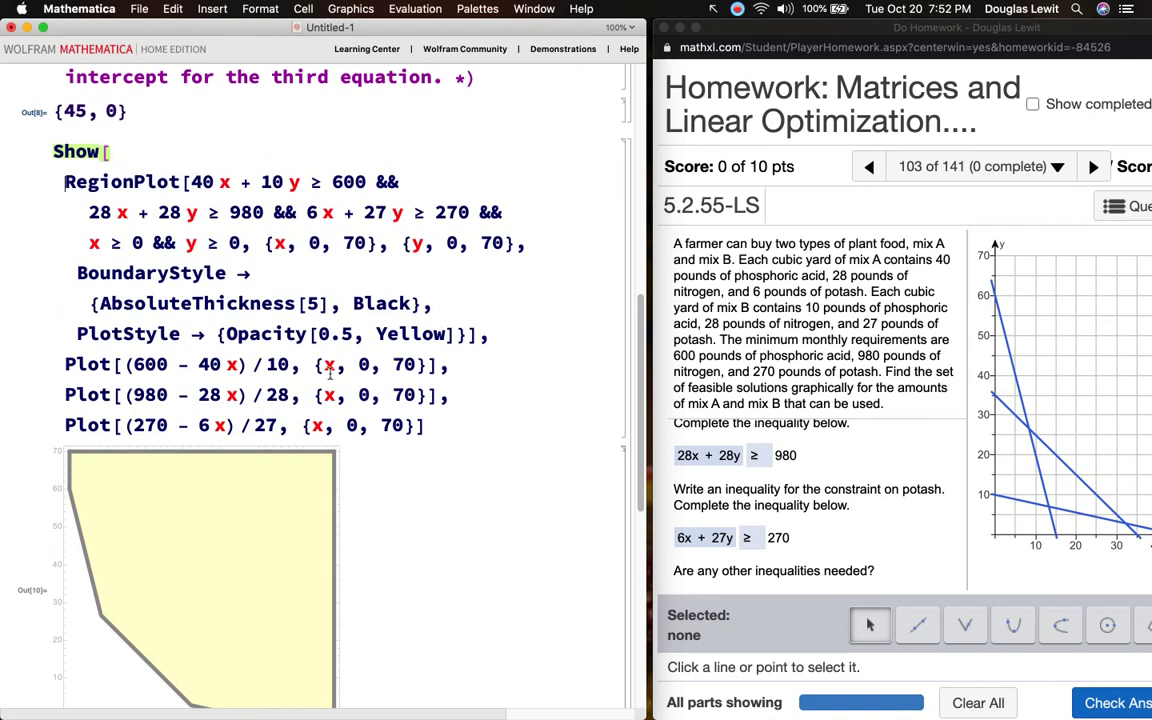
key(shift+Return)
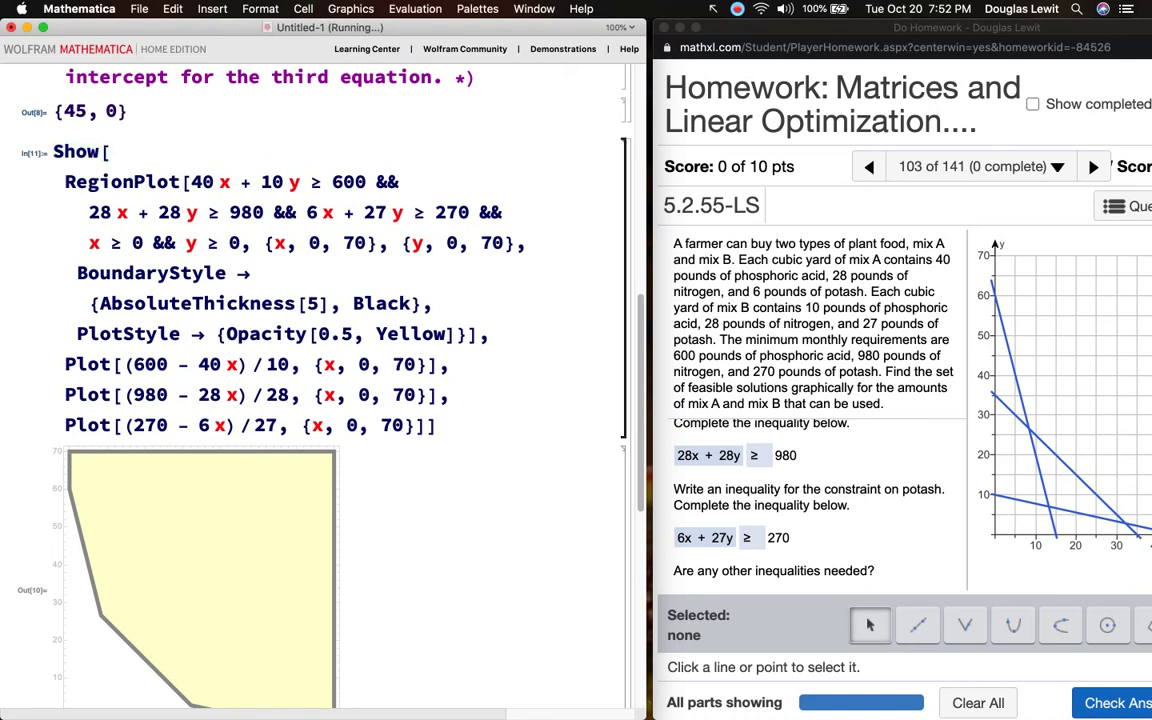
scroll(421, 484, down, 1)
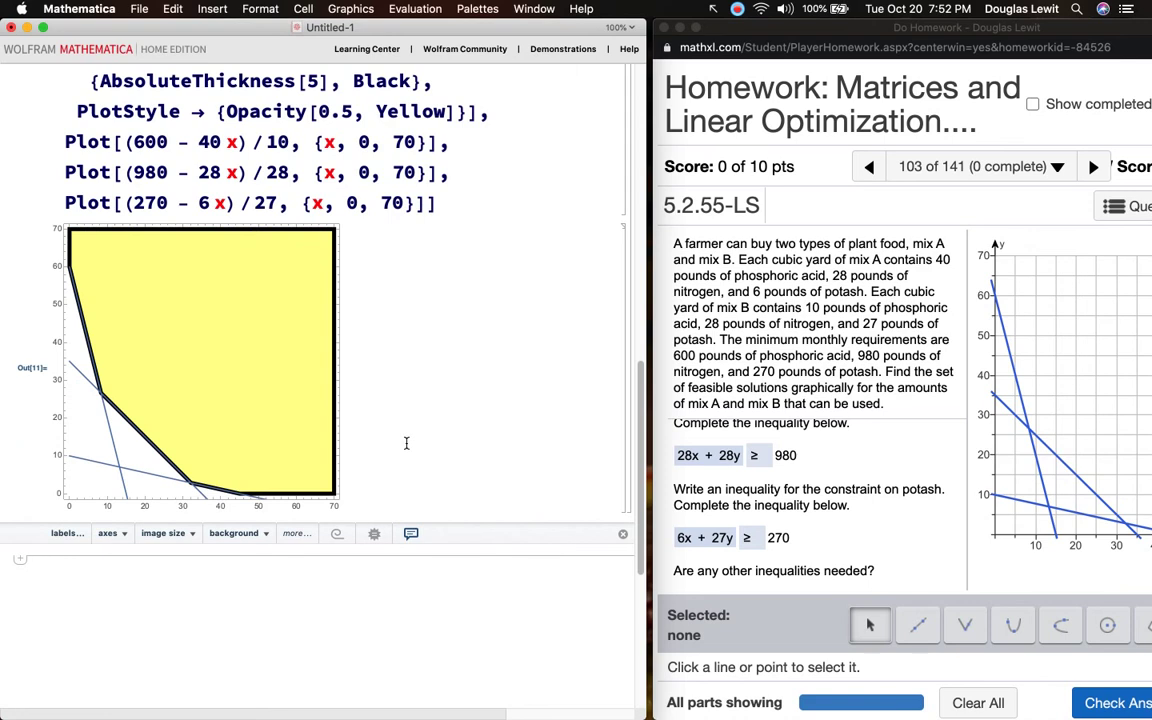
Add the option ImageSize -> 600 to RegionPlot after PlotStyle and evaluate the Show cell again
scroll(416, 447, up, 1)
scroll(418, 449, up, 3)
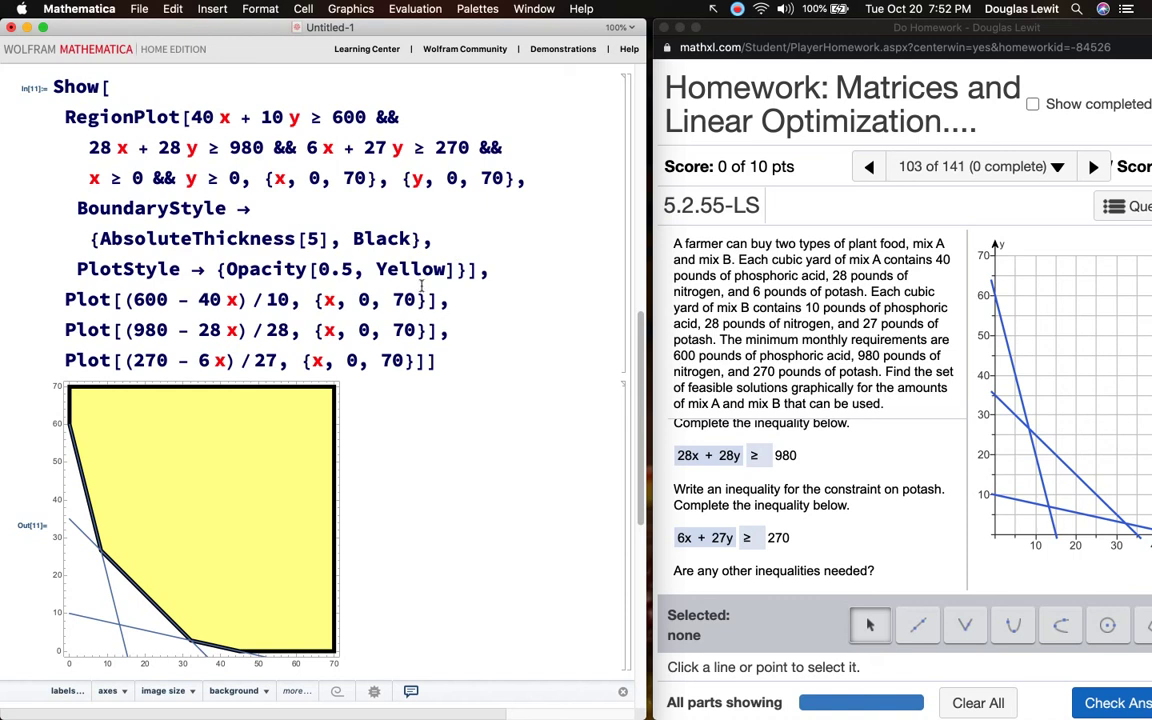
click(450, 269)
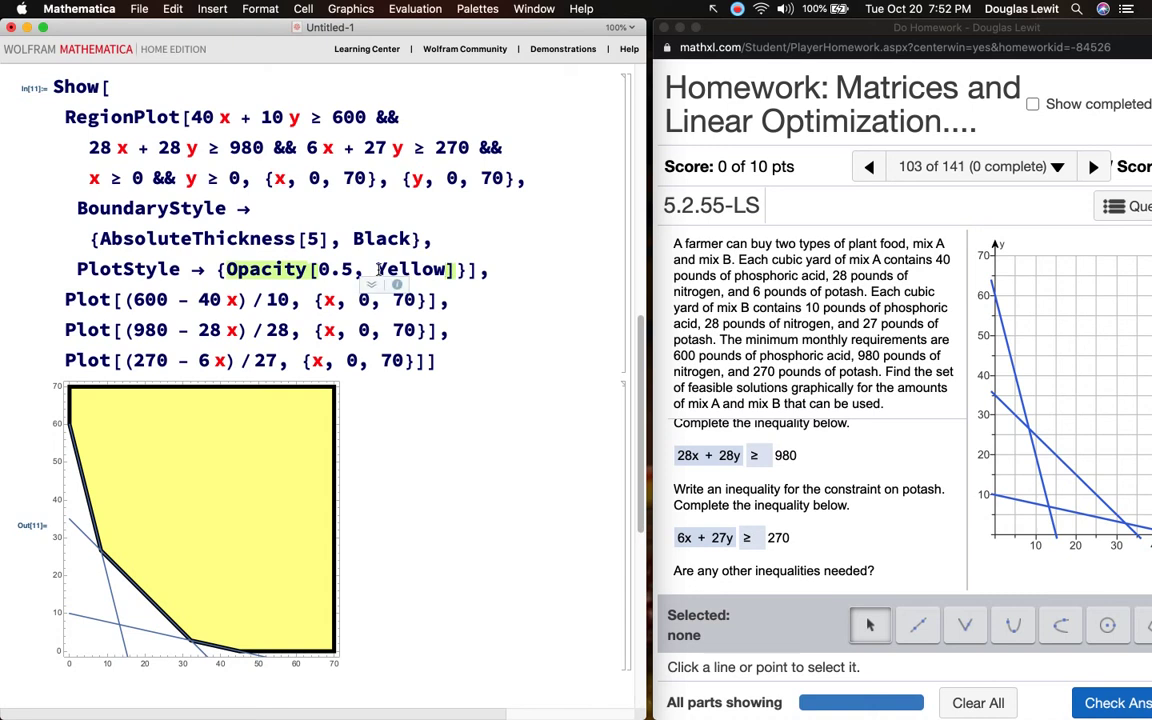
click(461, 269)
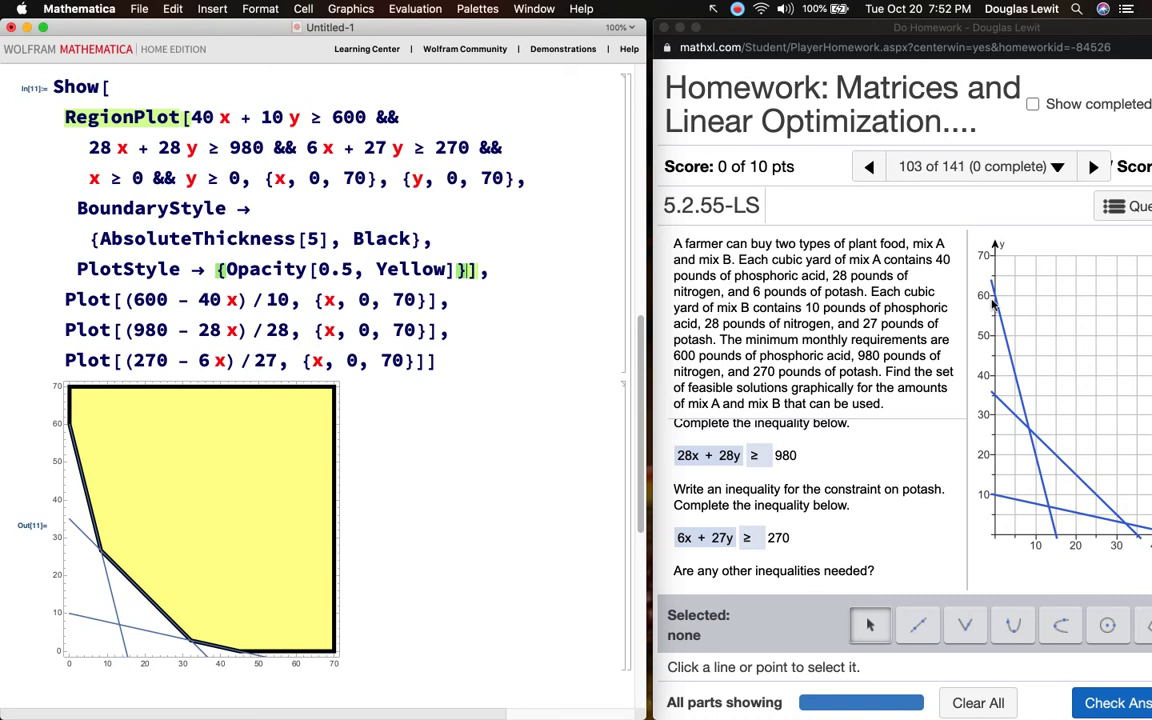
text(, ImageSi)
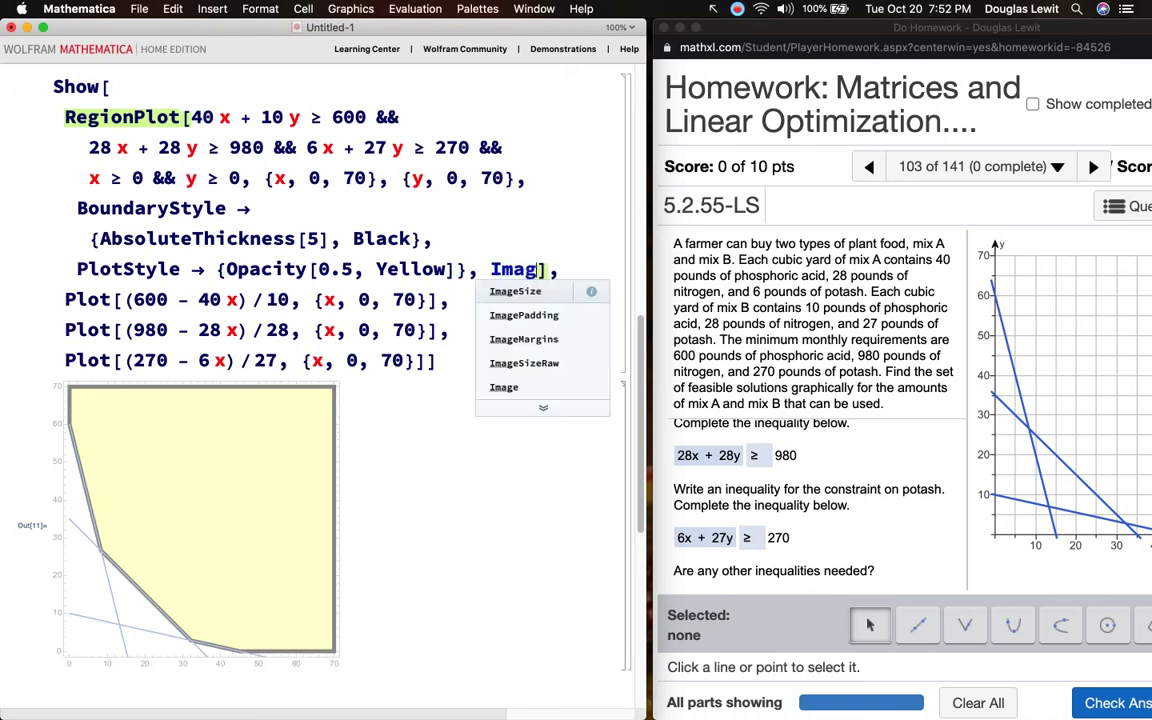
text(ze -> 600)
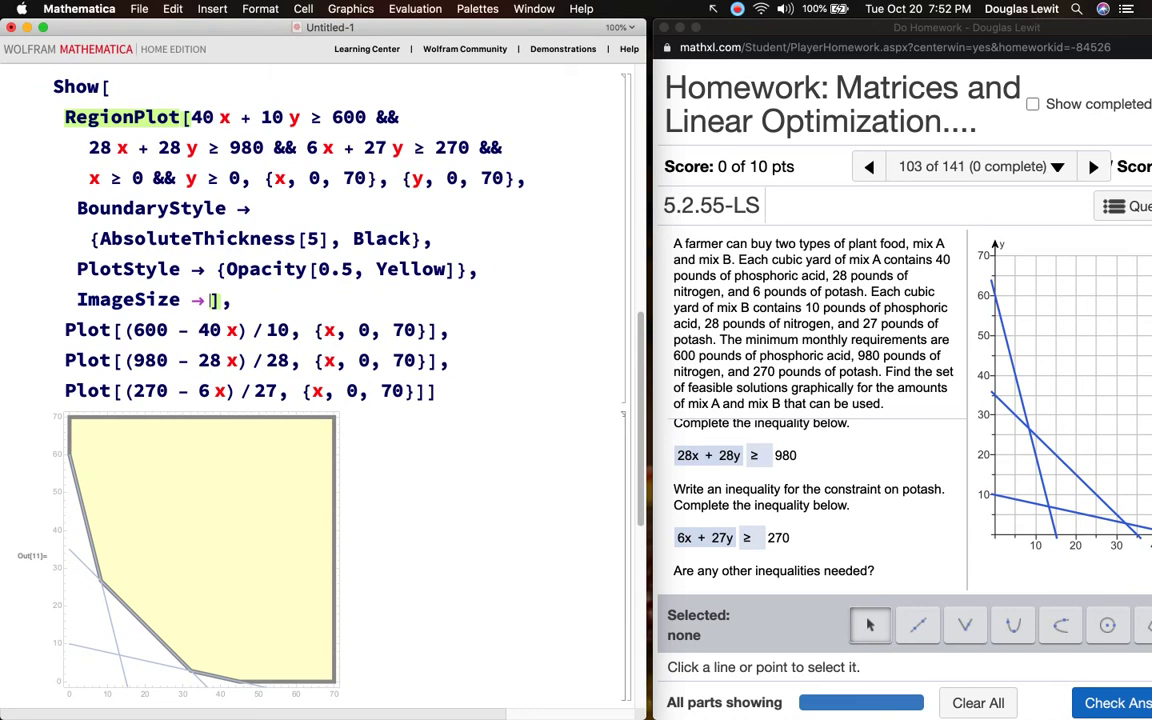
key(shift+Return)
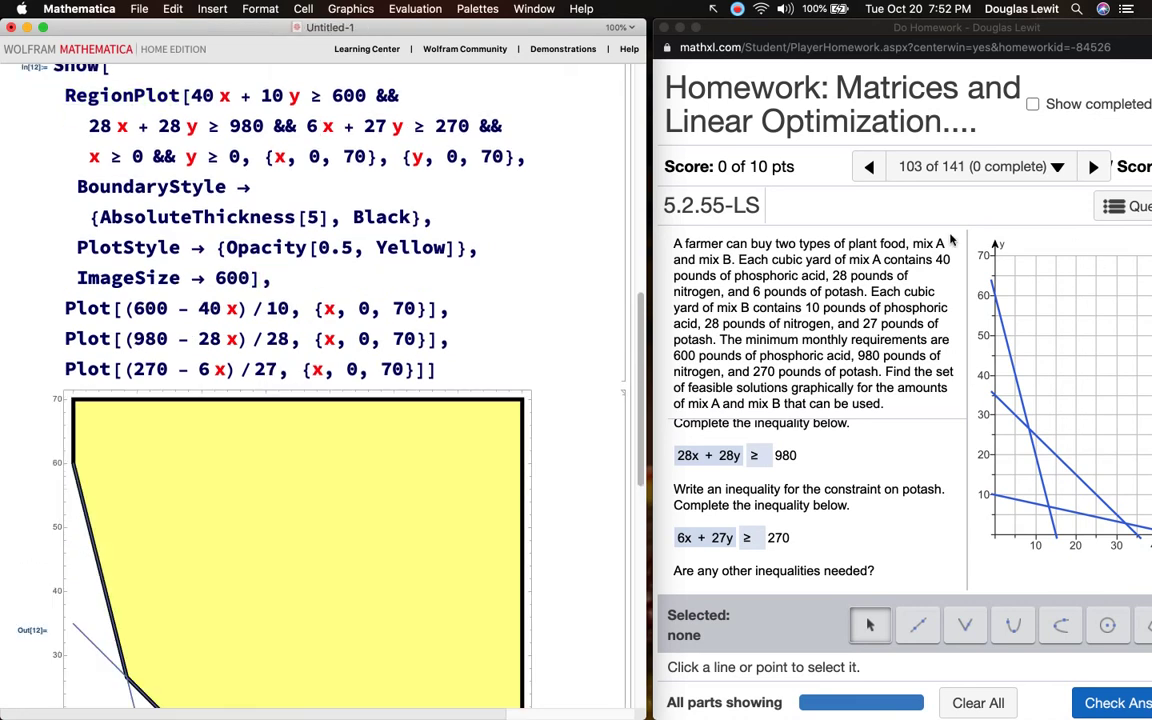
Add GridLines -> {Automatic, Automatic} to RegionPlot after ImageSize and evaluate the cell
click(250, 277)
text(, GridLine)
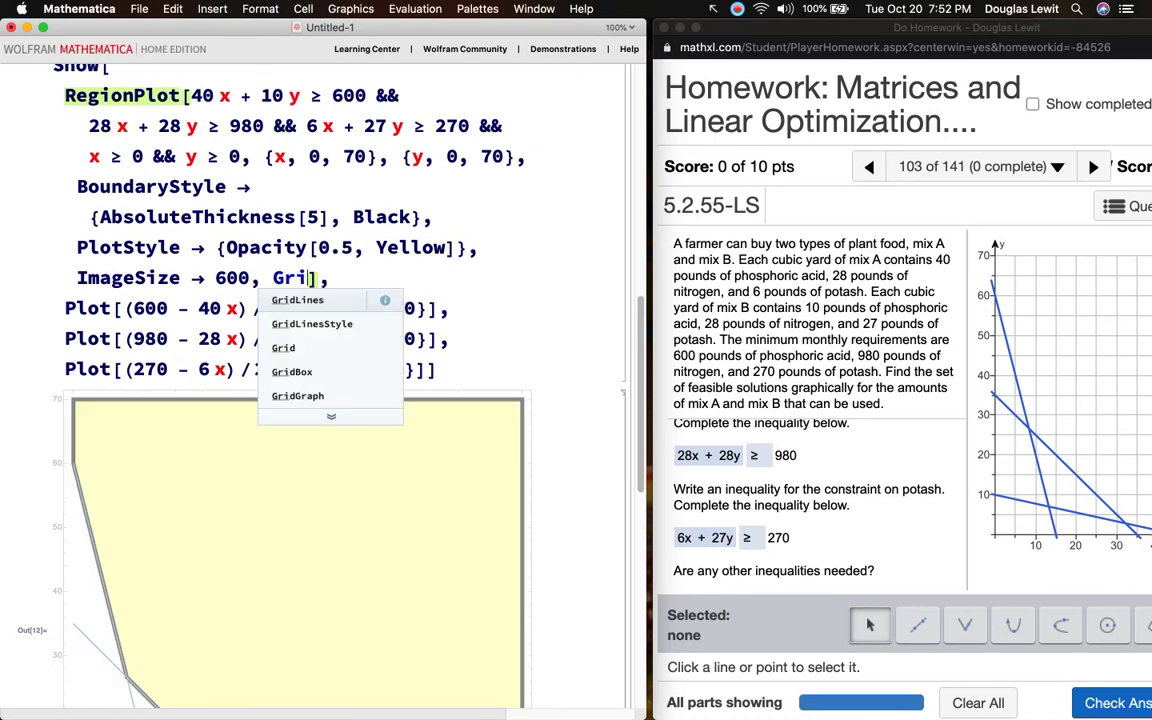
text(s -> {Au)
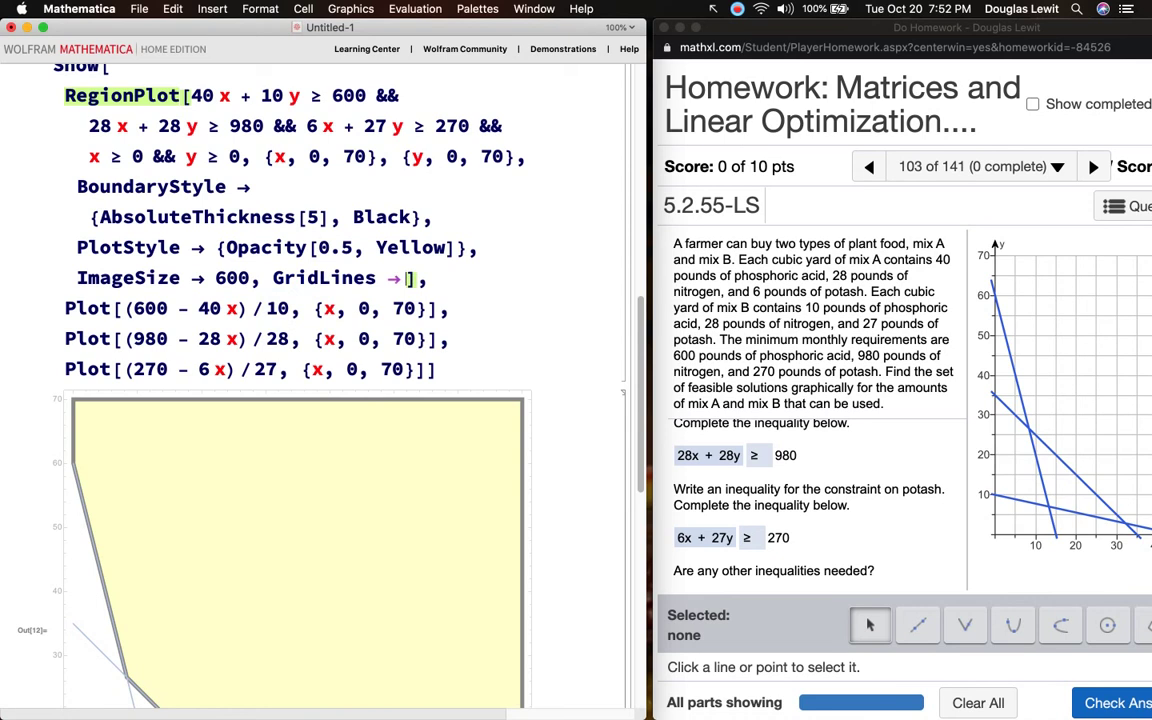
text(tomatic, Autom)
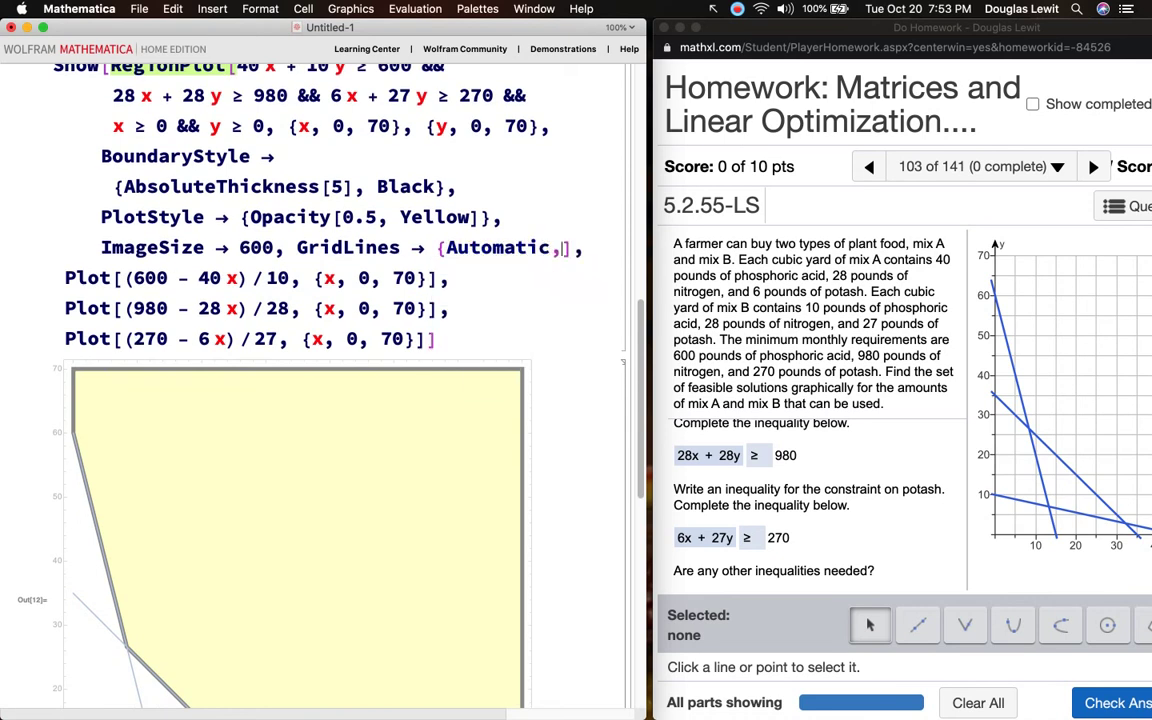
text(atic})
key(shift+Return)
scroll(262, 193, down, 5)
Set the region fill's Opacity to 0.25 in PlotStyle and evaluate the cell again
scroll(262, 193, up, 4)
click(348, 196)
text(2)
key(shift+Return)
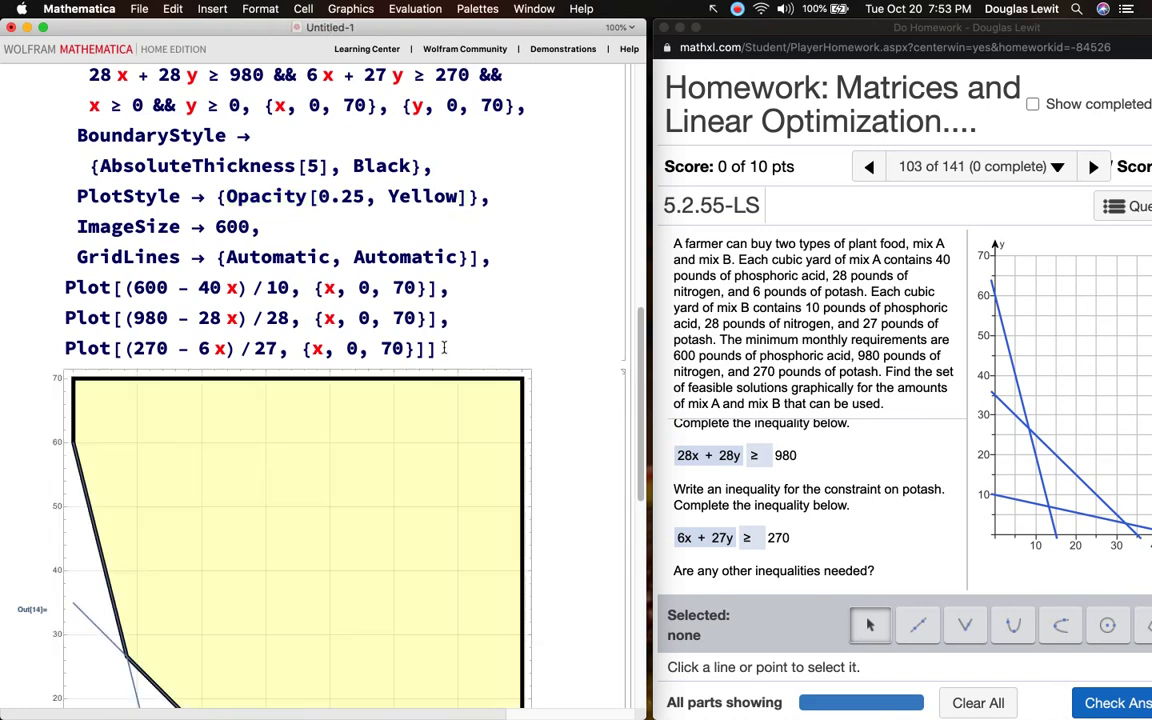
scroll(444, 347, down, 5)
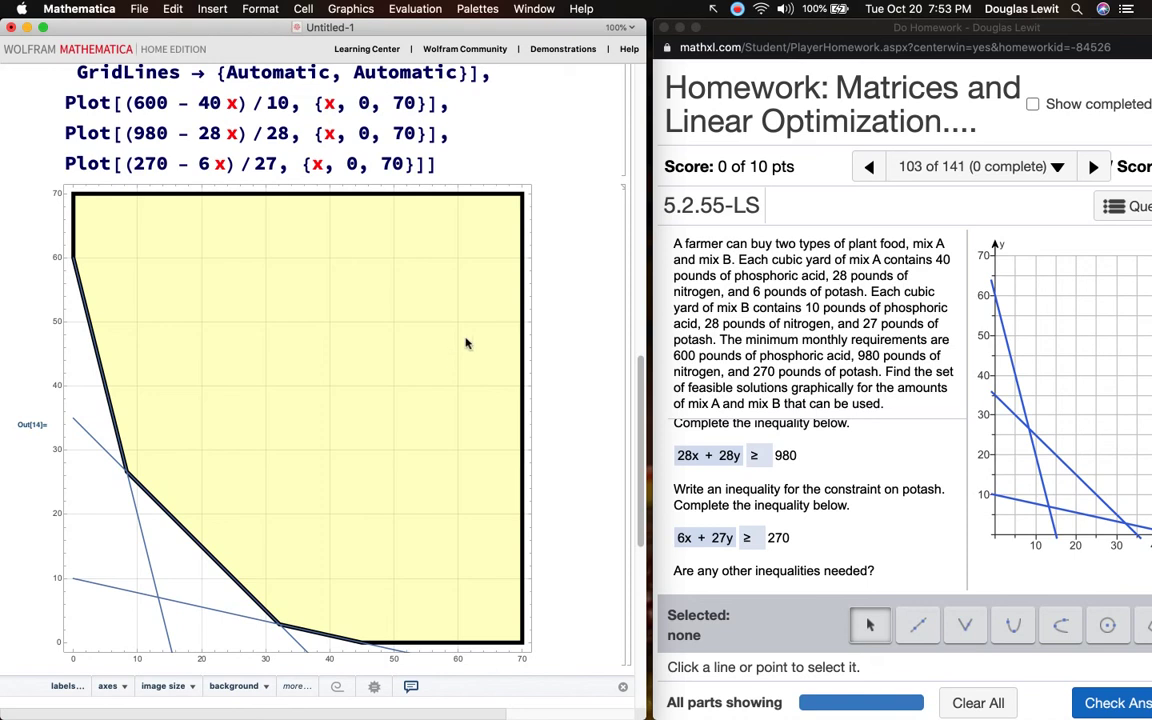
scroll(467, 342, up, 1)
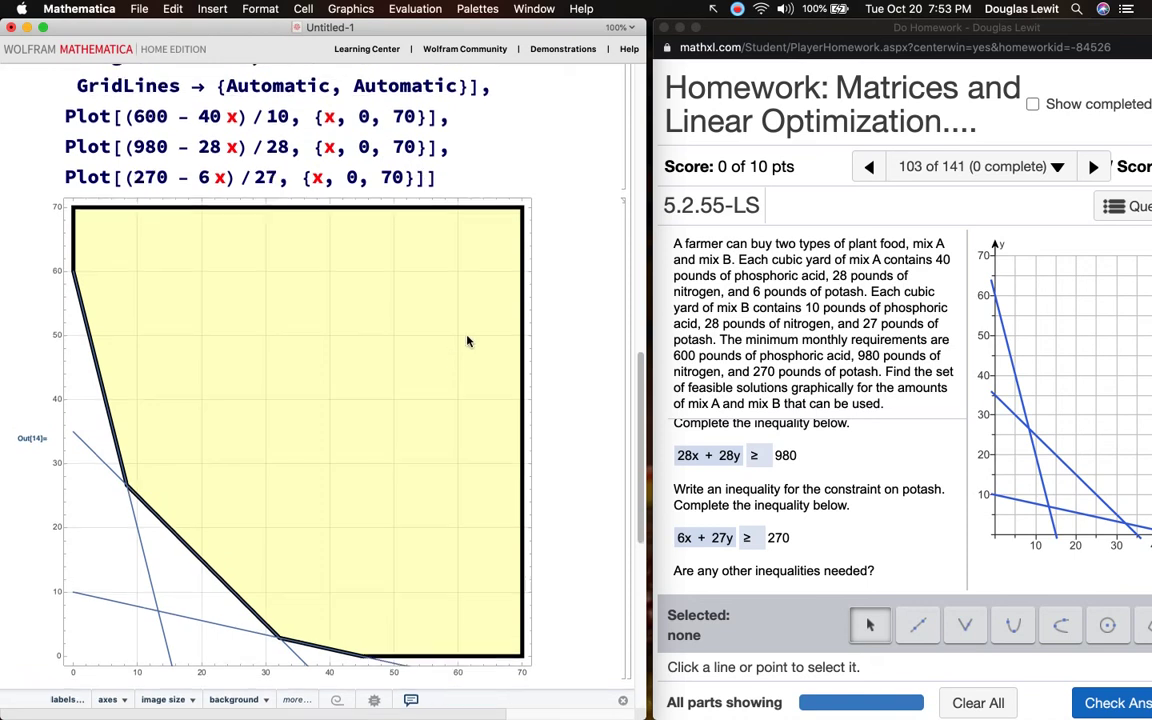
Add PlotStyle -> {Thick, Blue} to the Plot of the phosphoric acid line, (600 - 40 x)/10
scroll(467, 342, up, 5)
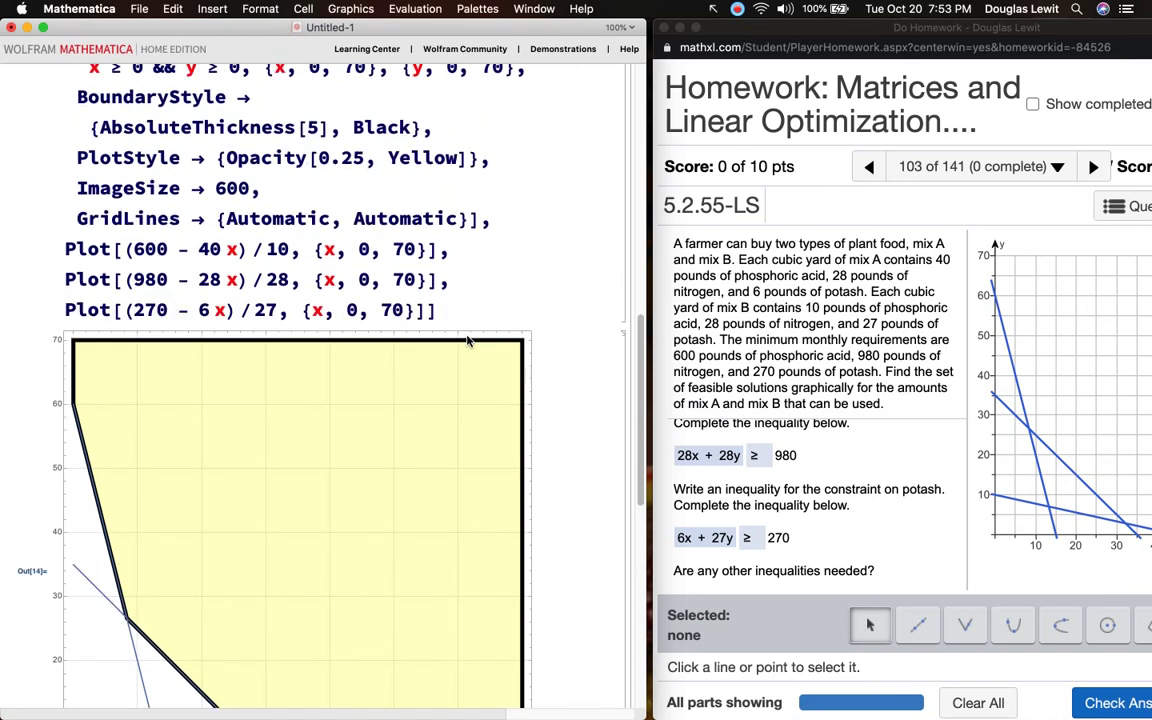
click(430, 250)
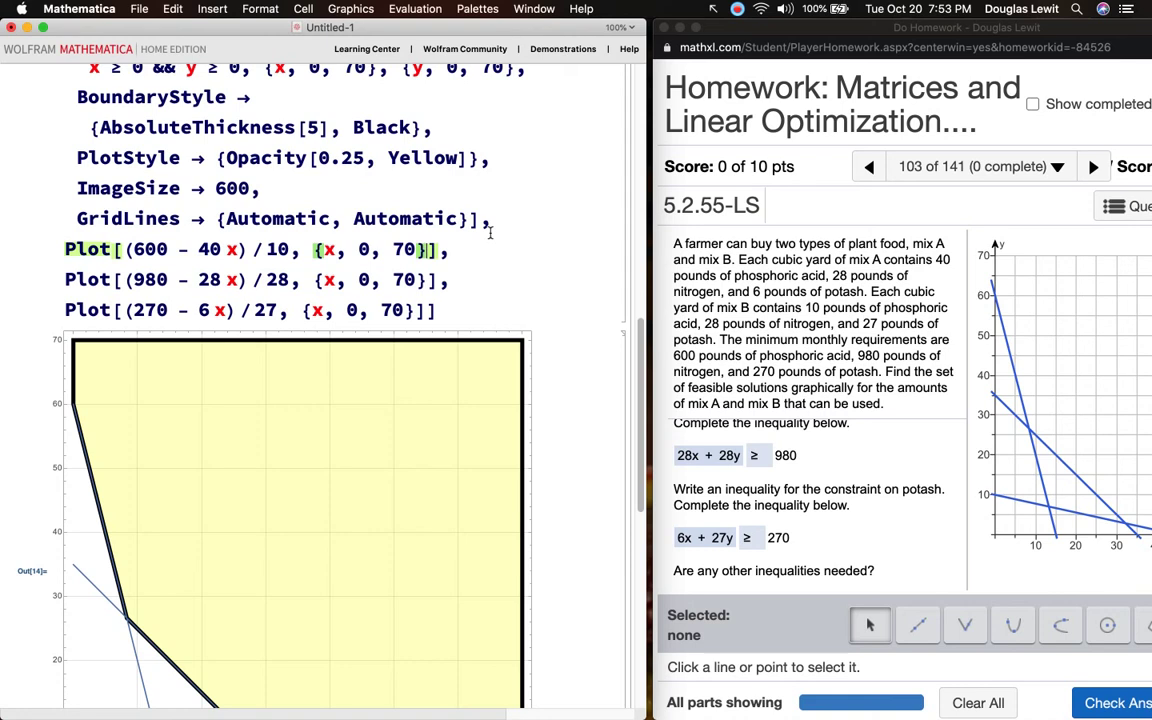
text(, PlotStyle)
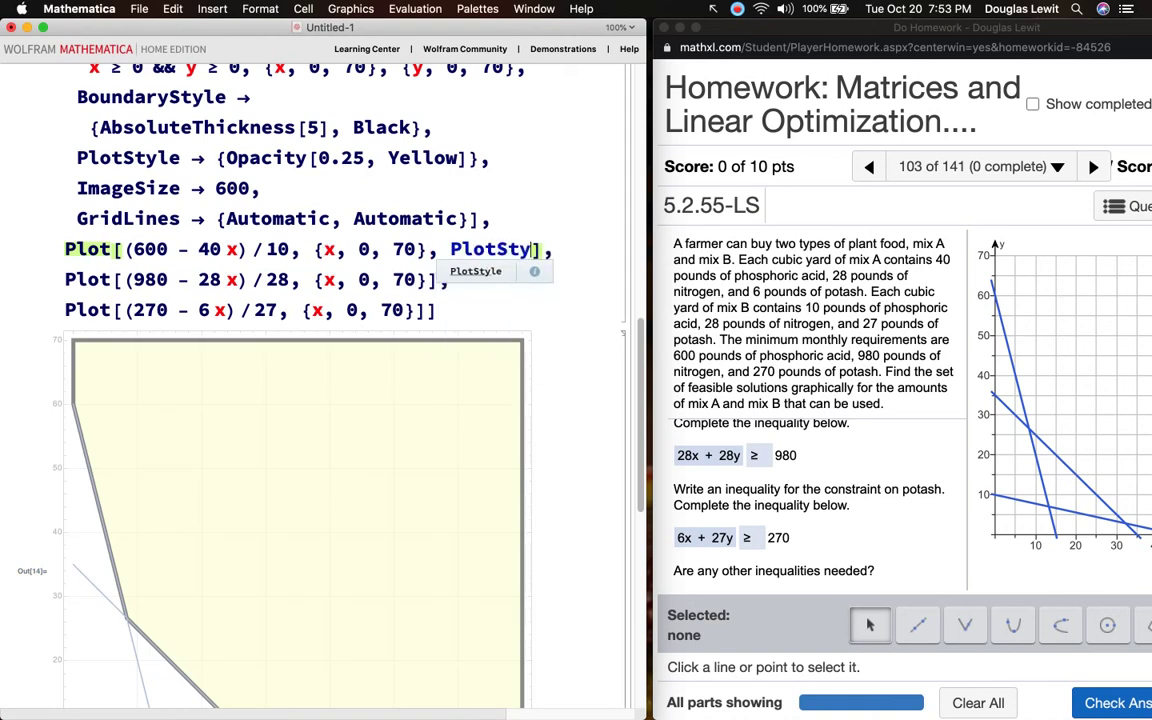
text( -> {Thick)
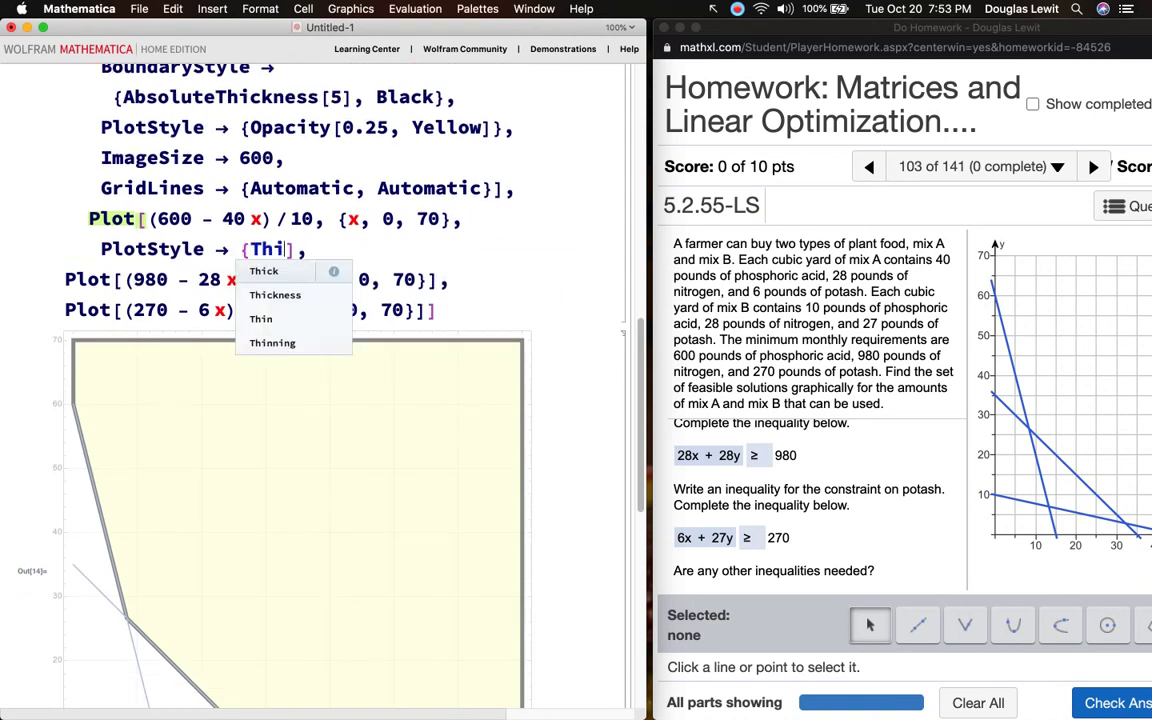
text(, Blue})
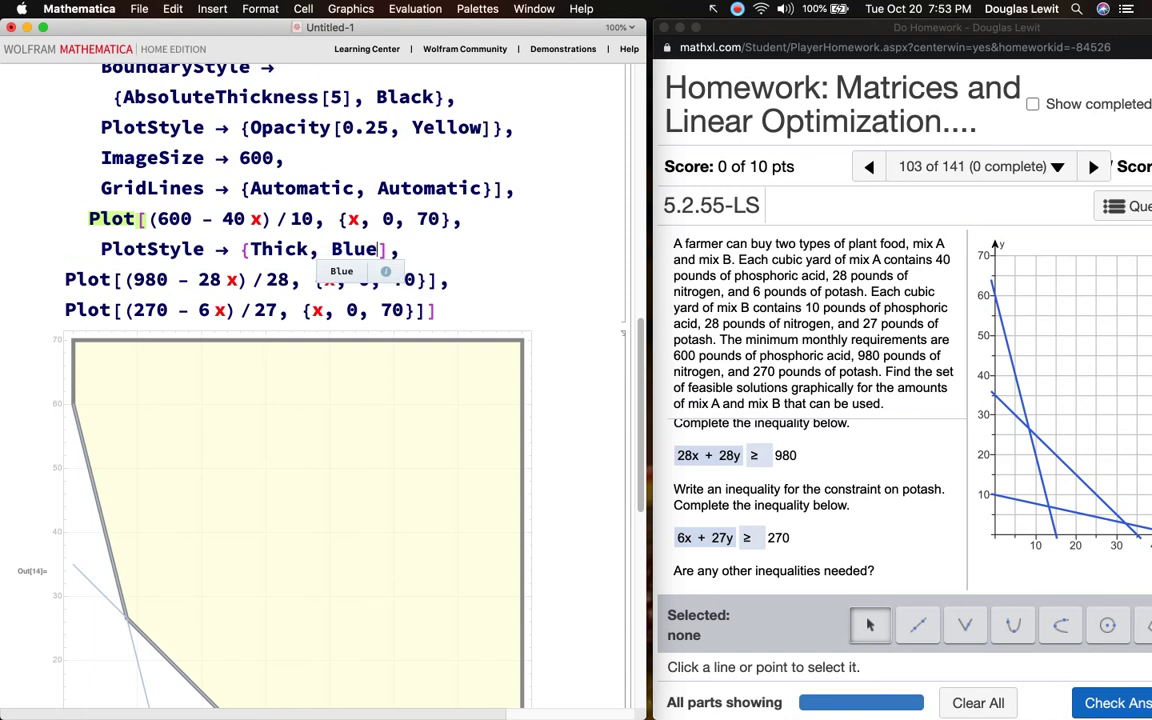
Add PlotStyle -> {Thick, Blue} to the Plot of the nitrogen line, (980 - 28 x)/28
click(431, 312)
text(, PlotStyle ->)
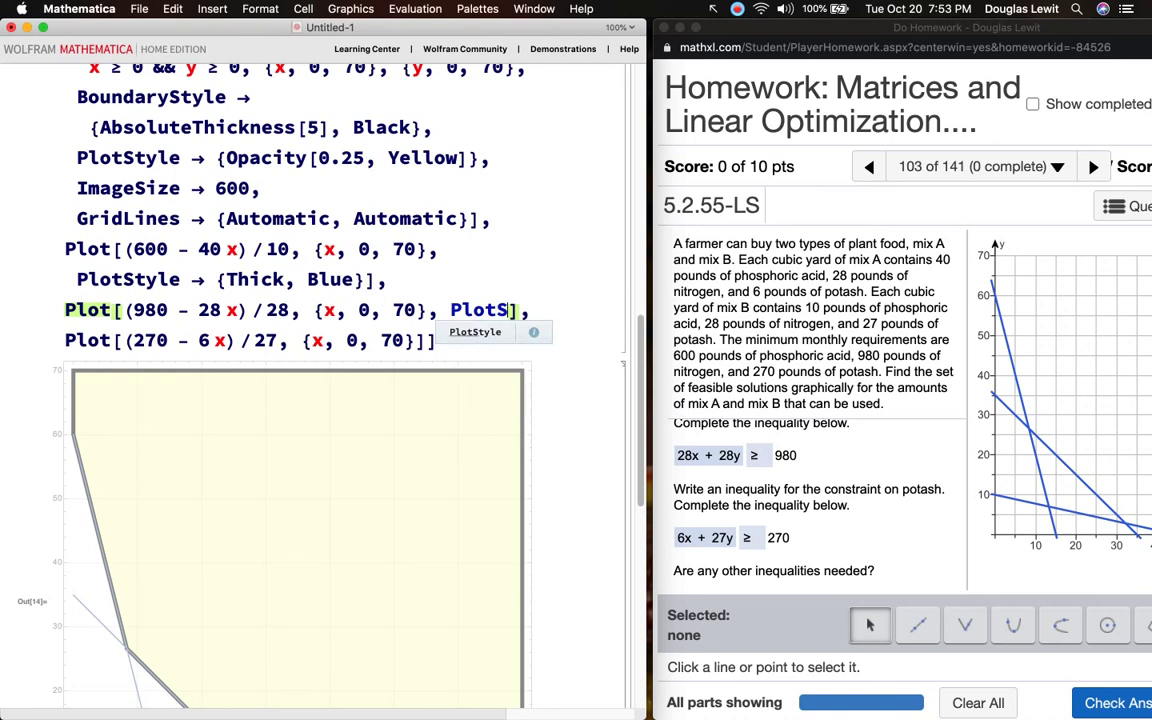
text( Thic)
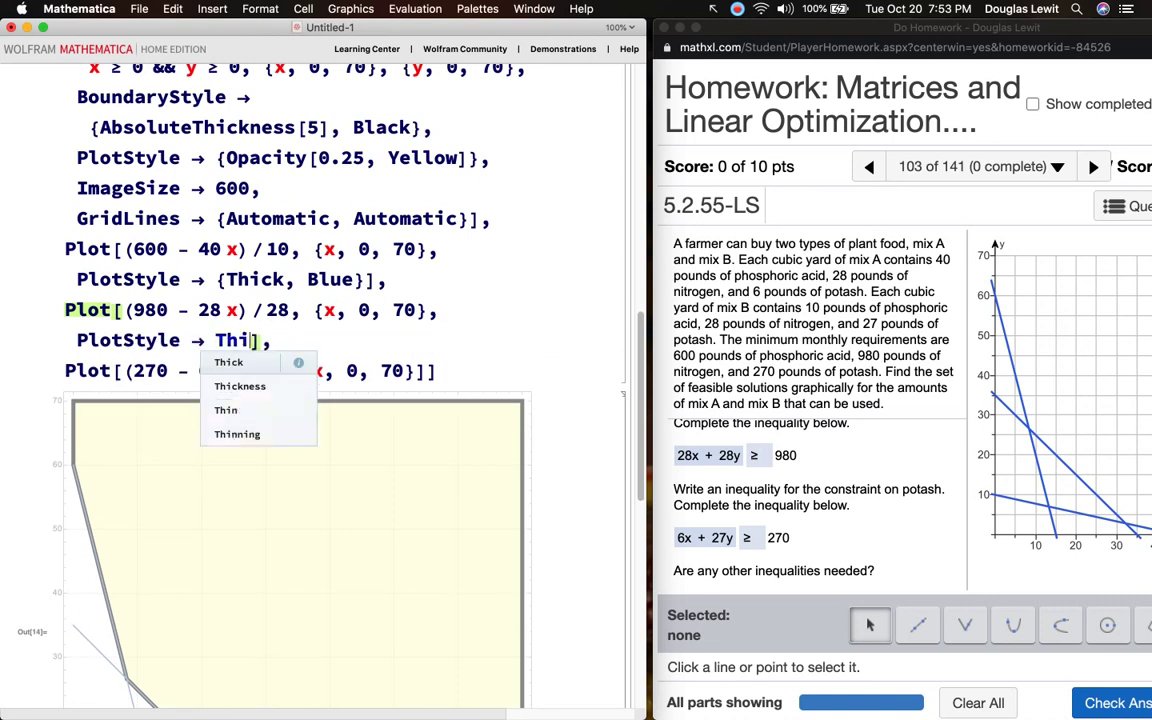
key(BackSpace)
key(BackSpace)
key(BackSpace)
key(BackSpace)
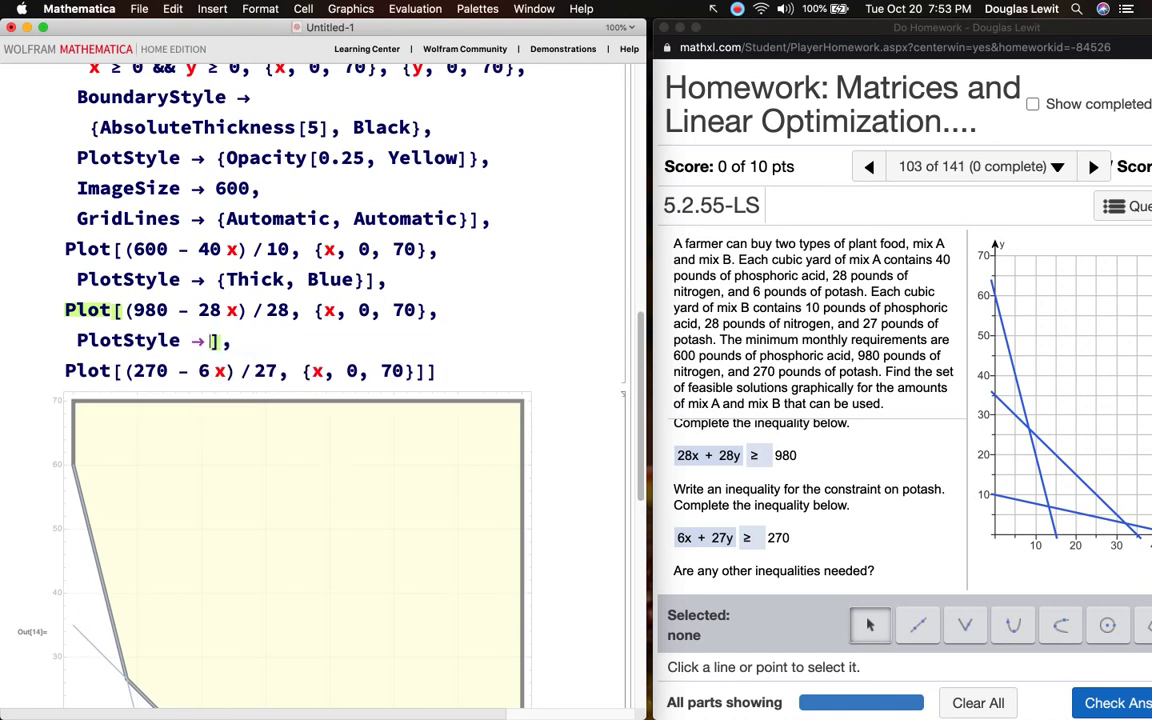
text({Thick, Blue})
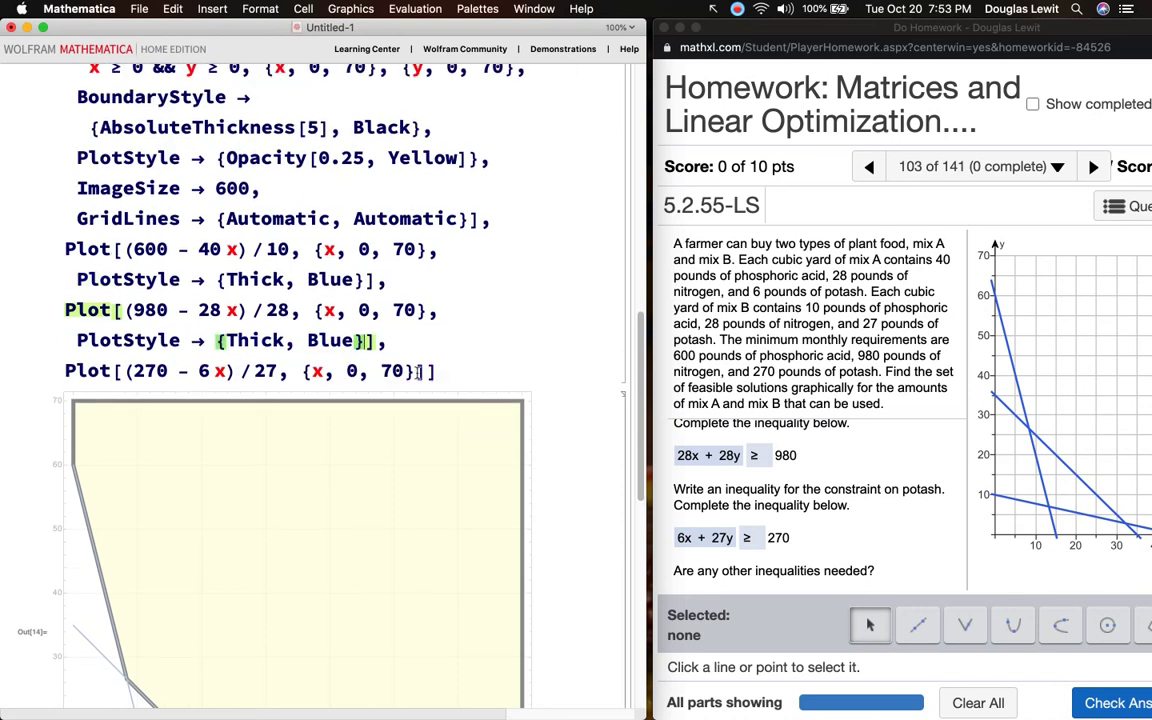
Add PlotStyle -> {Thick, Blue} to the Plot of the potash line, (270 - 6 x)/27, and evaluate the Show cell
click(409, 371)
text(,)
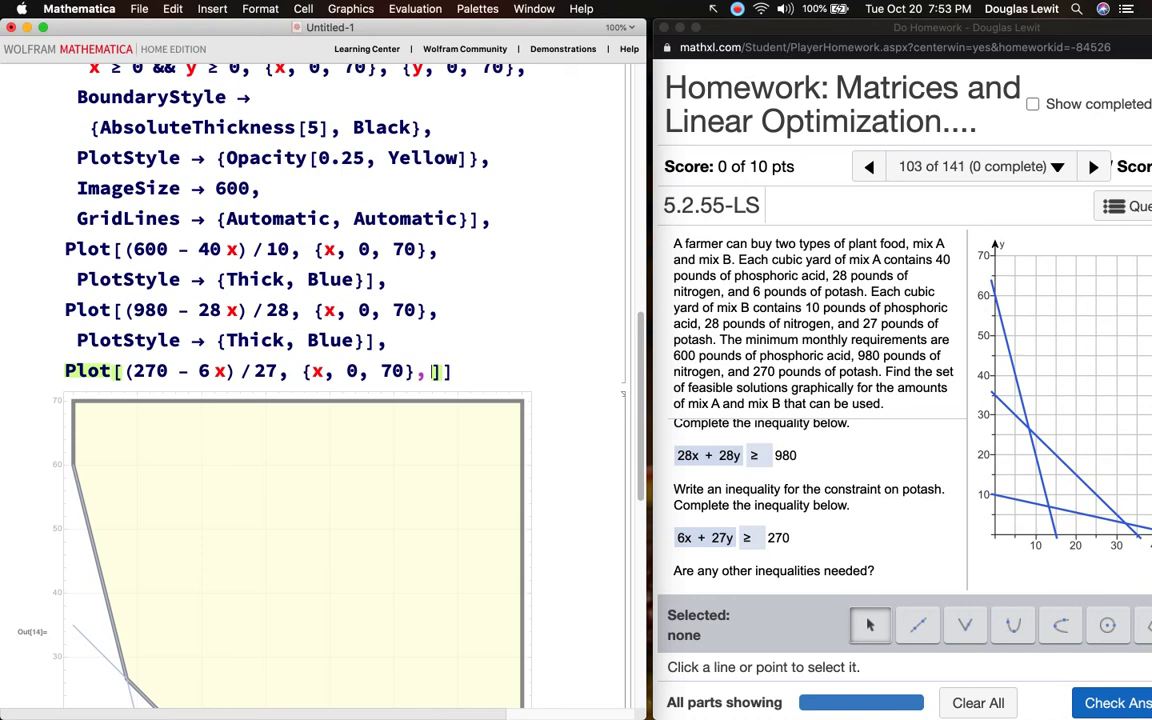
text(PlotStyle ->)
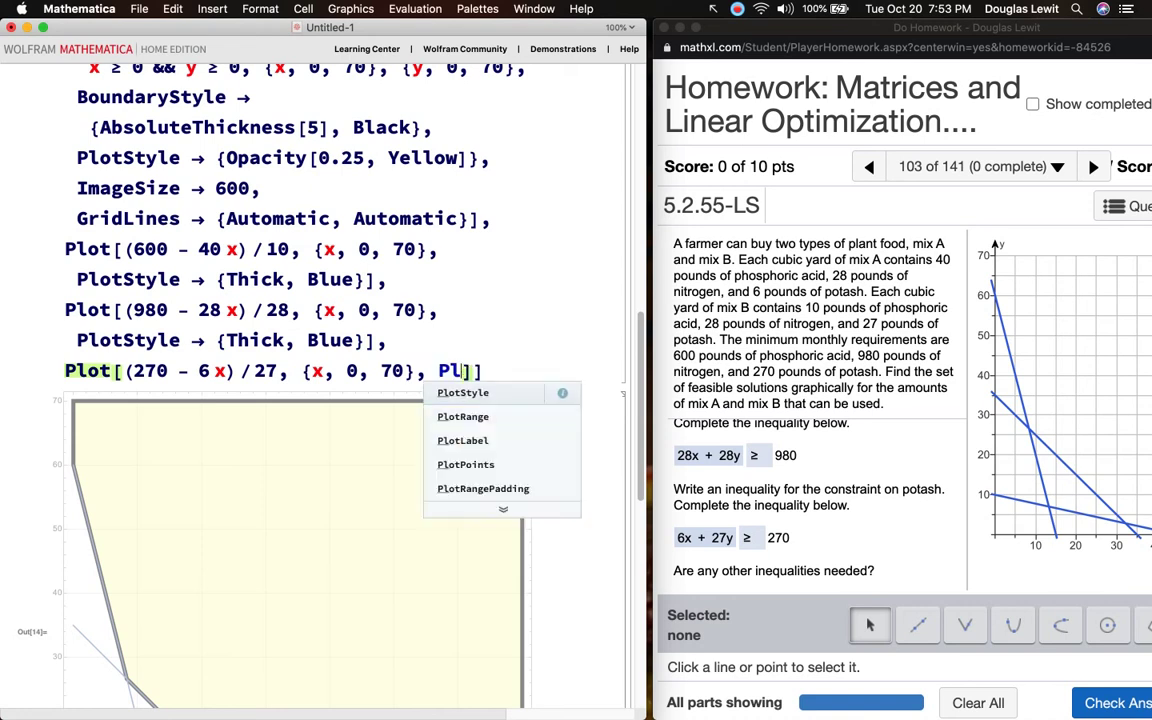
text({Thick,)
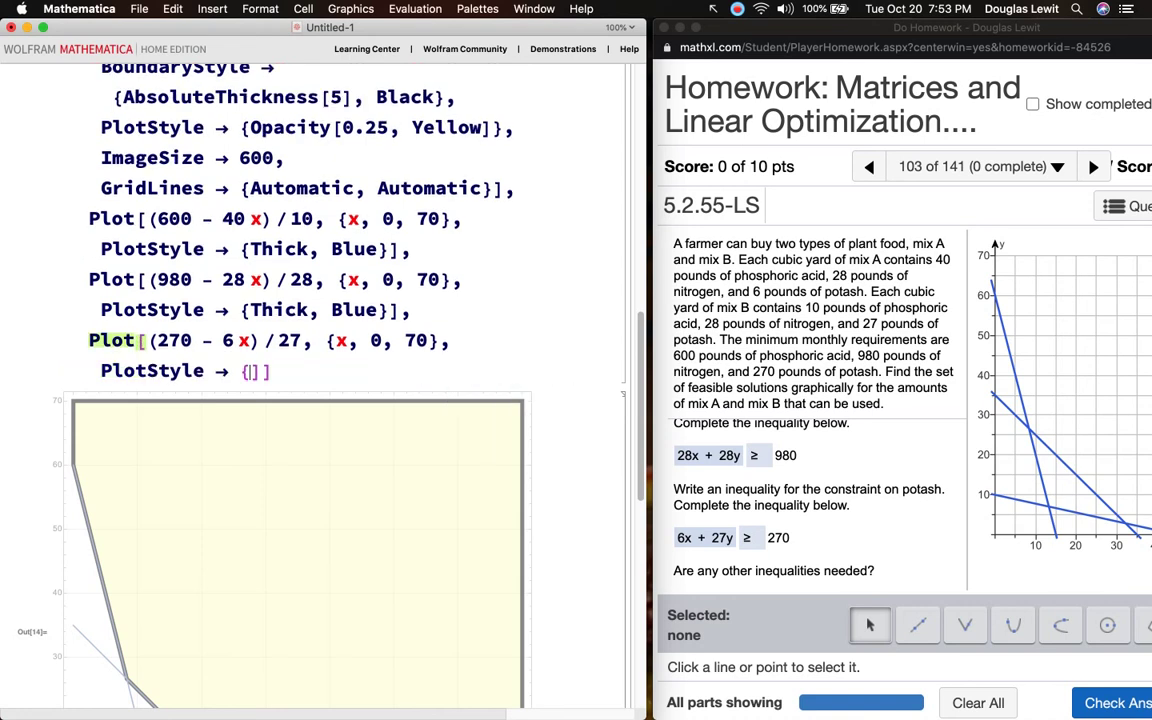
text( Blue})
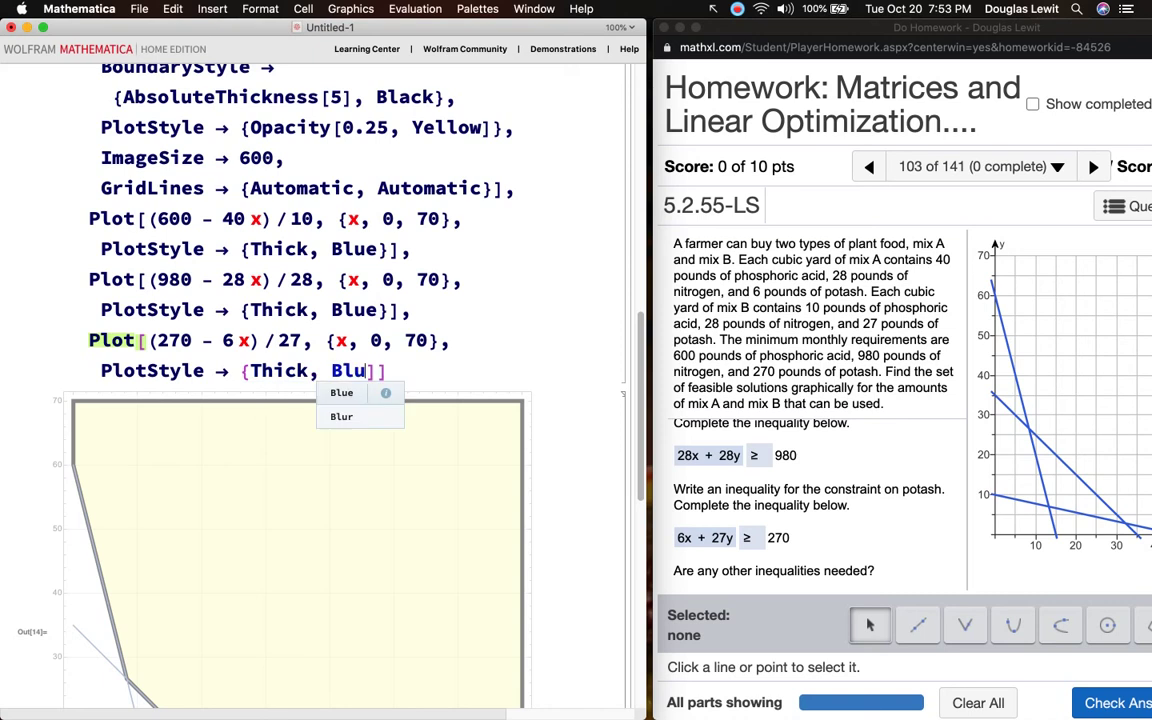
key(shift+Return)
scroll(300, 400, down, 5)
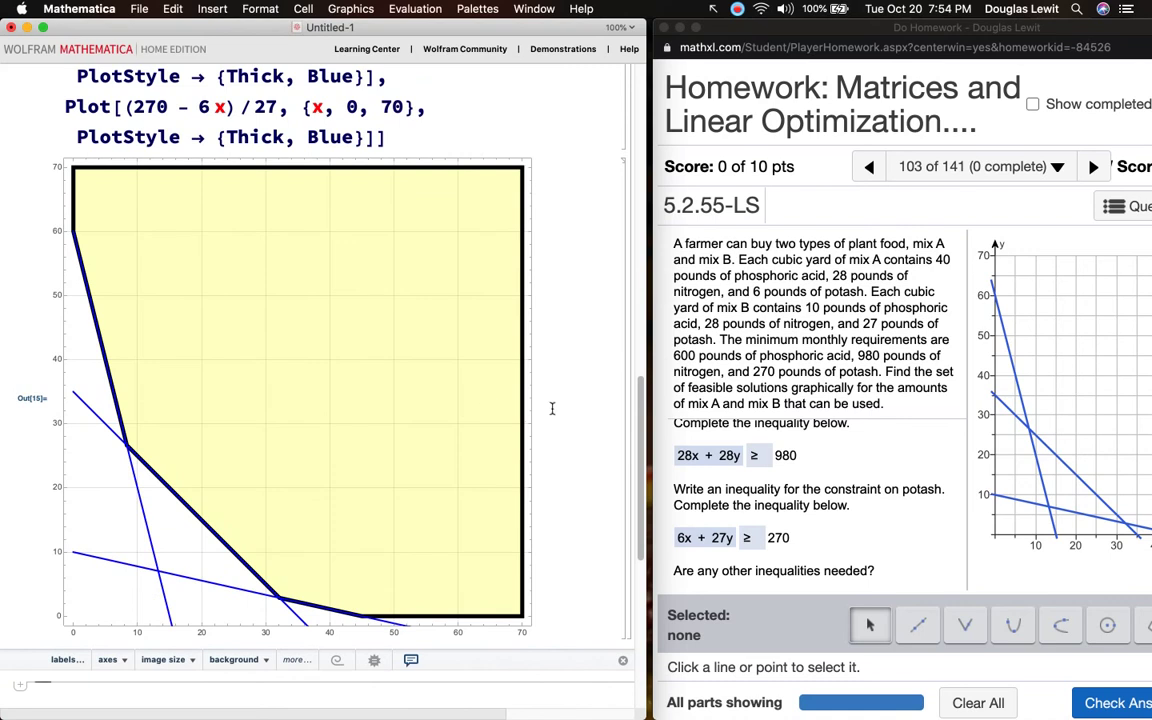
scroll(489, 312, up, 1)
scroll(489, 312, up, 4)
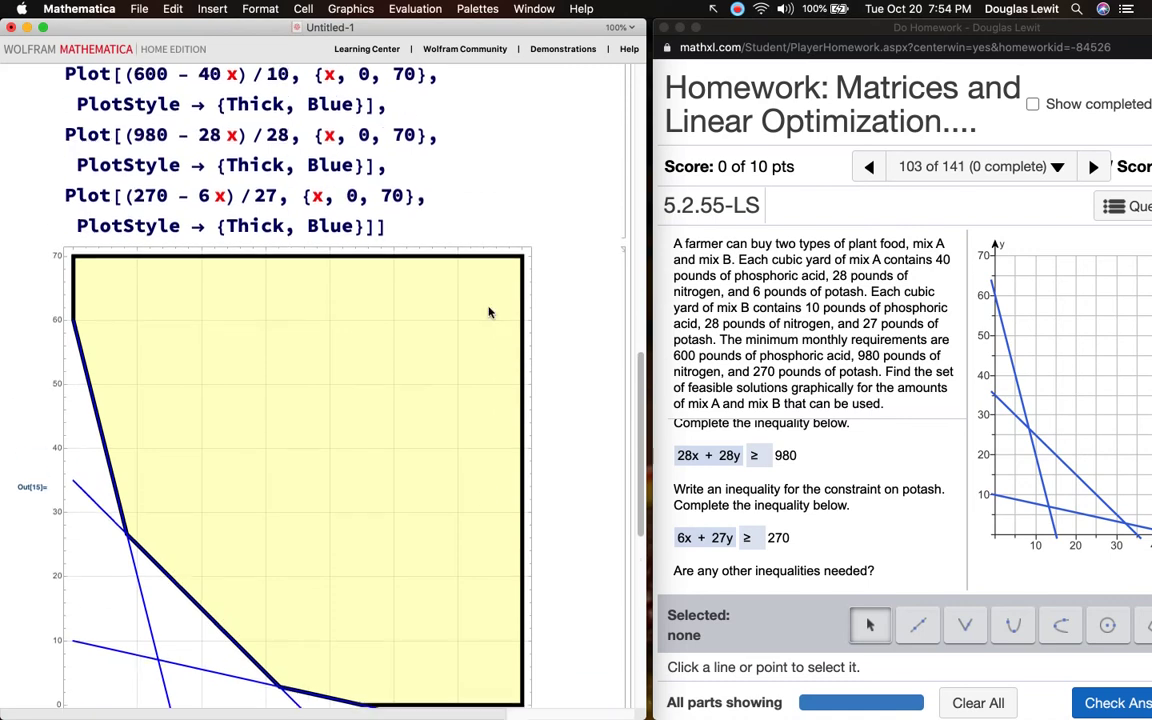
Set the region fill's Opacity to 0.75 in the RegionPlot's PlotStyle and evaluate the cell
scroll(489, 312, up, 1)
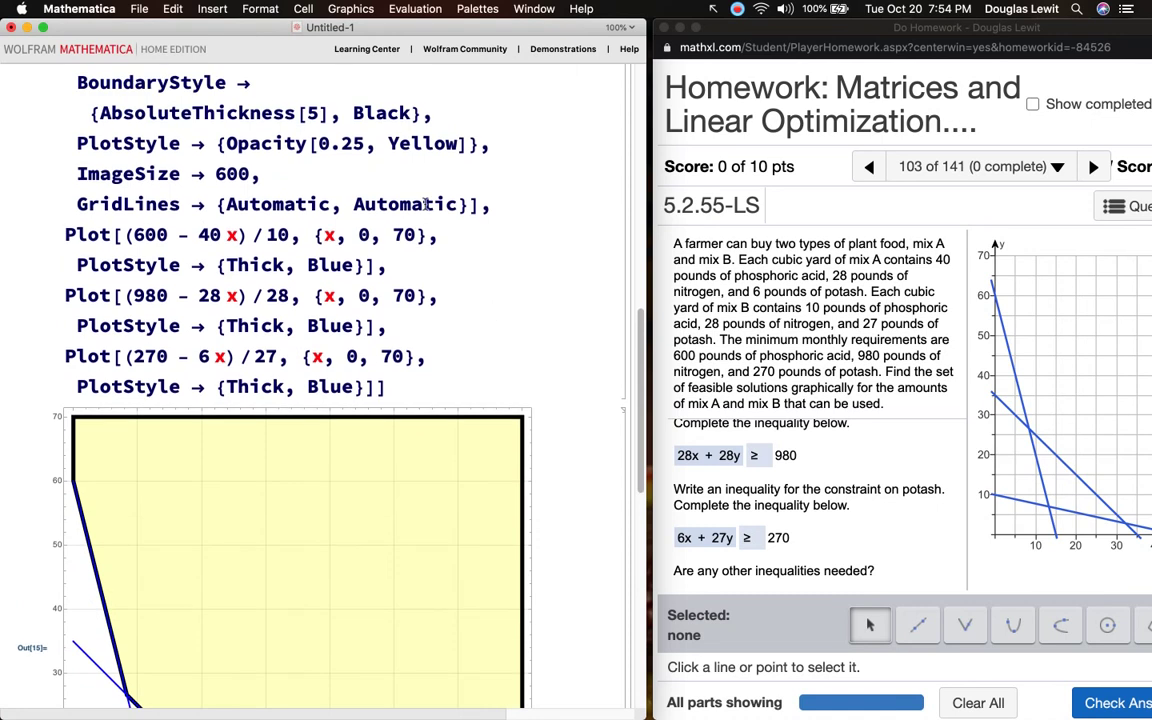
click(367, 143)
key(BackSpace)
key(BackSpace)
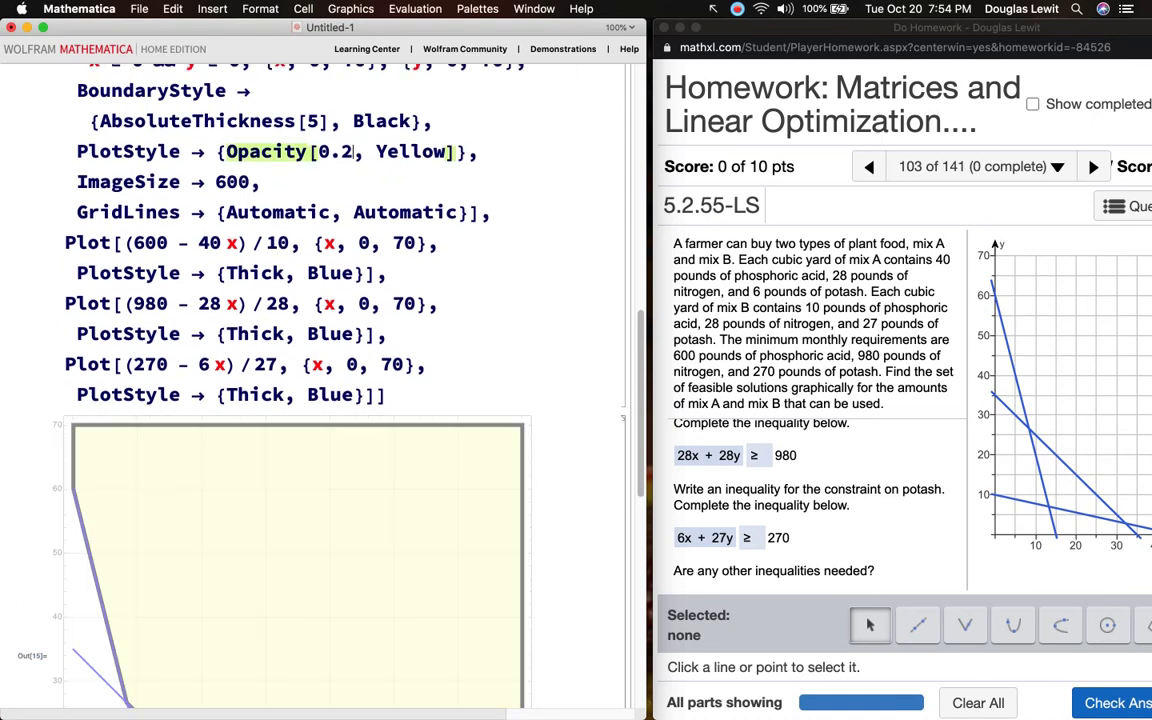
text(75)
key(shift+Return)
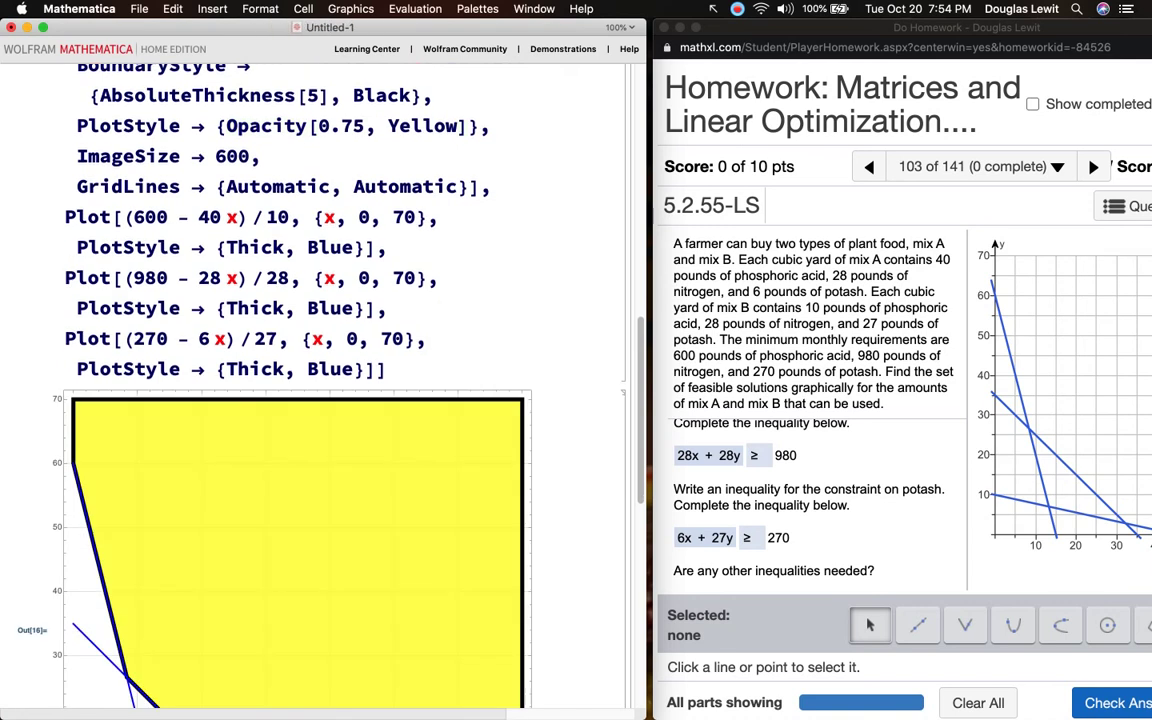
Set the region fill's Opacity to 0.15, keeping the comma before Yellow, and evaluate the Show cell
click(347, 126)
key(Delete)
key(Delete)
key(Delete)
scroll(350, 300, up, 1)
key(BackSpace)
text(15)
key(shift+Return)
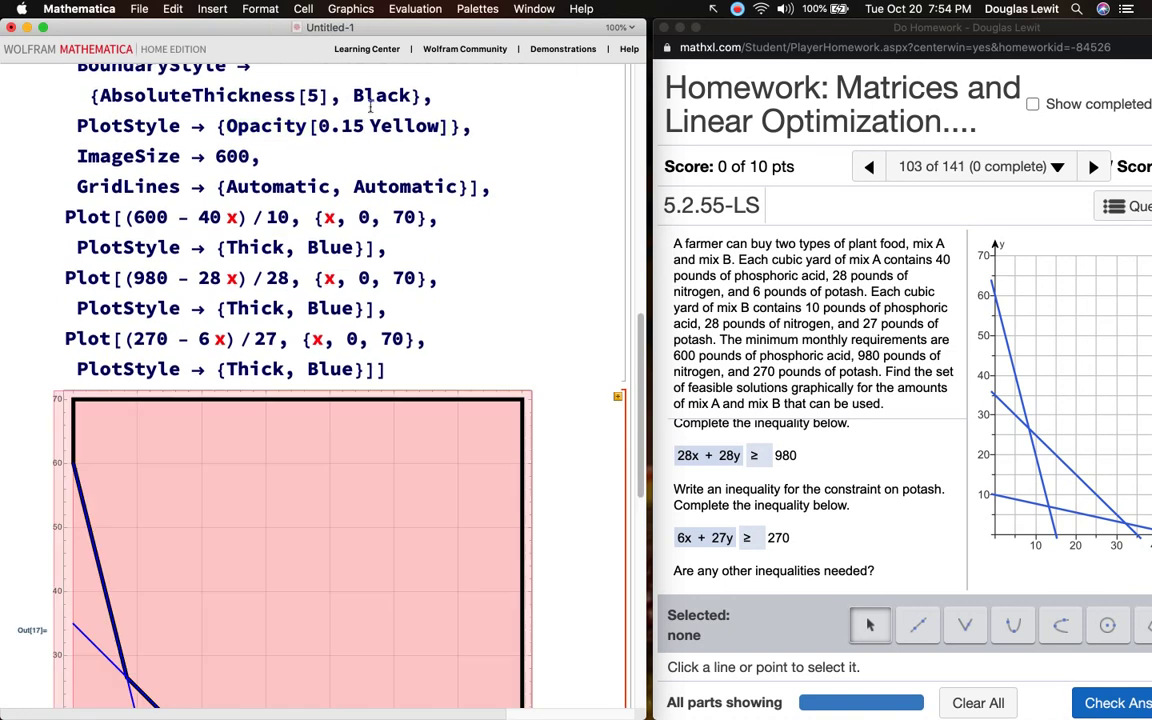
click(366, 125)
text(,)
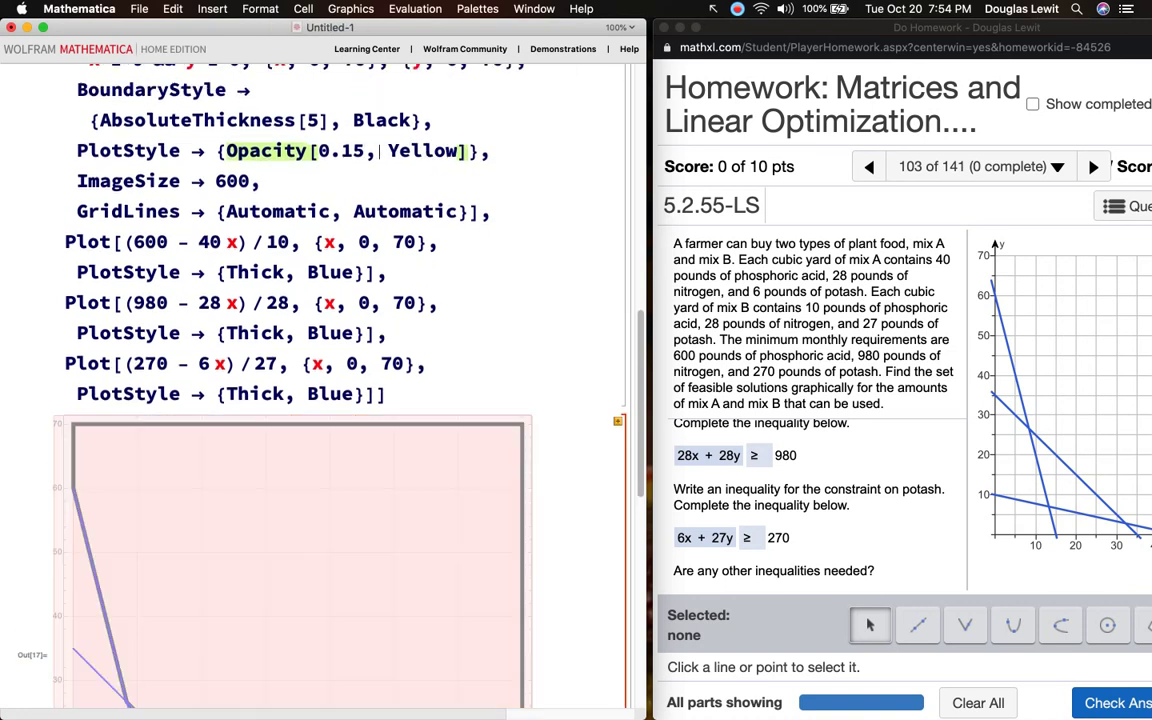
key(shift+Return)
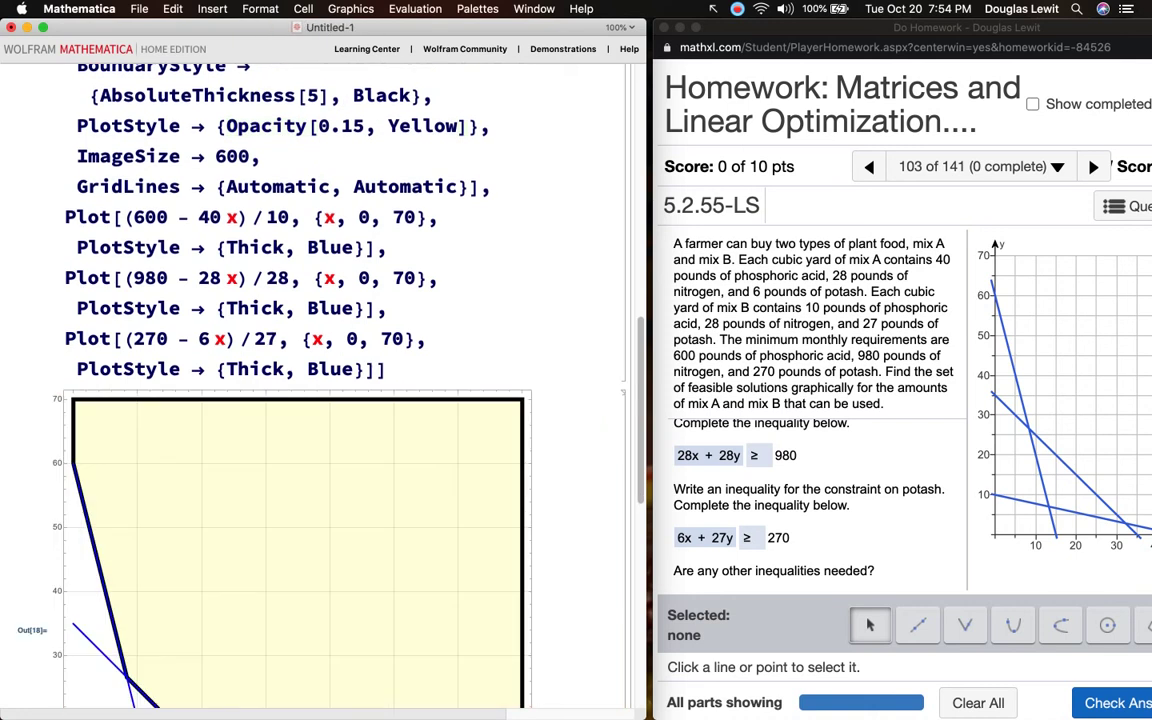
scroll(373, 203, down, 5)
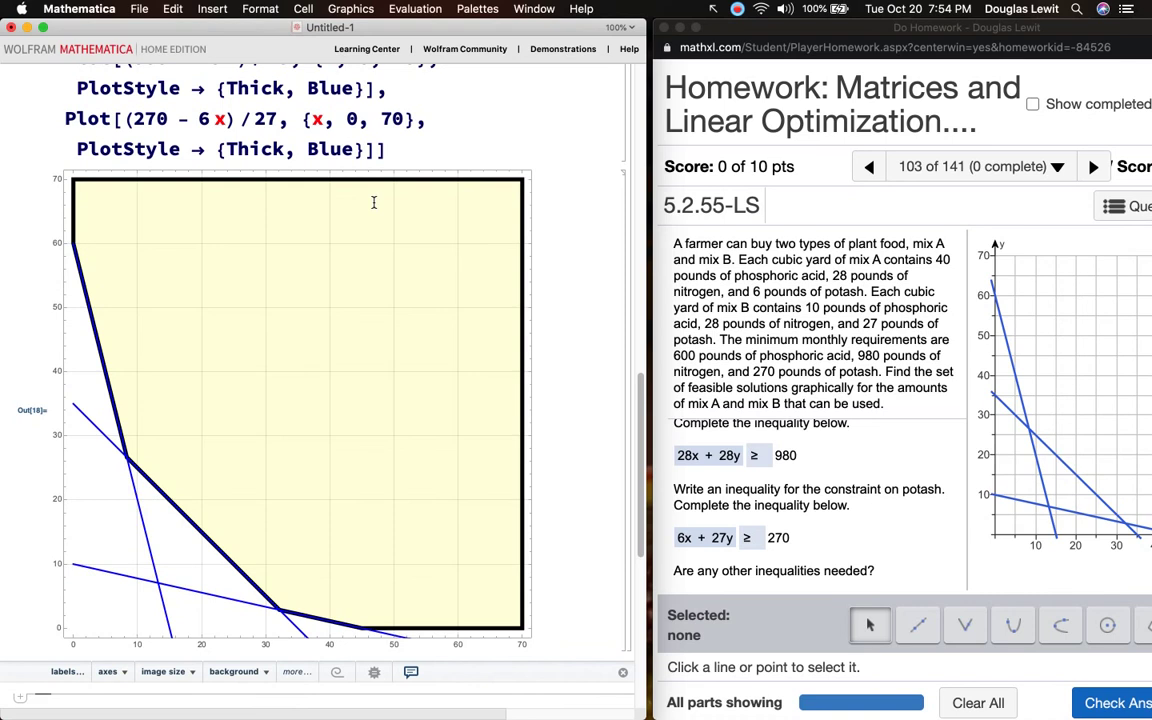
scroll(373, 203, up, 5)
scroll(373, 203, up, 1)
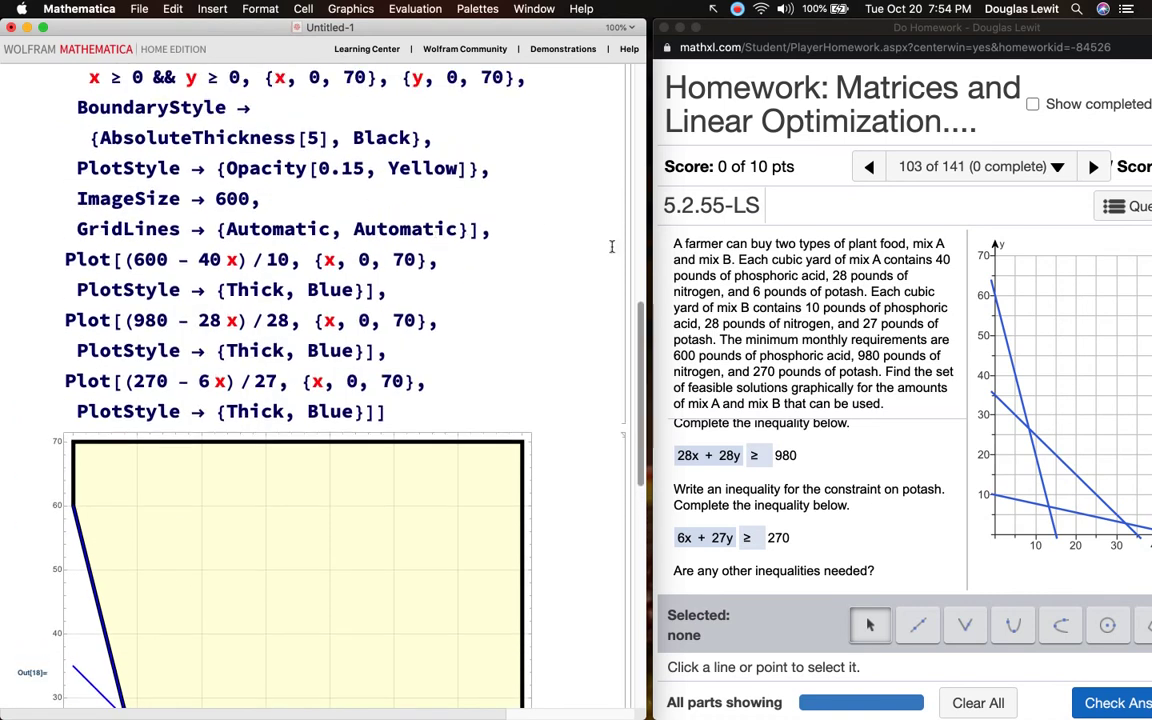
click(469, 230)
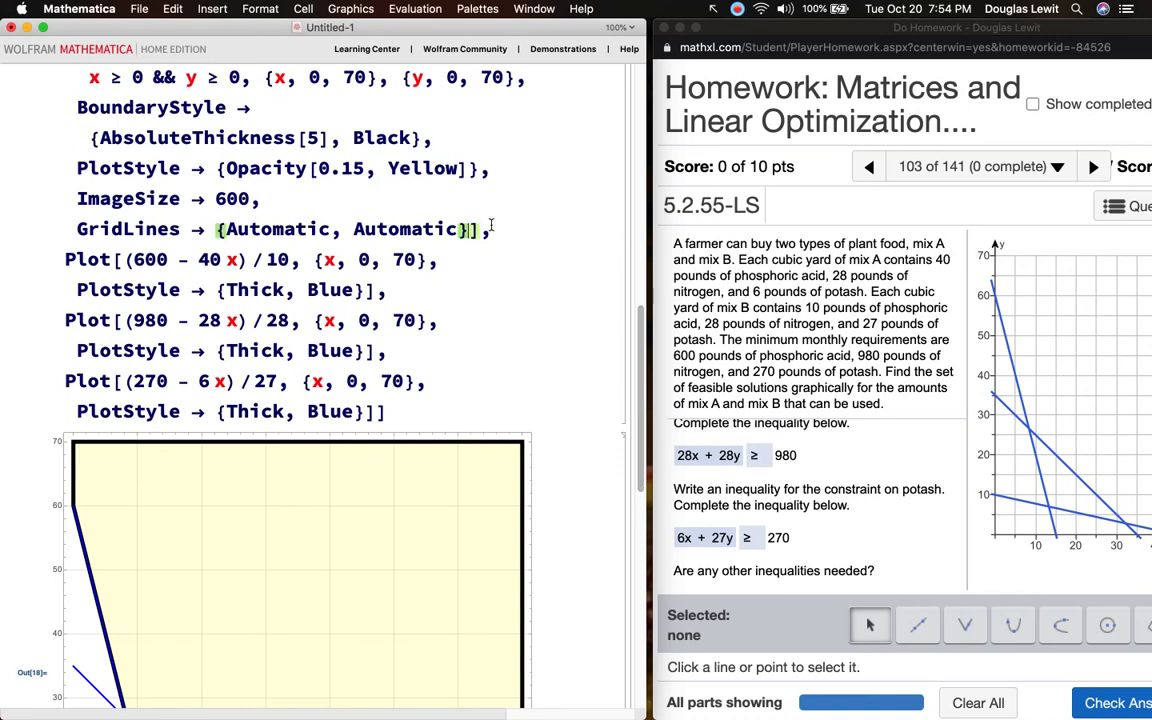
click(336, 229)
key(BackSpace)
key(BackSpace)
key(BackSpace)
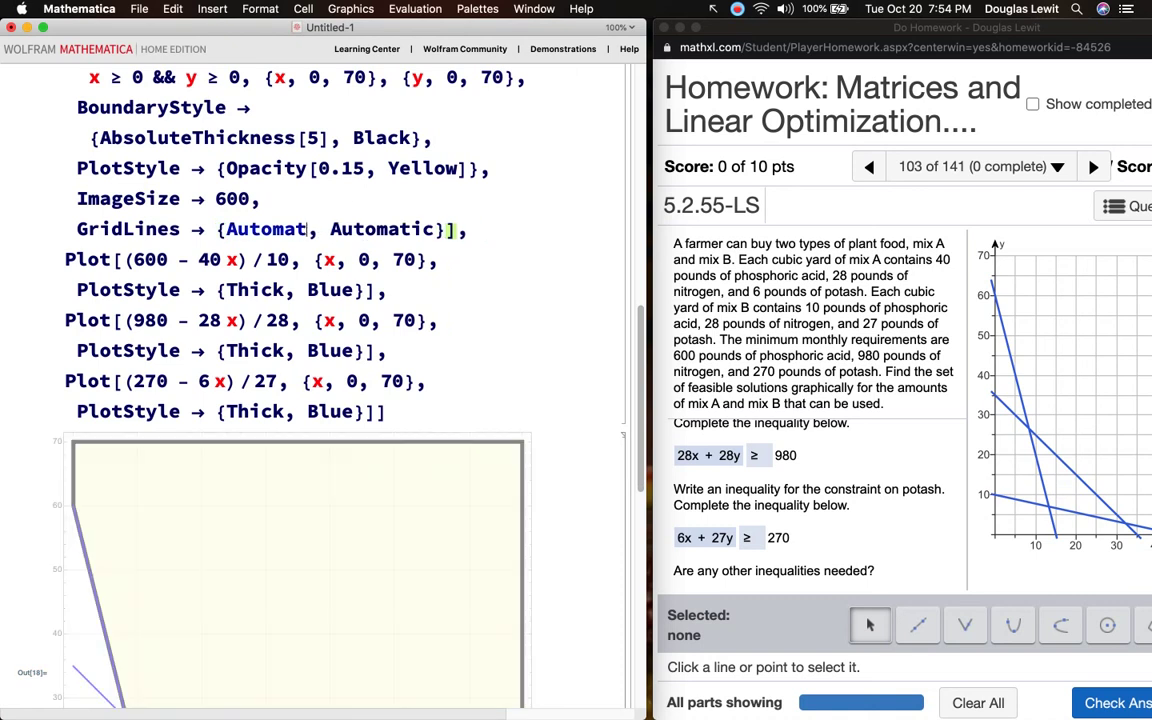
key(BackSpace)
key(BackSpace)
key(BackSpace)
key(BackSpace)
key(BackSpace)
key(BackSpace)
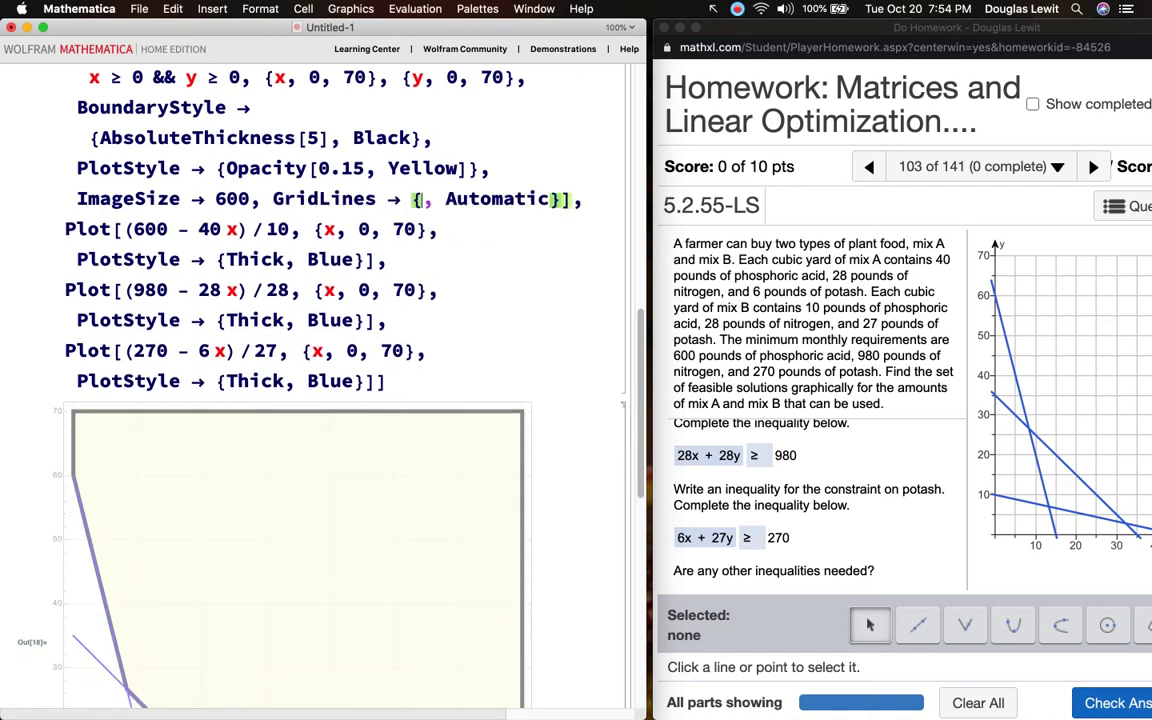
text(Table)
key(BackSpace)
key(BackSpace)
key(BackSpace)
key(BackSpace)
key(BackSpace)
text(Au)
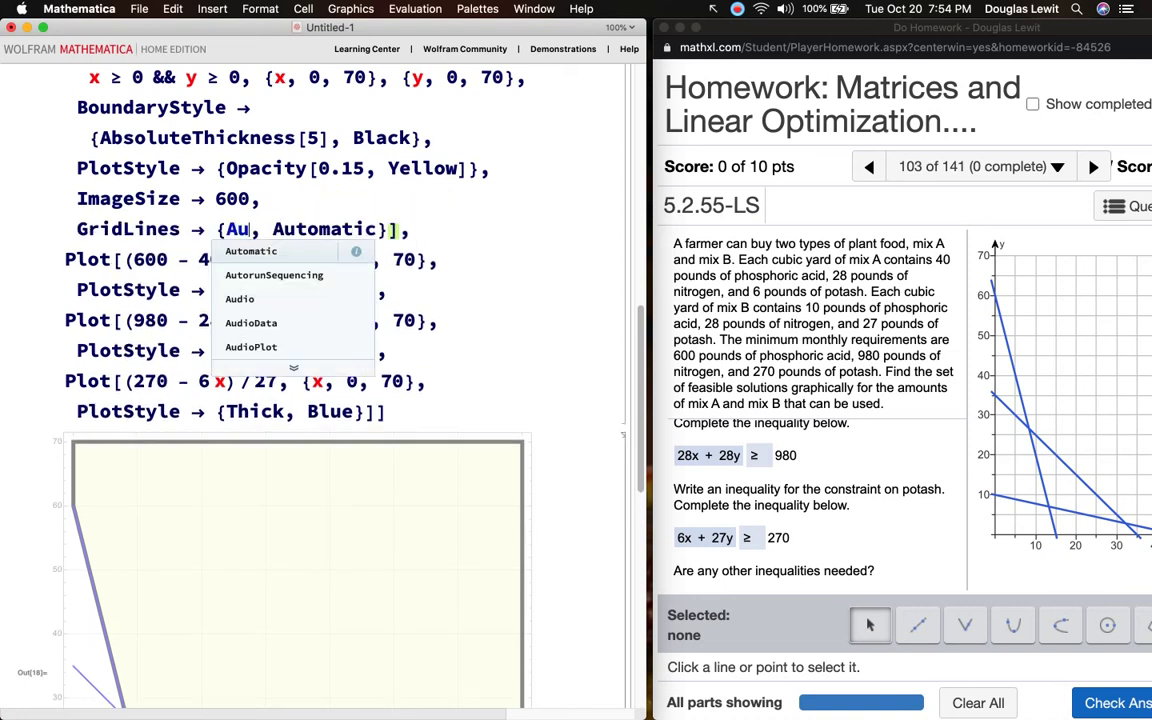
text(tomatic)
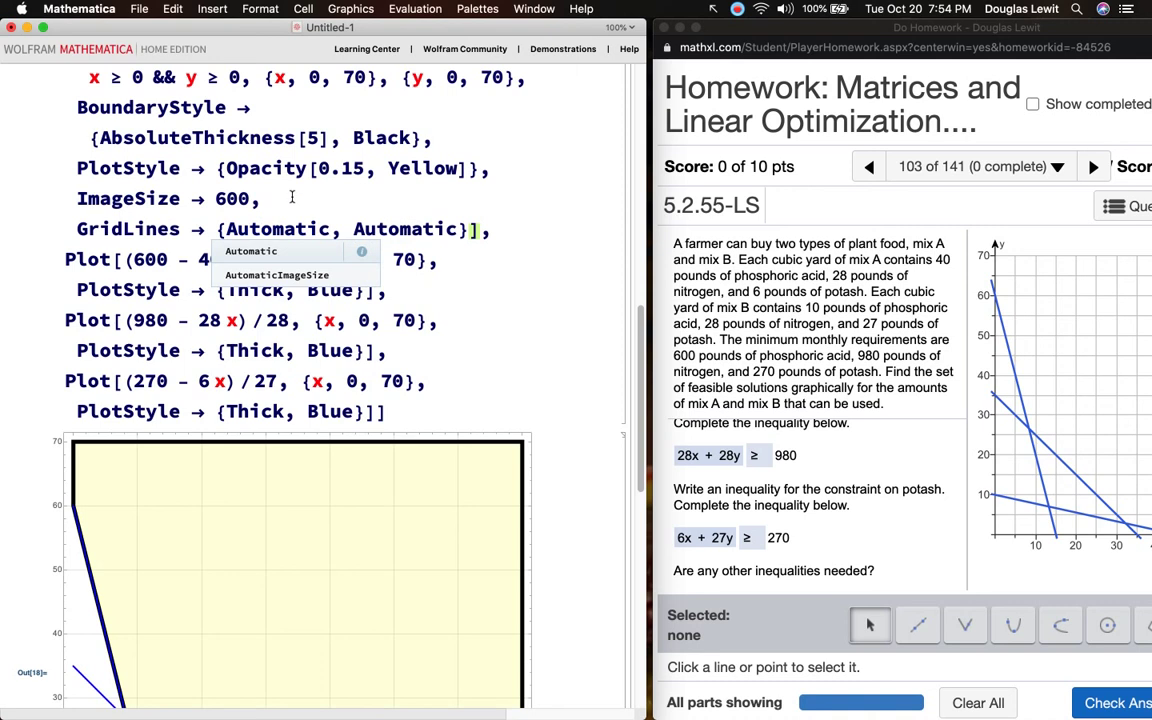
key(Escape)
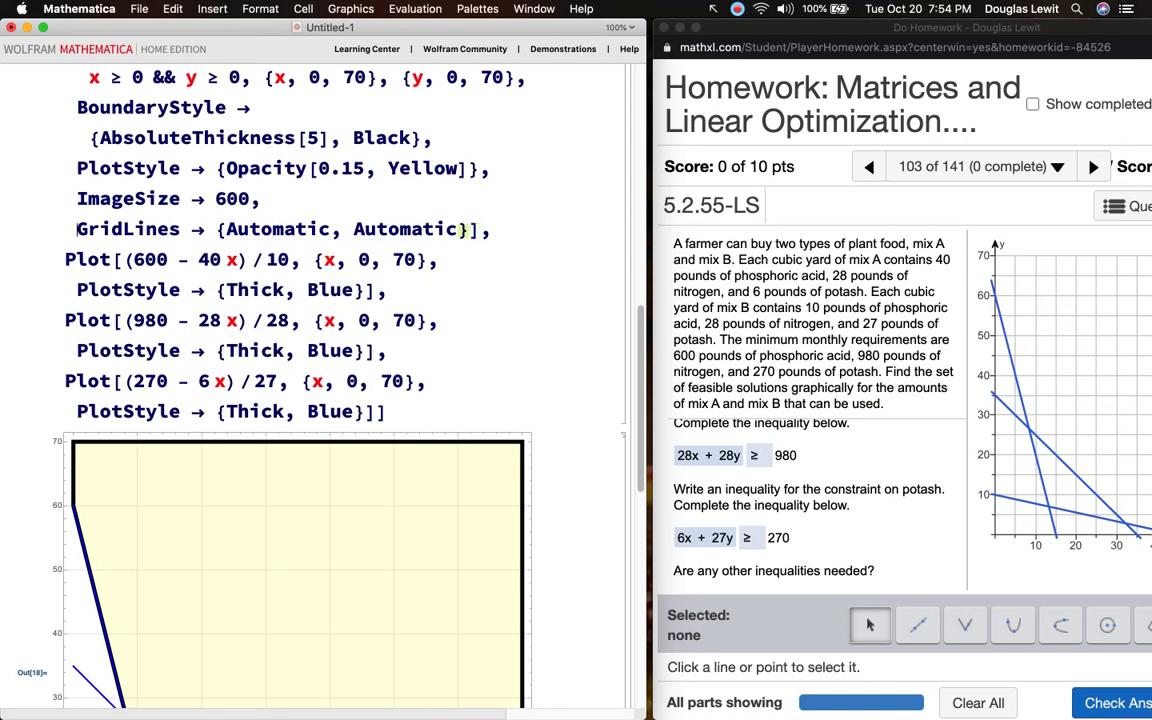
Insert a Ticks option before GridLines in the RegionPlot, with Table[k, {k, 0, 70, 5}] as its first list
click(77, 229)
text(Ticks)
key(Escape)
text(->)
key(Return)
text({Table[)
scroll(311, 238, down, 5)
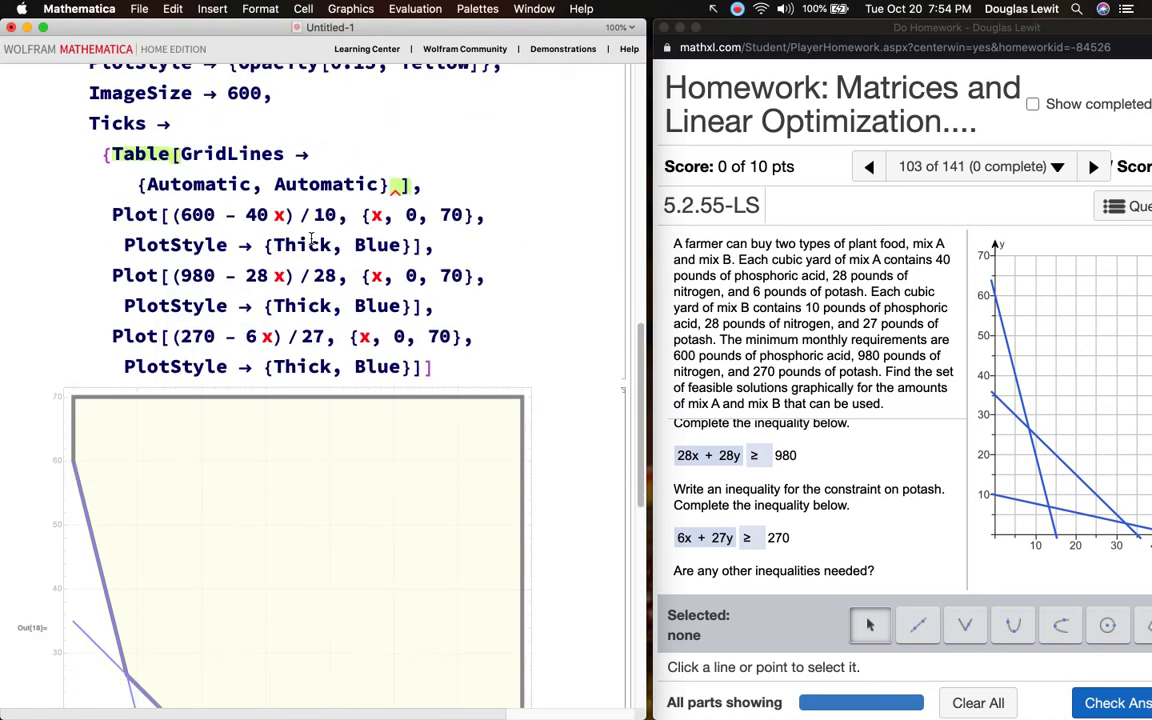
scroll(311, 238, up, 5)
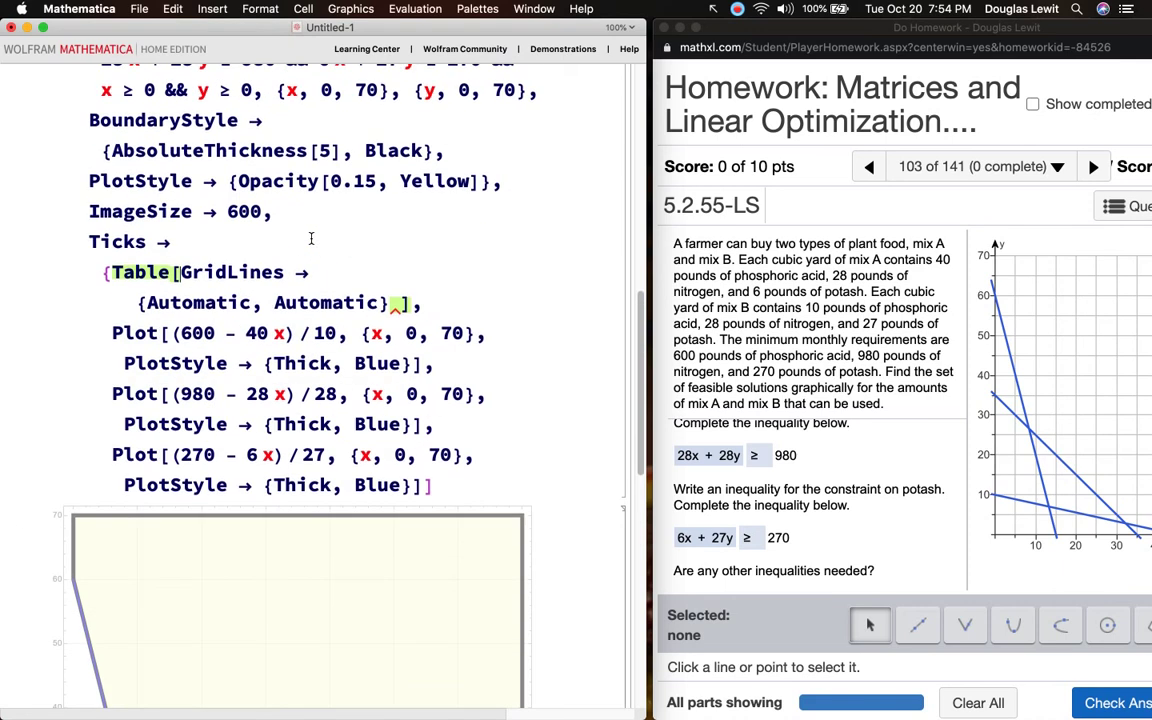
text(k,)
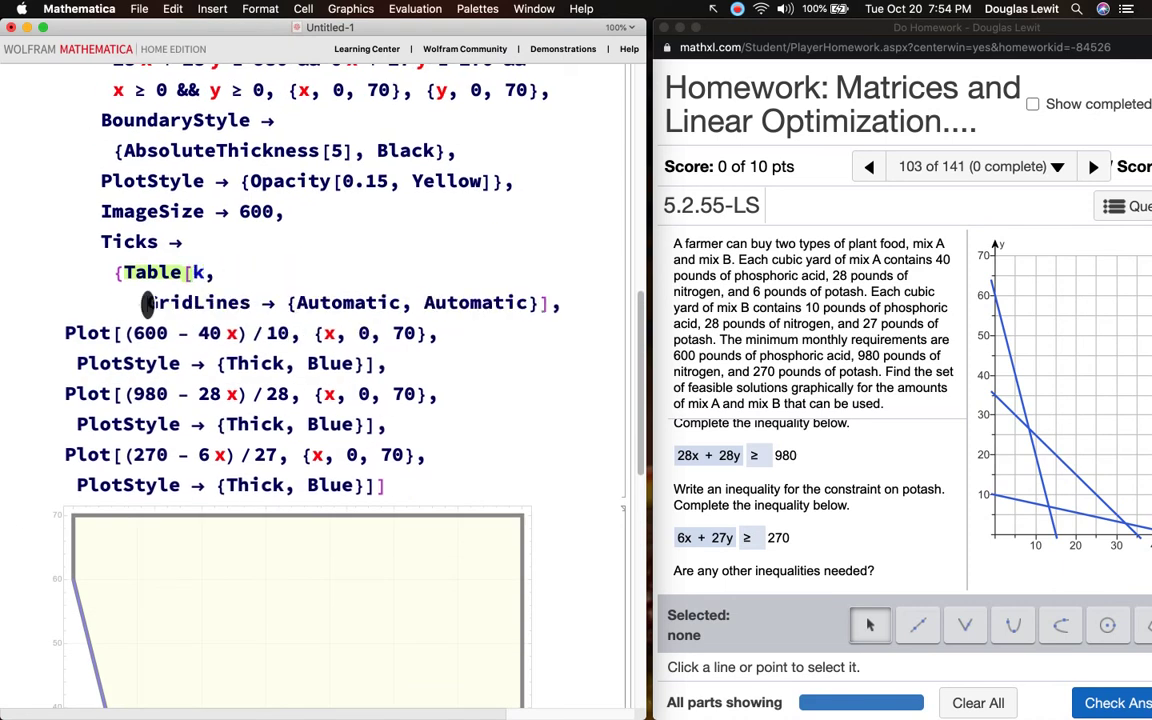
text( {k, 0, )
text(70, 5)
text(}], )
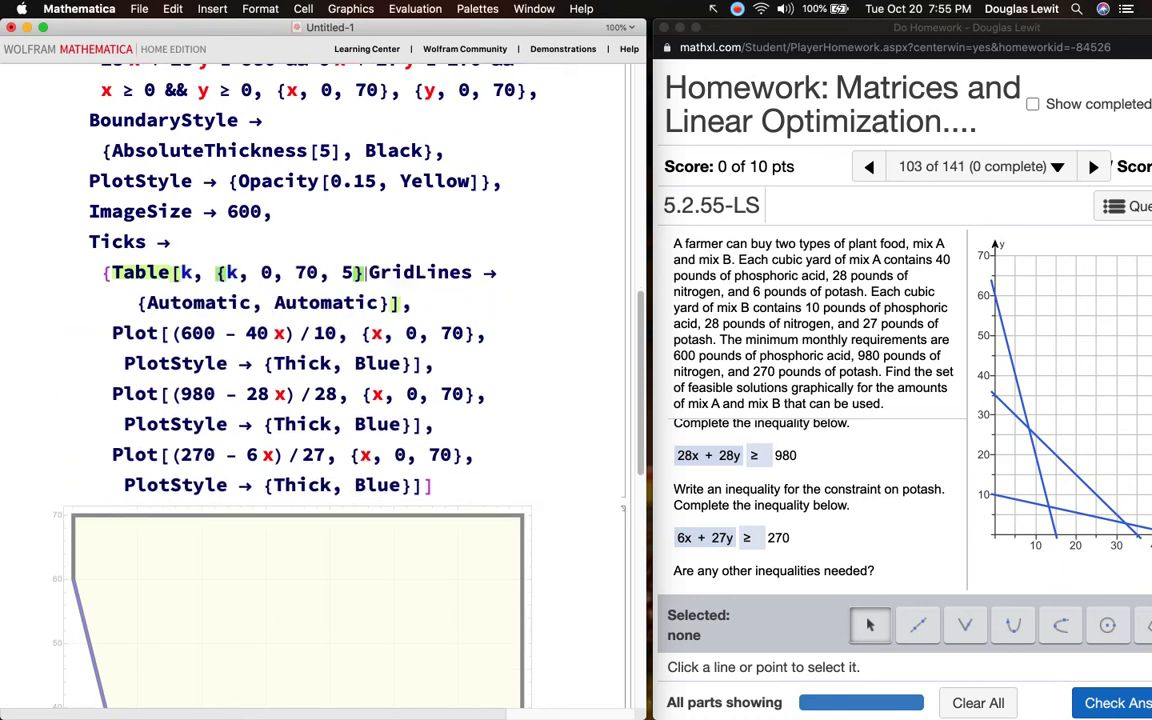
Add Table[k, {k, 0, 70, 5}] as the second Ticks list, close the option with a brace and comma, and evaluate the cell
text(Table)
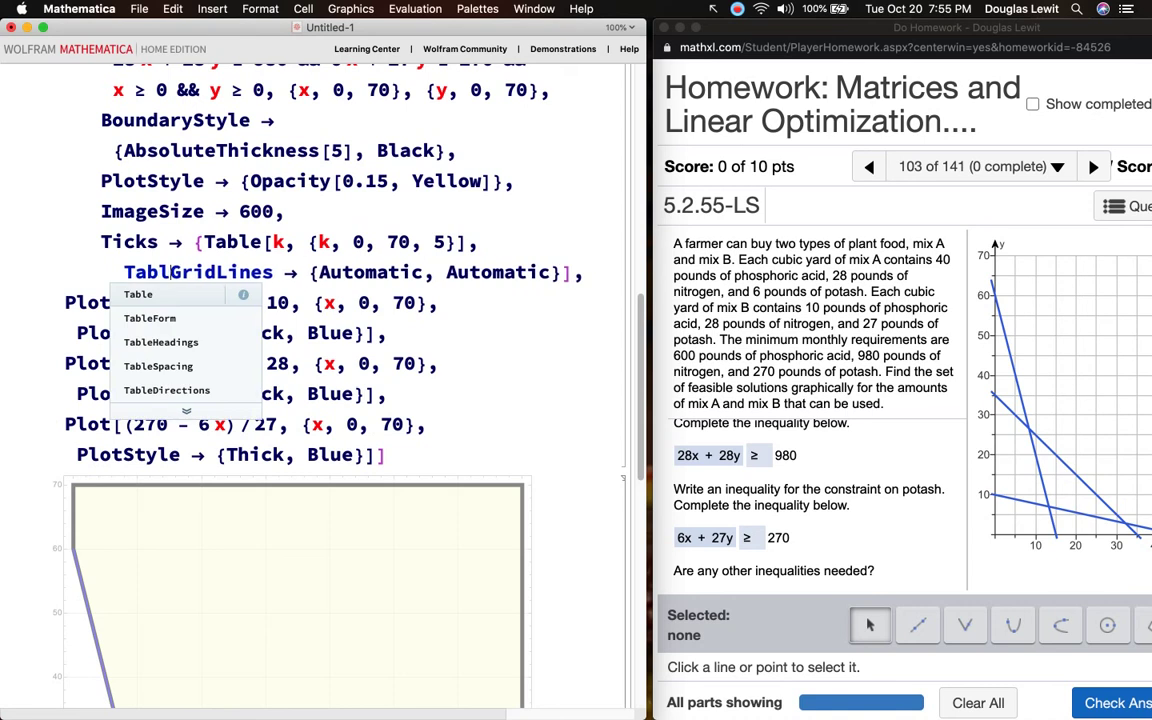
text([k, )
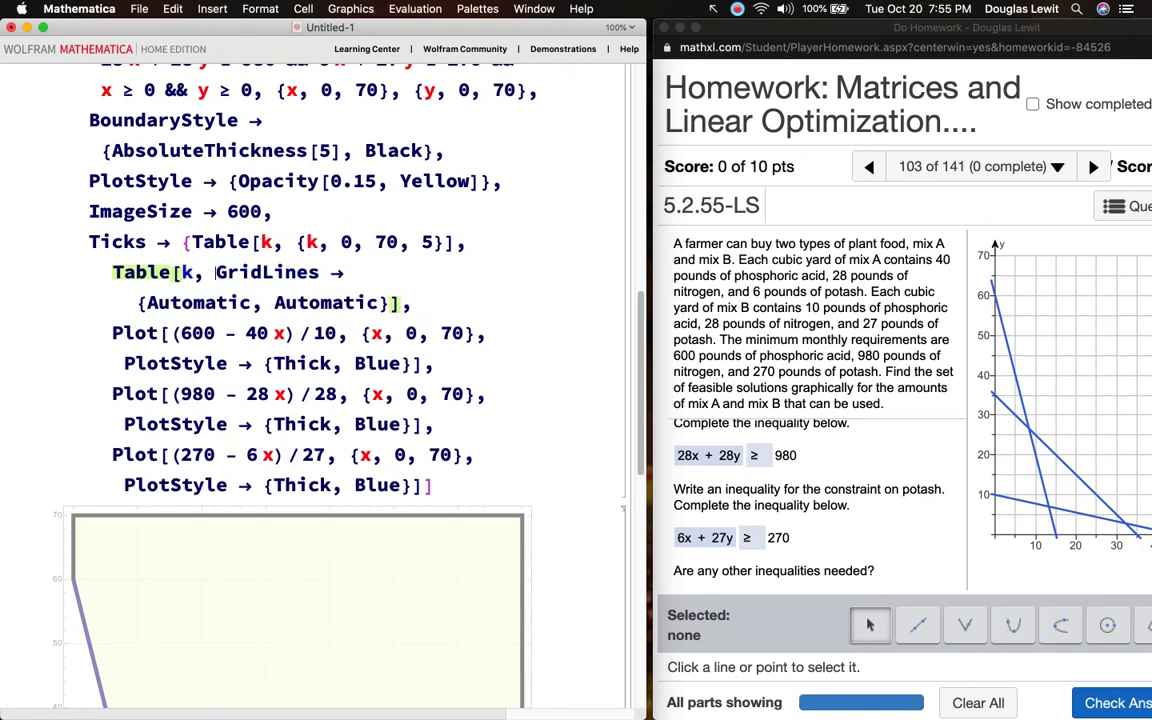
text({k, 0,)
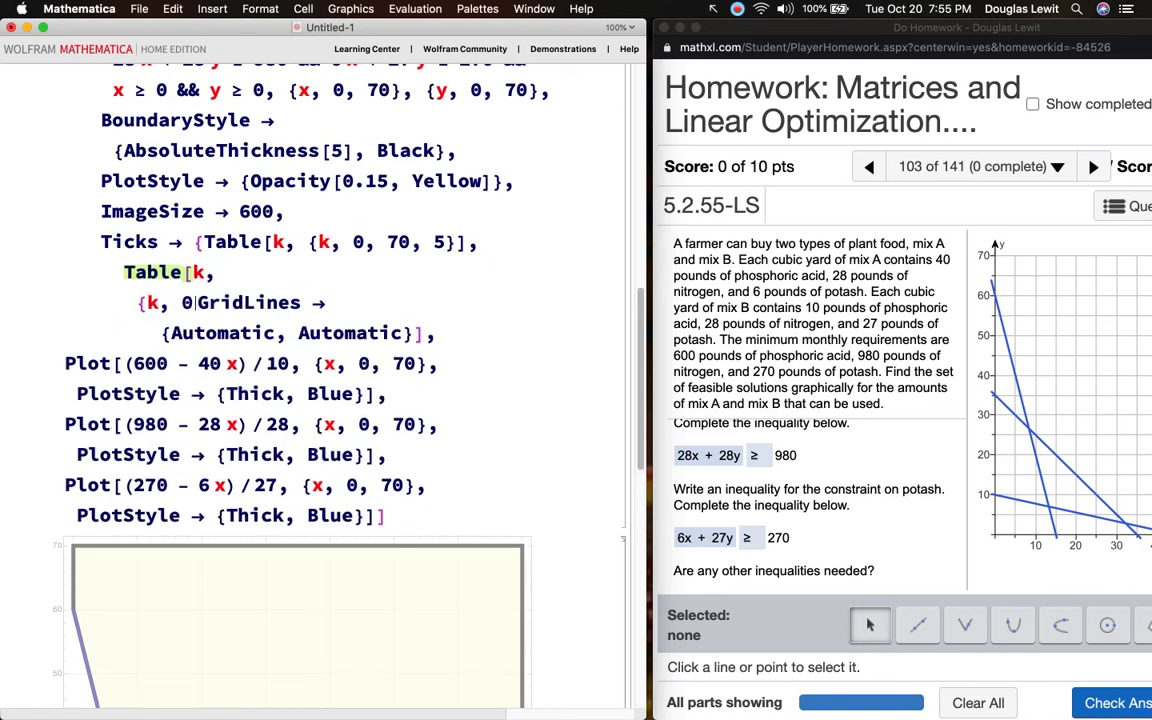
text(0, 5})
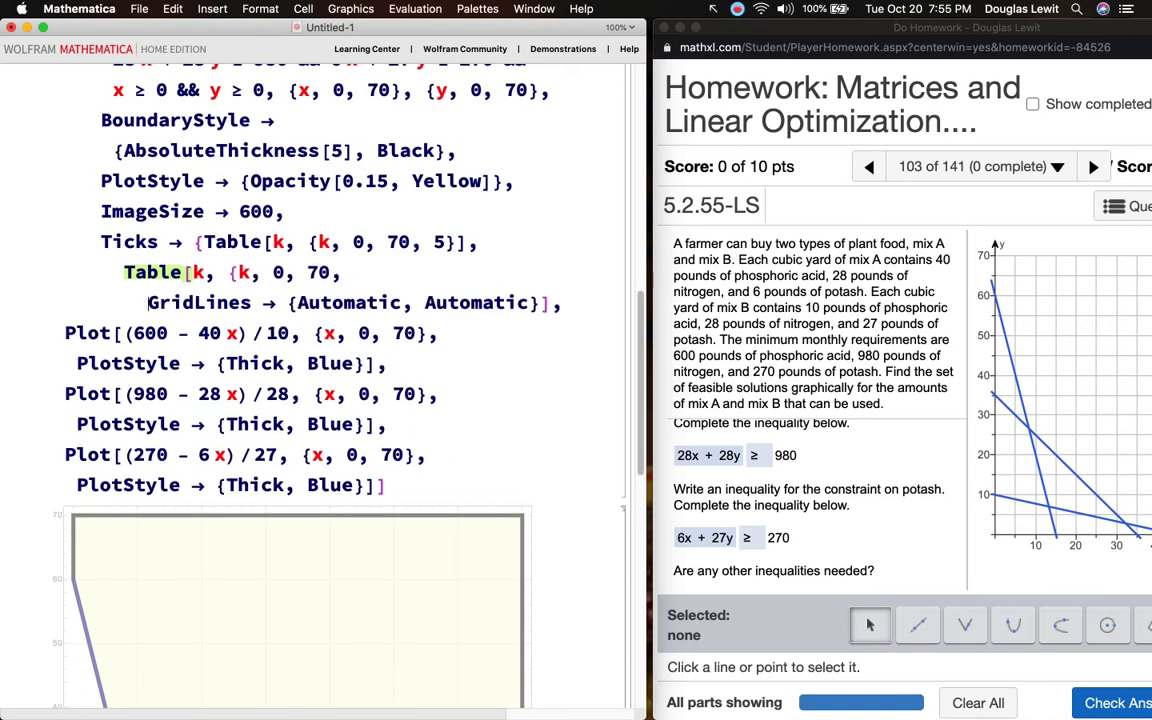
text(]])
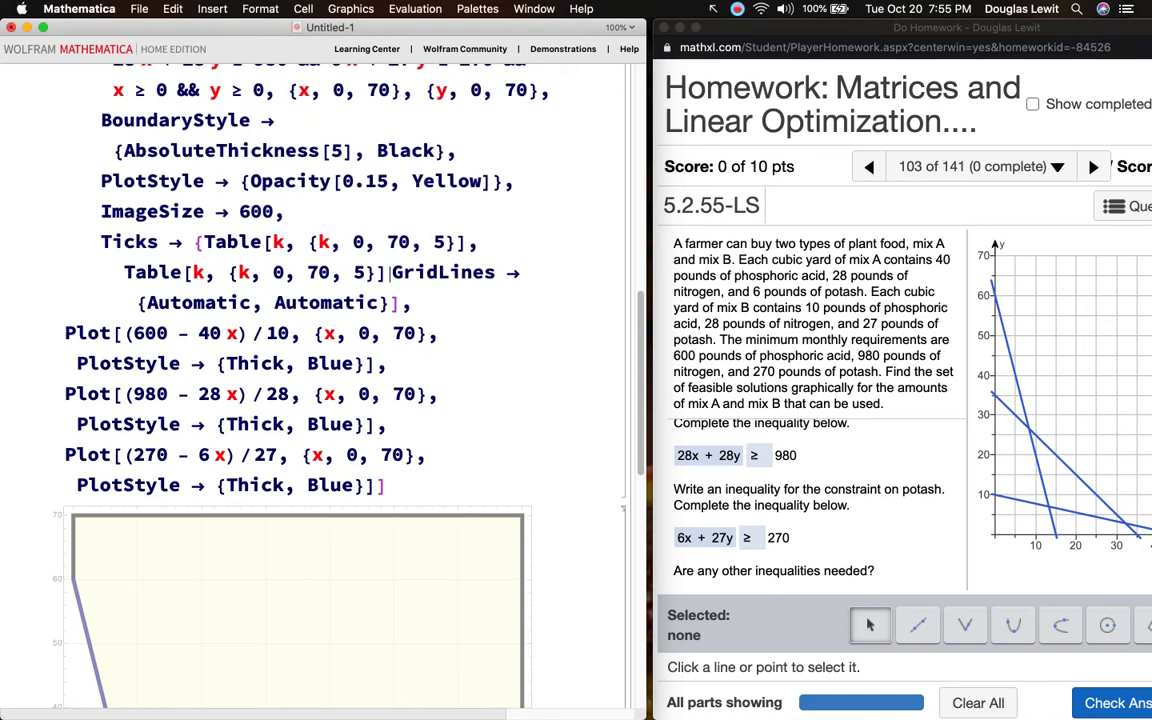
key(BackSpace)
text(},)
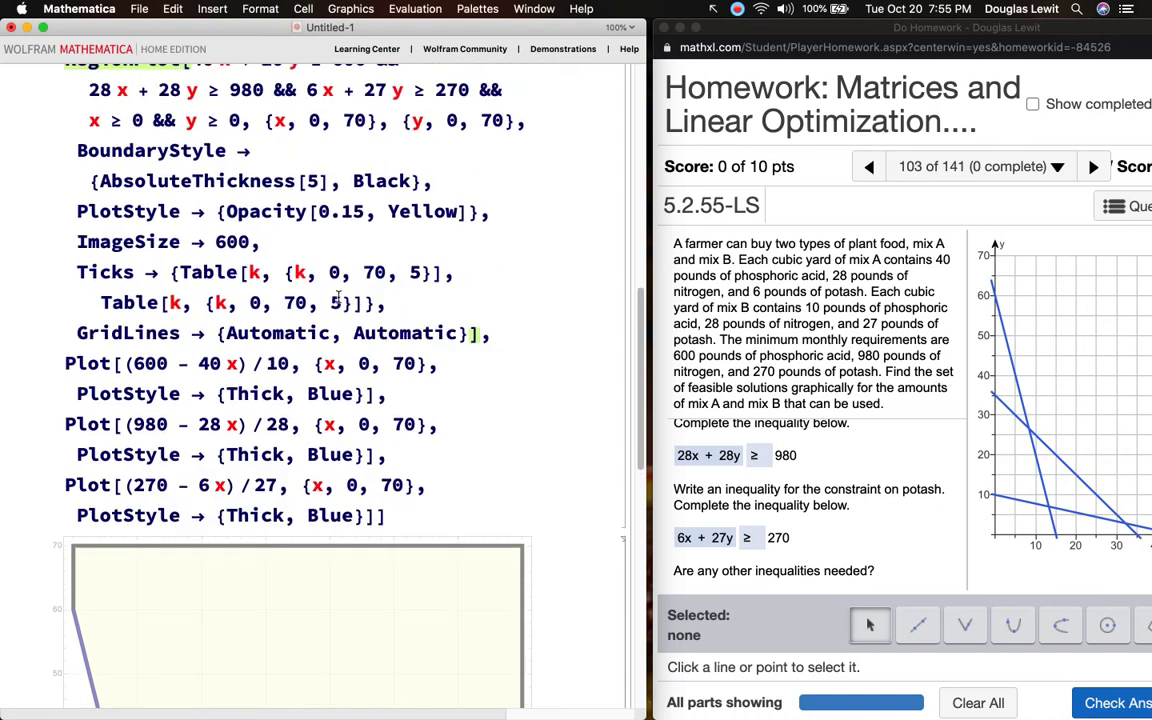
click(430, 510)
key(shift+Return)
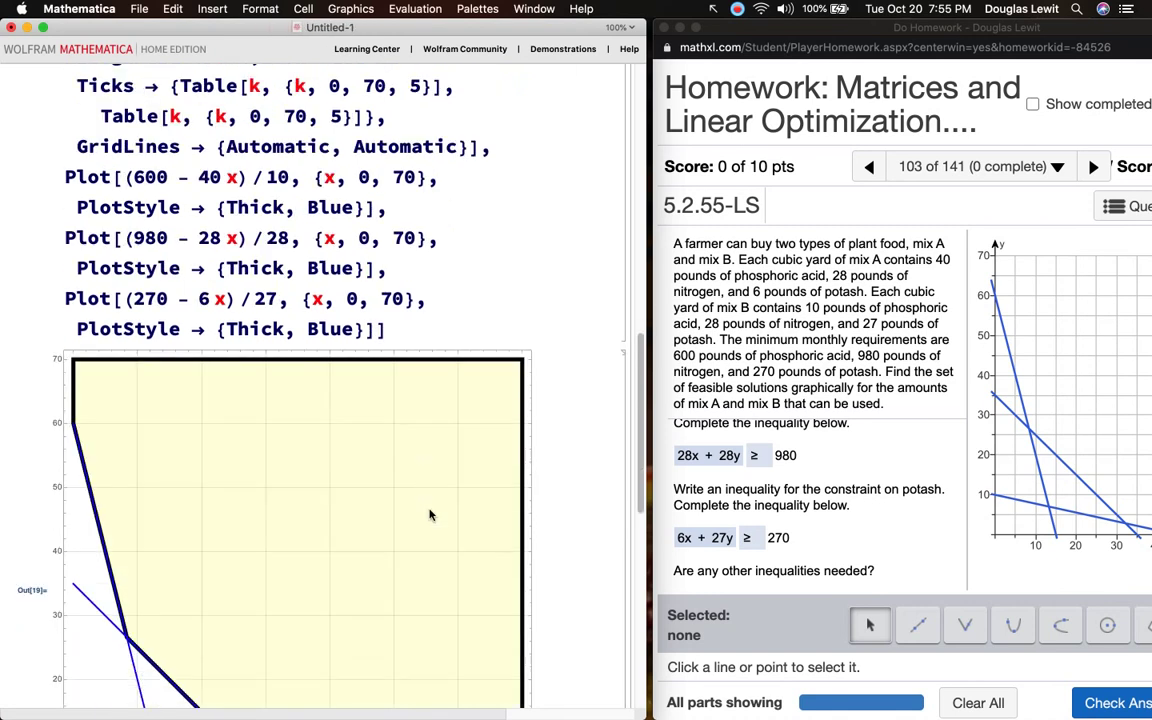
Change the RegionPlot's Ticks option to FrameTicks
scroll(430, 515, up, 3)
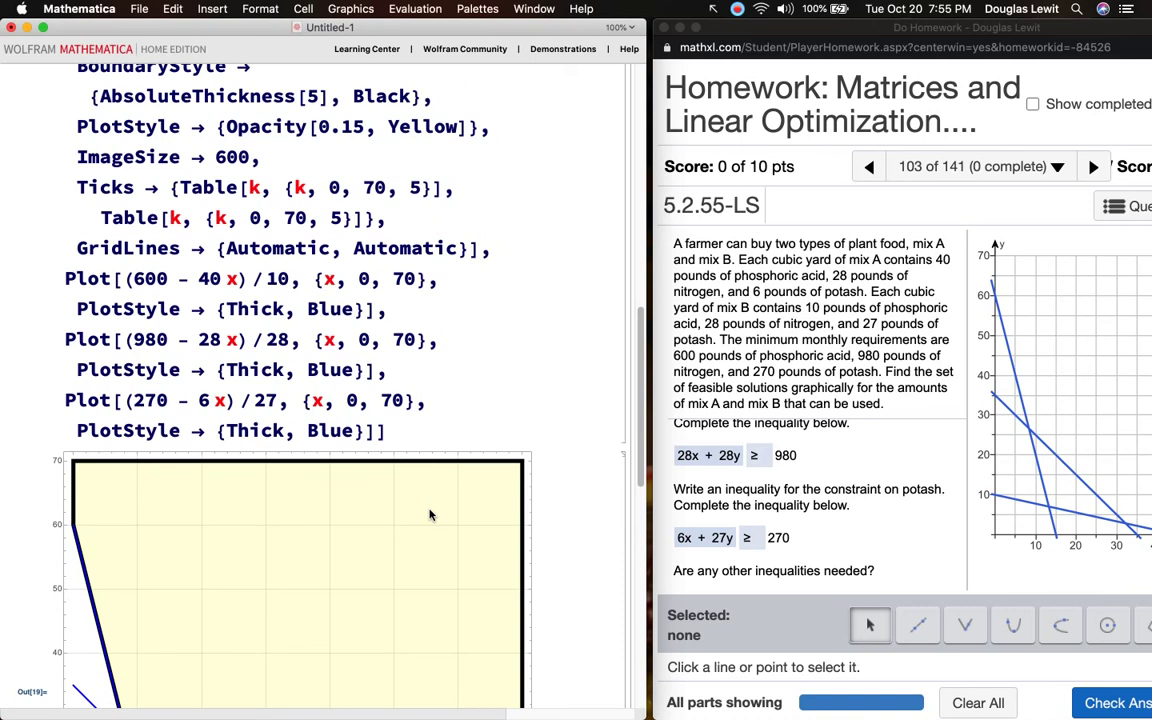
scroll(430, 515, down, 5)
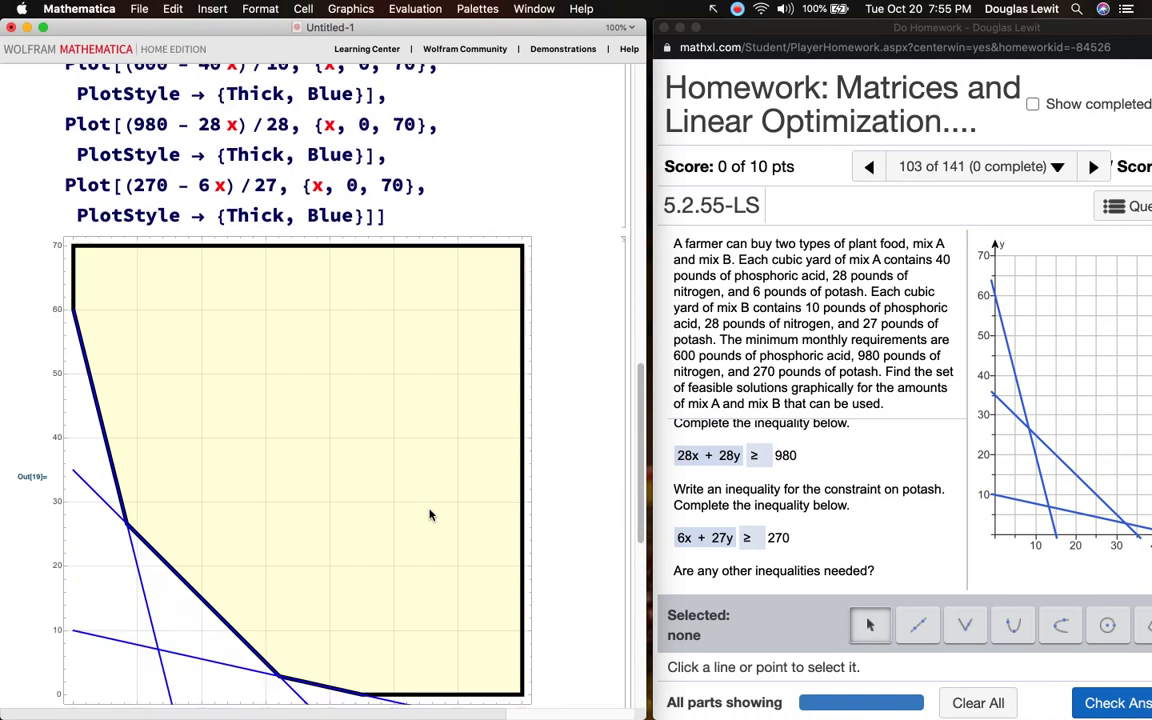
scroll(430, 515, up, 5)
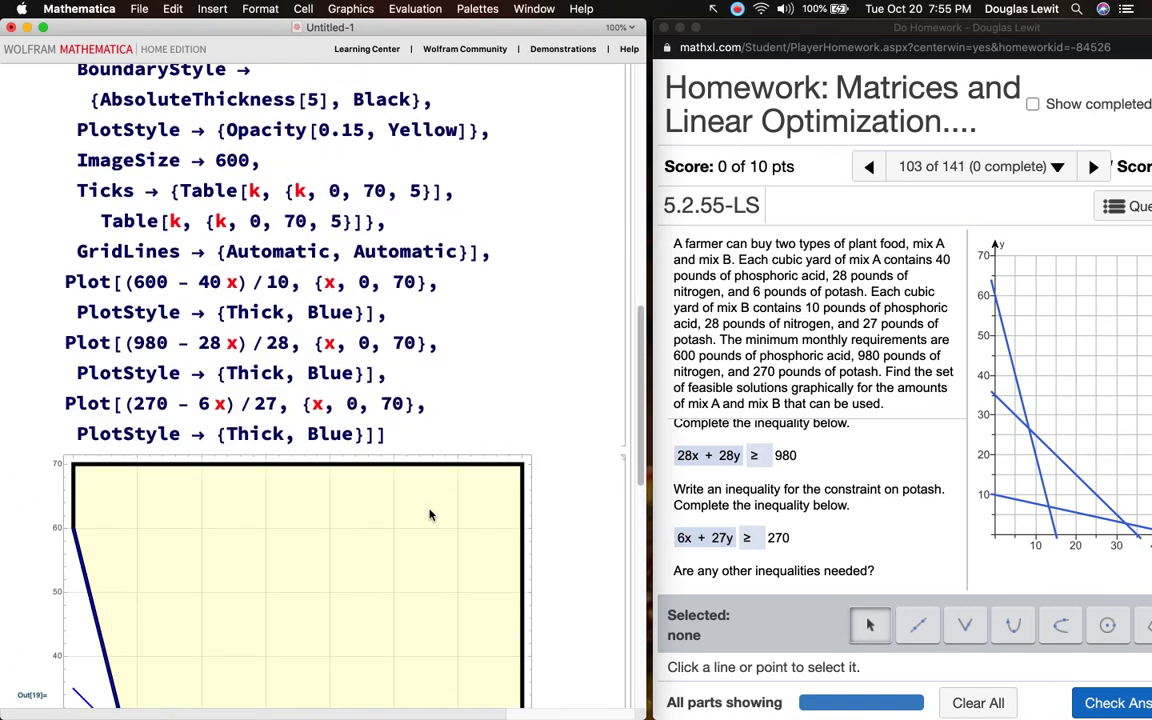
scroll(430, 515, up, 1)
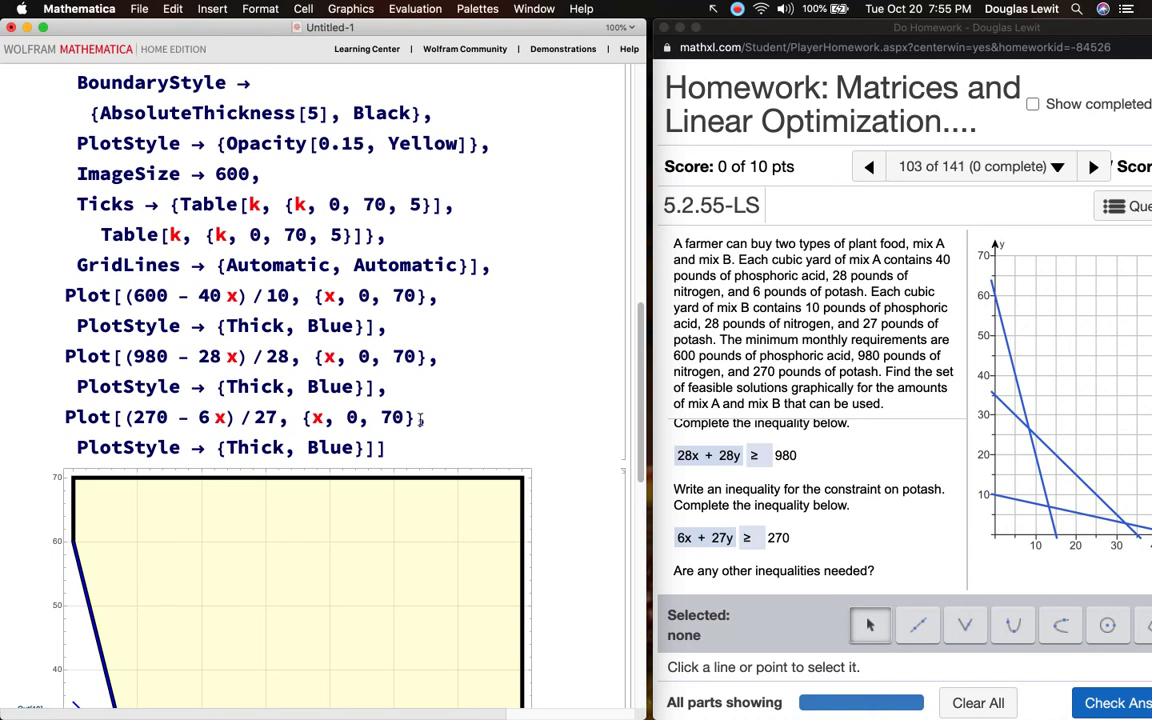
text(,)
scroll(421, 418, down, 5)
scroll(415, 410, up, 5)
click(73, 198)
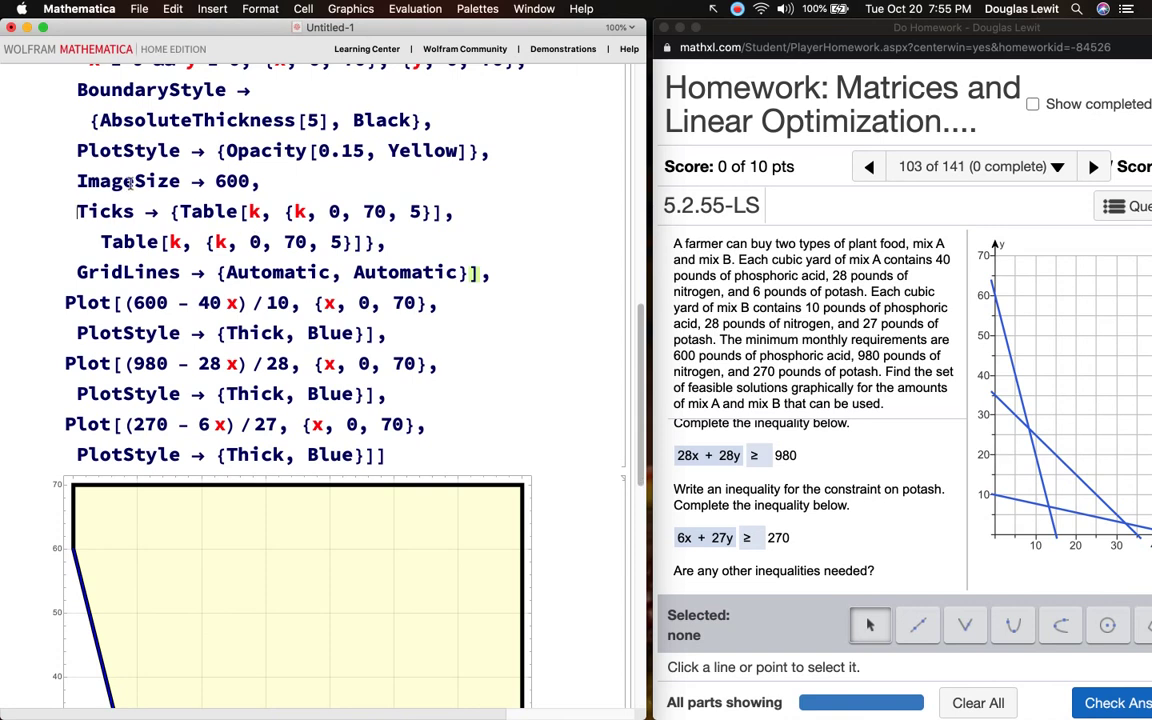
text(Frame)
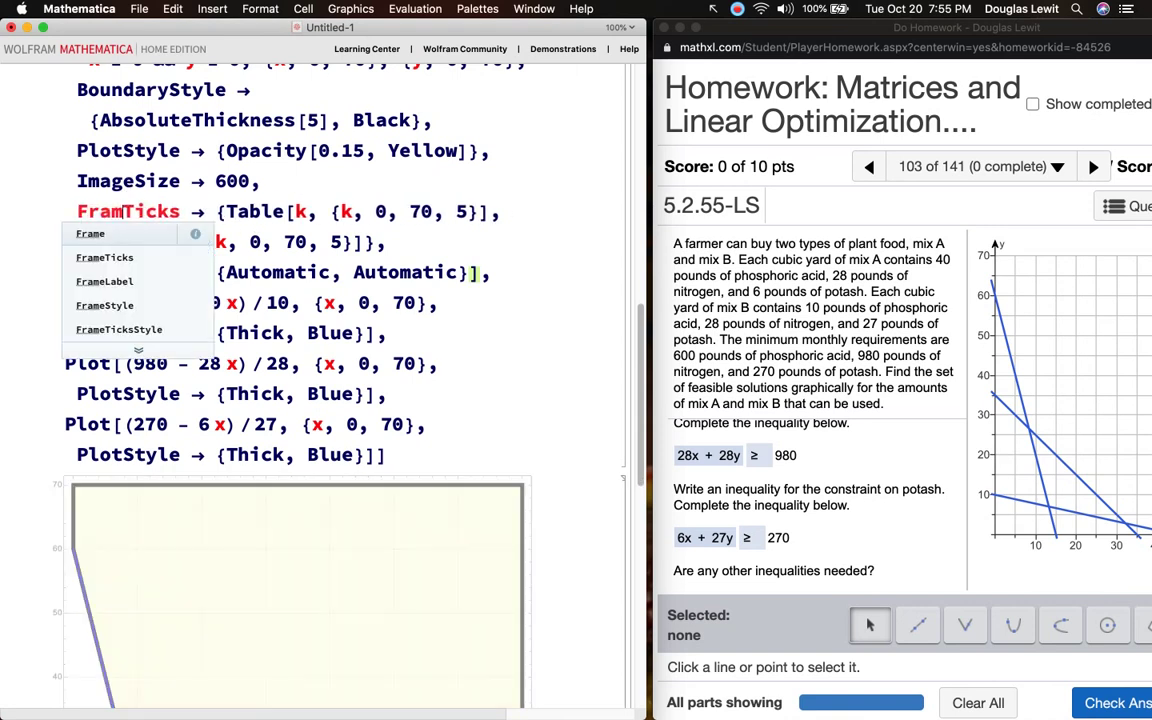
key(Escape)
Enlarge the notebook window to fill the screen and evaluate the Show cell
click(44, 28)
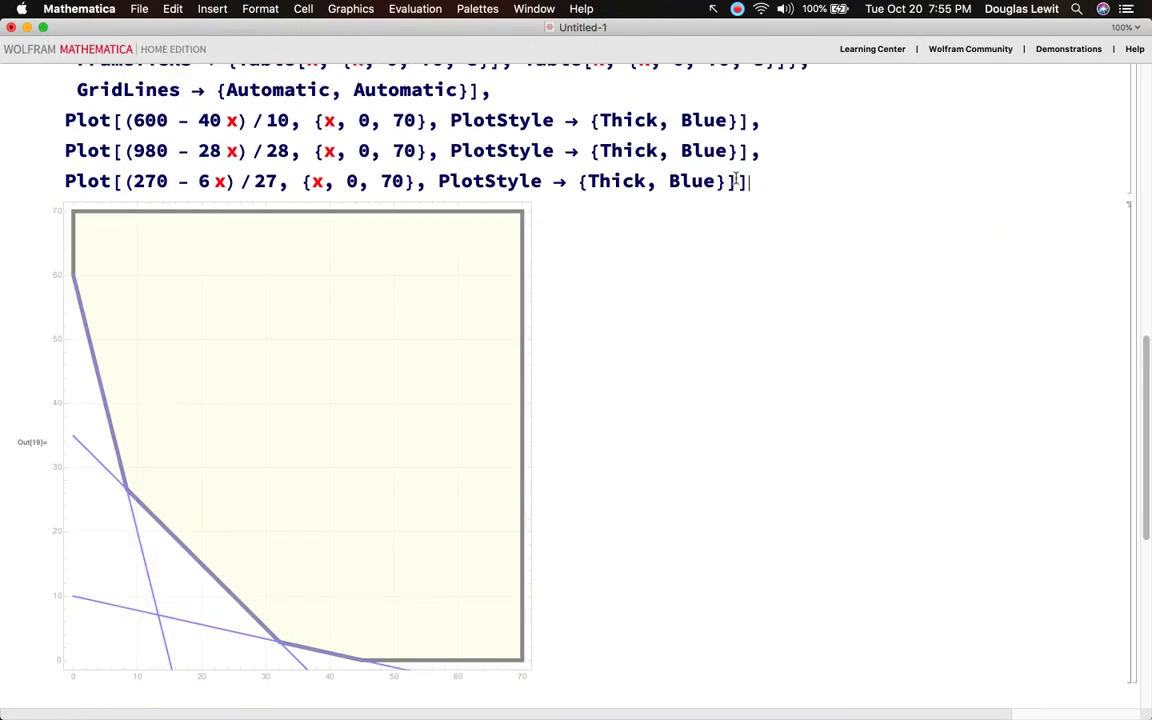
key(shift+Return)
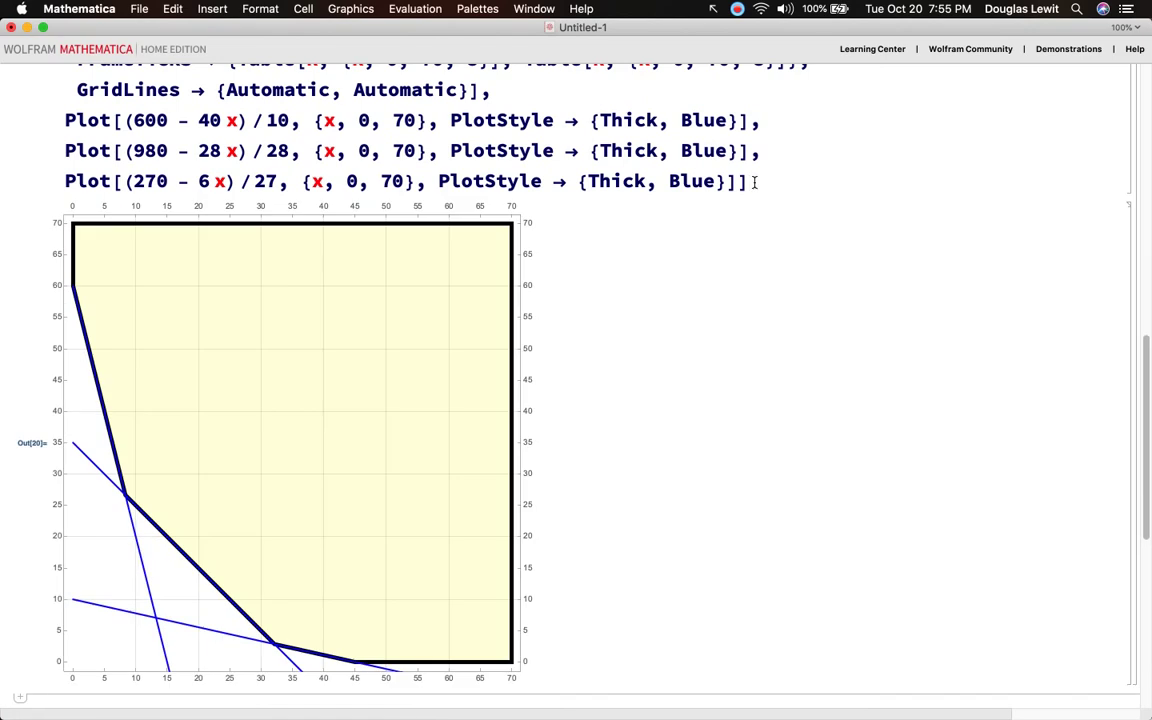
scroll(694, 382, down, 3)
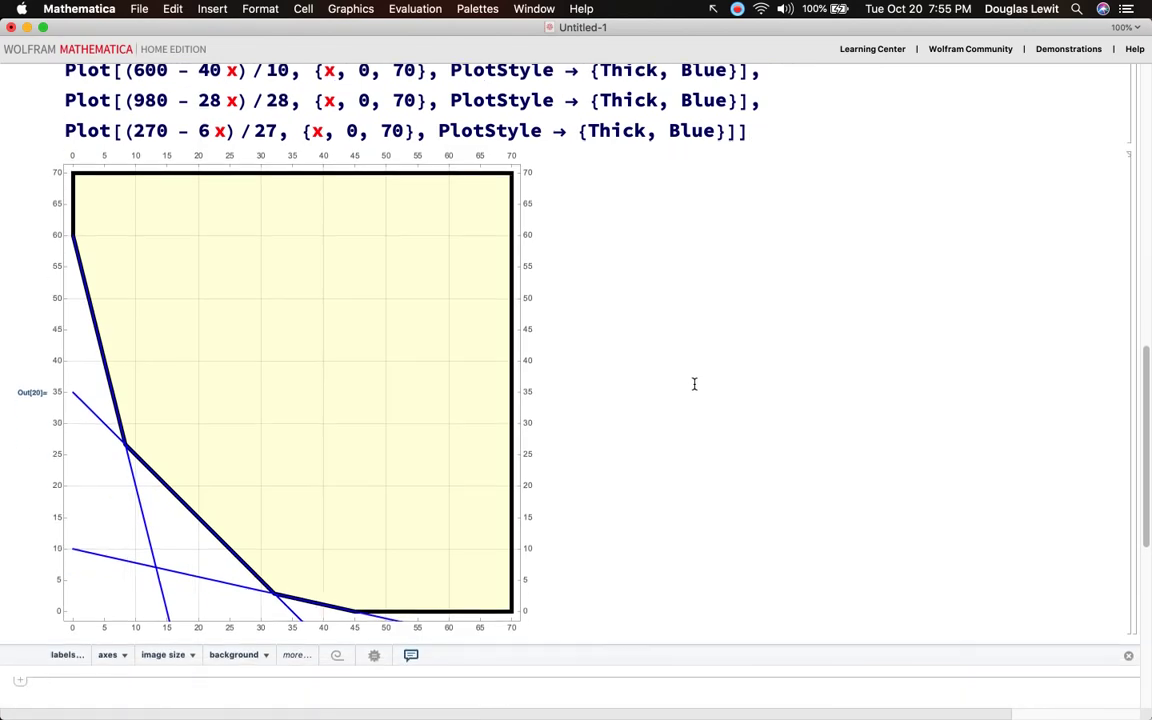
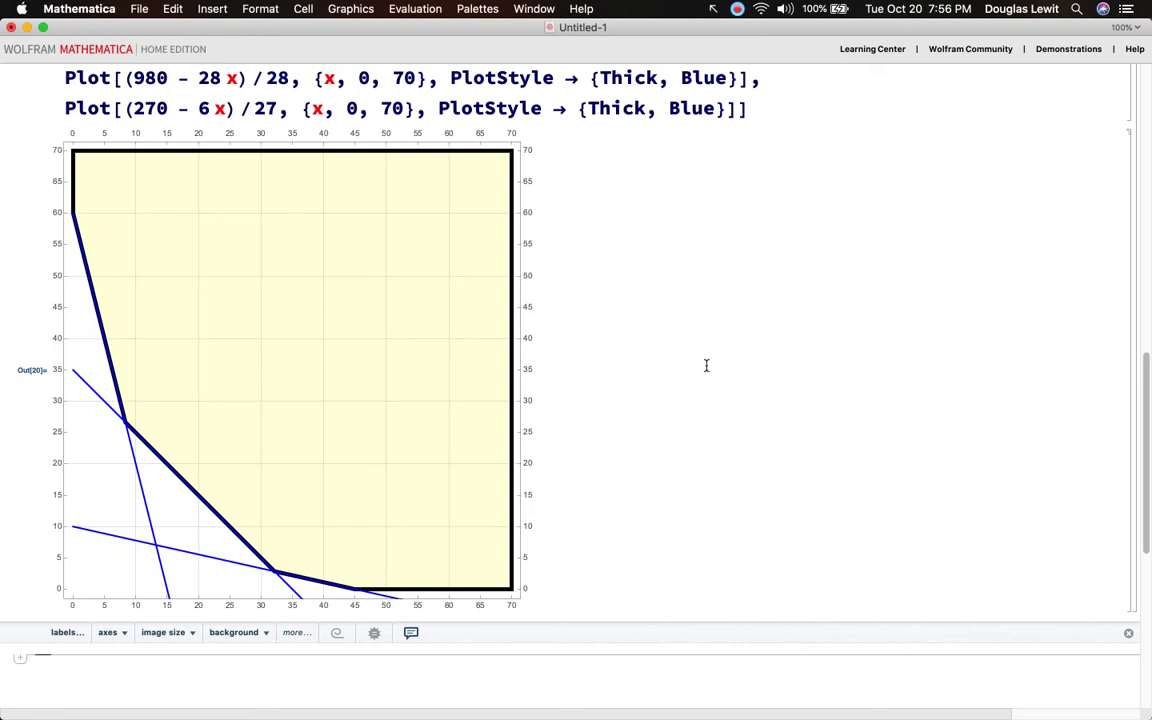
Replace the first Automatic in the RegionPlot's GridLines option with Table[k, {k, 0, 70, 5}]
scroll(706, 366, up, 1)
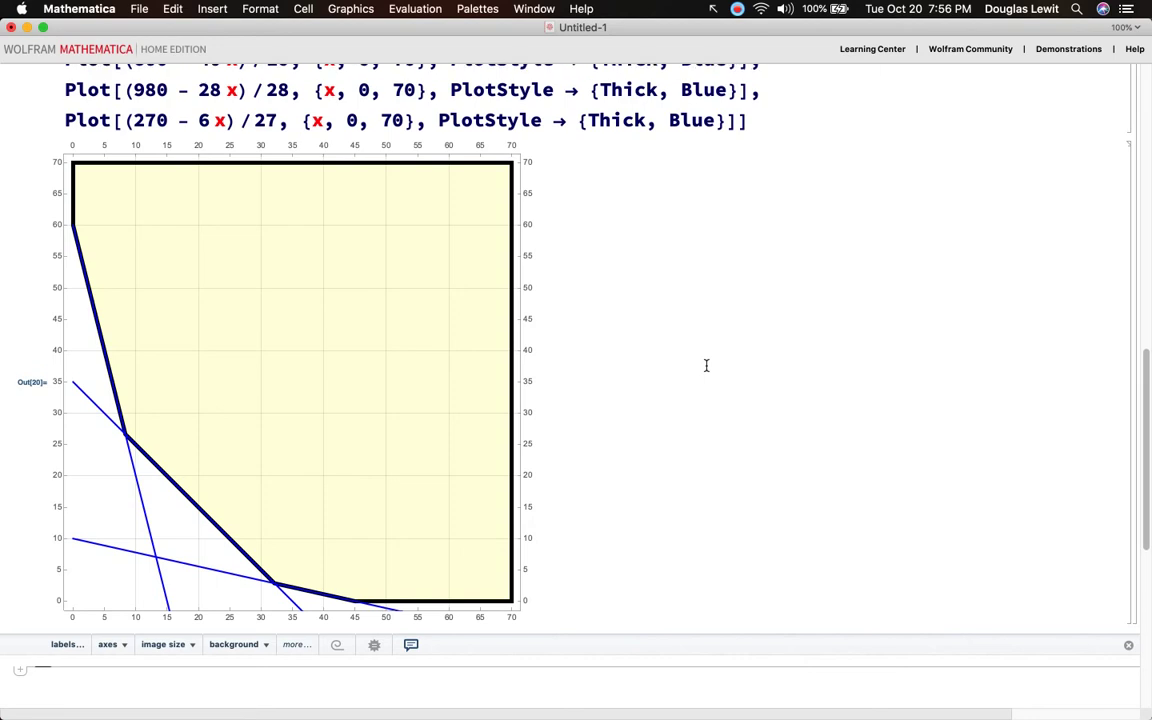
scroll(706, 366, up, 8)
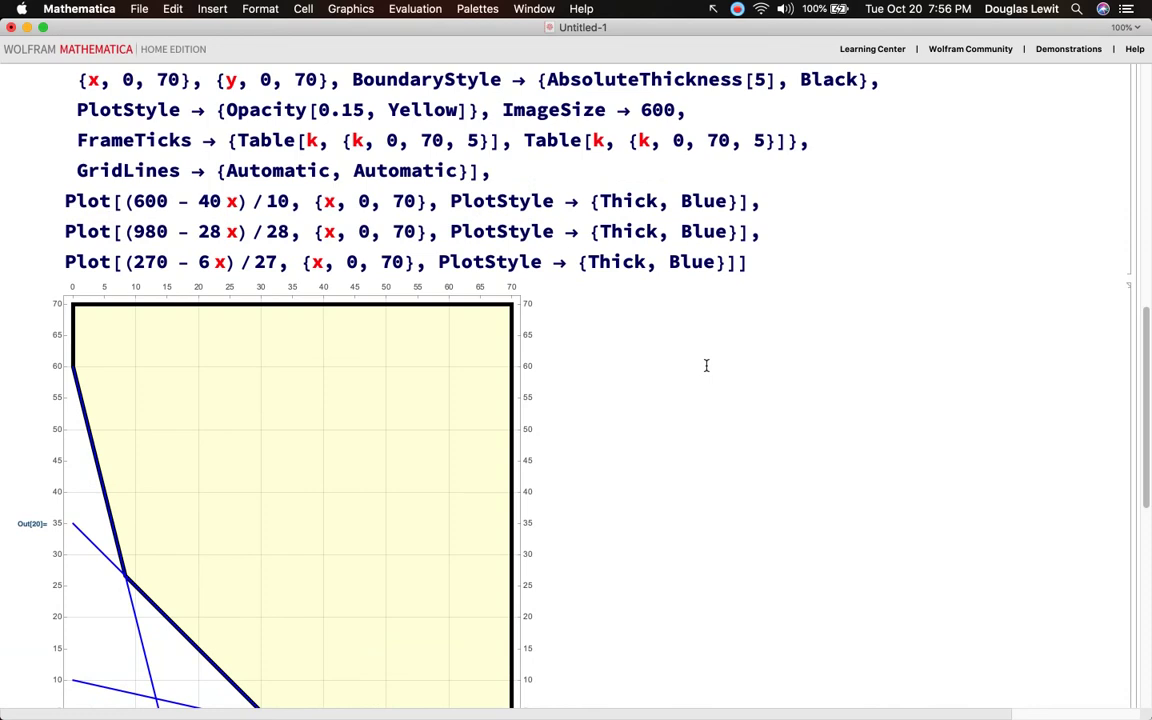
scroll(706, 366, down, 7)
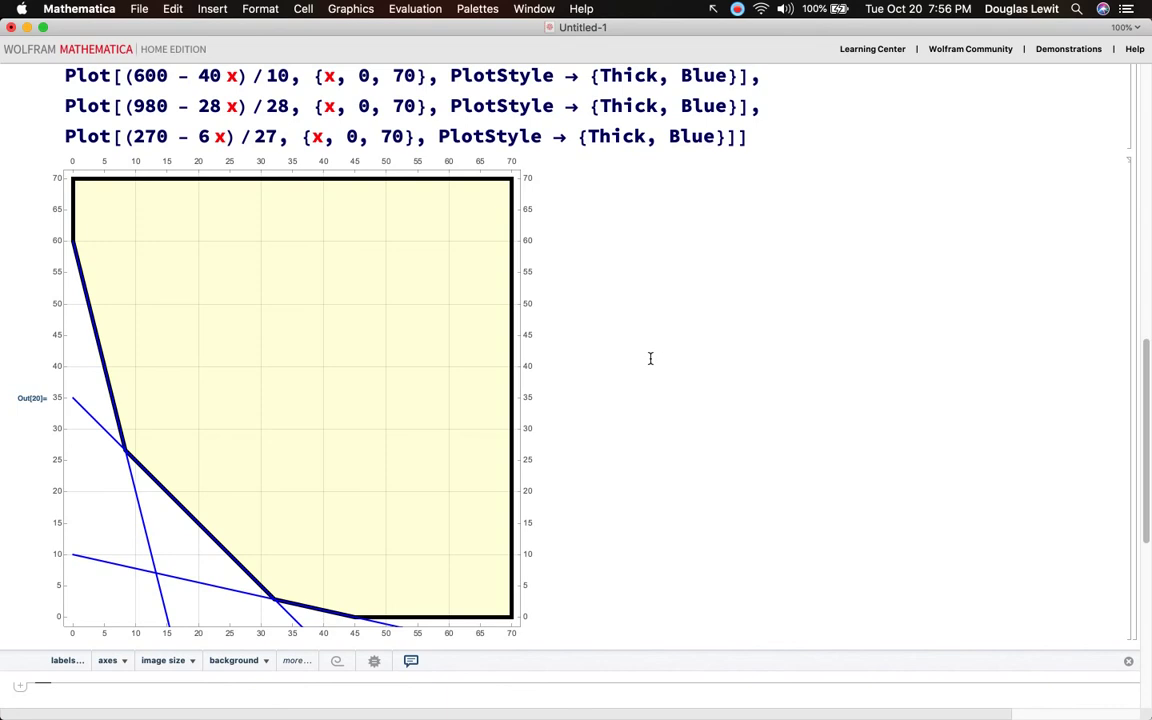
scroll(650, 358, down, 1)
scroll(650, 358, up, 1)
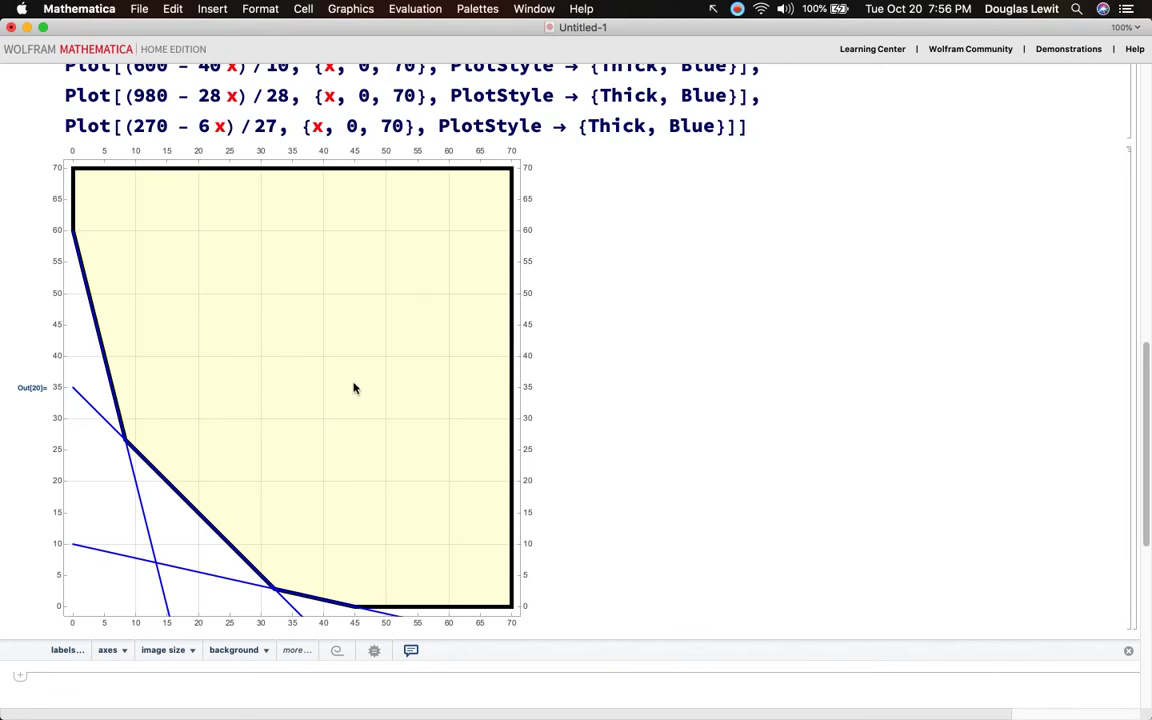
scroll(725, 352, up, 5)
scroll(725, 351, up, 5)
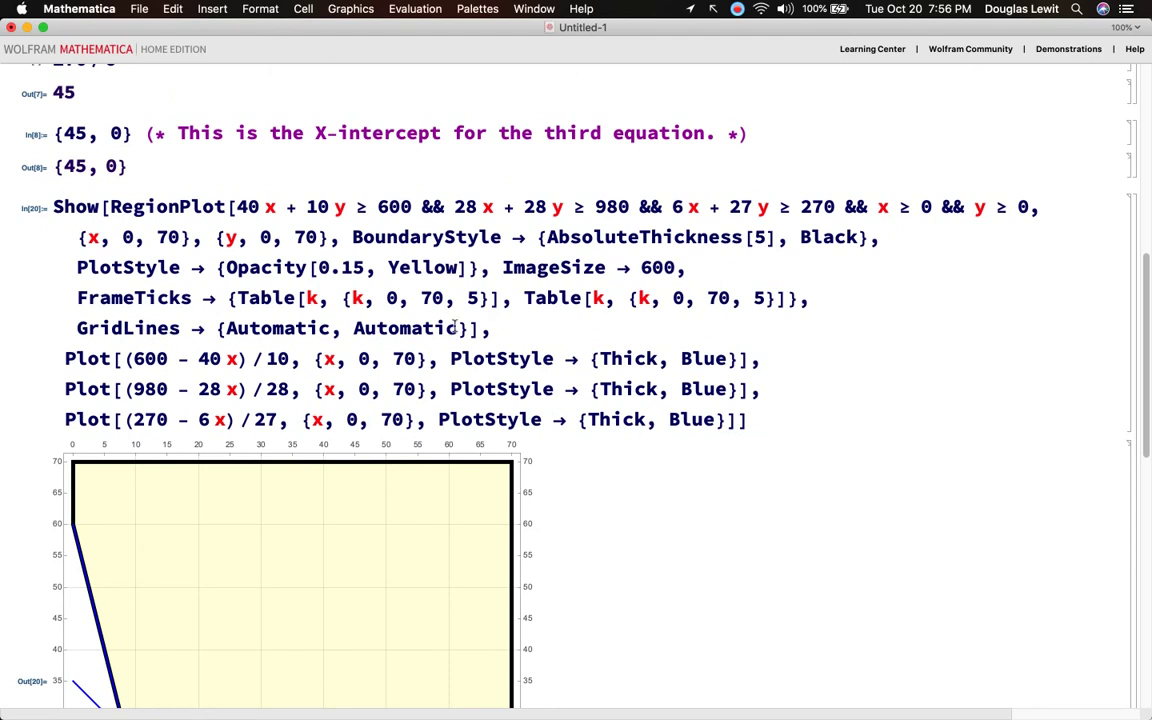
click(331, 329)
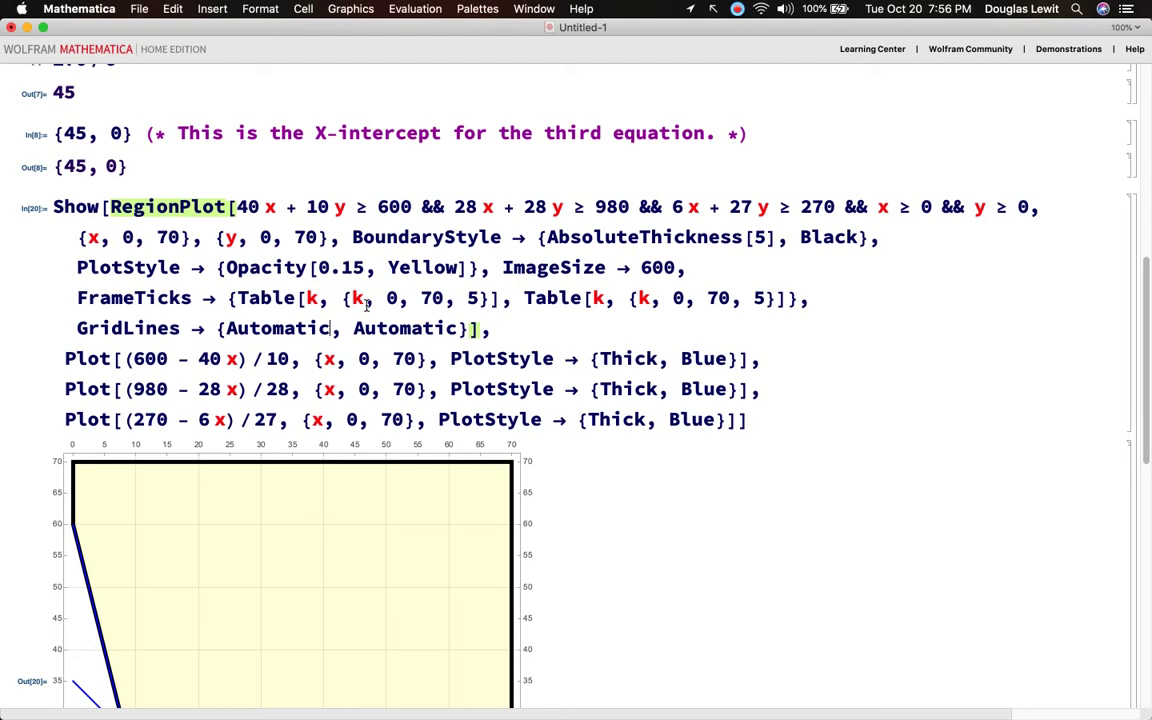
key(BackSpace)
key(BackSpace)
key(BackSpace)
key(BackSpace)
key(BackSpace)
key(BackSpace)
key(BackSpace)
key(BackSpace)
key(BackSpace)
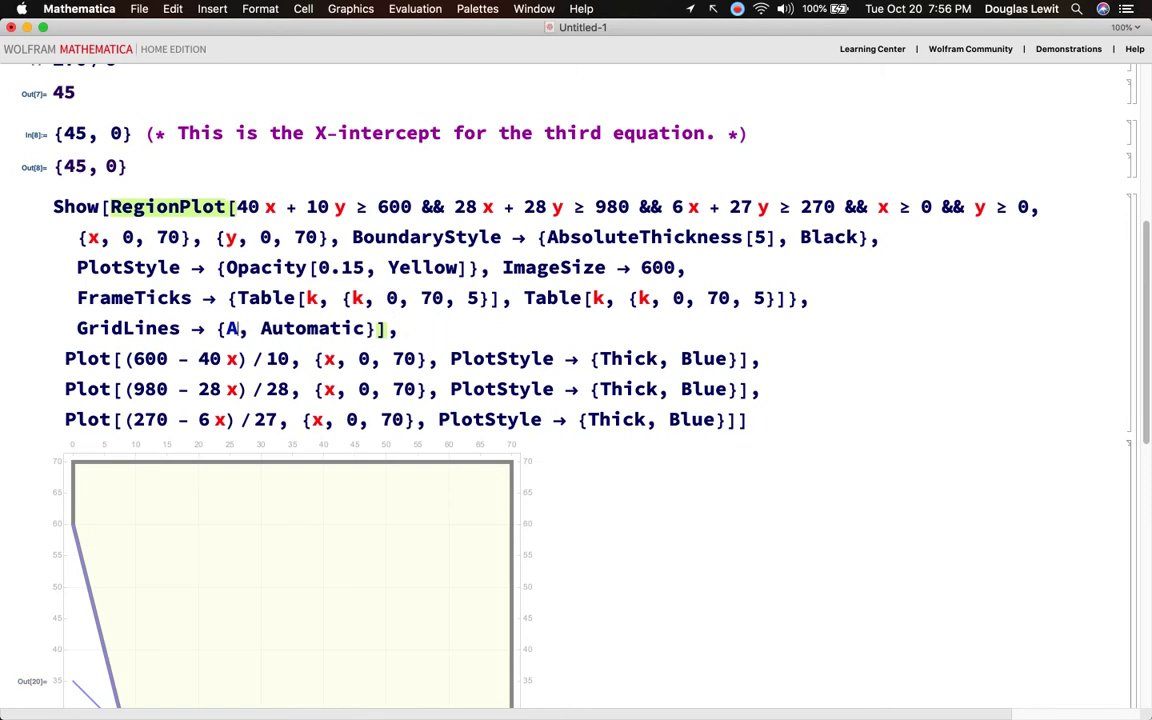
text(Table[k, {)
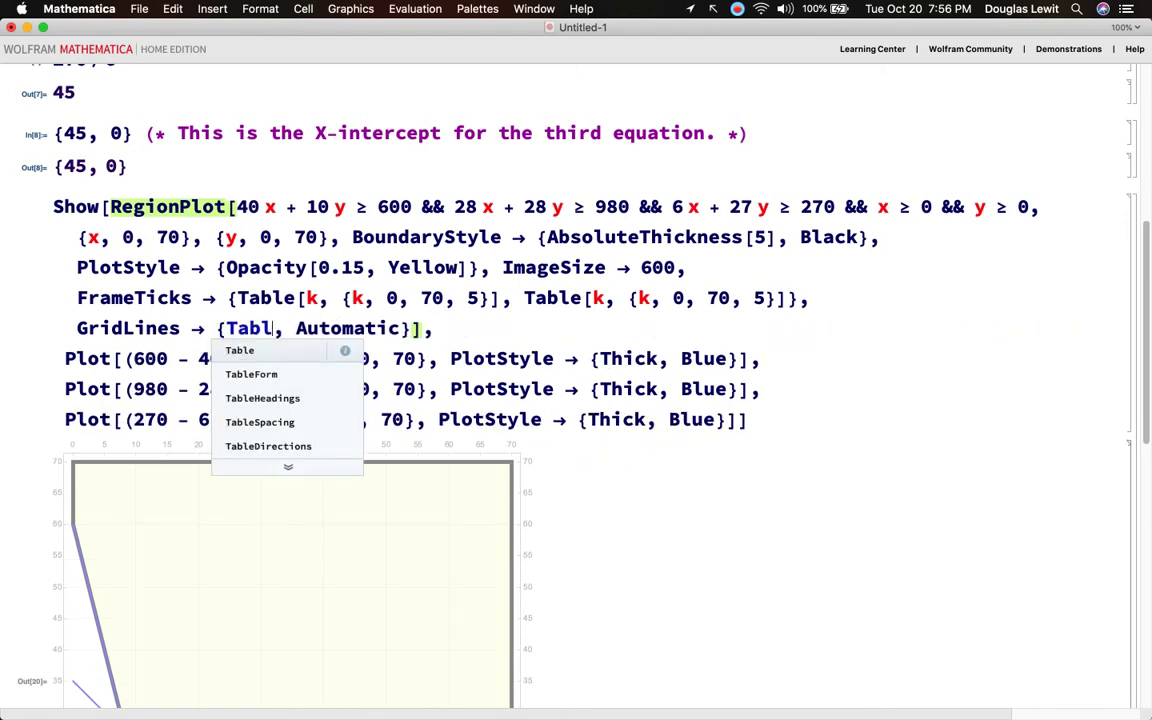
text(k, 0, )
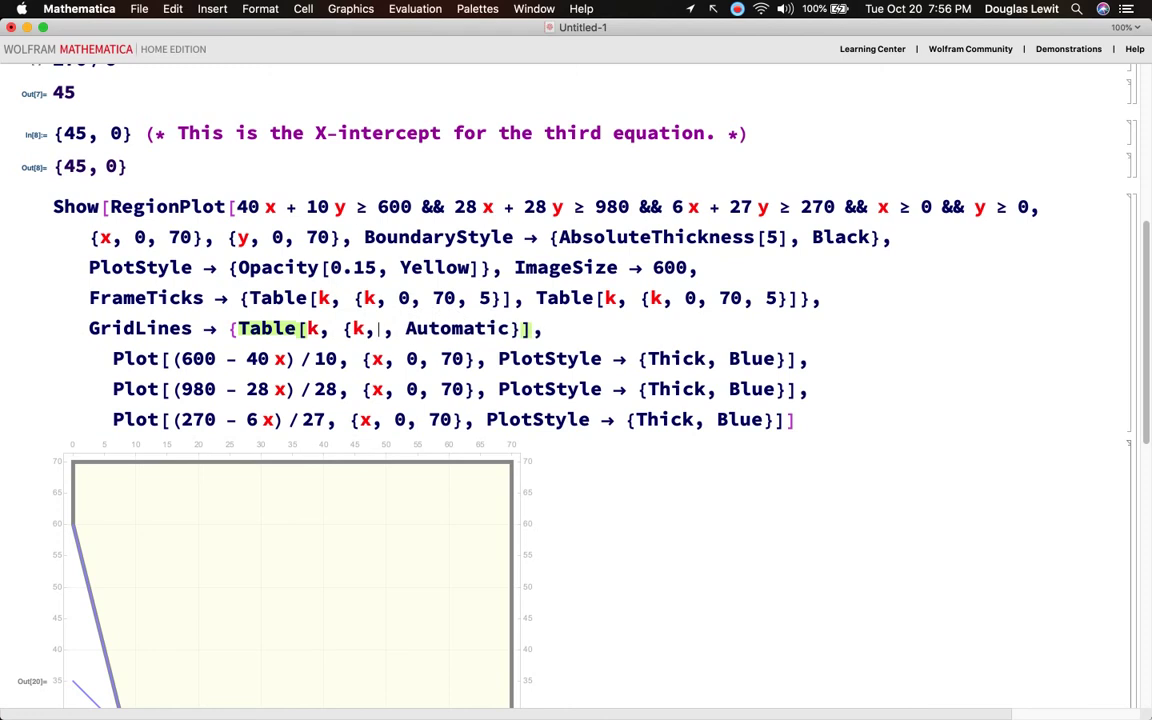
text(70, 5)
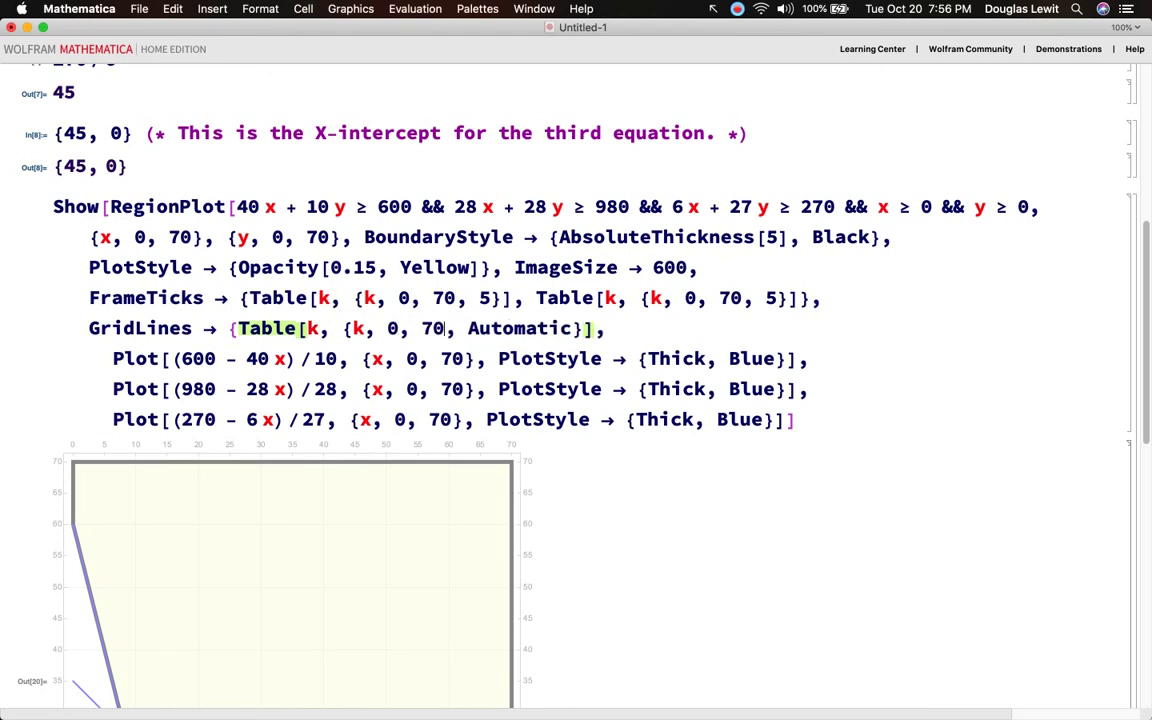
text(}],)
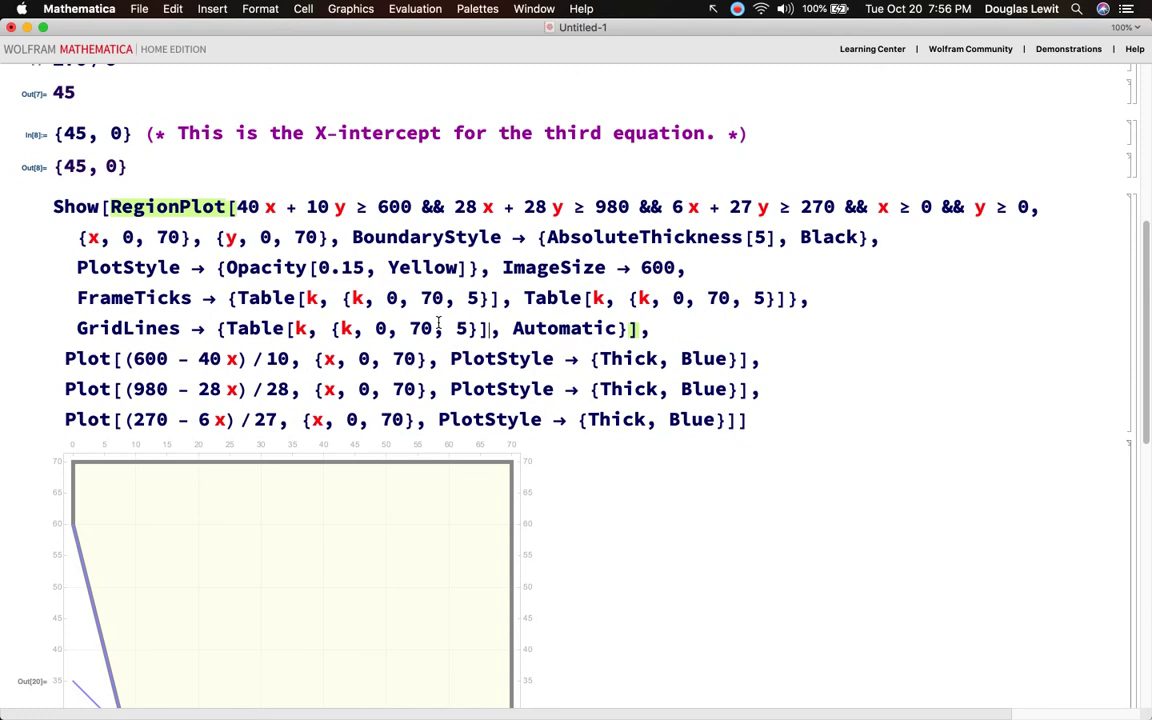
Replace the second Automatic in GridLines with Table[k, {k, 0, 70, 5}] and evaluate the Show cell
key(BackSpace)
key(BackSpace)
key(BackSpace)
key(BackSpace)
key(BackSpace)
key(BackSpace)
key(BackSpace)
key(BackSpace)
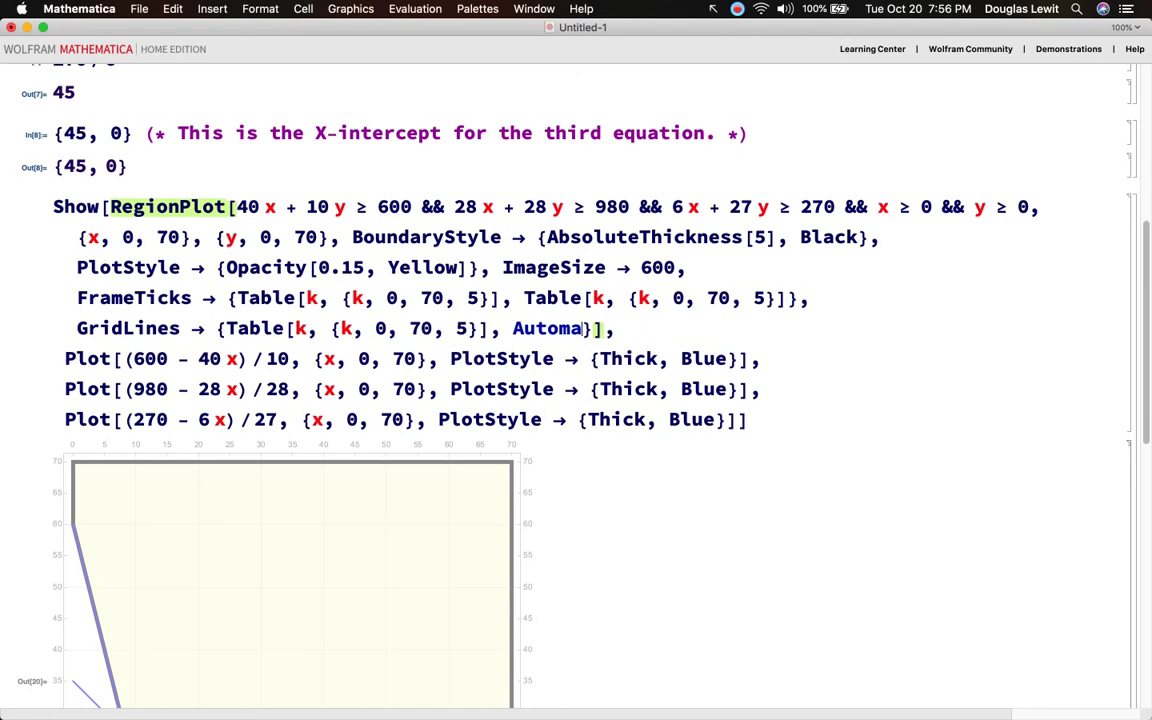
key(BackSpace)
text(Table[k,)
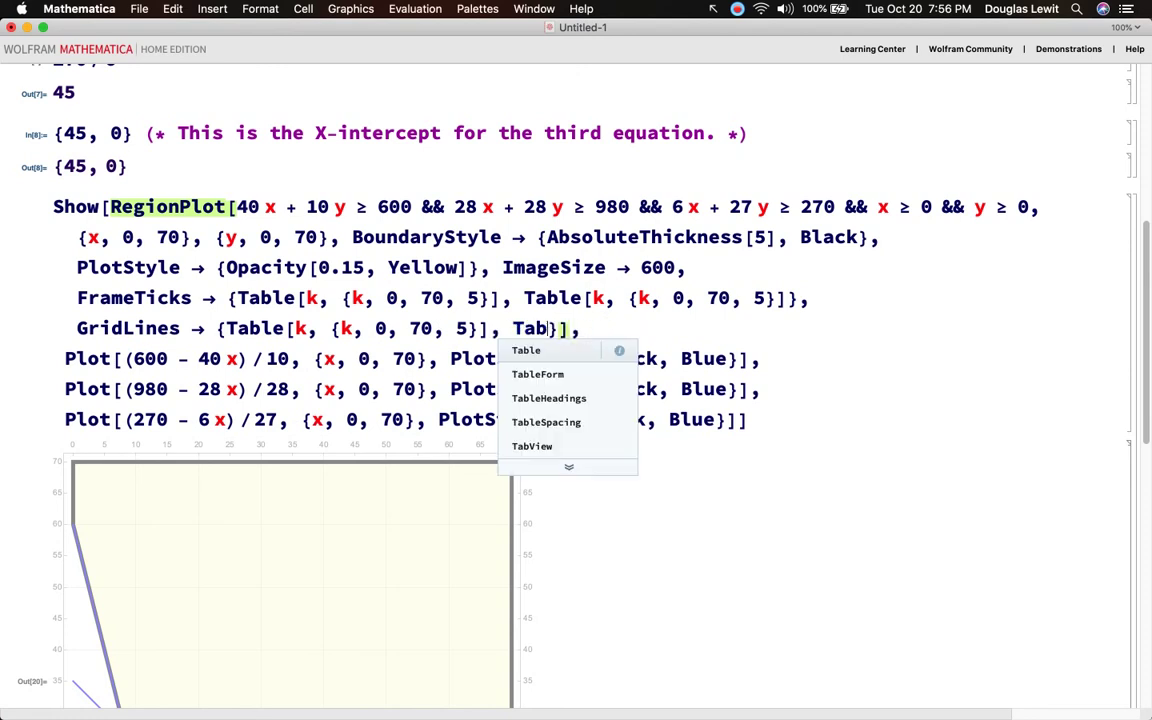
text( {k, 0,)
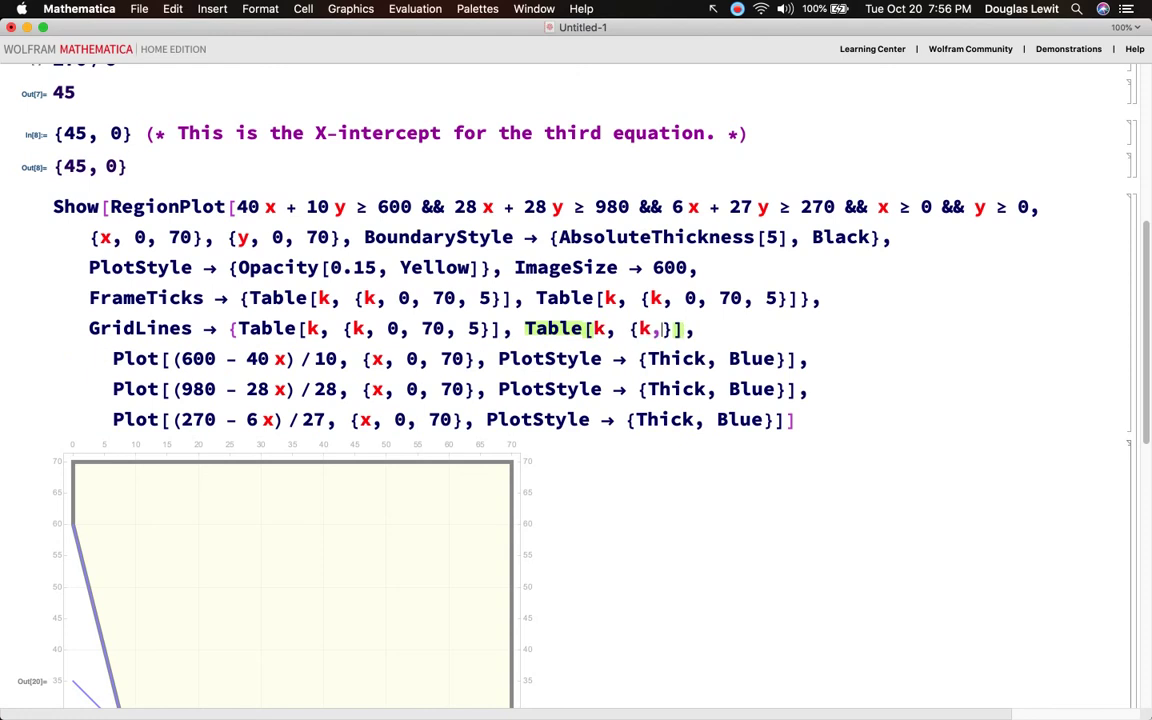
text( 70, 5)
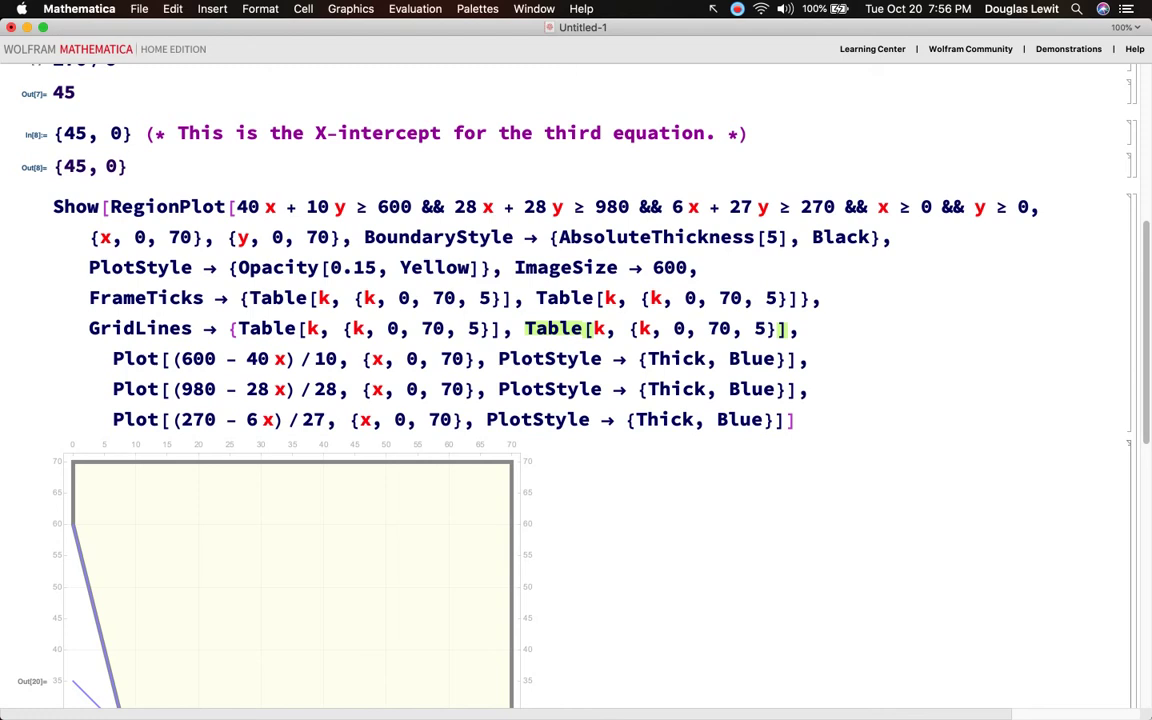
text(}])
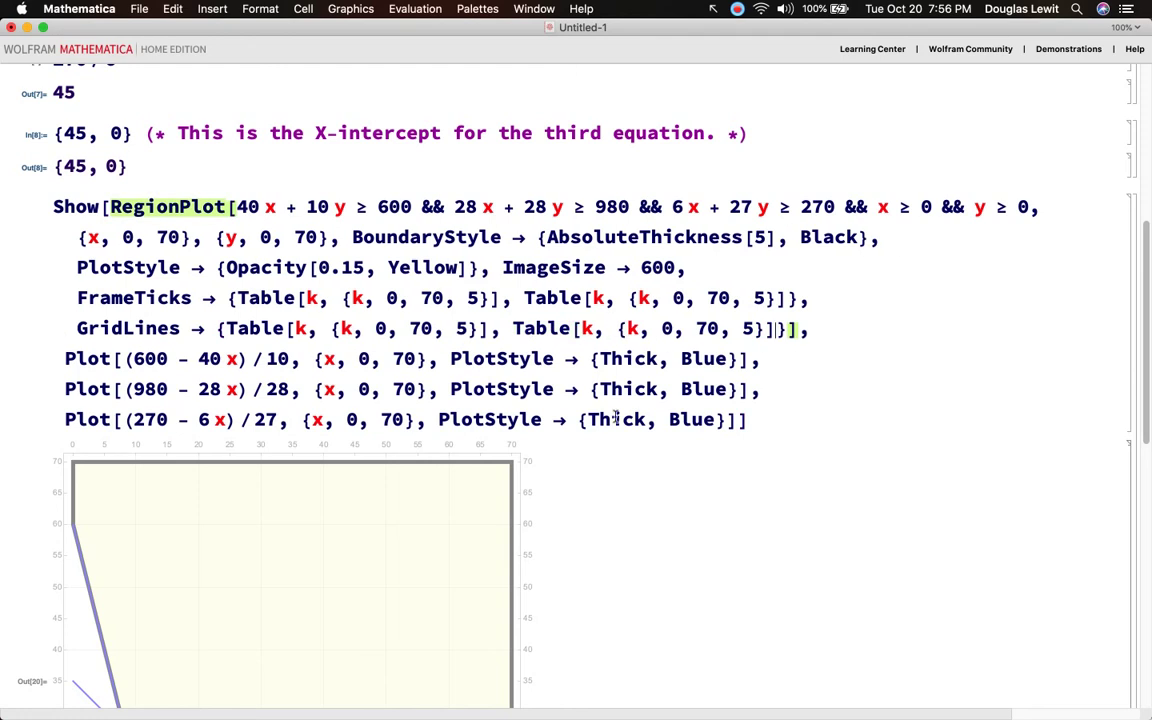
click(764, 421)
key(shift+Return)
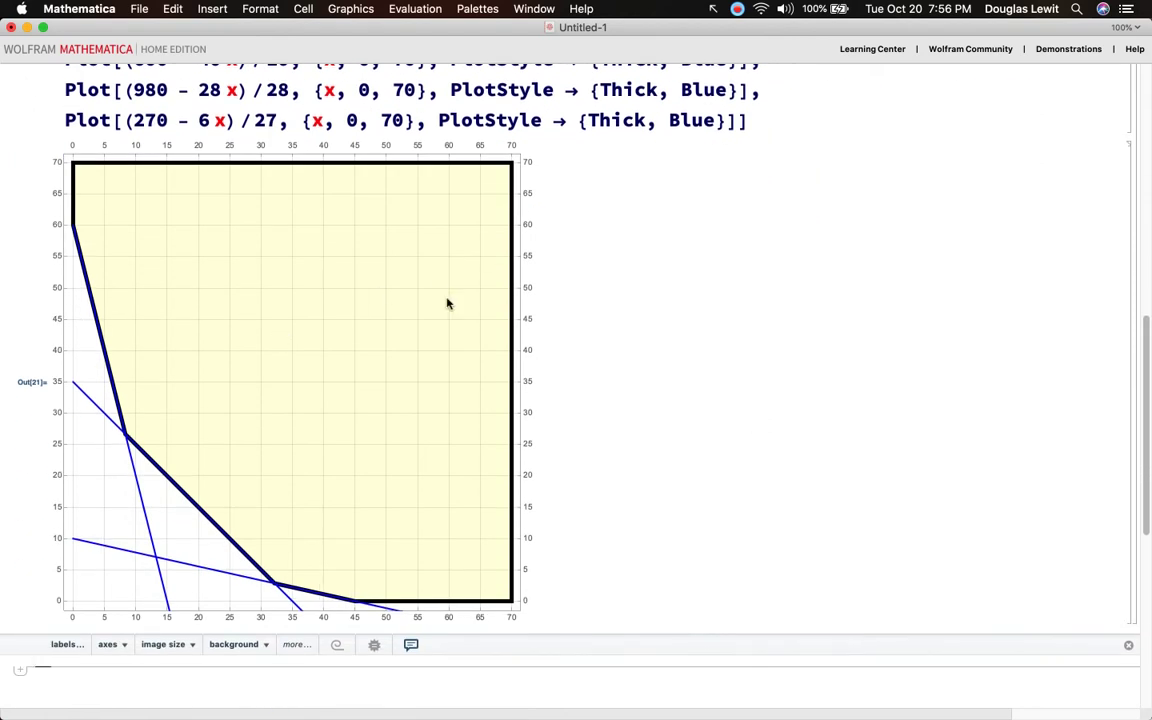
Add the option GridLinesStyle -> {Thick, Black} after GridLines in the RegionPlot and evaluate the cell
scroll(620, 300, up, 5)
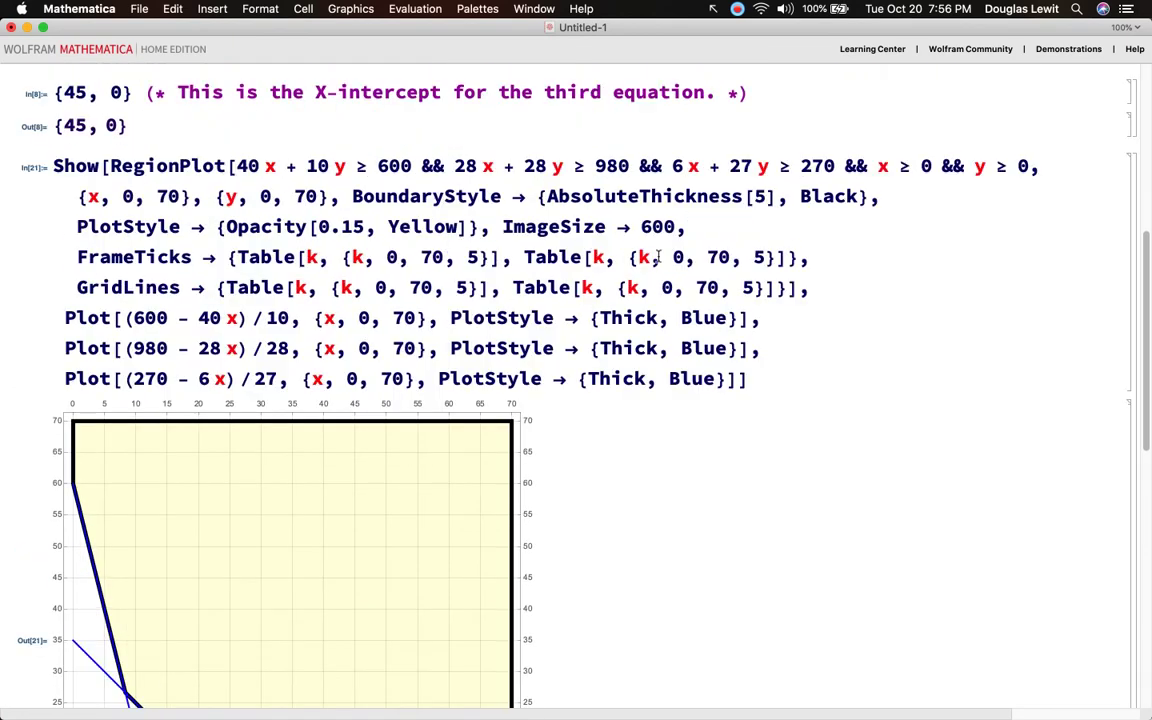
click(782, 288)
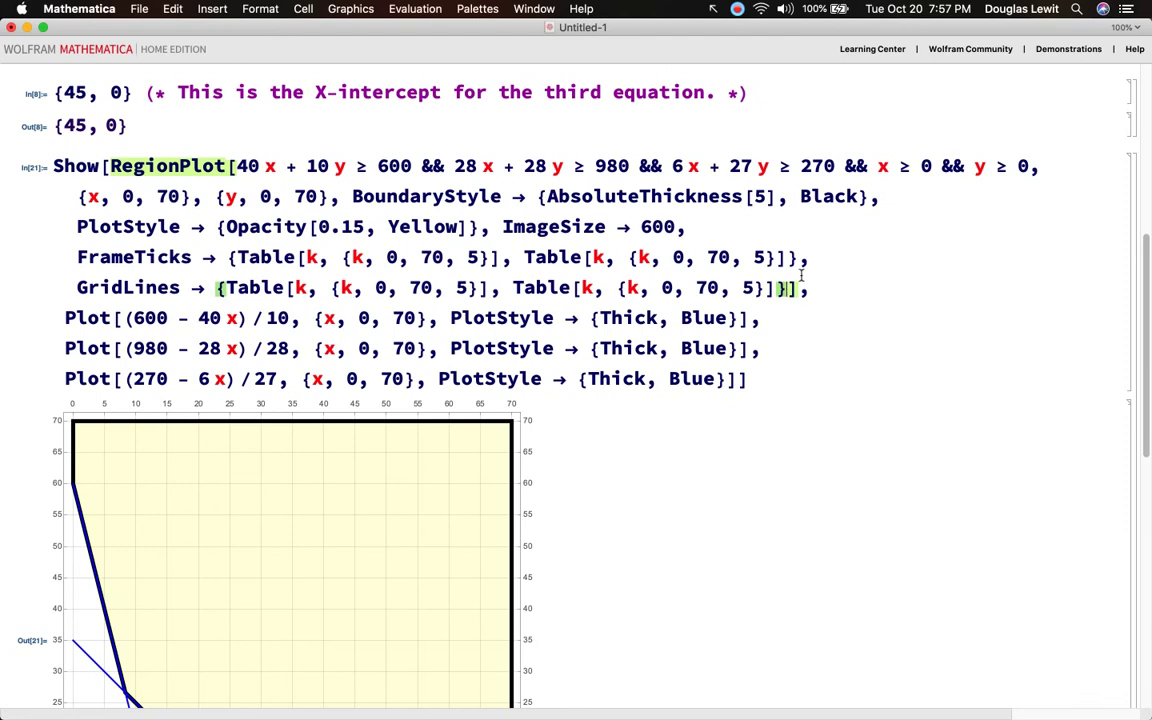
text(, Grid)
text(Lines)
text(Style -> {)
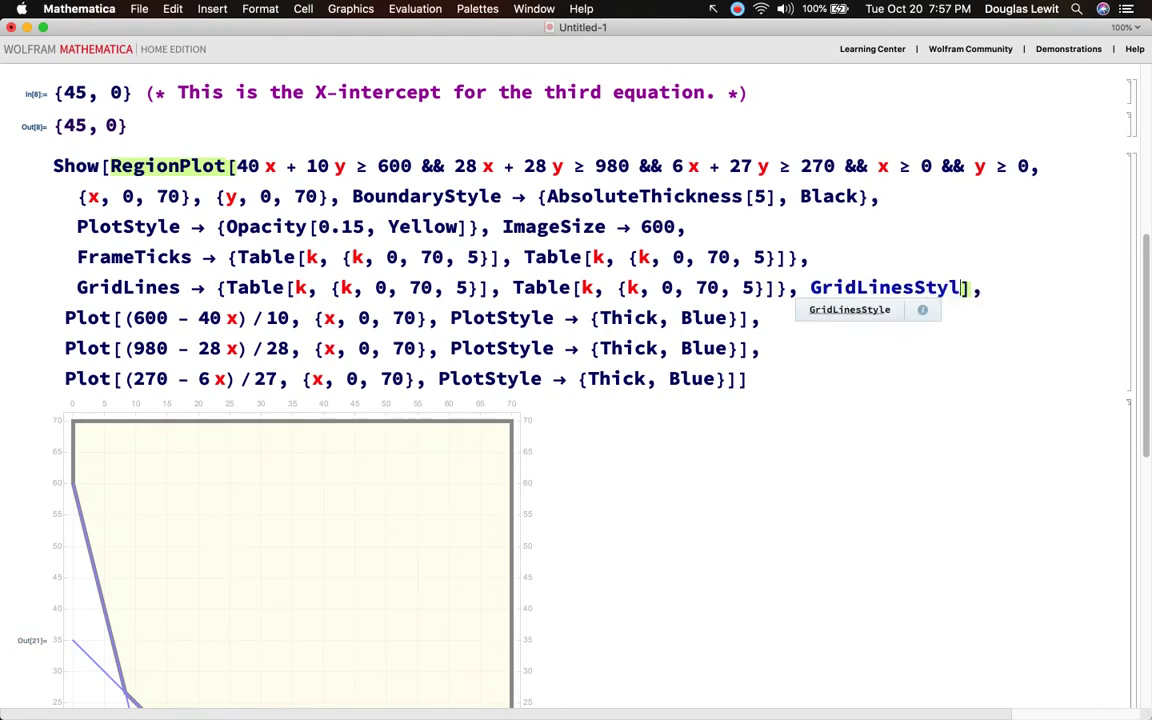
text(Thick, Bl)
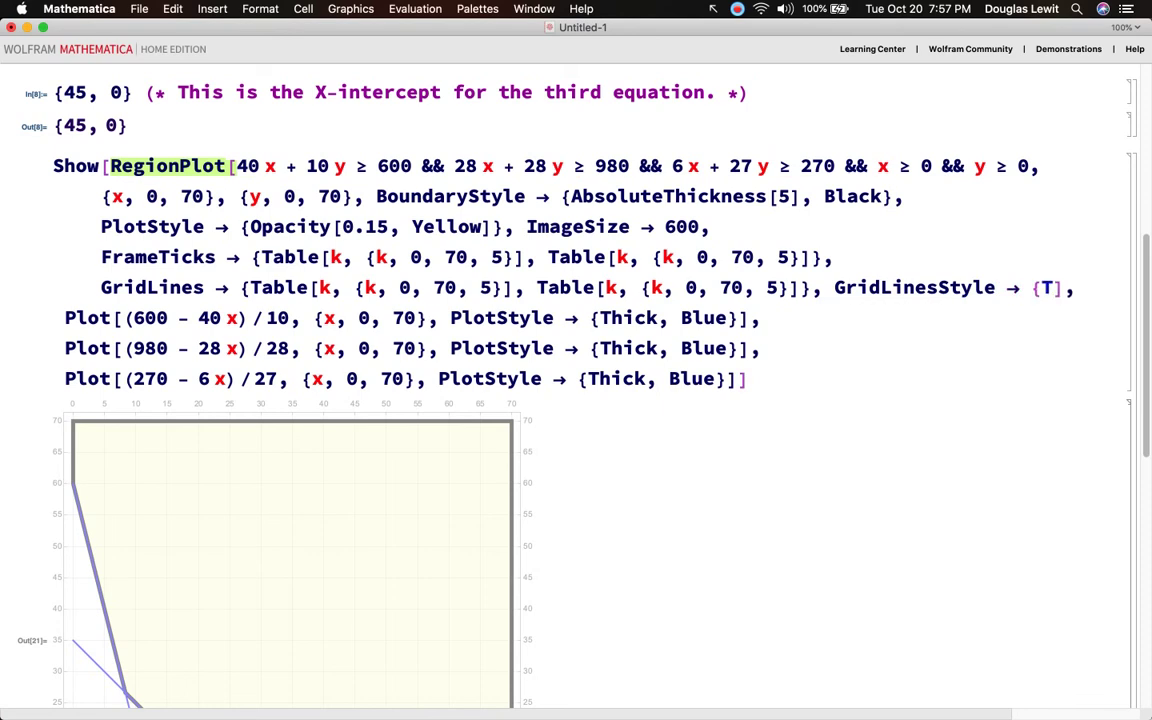
text(ack})
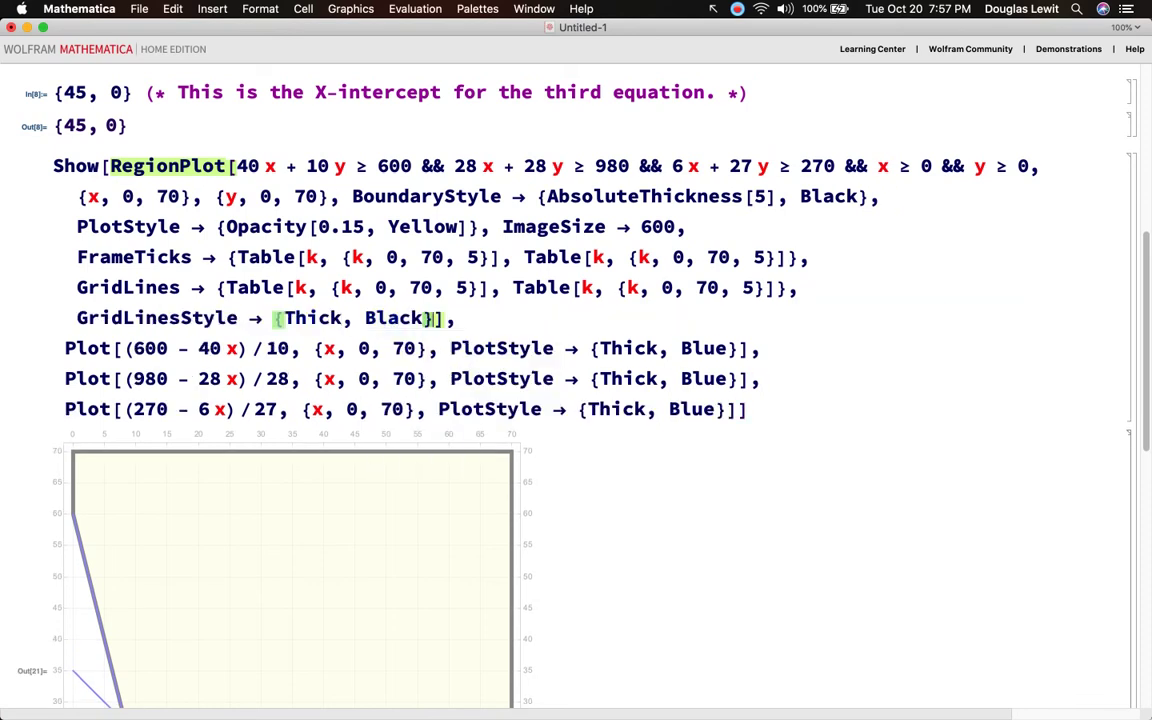
key(shift+Return)
scroll(576, 400, down, 5)
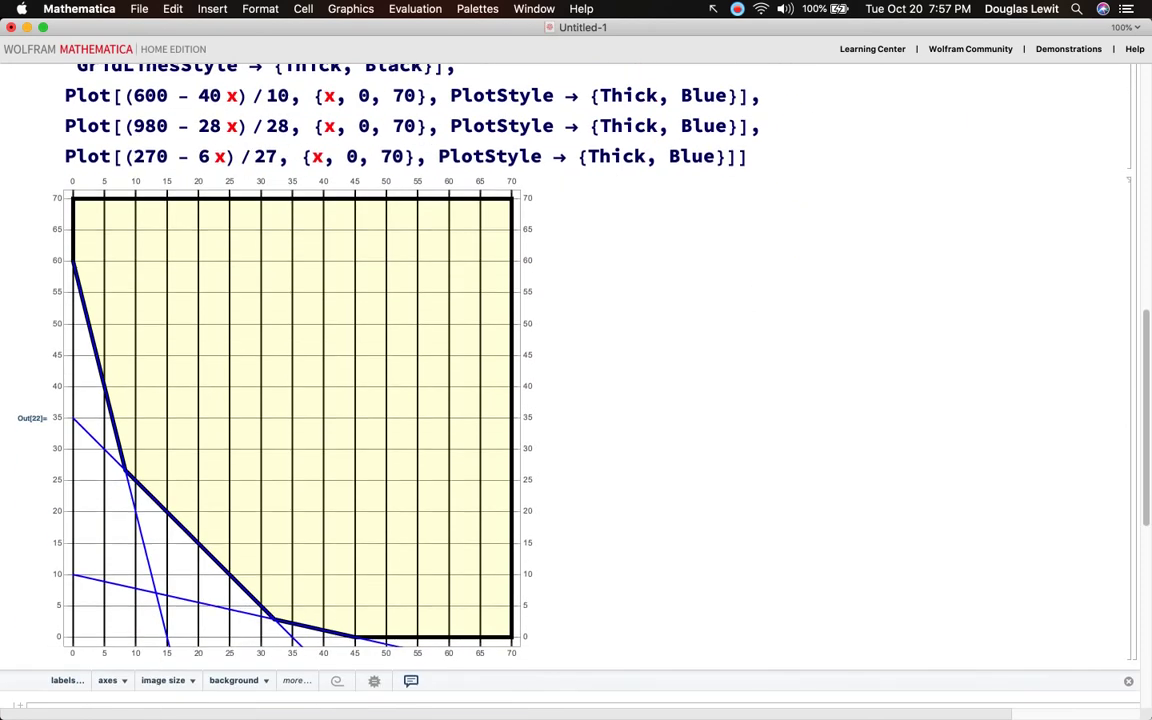
Add an outer opening brace to the GridLinesStyle value and remove Thick from its inner list, leaving {Black}
scroll(711, 248, up, 5)
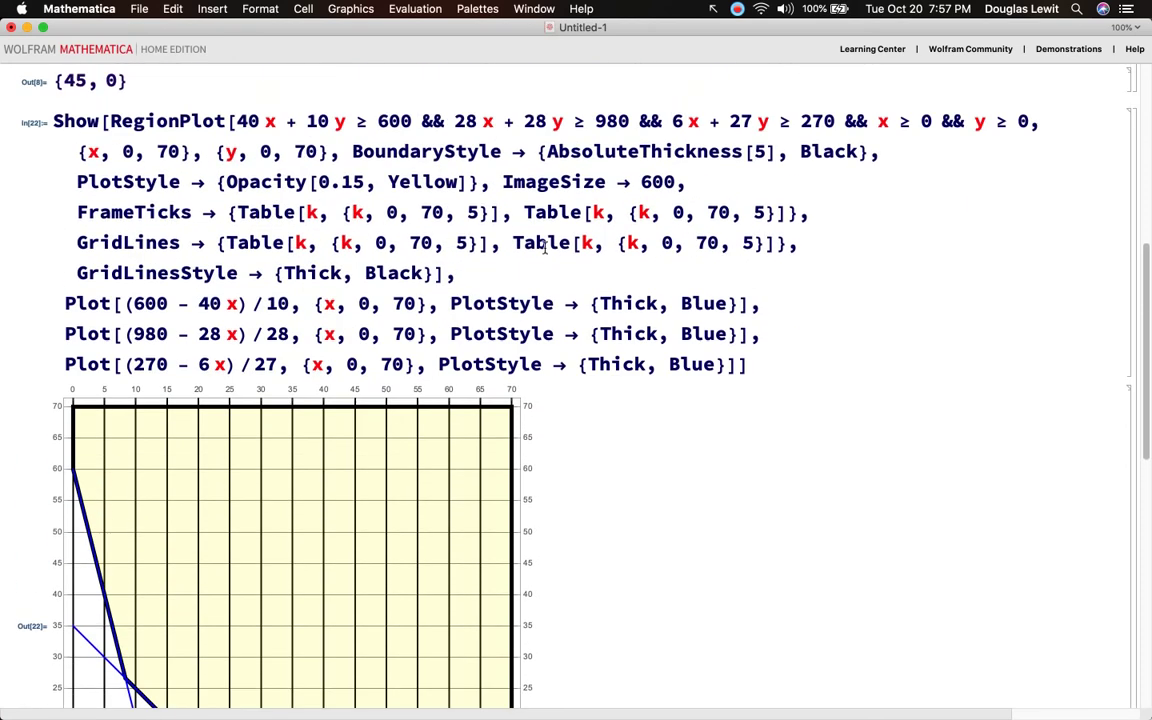
click(286, 265)
text({)
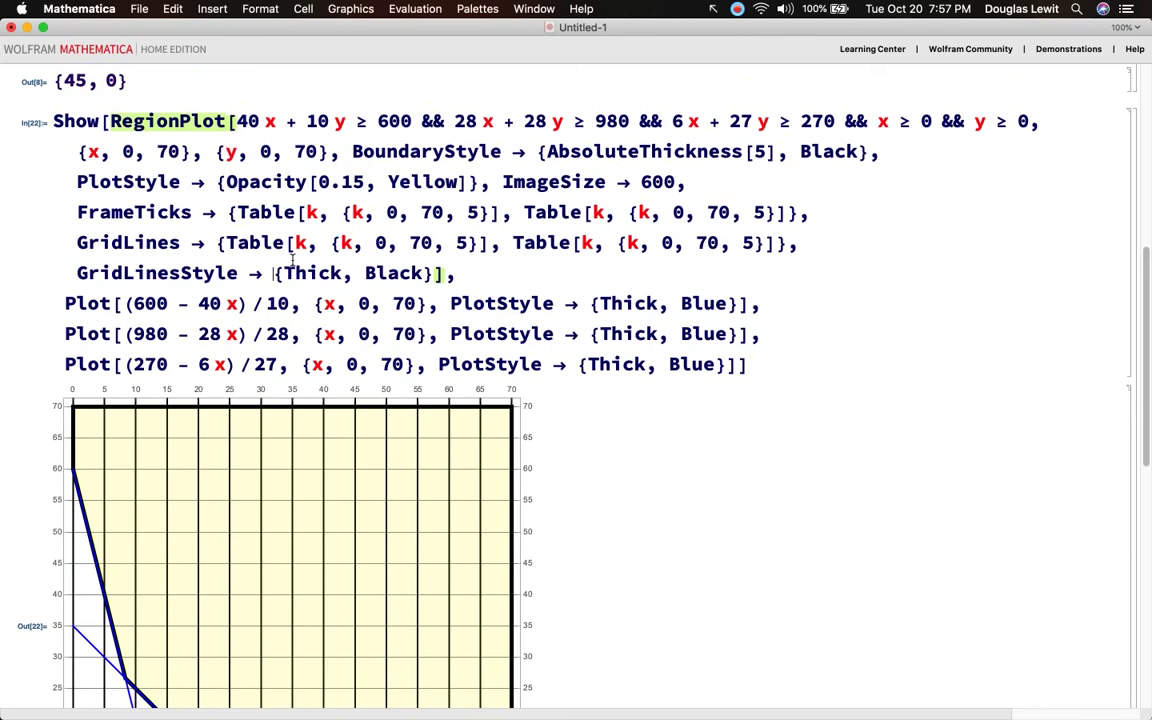
click(401, 270)
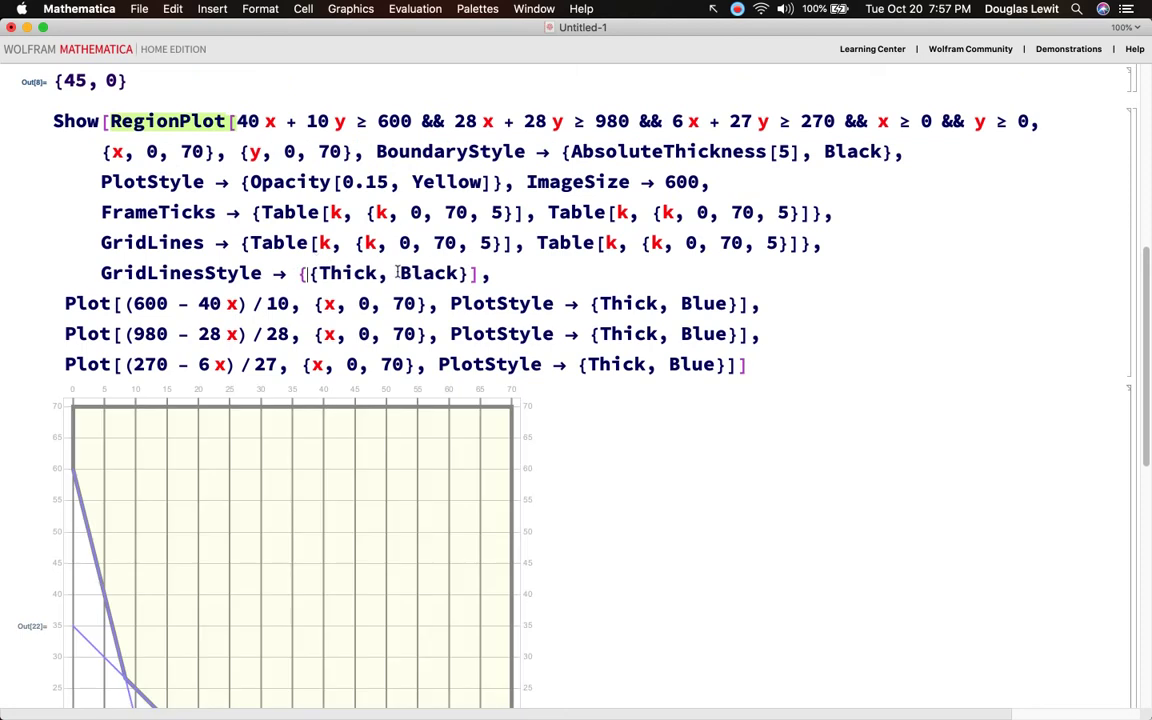
key(BackSpace)
key(BackSpace)
key(BackSpace)
key(BackSpace)
key(BackSpace)
key(BackSpace)
key(BackSpace)
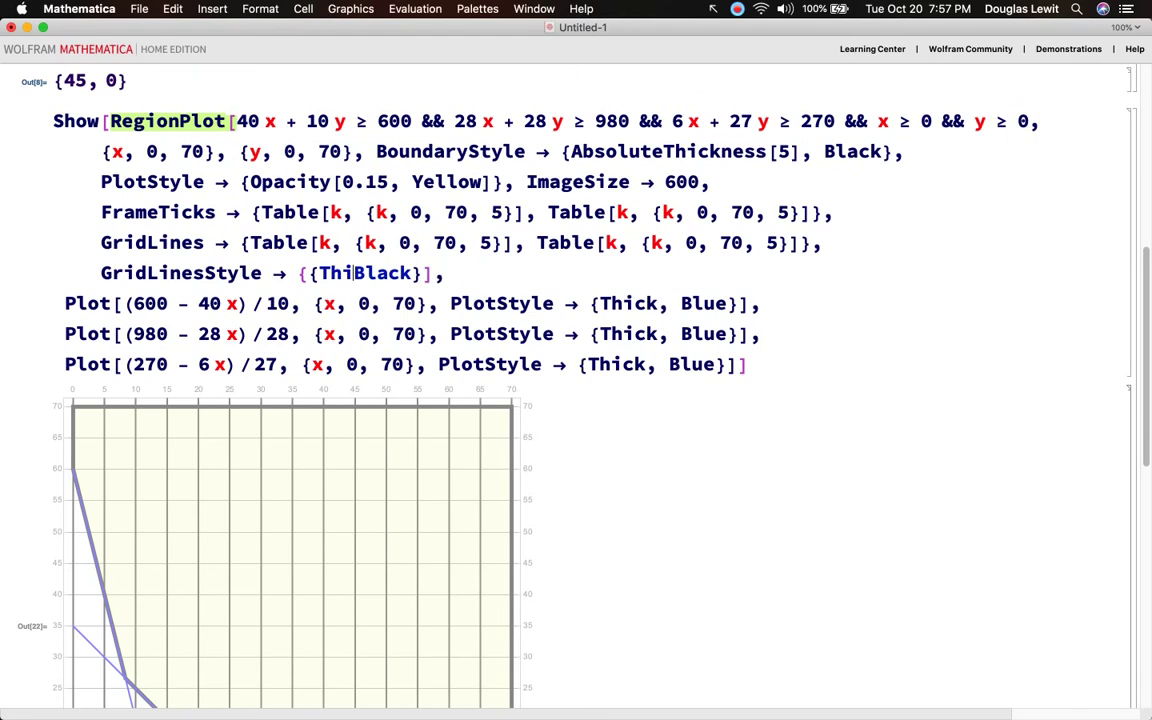
Add {Black} as the second GridLinesStyle list, close the outer brace, and evaluate the cell
key(Right)
key(Right)
key(Right)
key(Right)
key(Right)
key(Right)
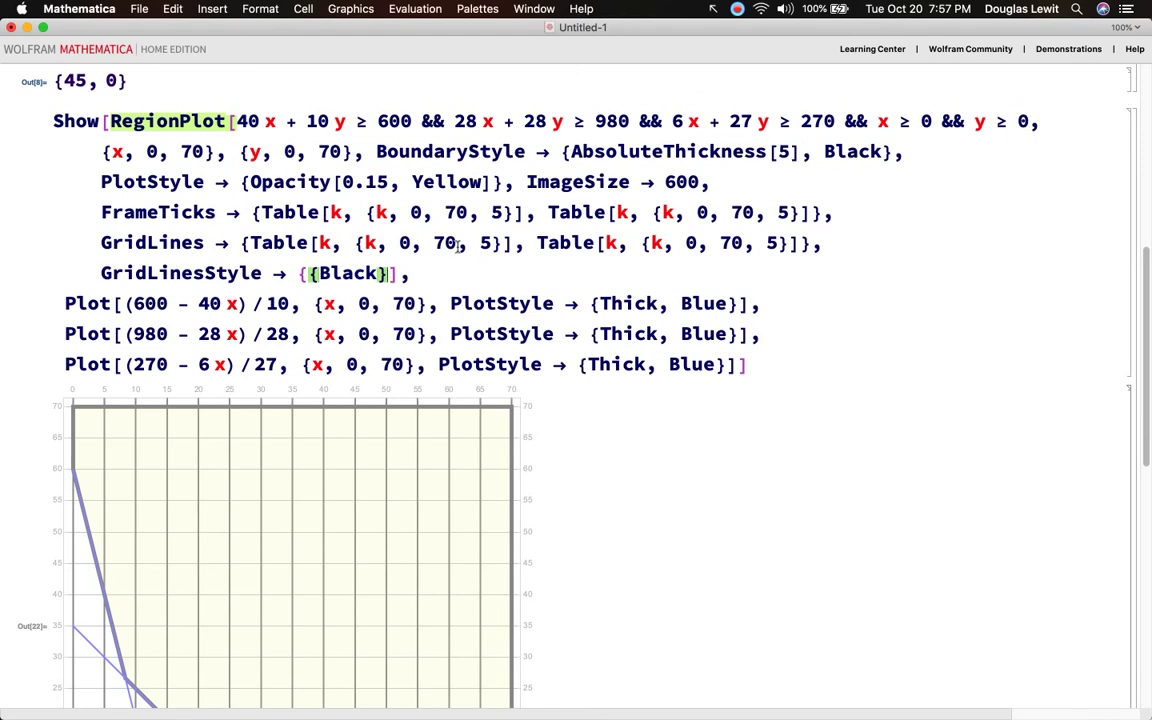
text(, {Black}})
key(shift+Return)
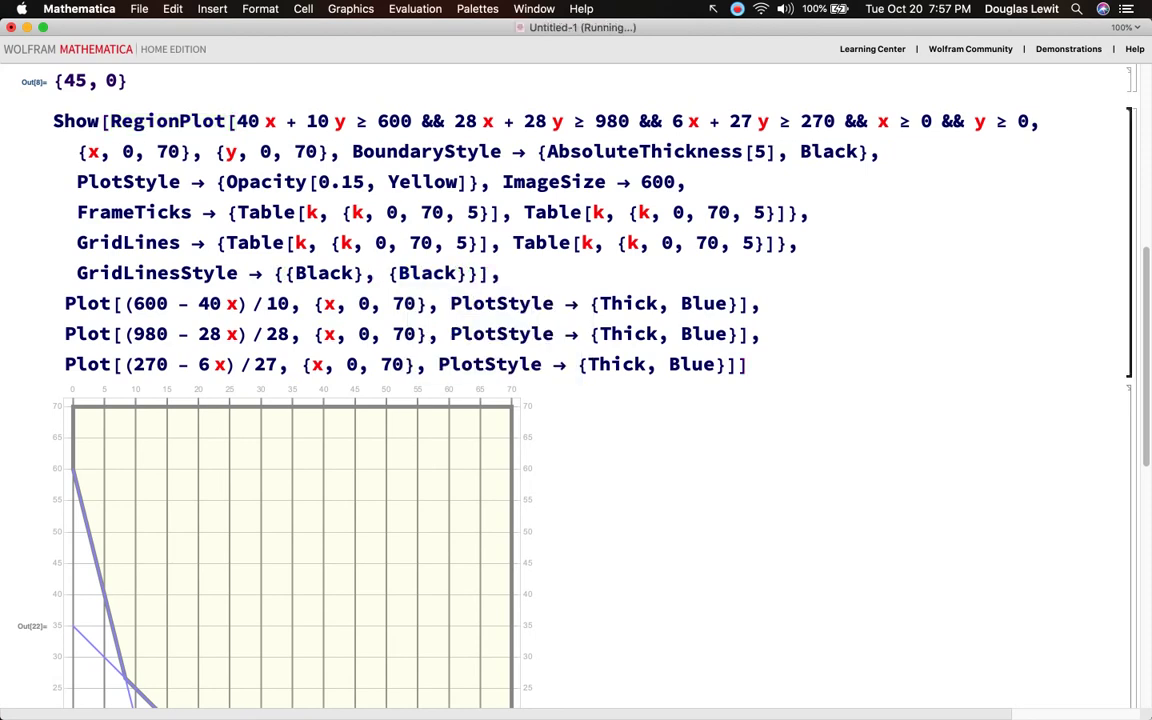
scroll(563, 495, down, 5)
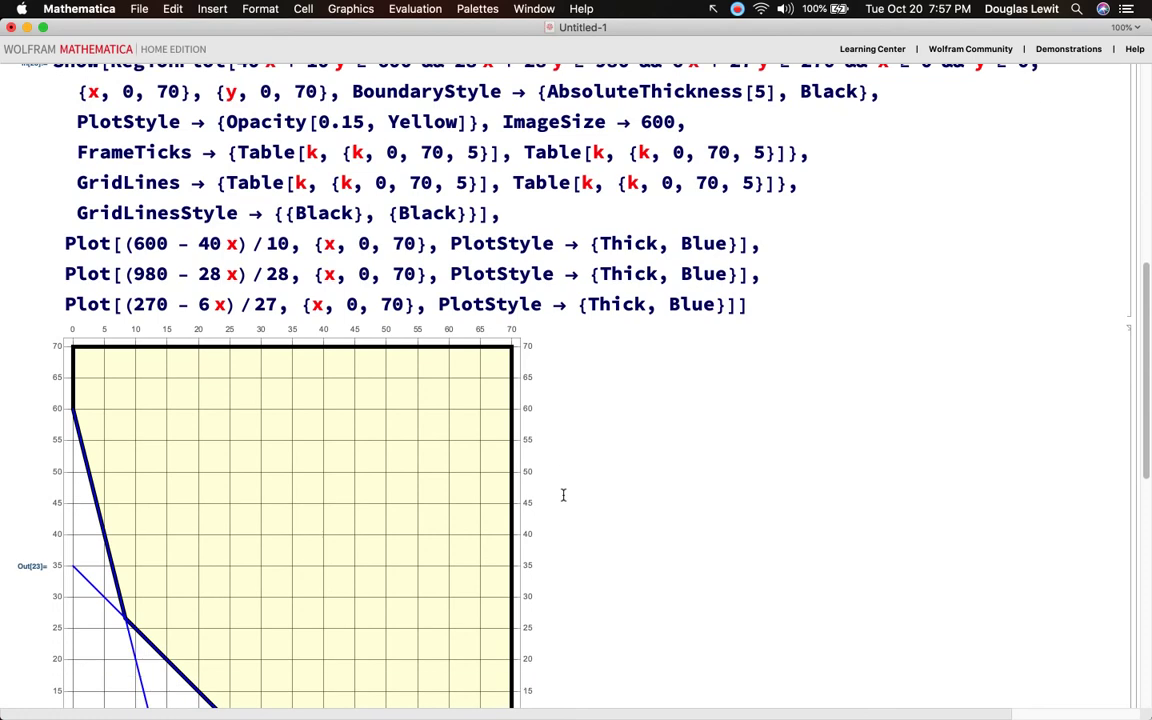
scroll(563, 495, down, 1)
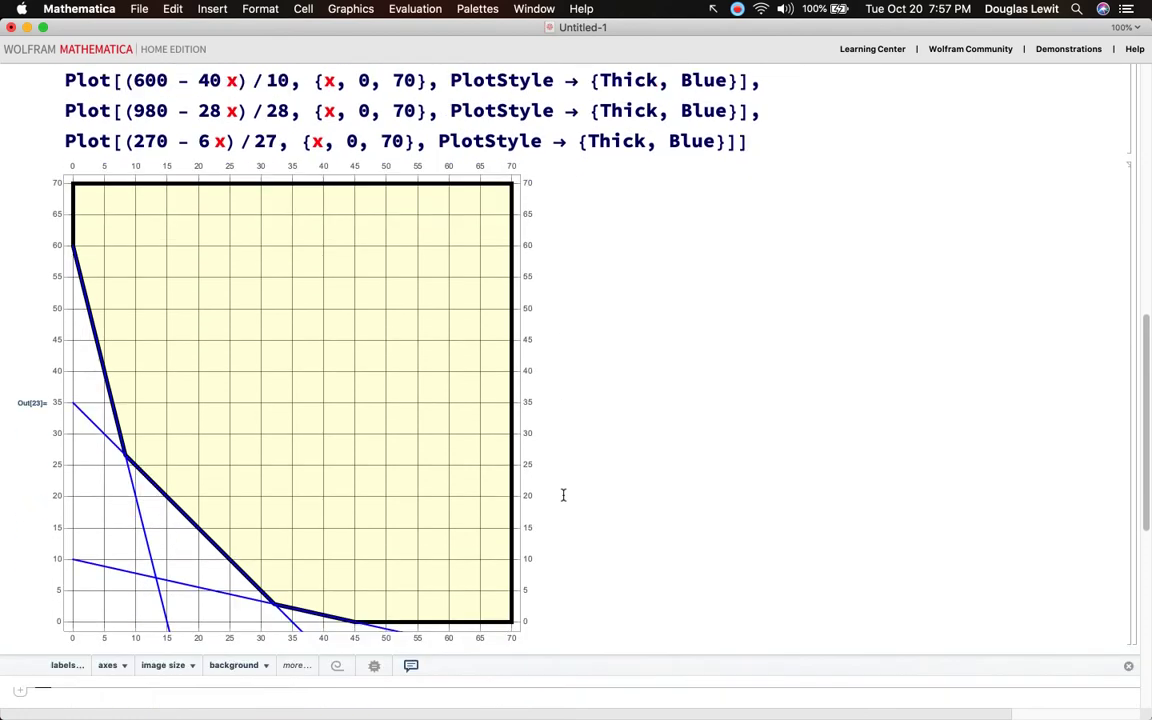
Insert Thick before Black in both GridLinesStyle lists, giving {{Thick, Black}, {Thick, Black}}, and evaluate the cell
scroll(563, 495, up, 5)
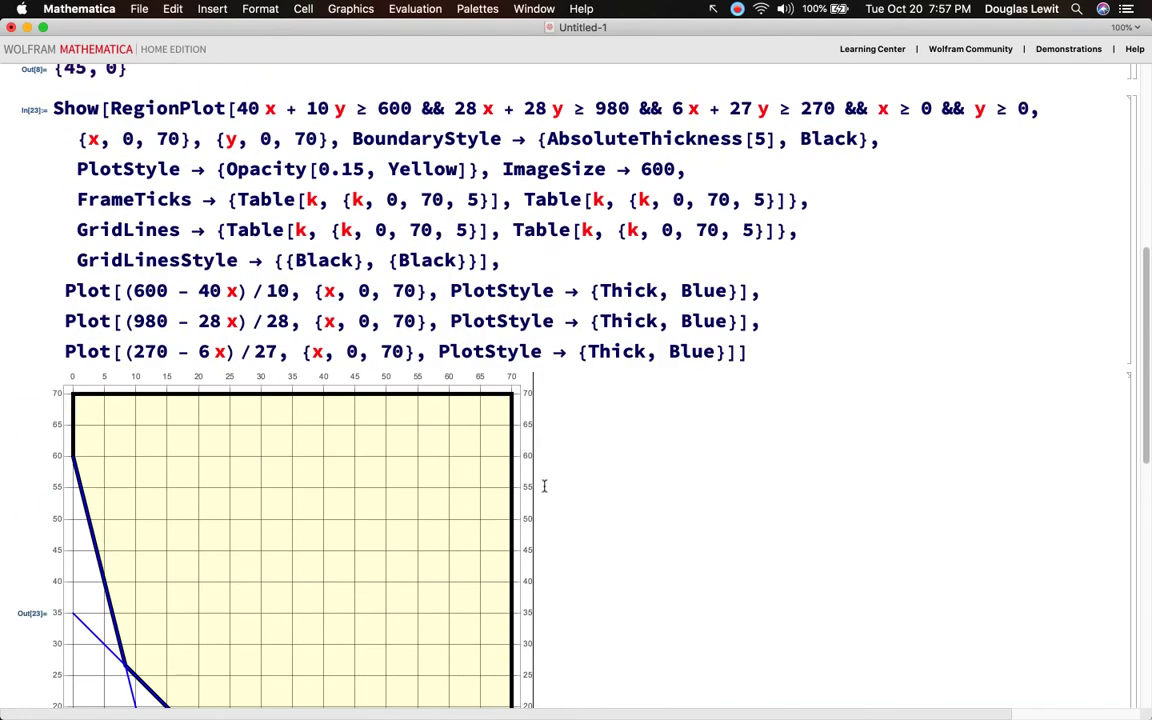
click(295, 260)
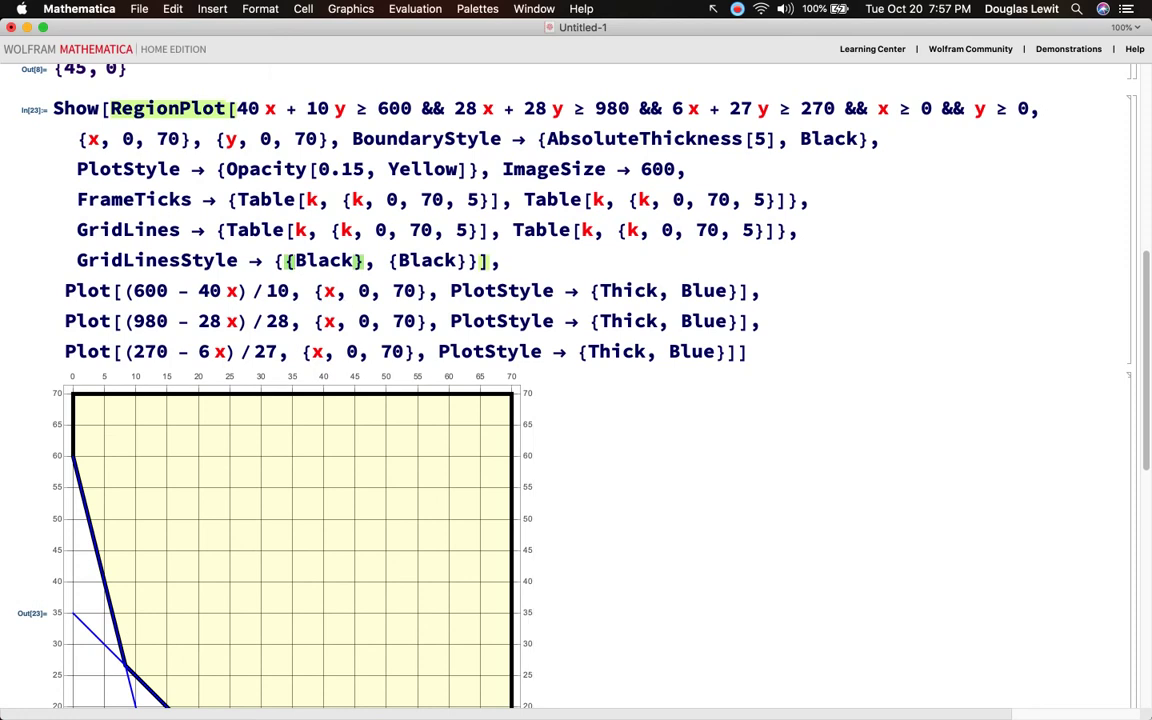
text(Thick,)
click(519, 257)
text(Thick,)
key(shift+Return)
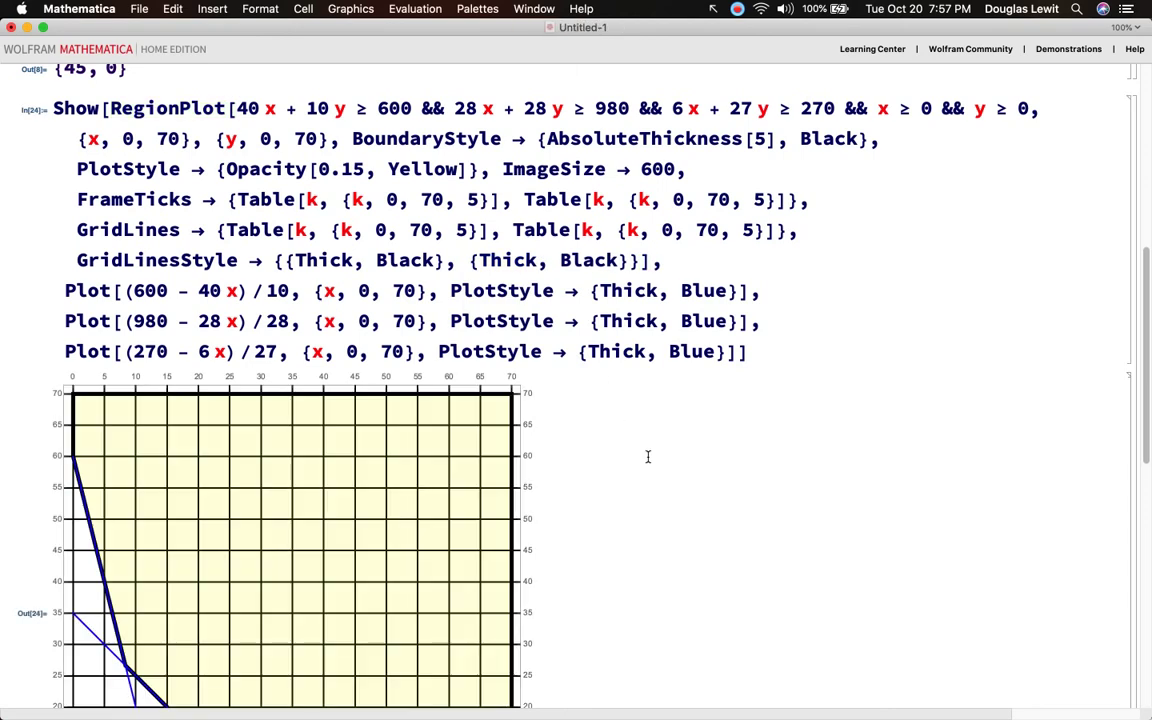
scroll(648, 457, down, 2)
scroll(648, 457, down, 3)
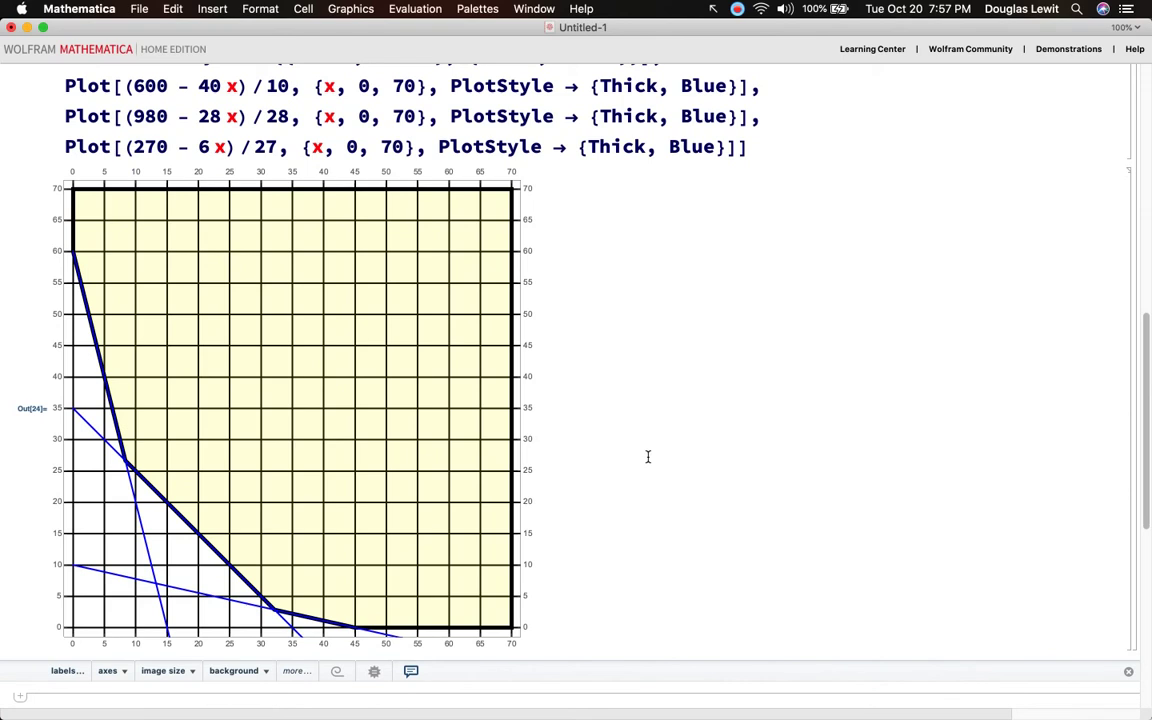
Change the colour in the first GridLinesStyle list from Black to Gray, giving {Thick, Gray}
scroll(648, 457, up, 5)
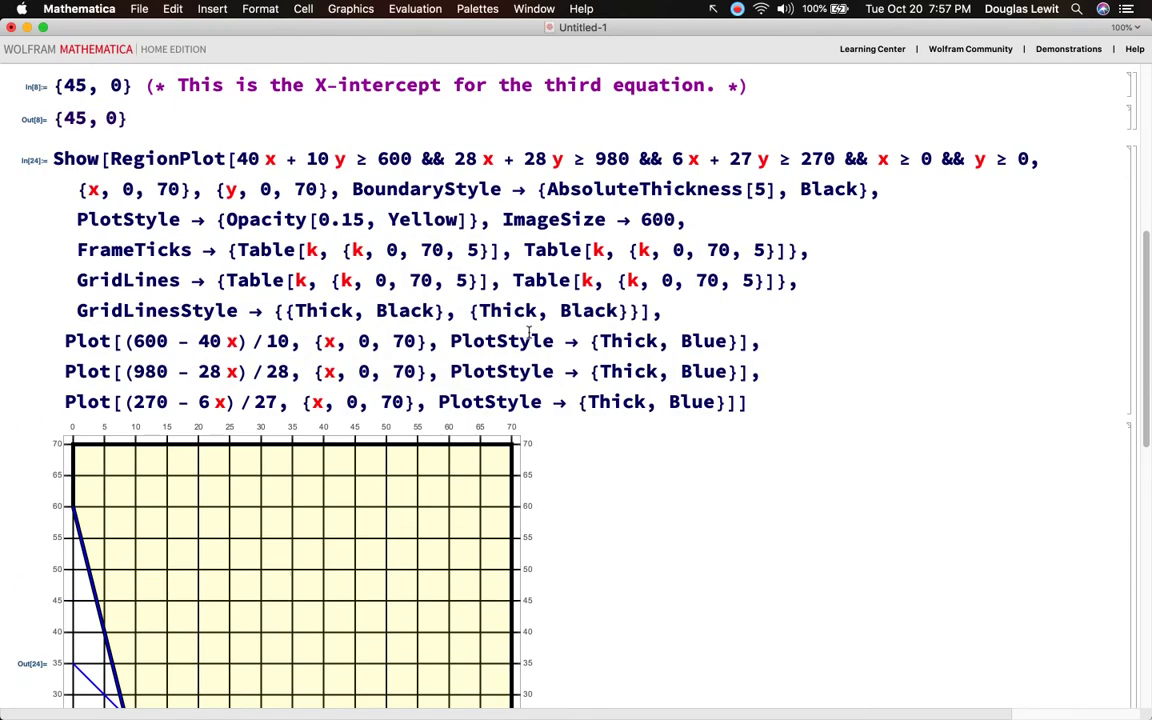
click(480, 300)
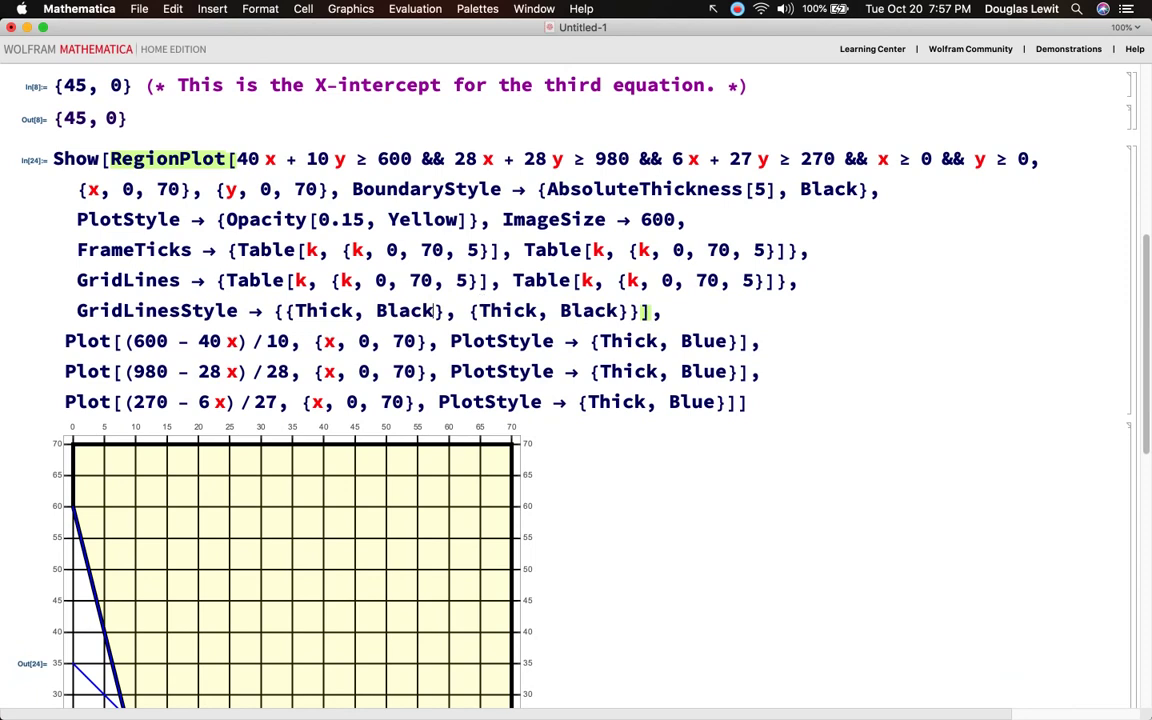
key(BackSpace)
key(BackSpace)
key(BackSpace)
key(BackSpace)
key(BackSpace)
text(Gray)
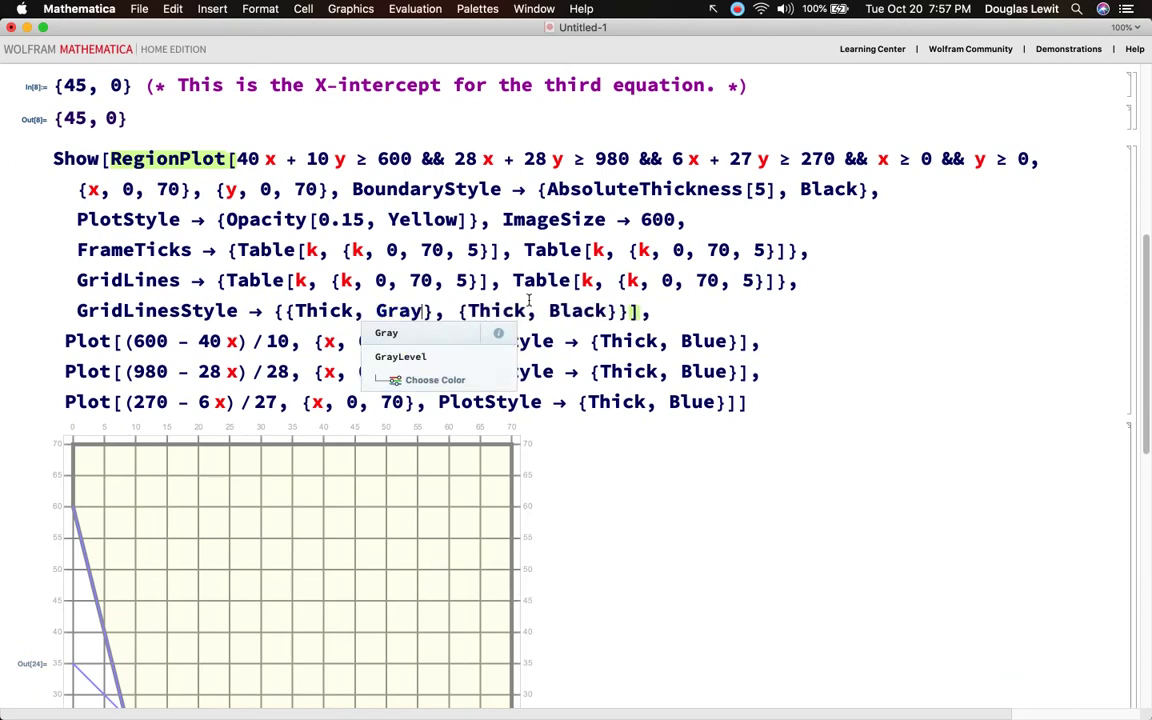
Replace Black with Gray in the second GridLinesStyle list and evaluate the cell
click(604, 311)
key(BackSpace)
key(BackSpace)
key(BackSpace)
key(BackSpace)
key(BackSpace)
text(Gray)
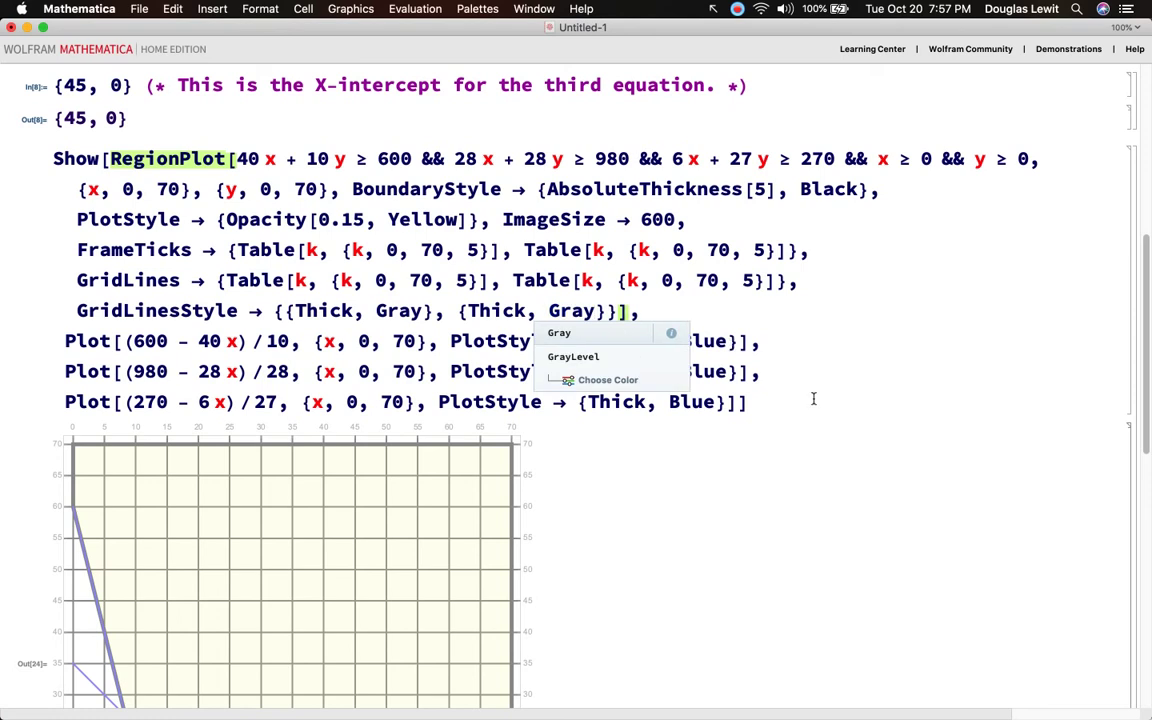
click(784, 406)
key(shift+Return)
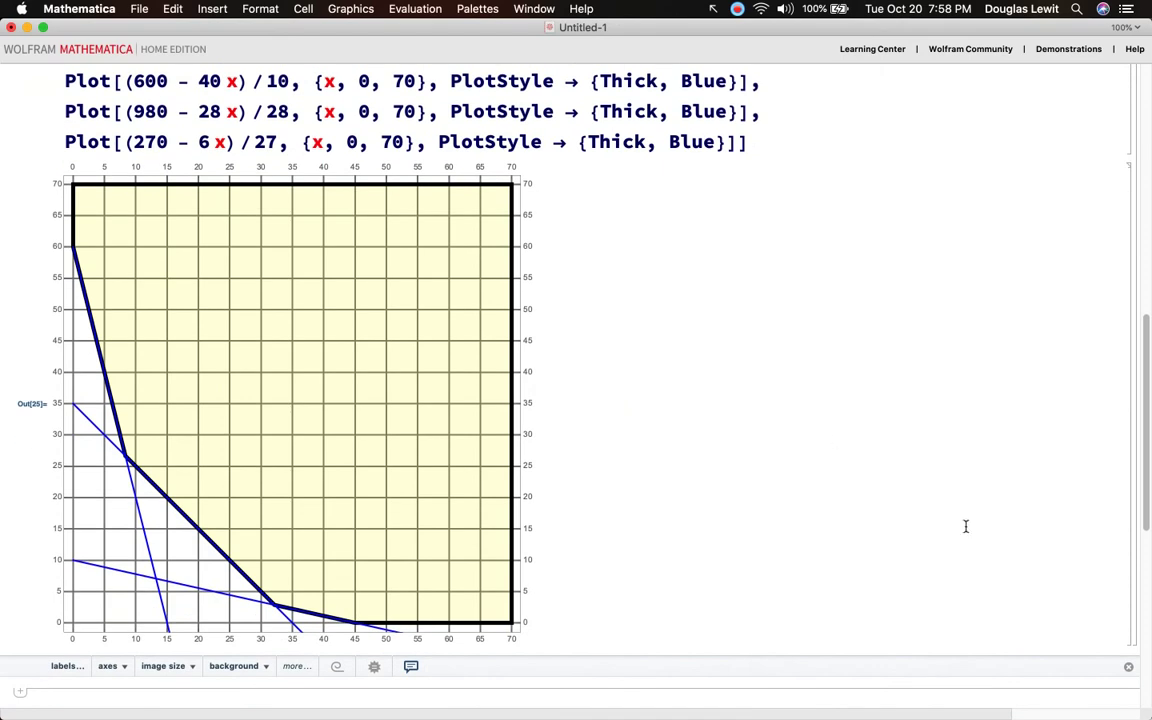
Switch to the MathXL homework window in Chrome and bring the instructions for graphing the system into view
key(ctrl+Up)
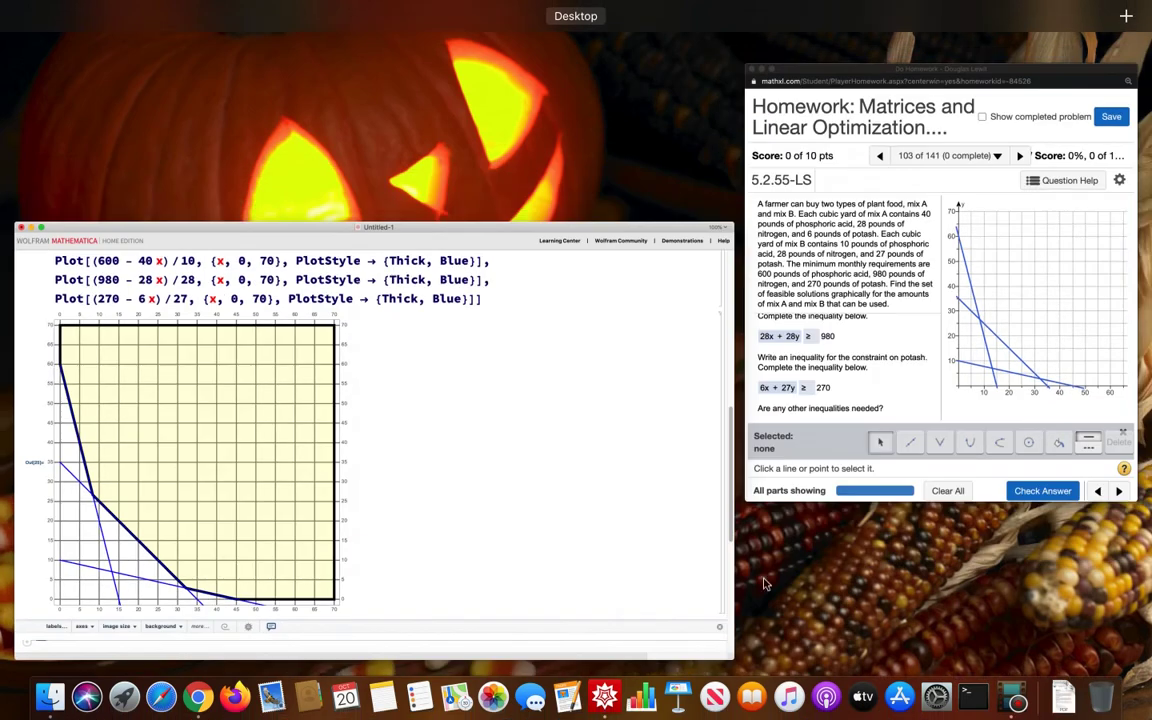
click(884, 431)
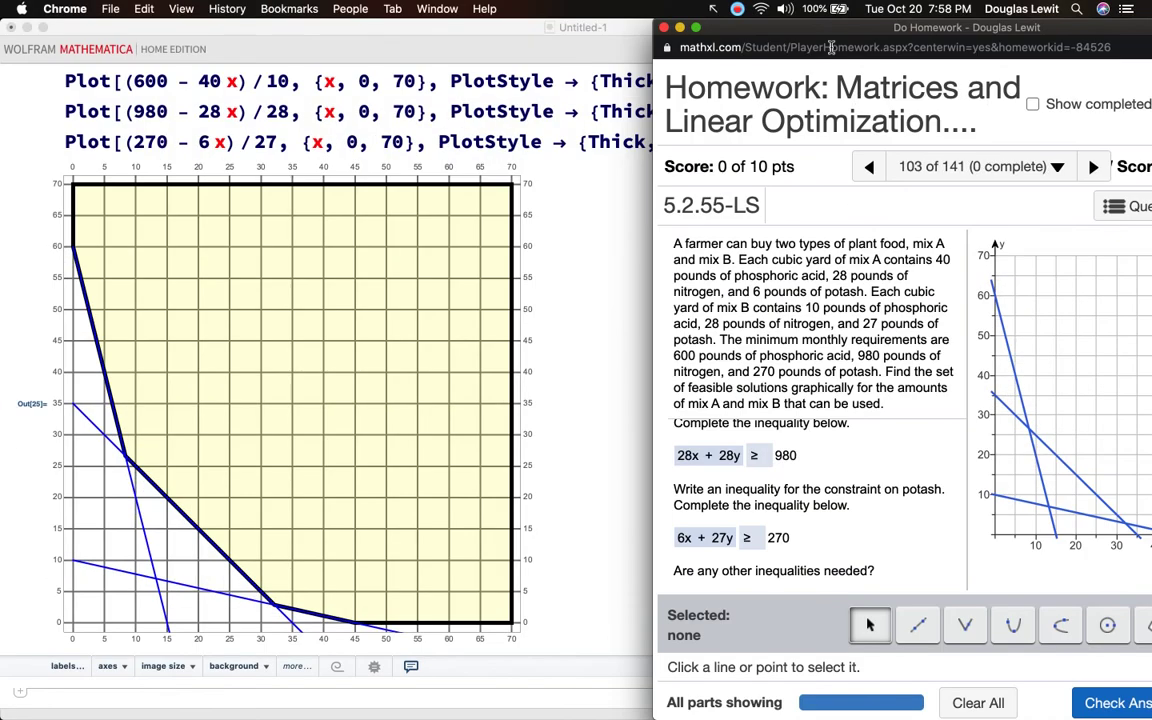
drag(826, 40, 725, 23)
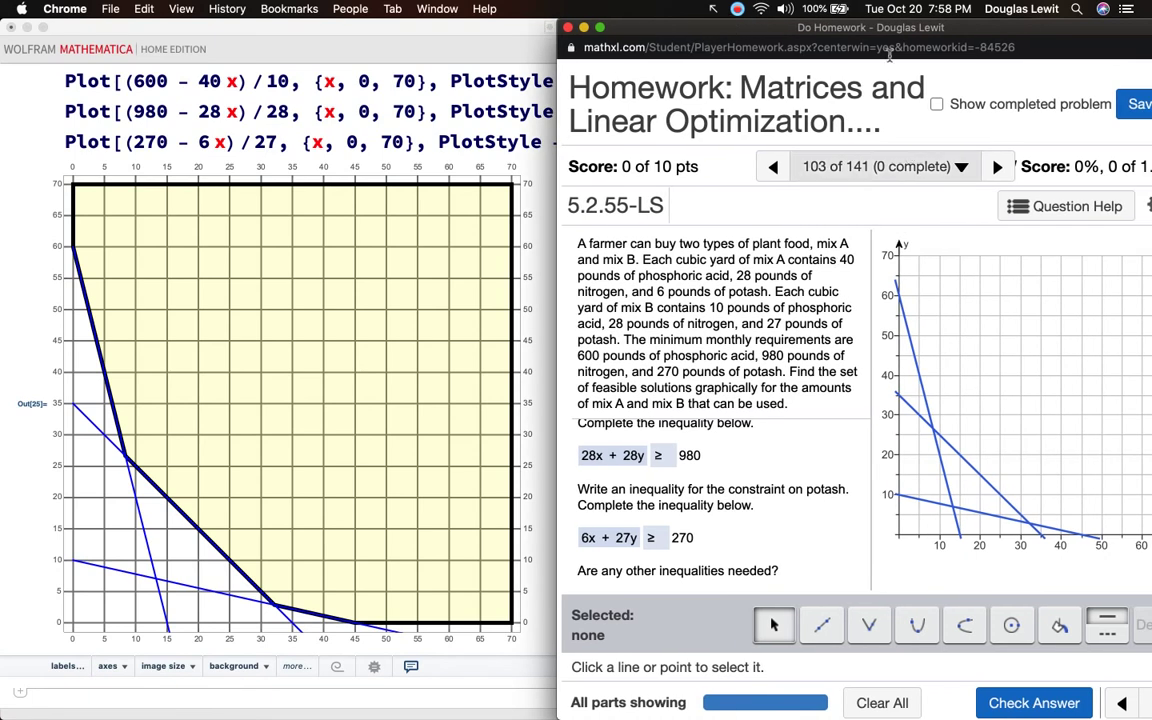
drag(983, 35, 918, 35)
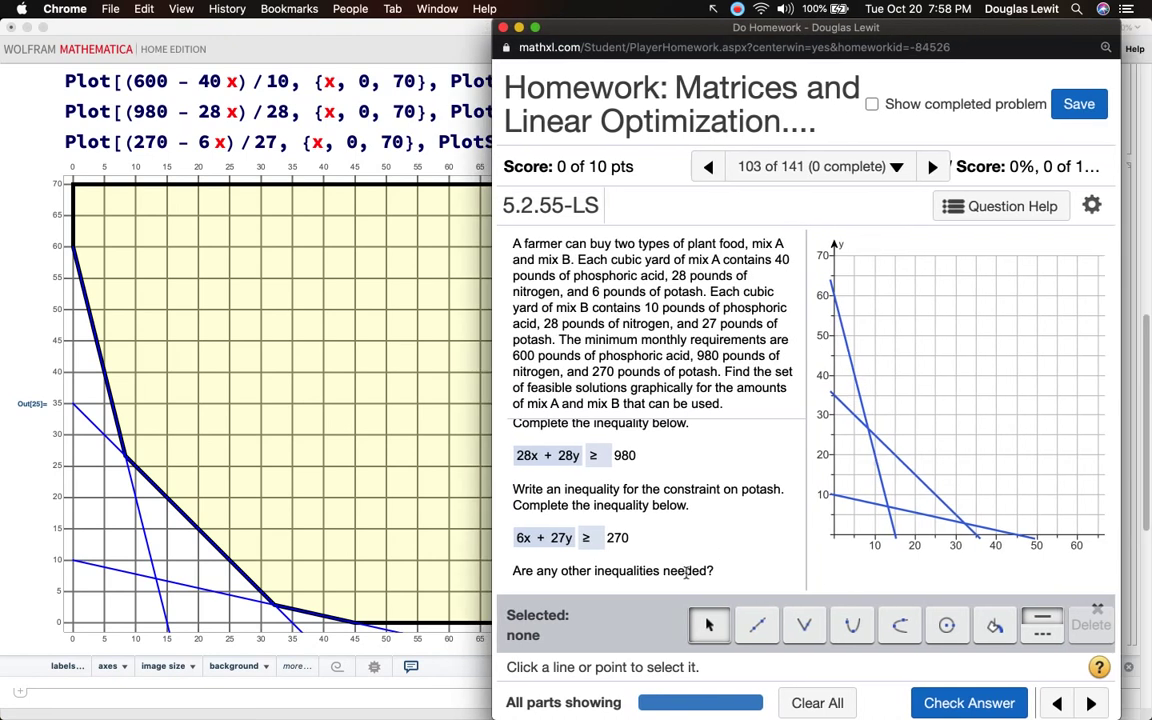
scroll(718, 568, down, 5)
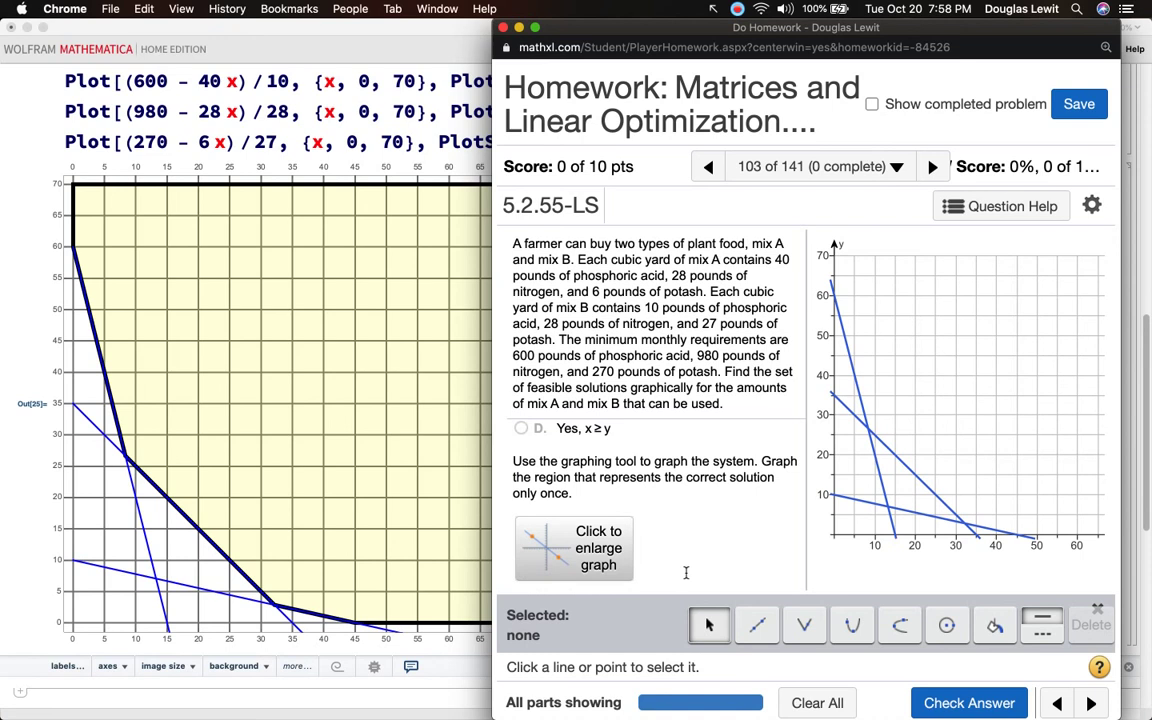
scroll(686, 572, up, 3)
scroll(686, 572, down, 3)
Enlarge the homework window to fill the screen and position it so the graph and its drawing tools are accessible
mouse_move(535, 28)
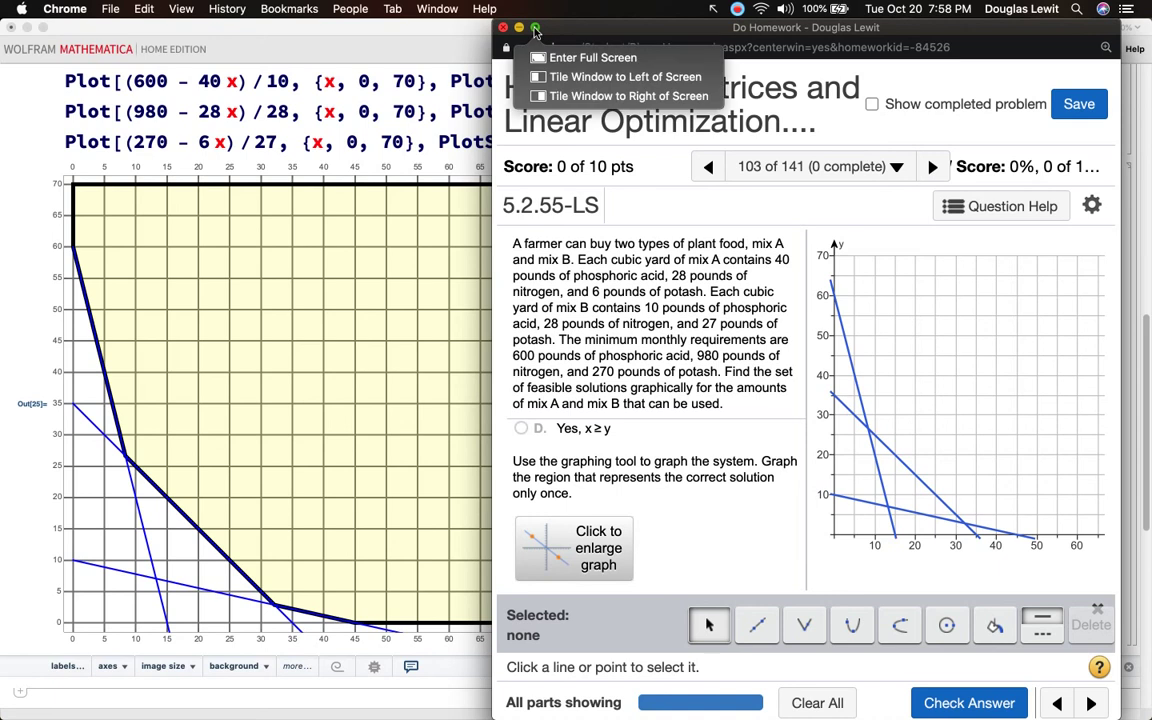
key(alt)
alt+click(570, 57)
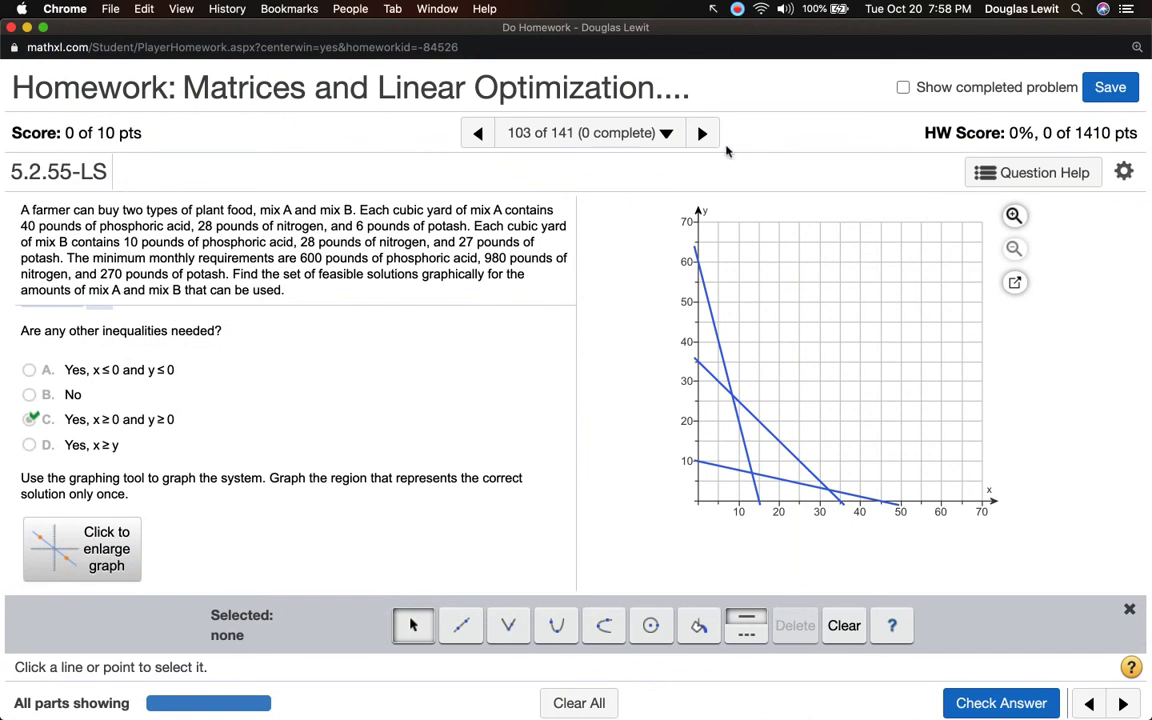
drag(149, 34, 511, 35)
drag(603, 27, 704, 28)
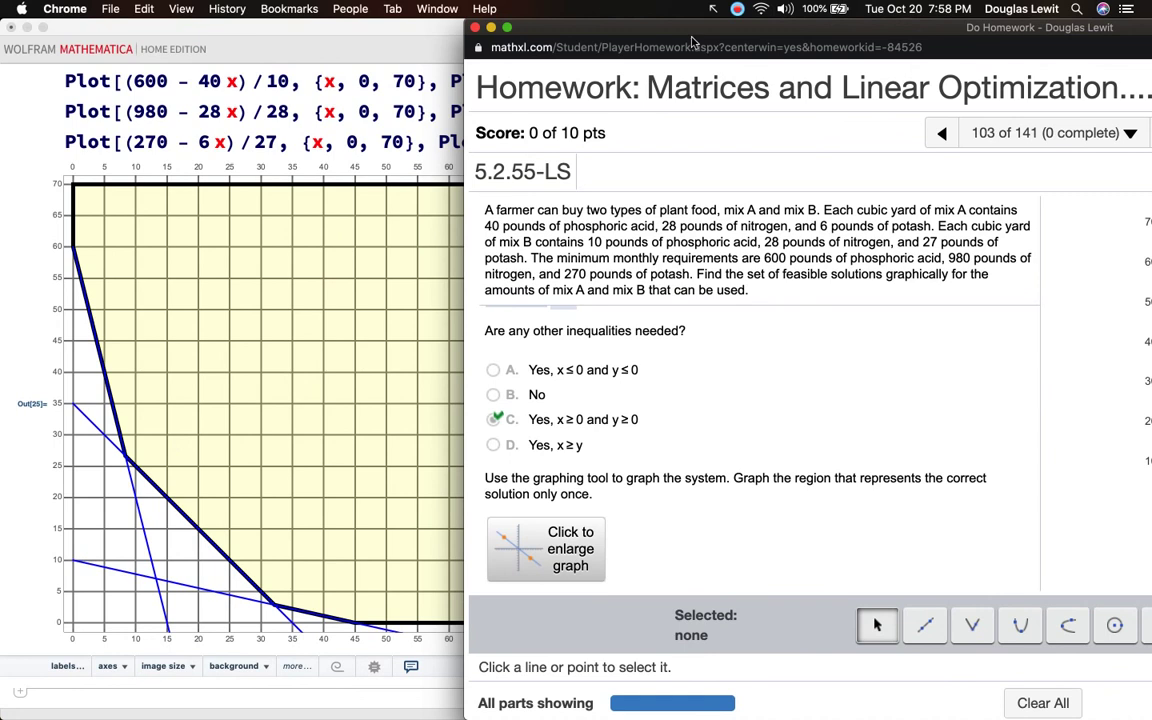
drag(641, 35, 270, 38)
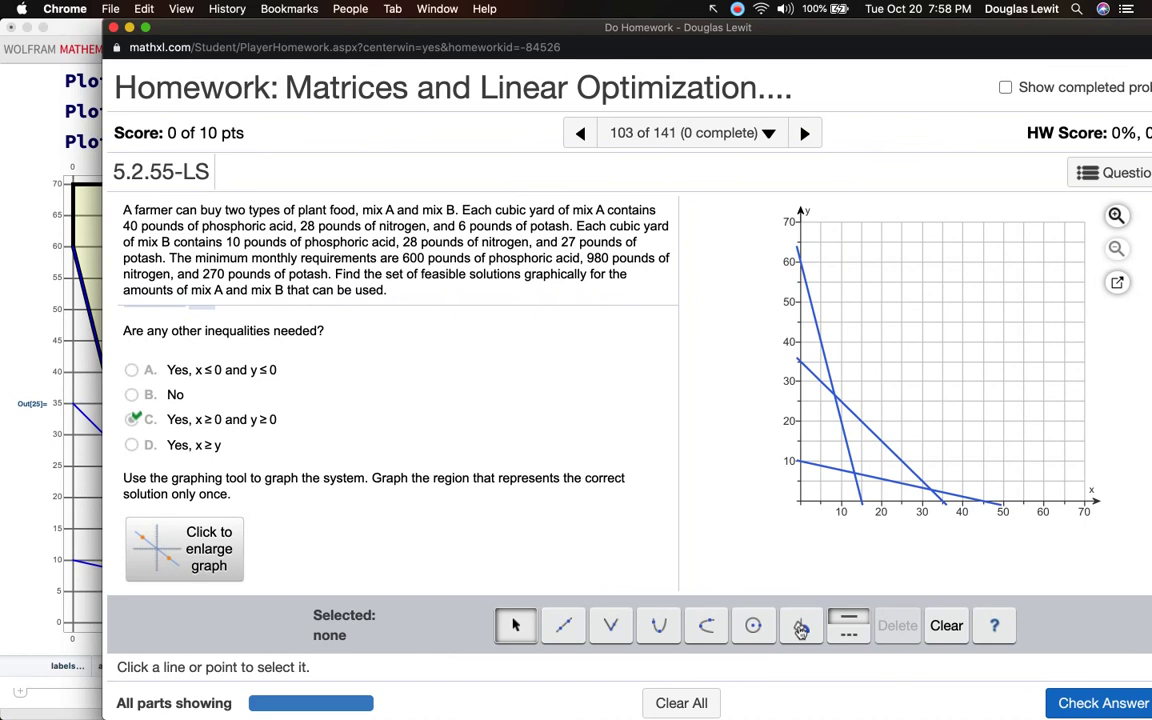
Shade the region above all three constraint lines at (30,45), check the answer, and dismiss the feedback
click(801, 627)
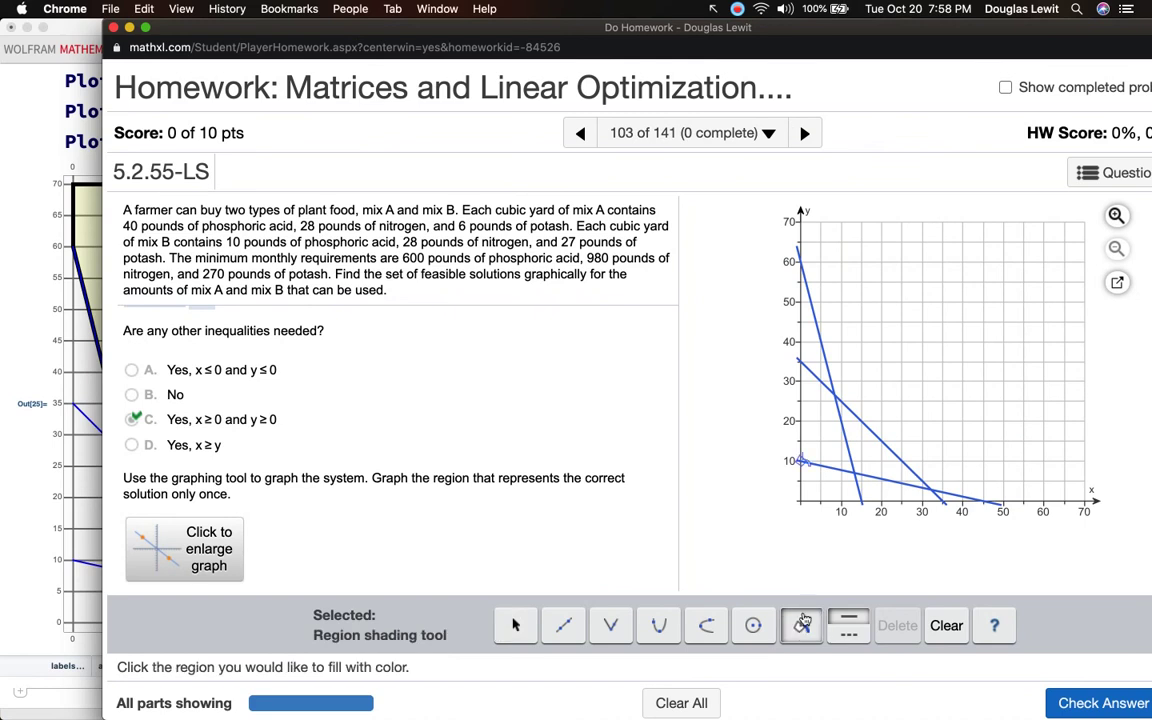
click(929, 318)
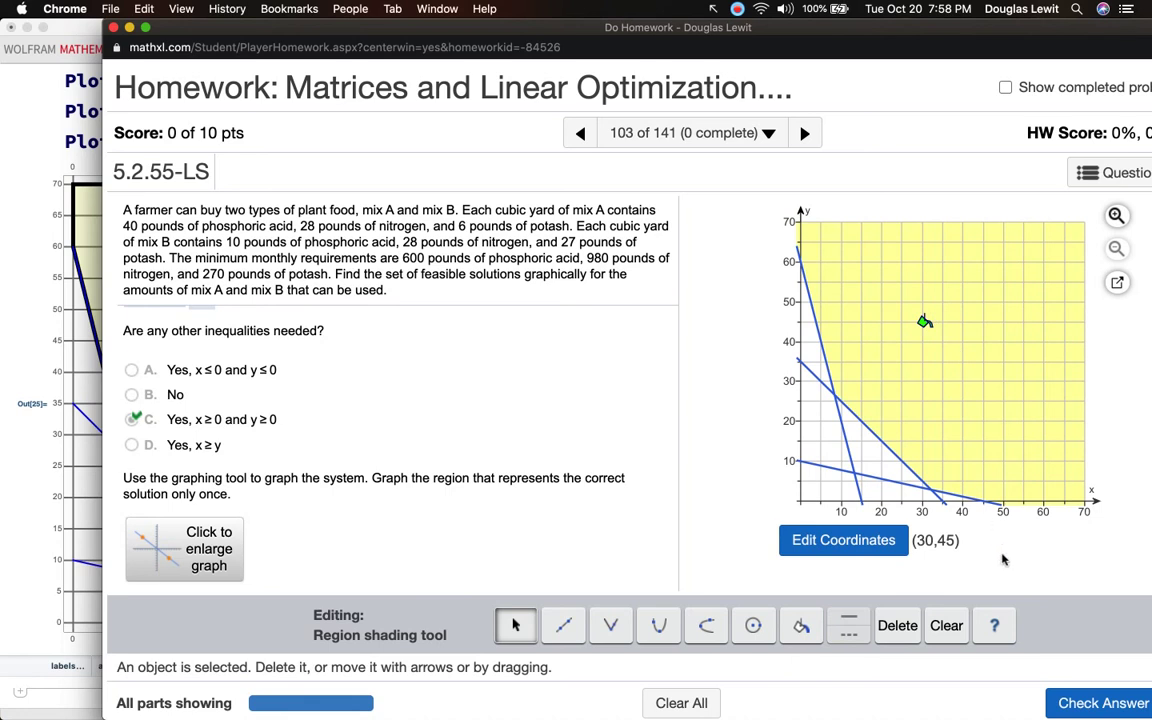
click(1066, 704)
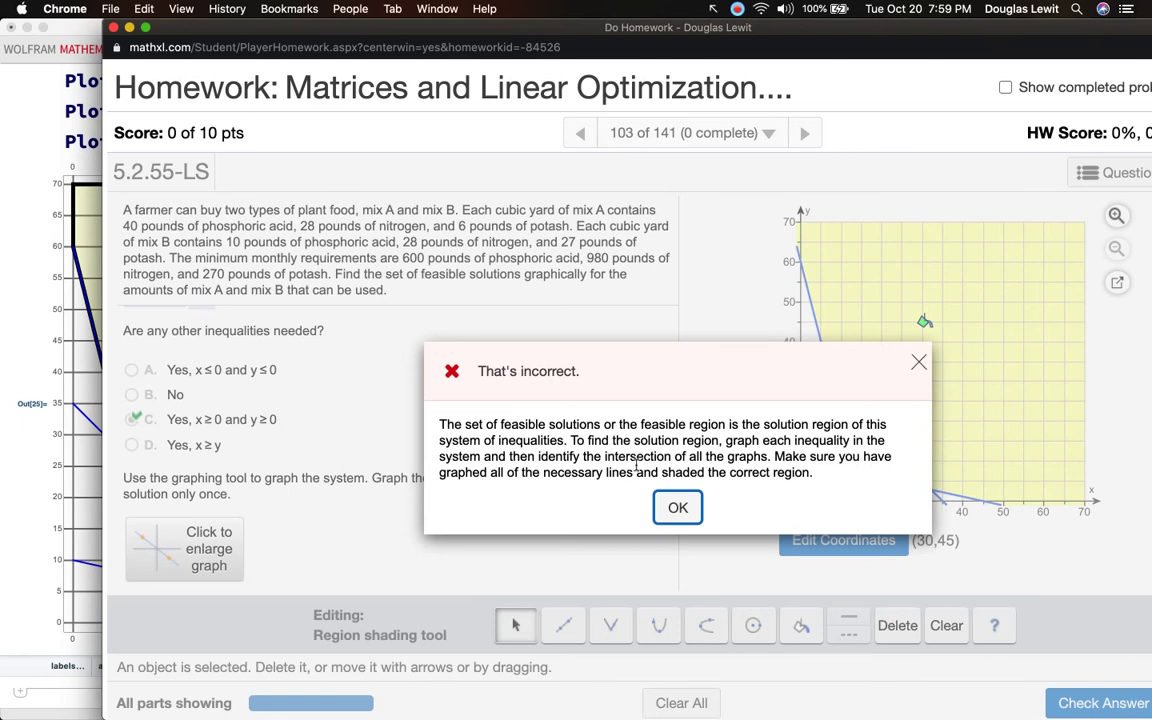
click(676, 507)
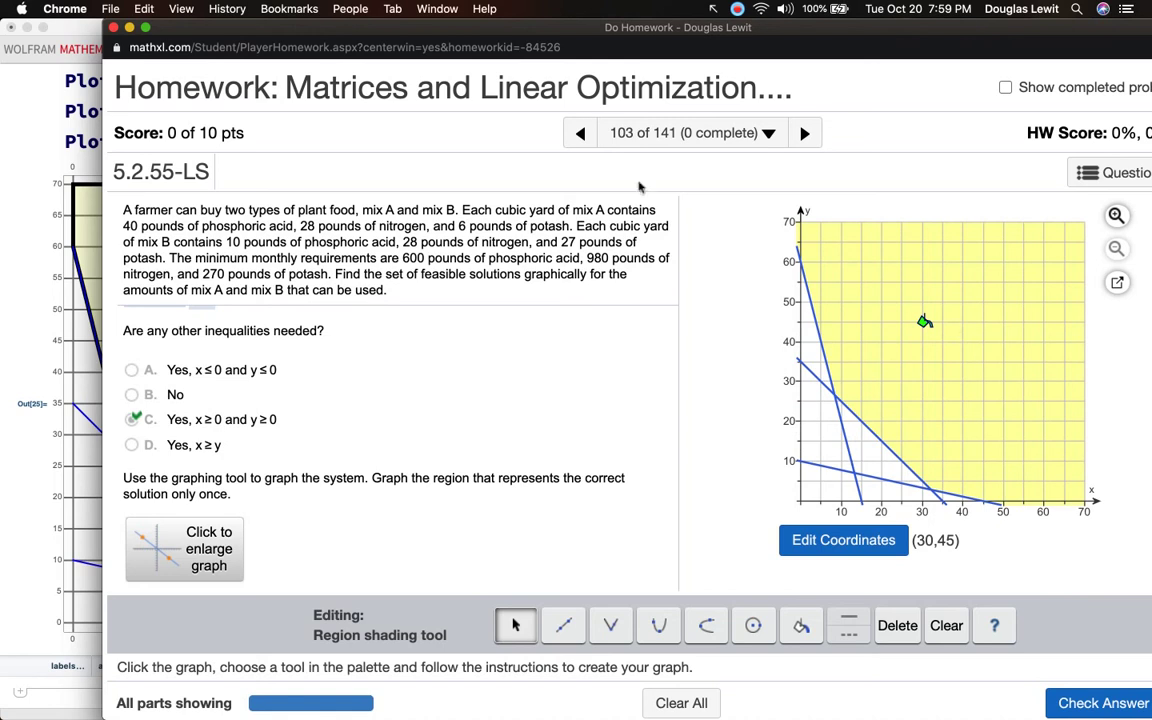
Switch to the Mathematica notebook and review the RegionPlot code and the resulting feasible region
drag(226, 30, 521, 30)
click(236, 325)
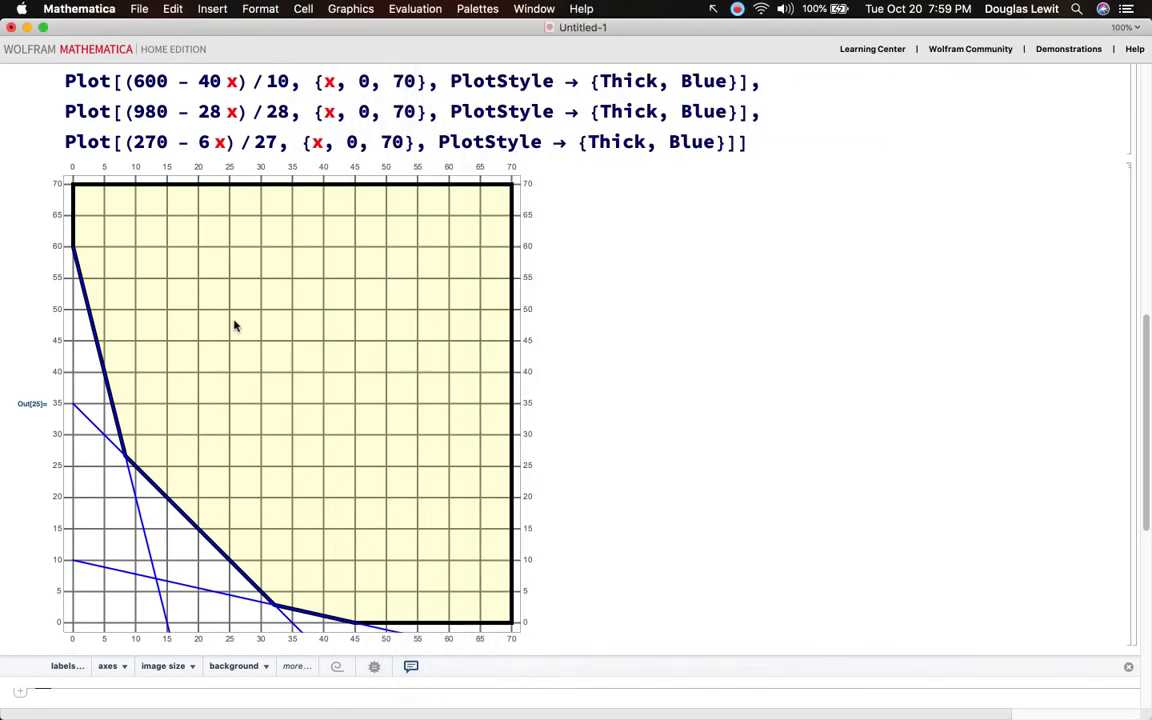
scroll(236, 325, down, 3)
scroll(236, 325, up, 10)
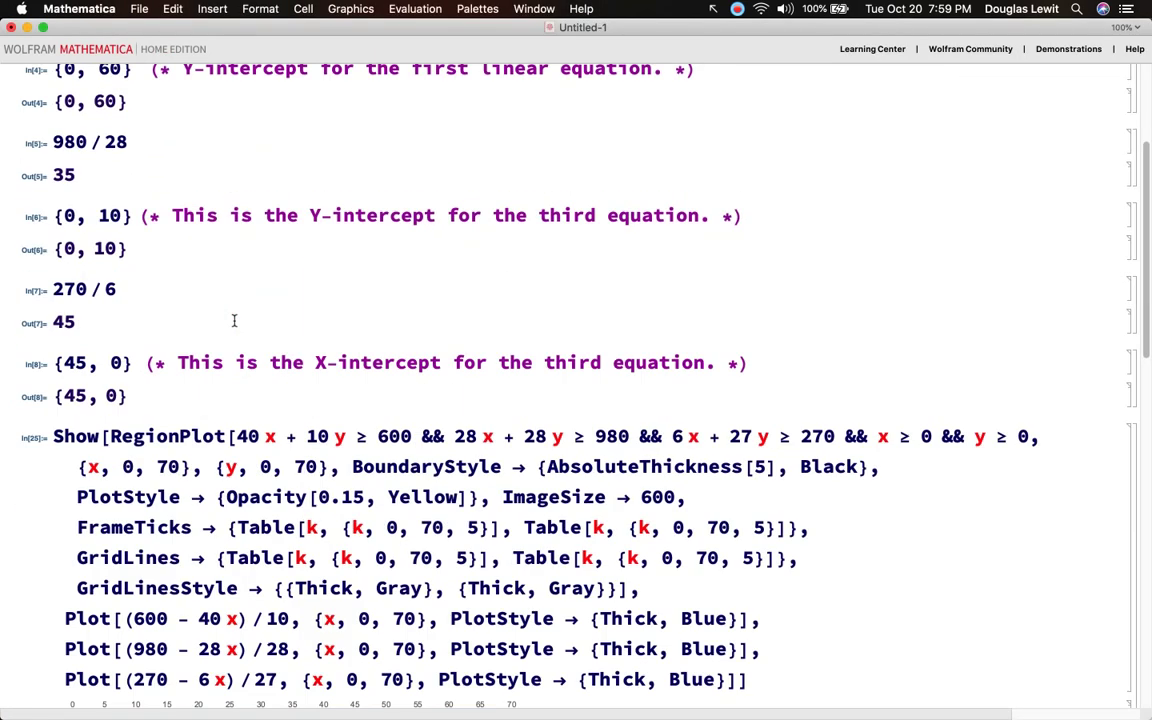
scroll(234, 321, down, 10)
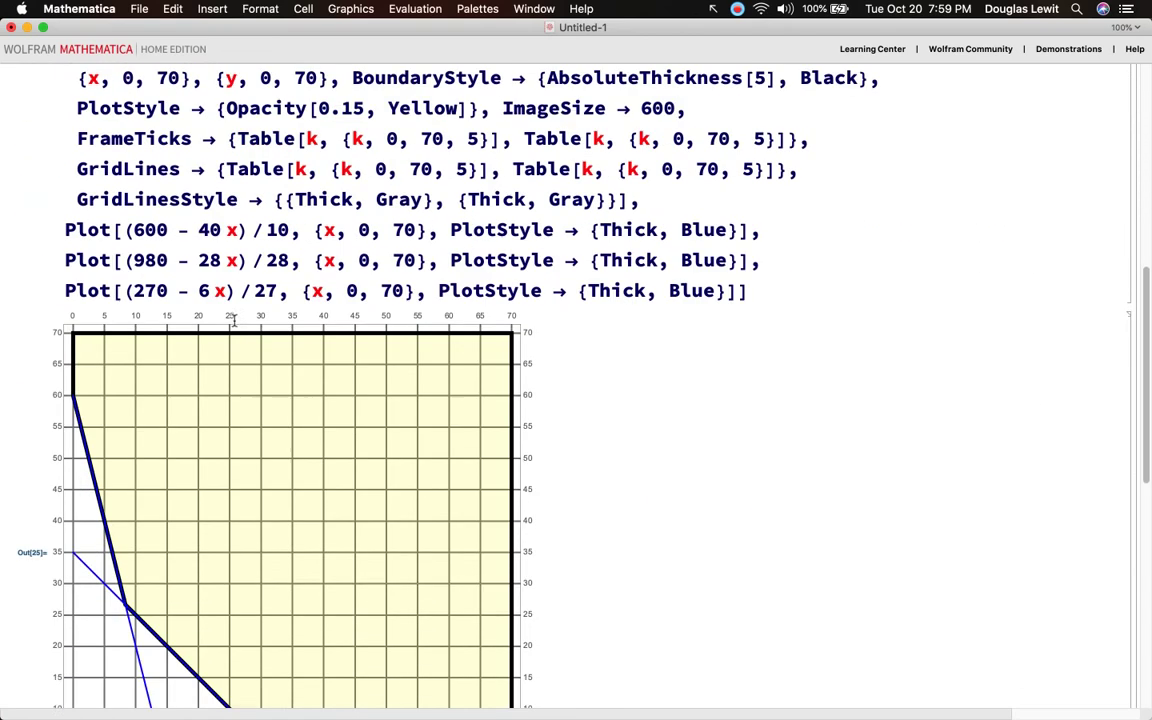
scroll(234, 321, down, 2)
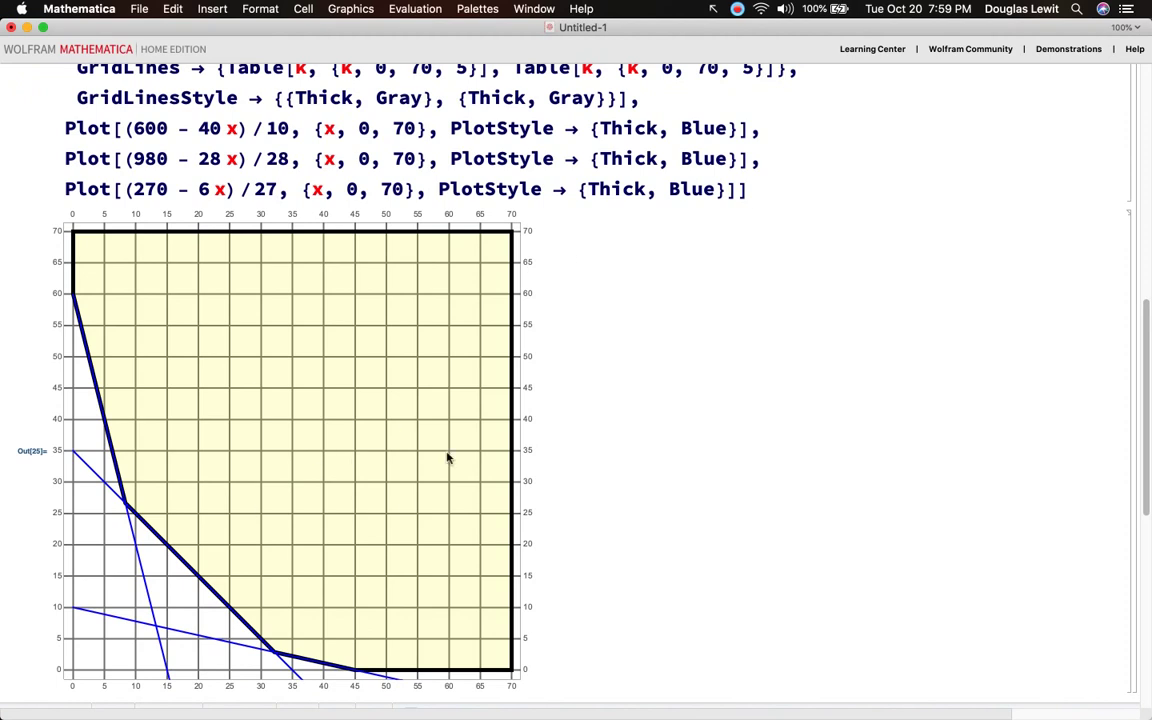
Compare the shaded homework graph in Chrome with the feasible region and code in the Mathematica notebook
key(ctrl+Up)
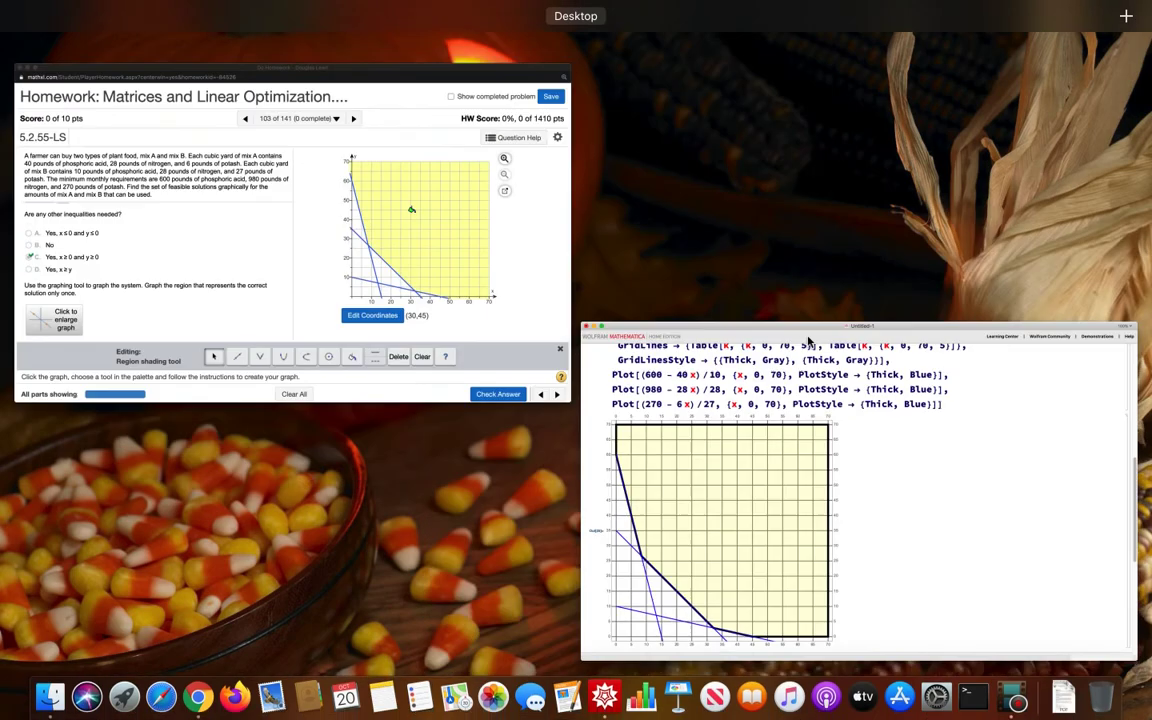
click(522, 236)
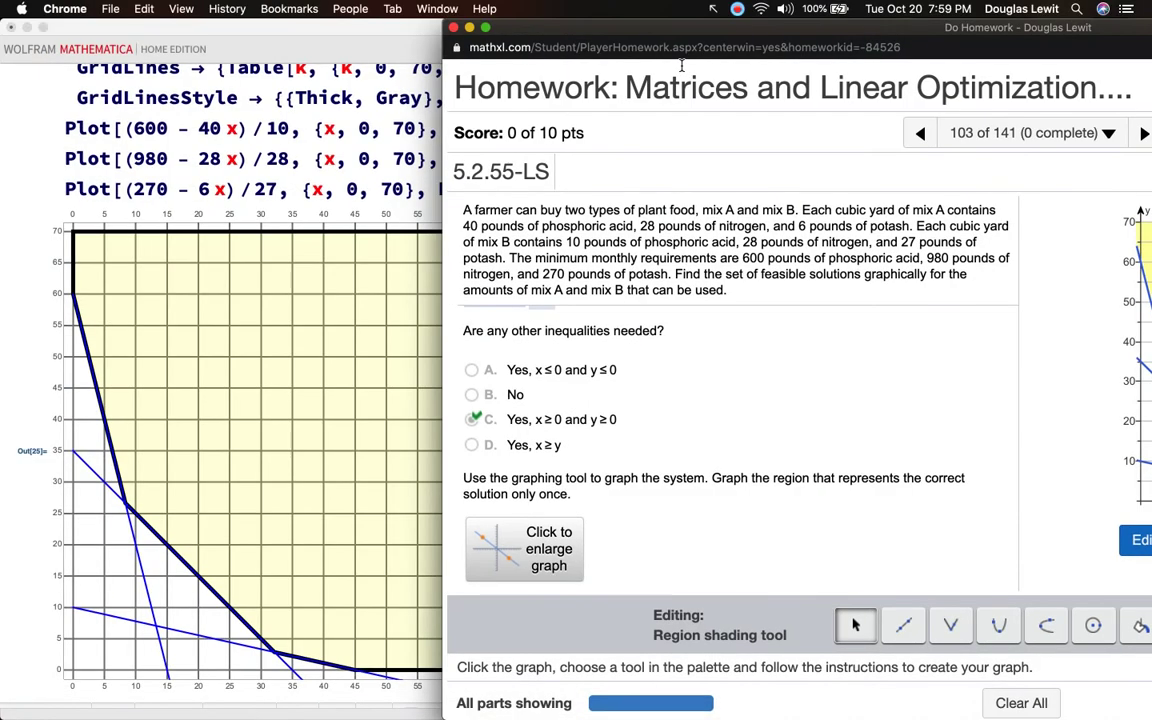
drag(612, 30, 407, 10)
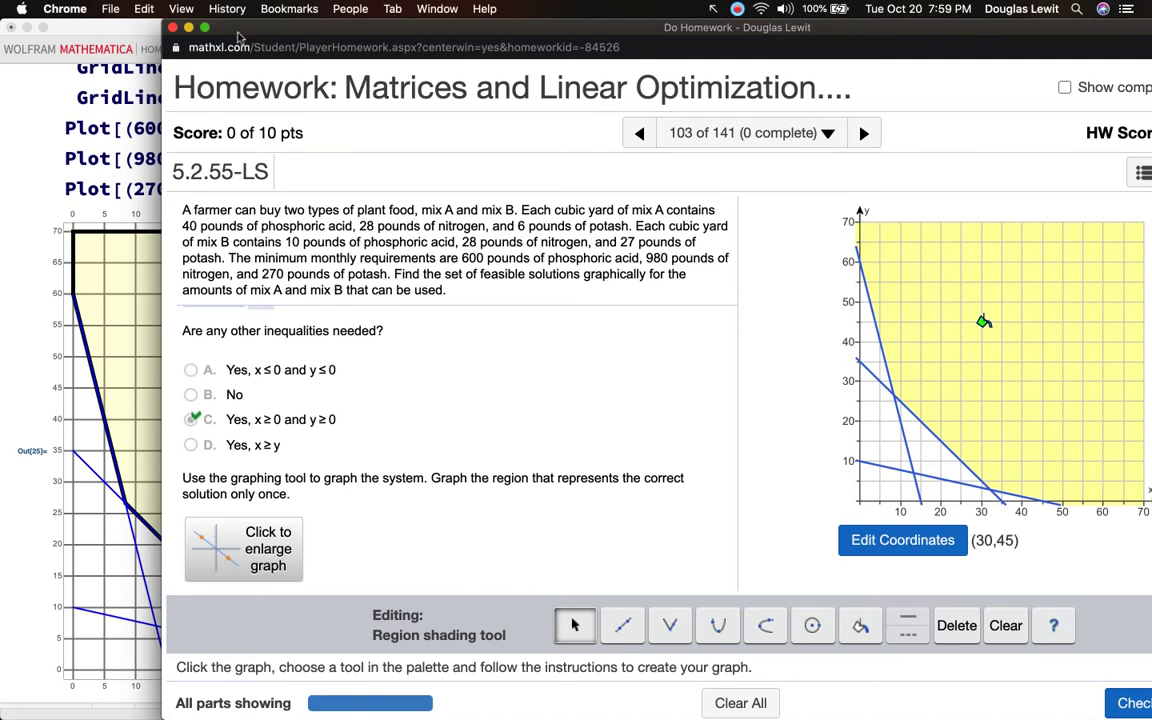
drag(238, 37, 481, 18)
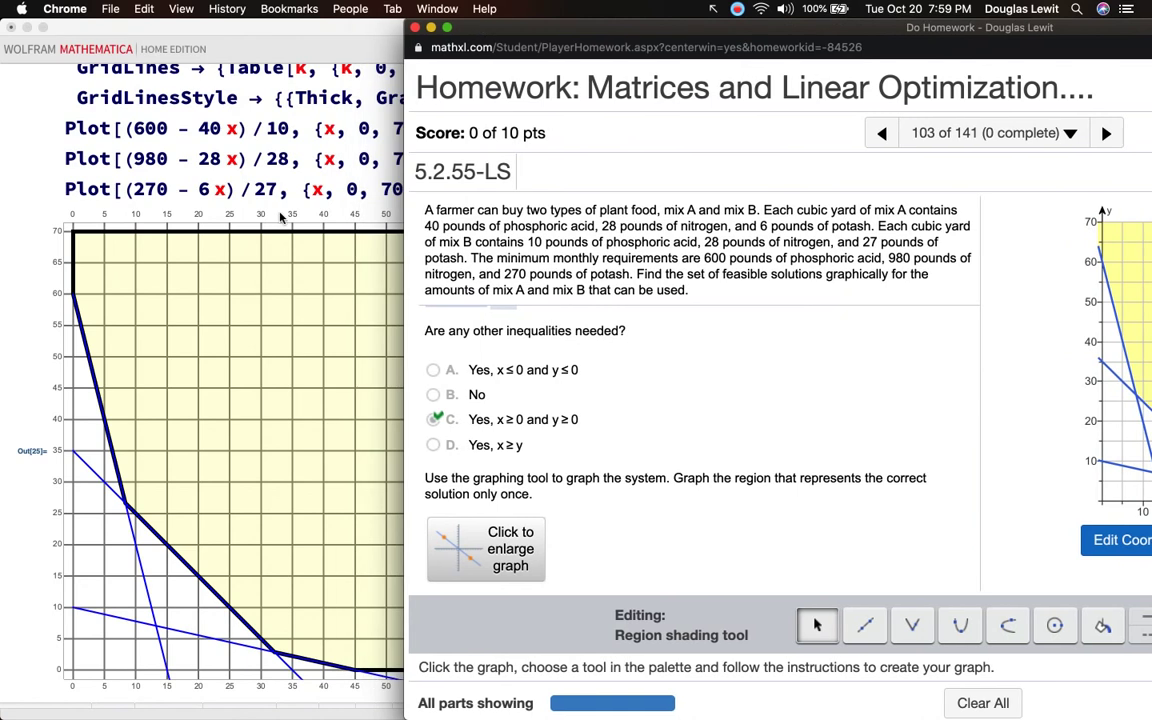
scroll(282, 218, up, 5)
click(255, 231)
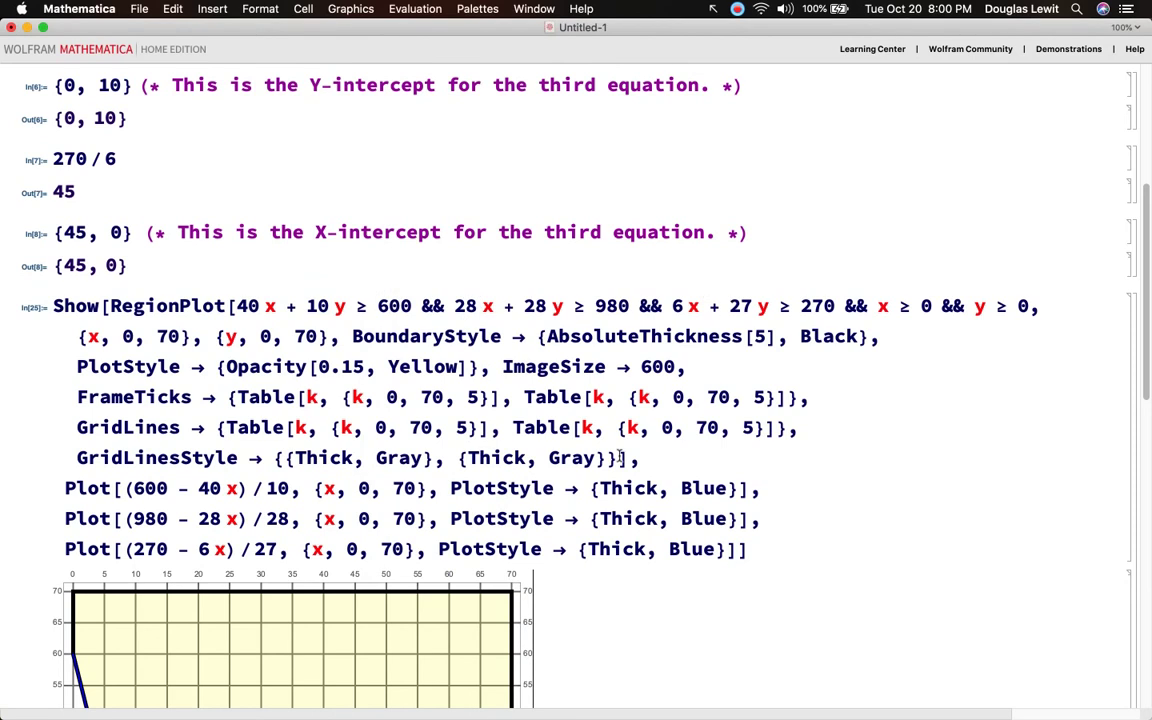
Return to the homework graph in Chrome and examine the y-intercept point of the nitrogen constraint line
key(ctrl+Up)
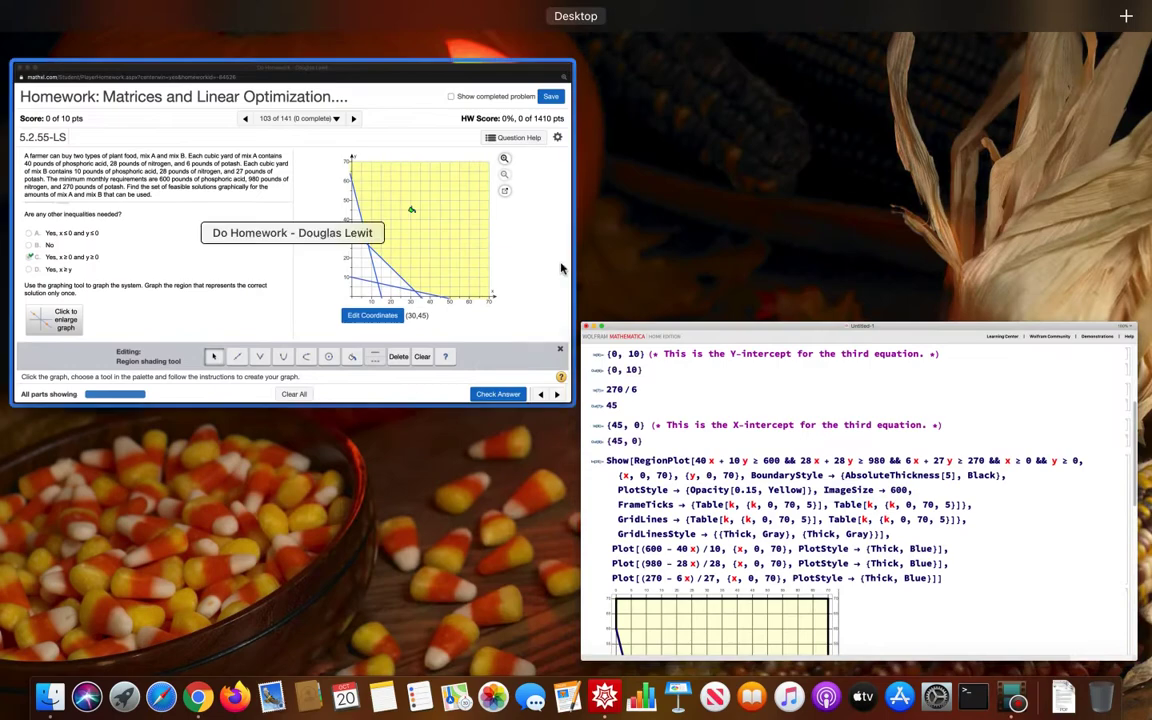
click(561, 268)
drag(640, 31, 428, 8)
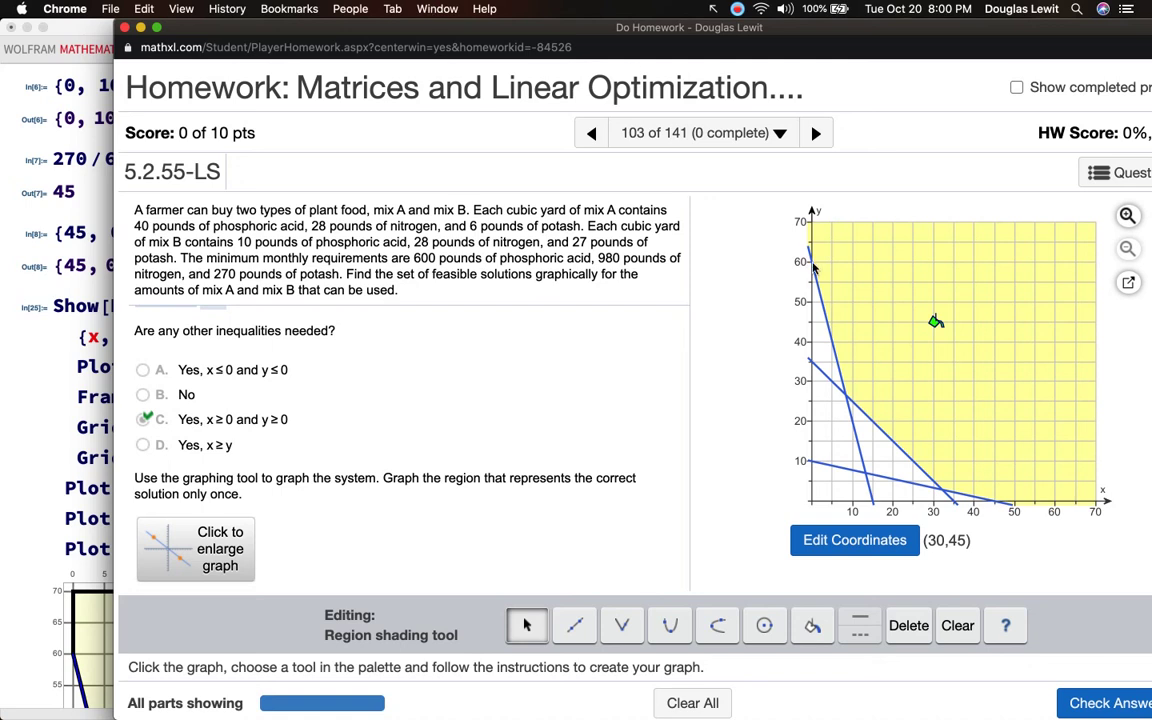
click(811, 365)
click(811, 364)
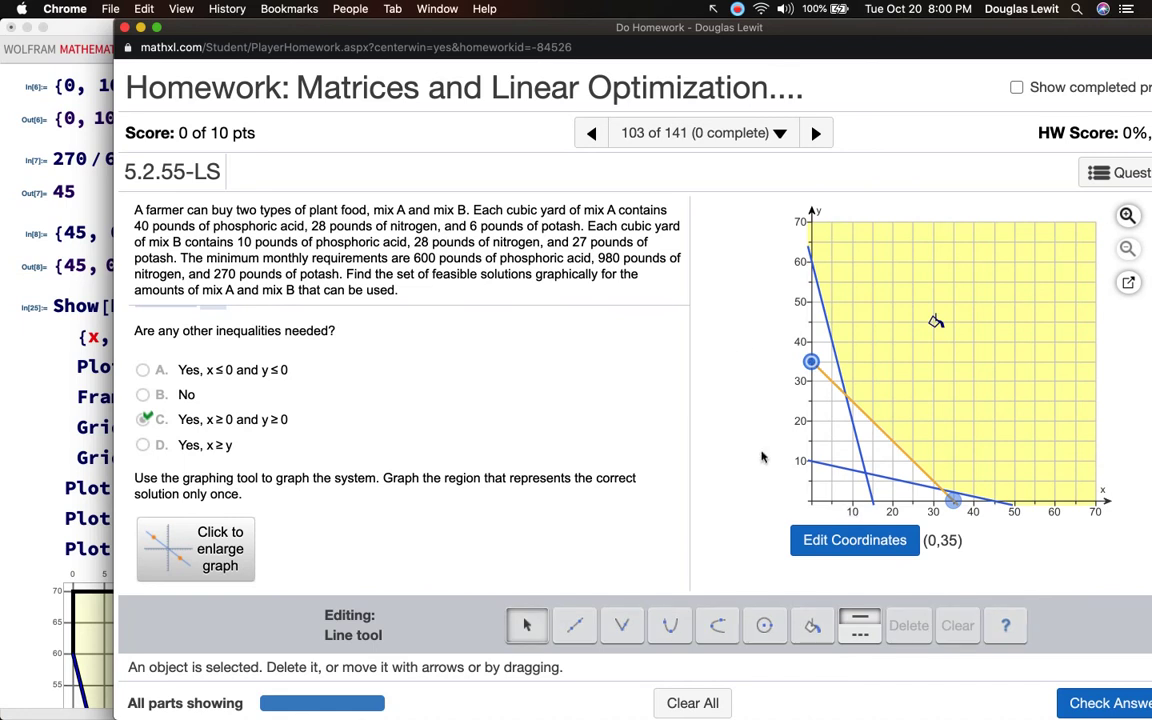
click(805, 383)
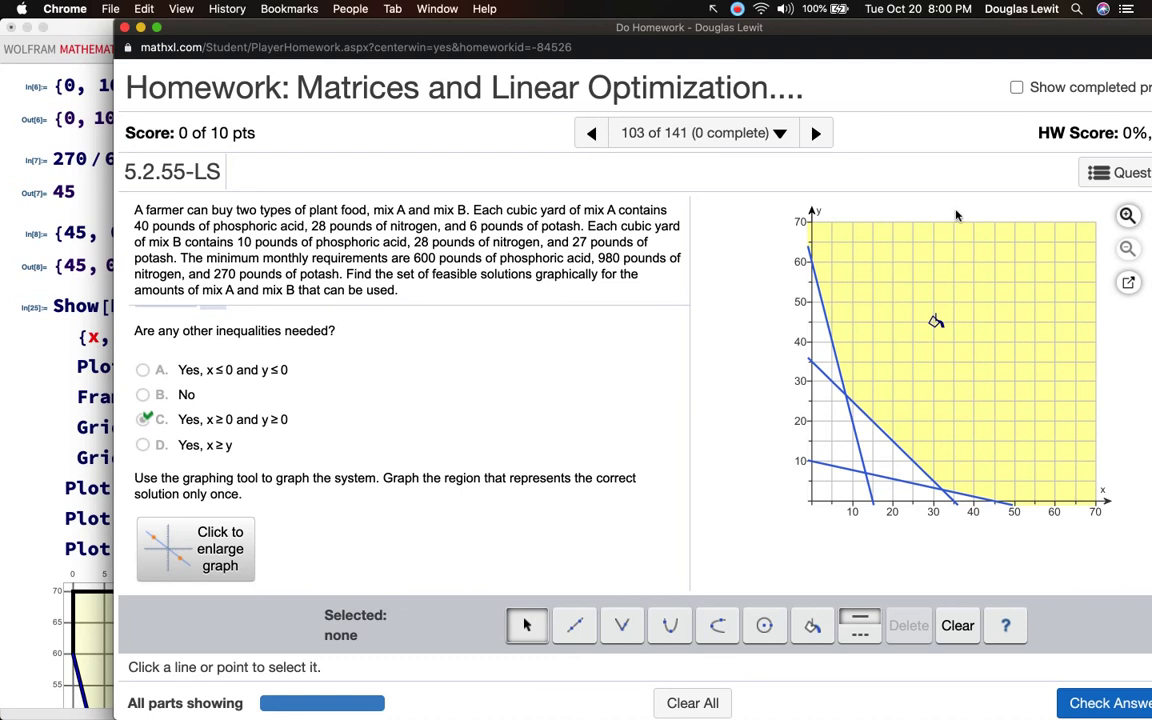
Check the homework answer again, dismiss the feedback, and submit the graph for the final check
drag(853, 30, 802, 28)
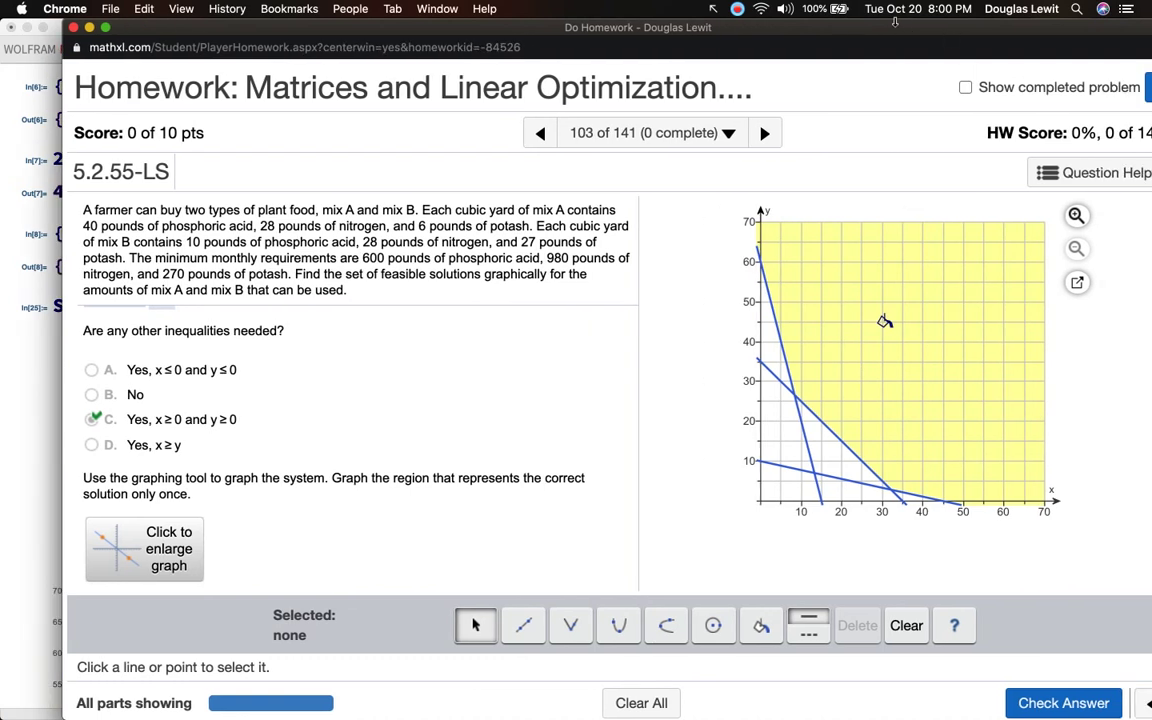
click(1063, 703)
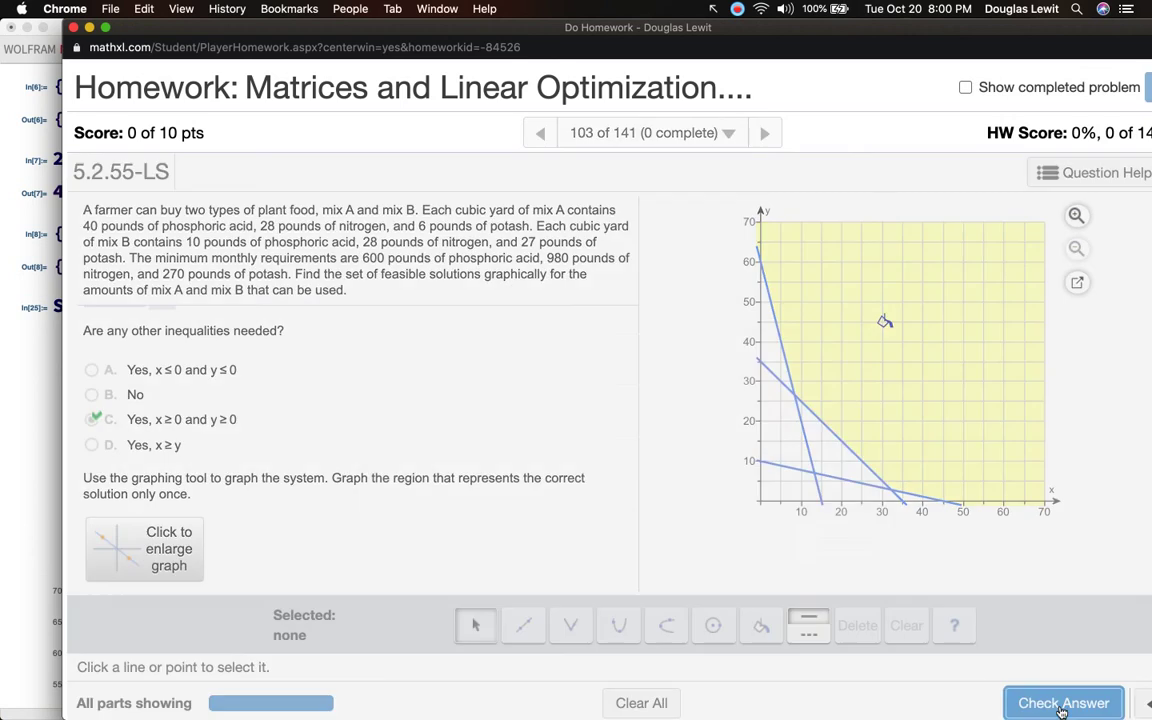
click(646, 510)
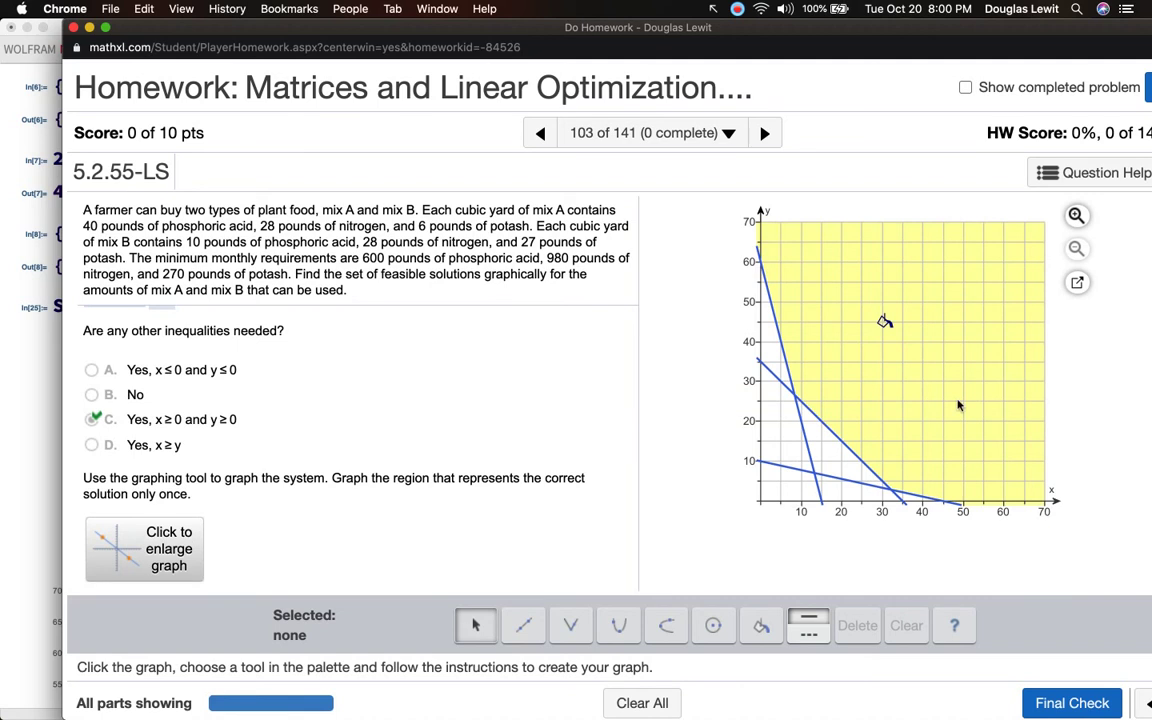
click(1057, 705)
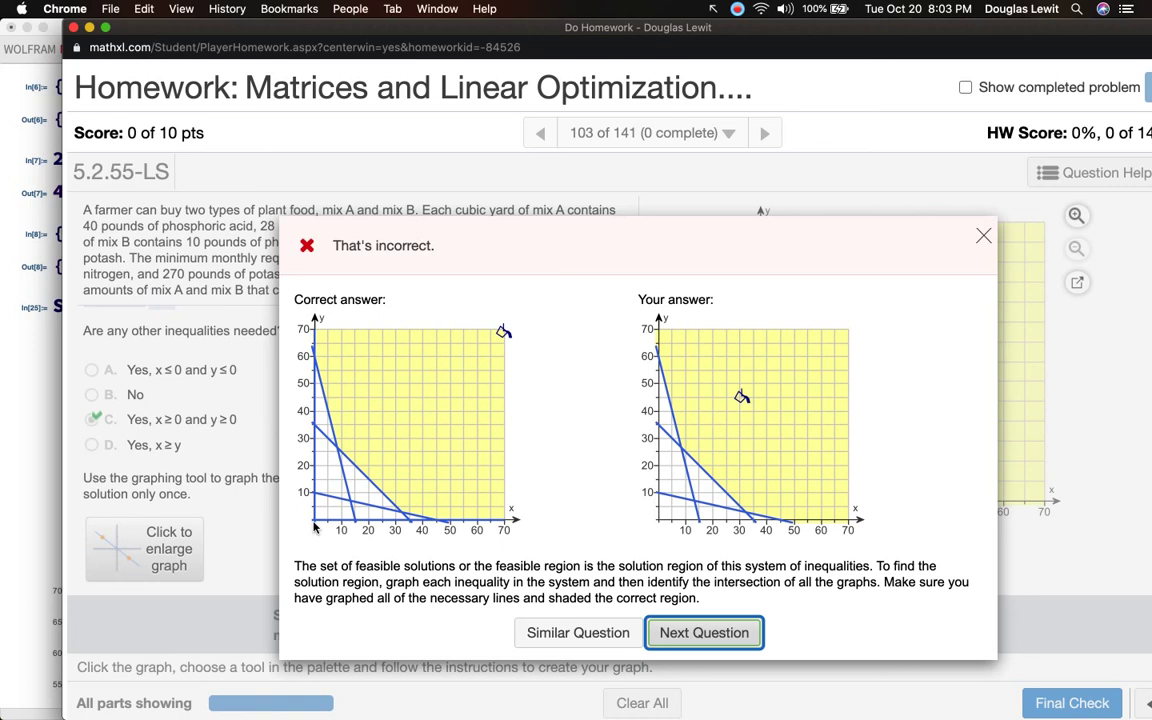
Dismiss the answer feedback for the plant food question and close the homework window
click(983, 236)
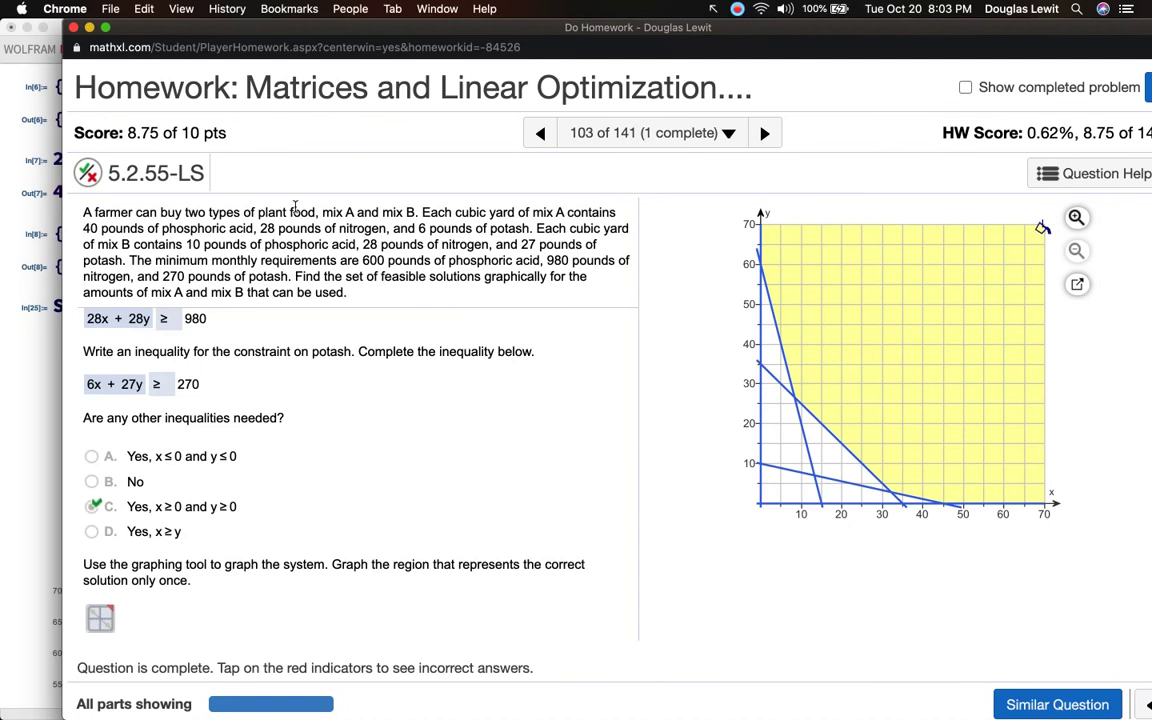
click(73, 30)
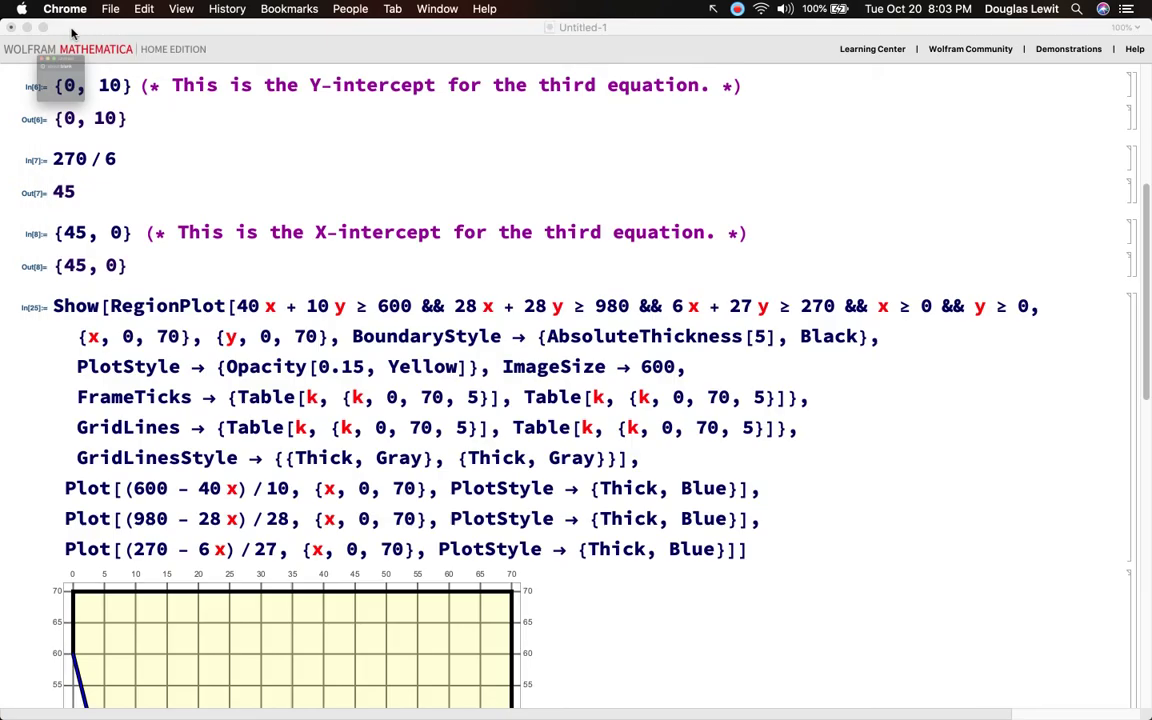
Switch to the Mathematica notebook and examine the Show and RegionPlot code together with the plotted feasible region
scroll(432, 430, down, 5)
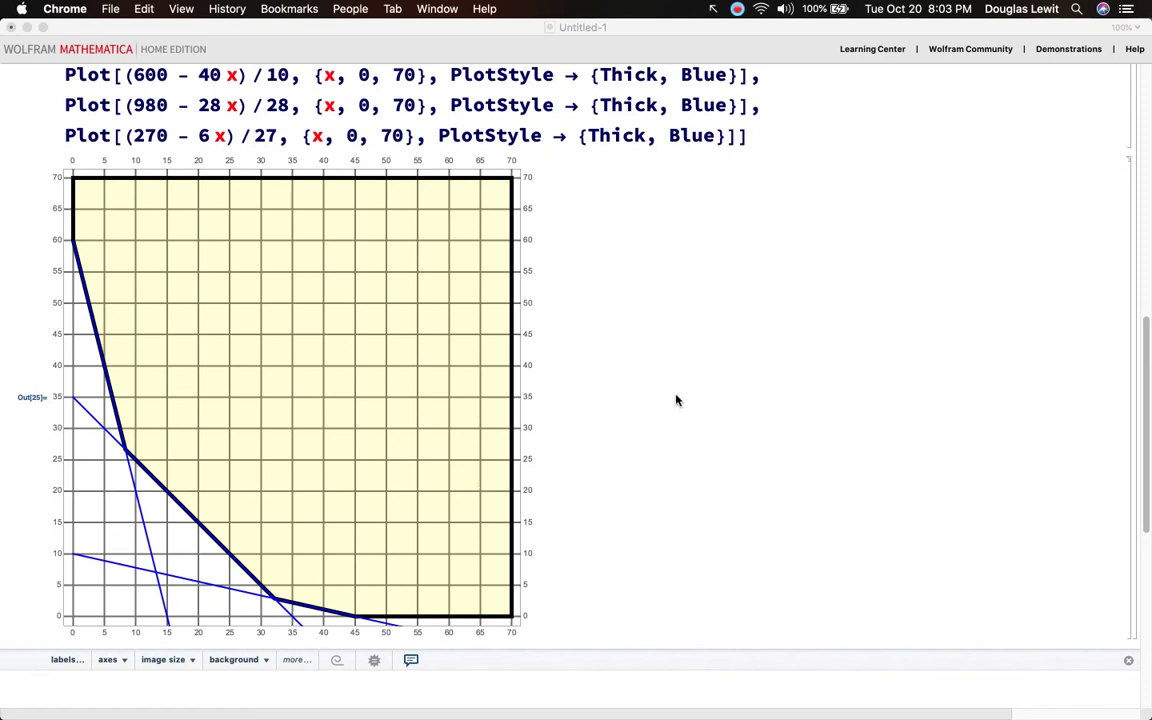
key(ctrl+Up)
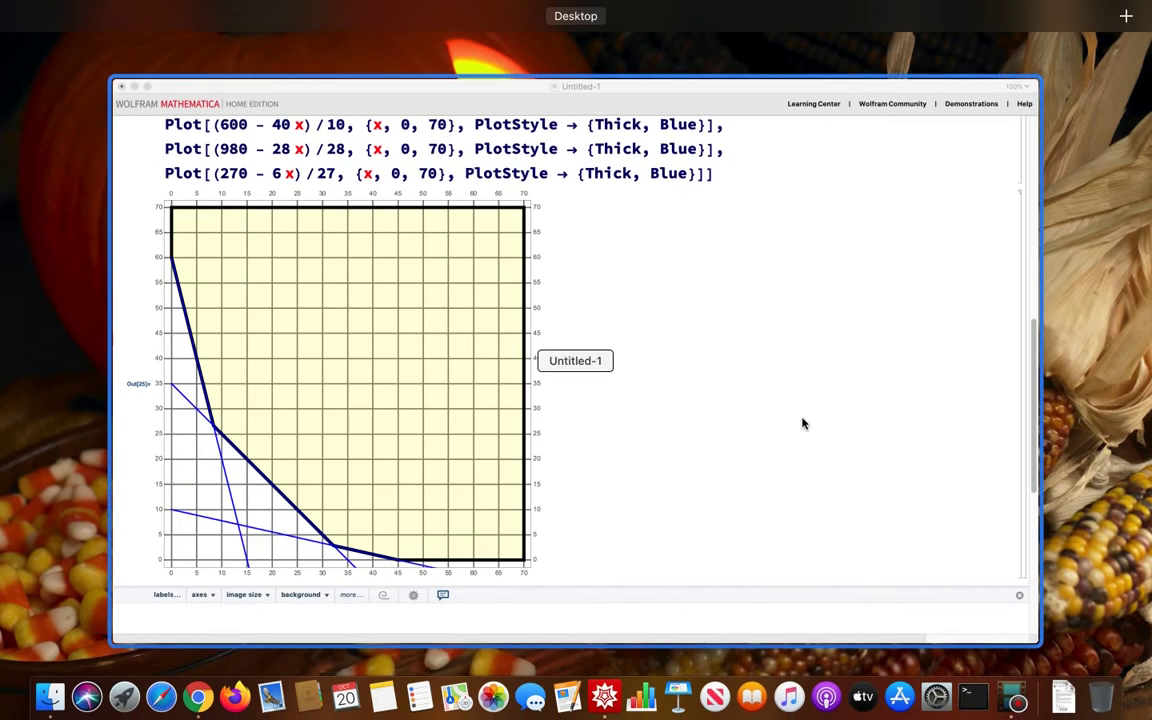
click(802, 423)
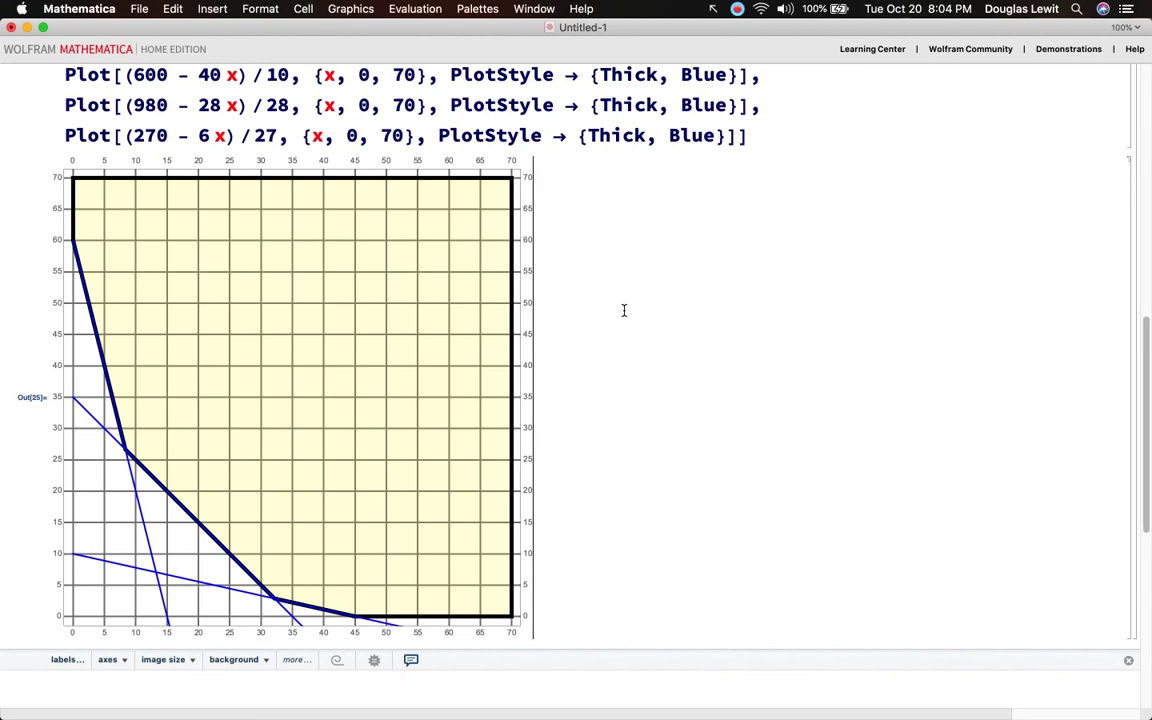
scroll(623, 310, up, 6)
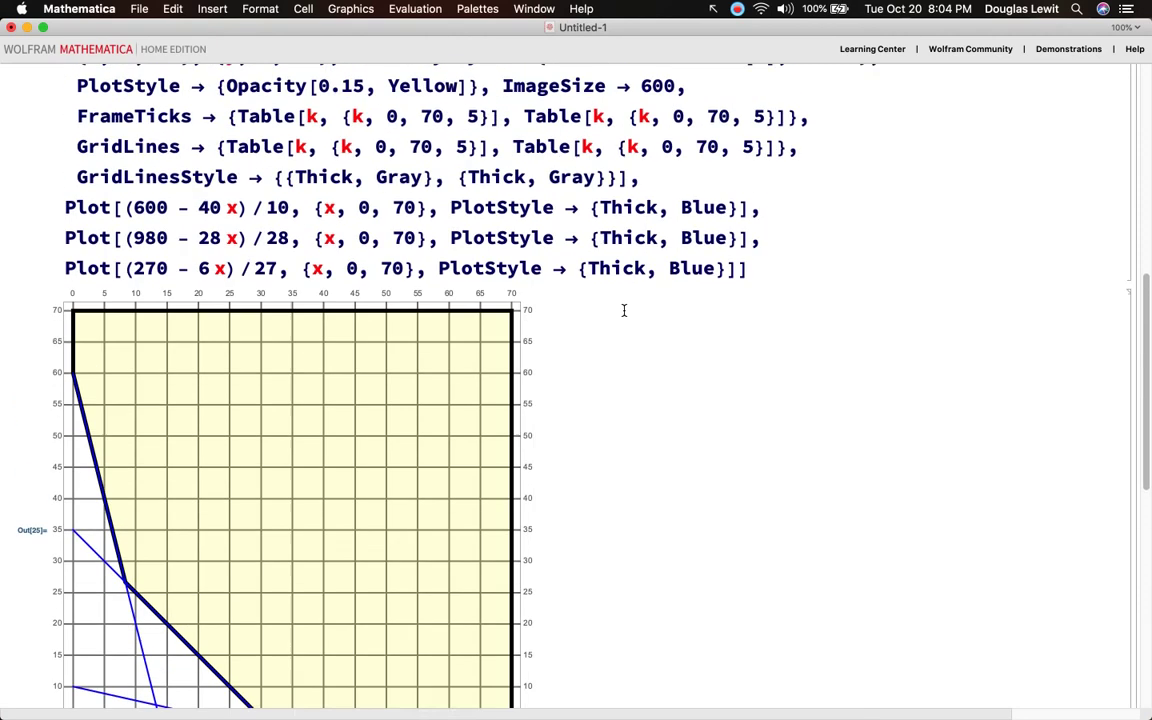
scroll(623, 311, down, 3)
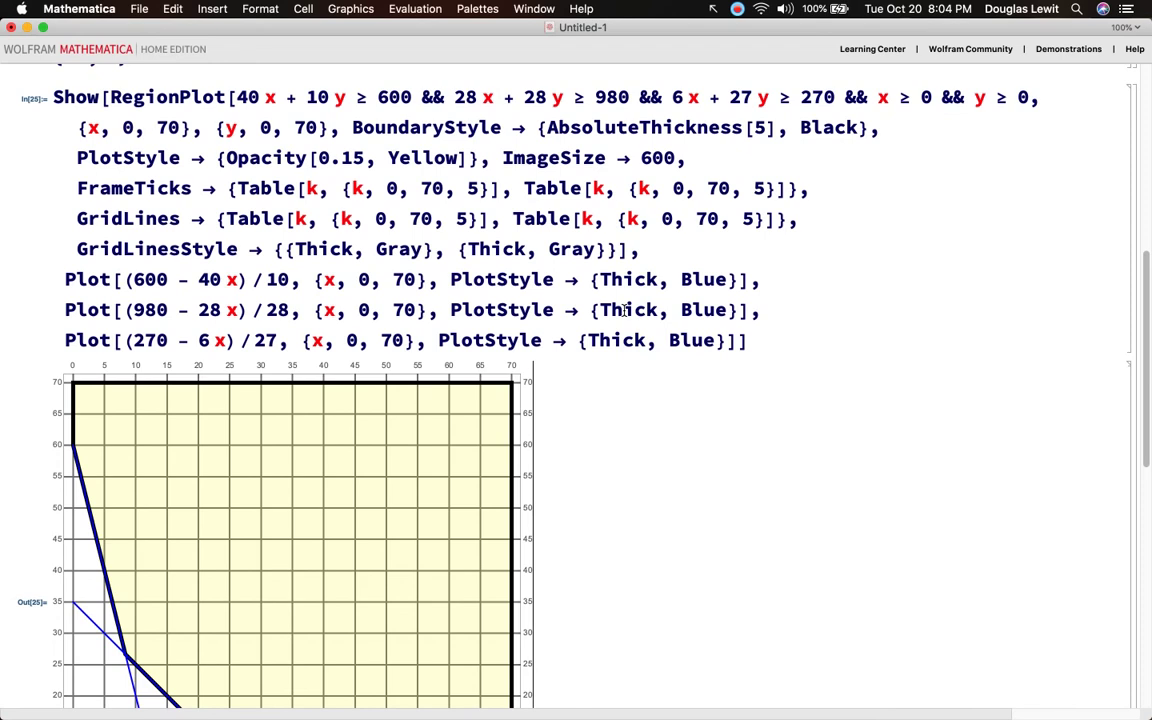
scroll(623, 311, down, 8)
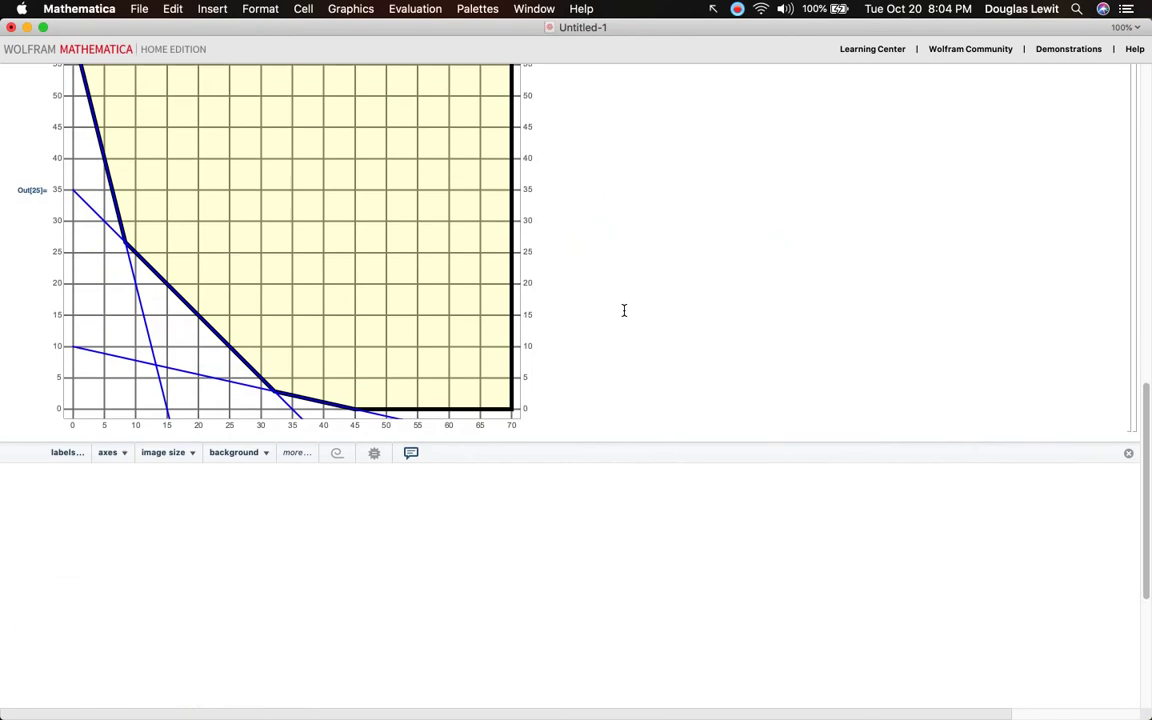